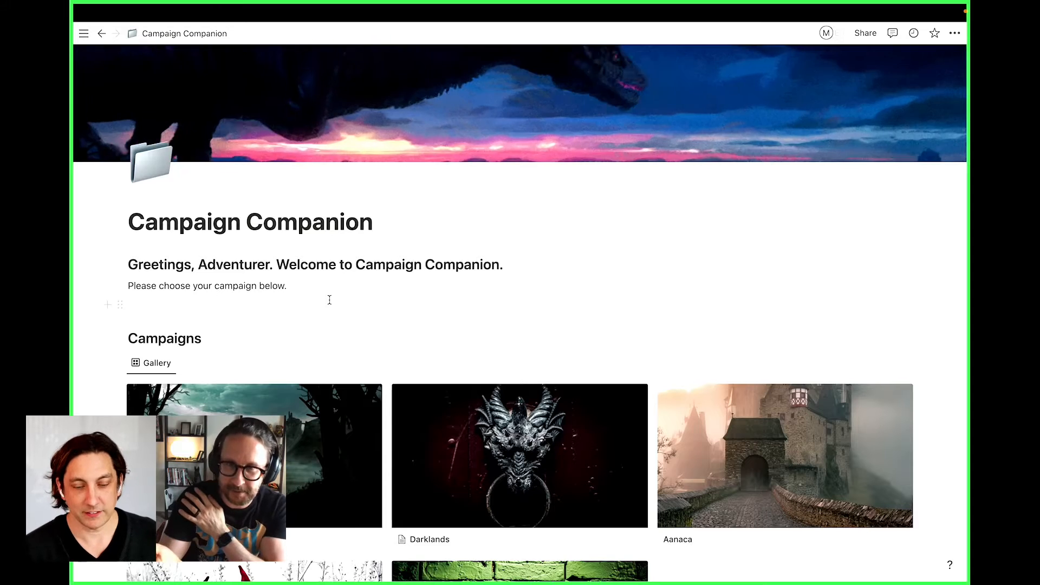
Switch to the Campaign Companion Webflow prototype in Safari, highlight the Session Zero journal text, and return to Notion
{"action": "scroll", "coordinate": [464, 333], "scroll_direction": "down", "scroll_amount": 3}
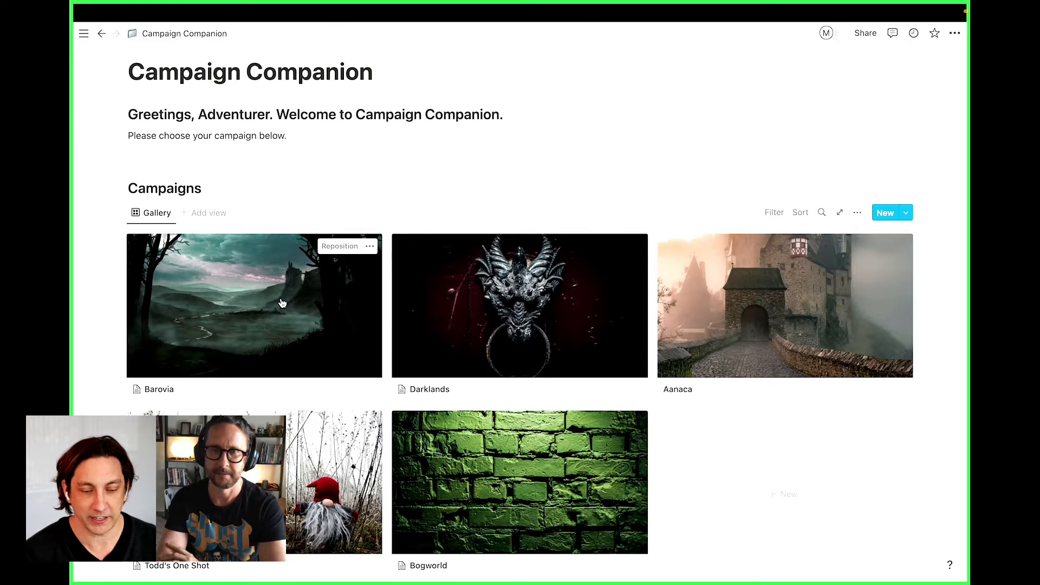
{"action": "key", "text": "ctrl+Left"}
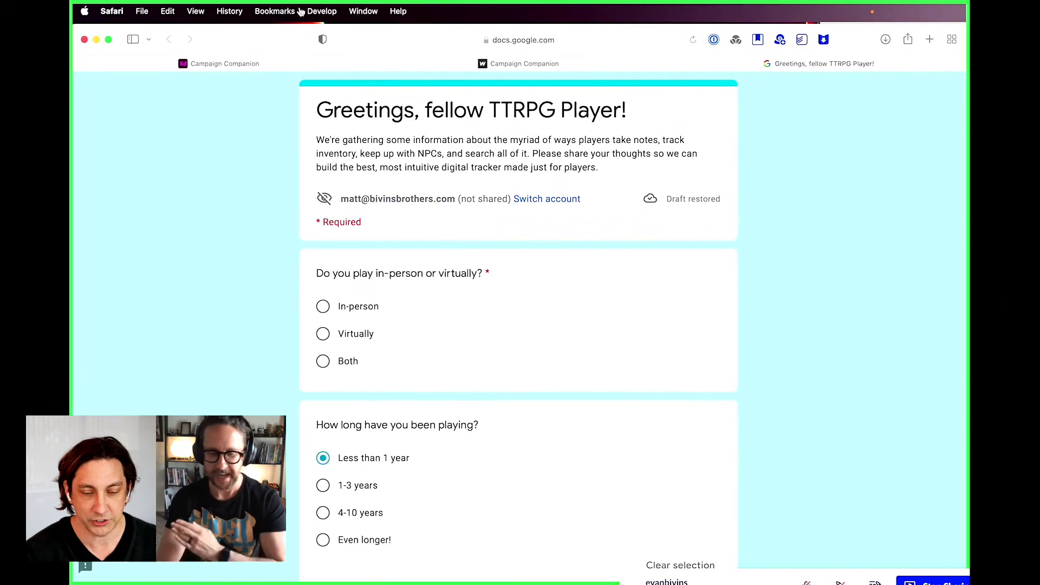
{"action": "left_click", "coordinate": [574, 64]}
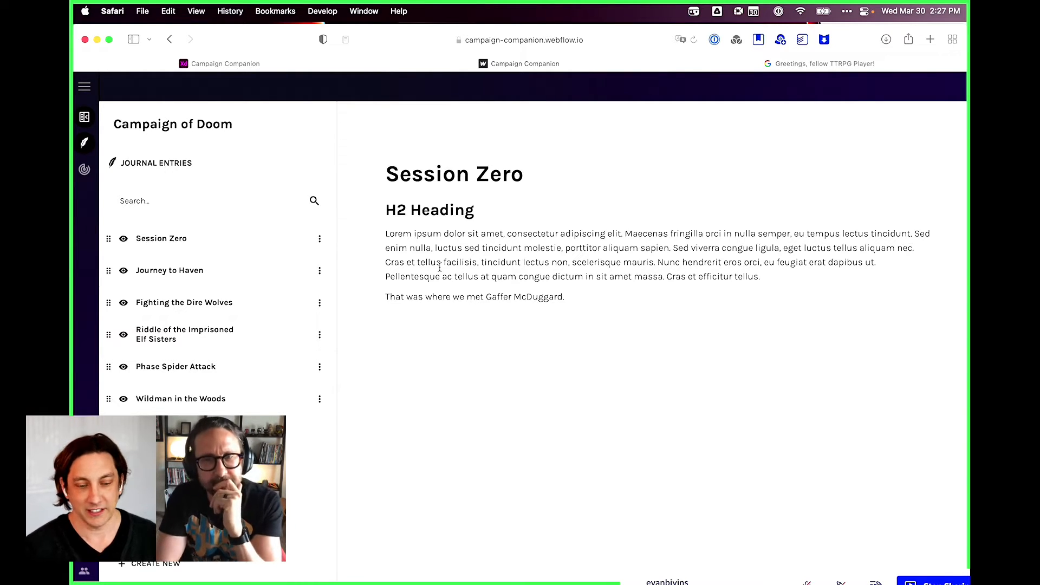
{"action": "left_click_drag", "start_coordinate": [590, 304], "coordinate": [381, 169]}
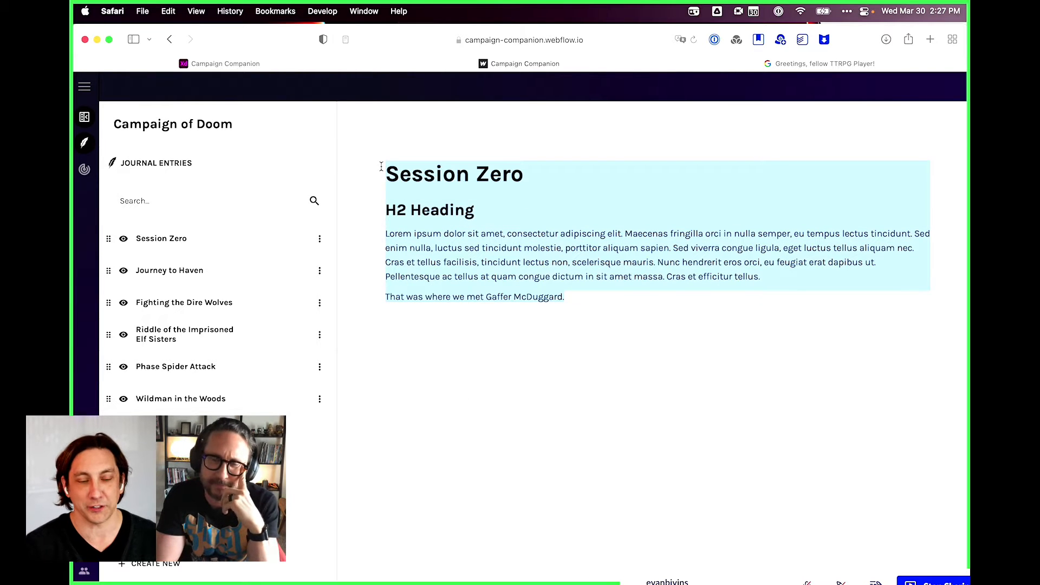
{"action": "key", "text": "ctrl+Right"}
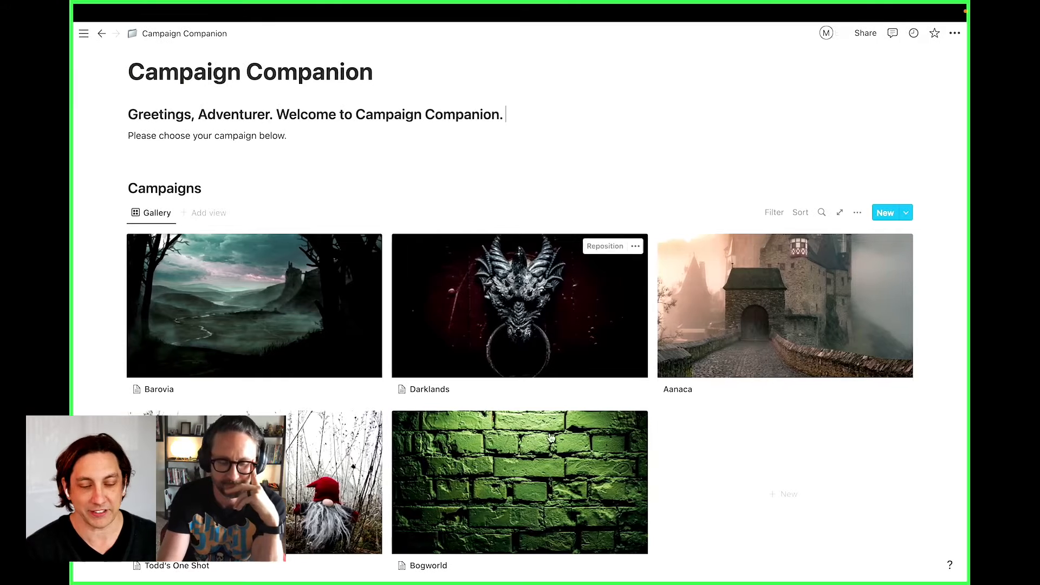
Examine the Campaigns gallery, its heading and the options of its Gallery view
{"action": "scroll", "coordinate": [728, 526], "scroll_direction": "down", "scroll_amount": 3}
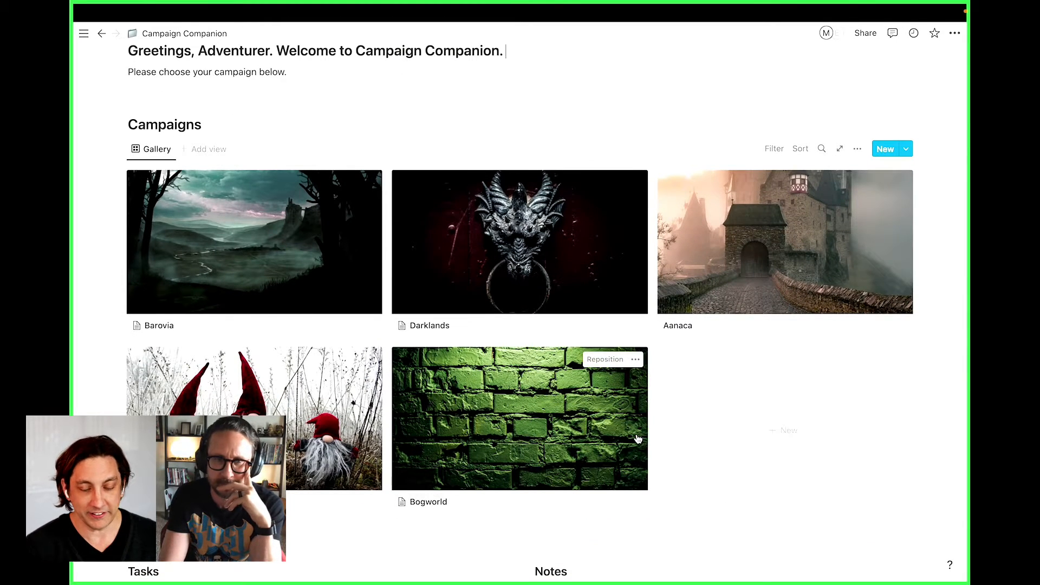
{"action": "left_click", "coordinate": [205, 124]}
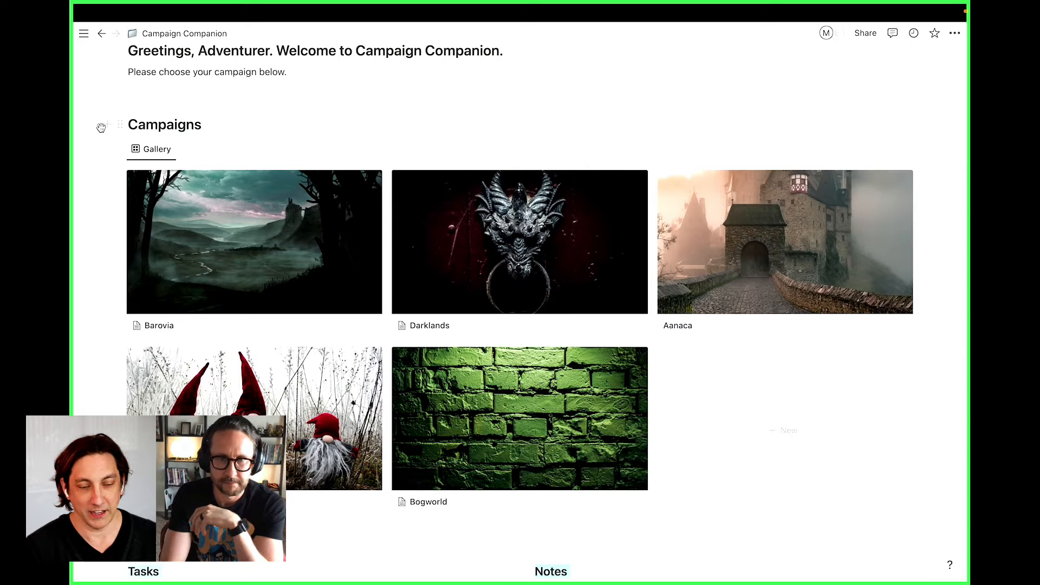
{"action": "left_click_drag", "start_coordinate": [128, 128], "coordinate": [162, 155]}
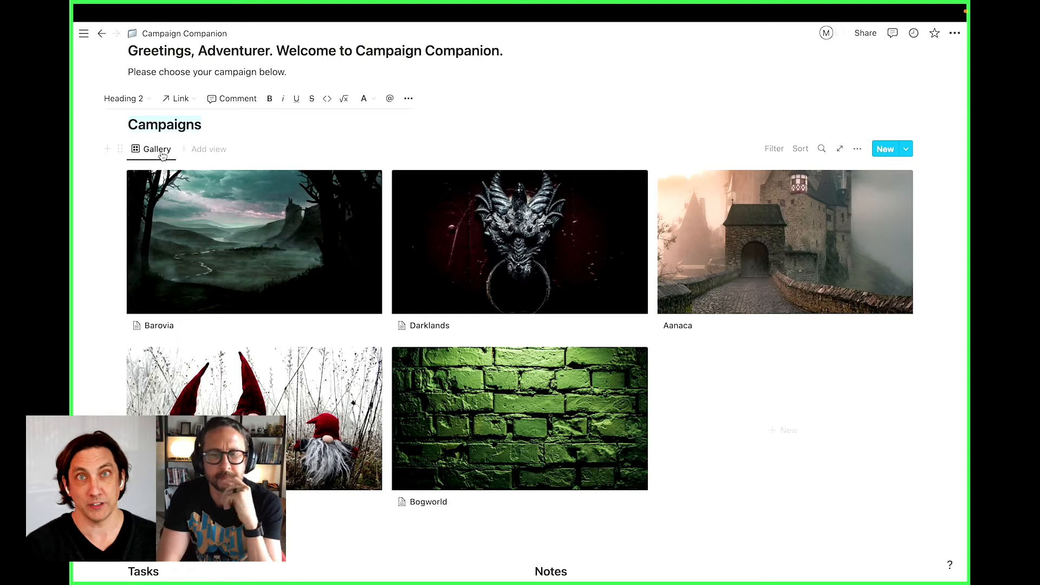
{"action": "left_click", "coordinate": [162, 154]}
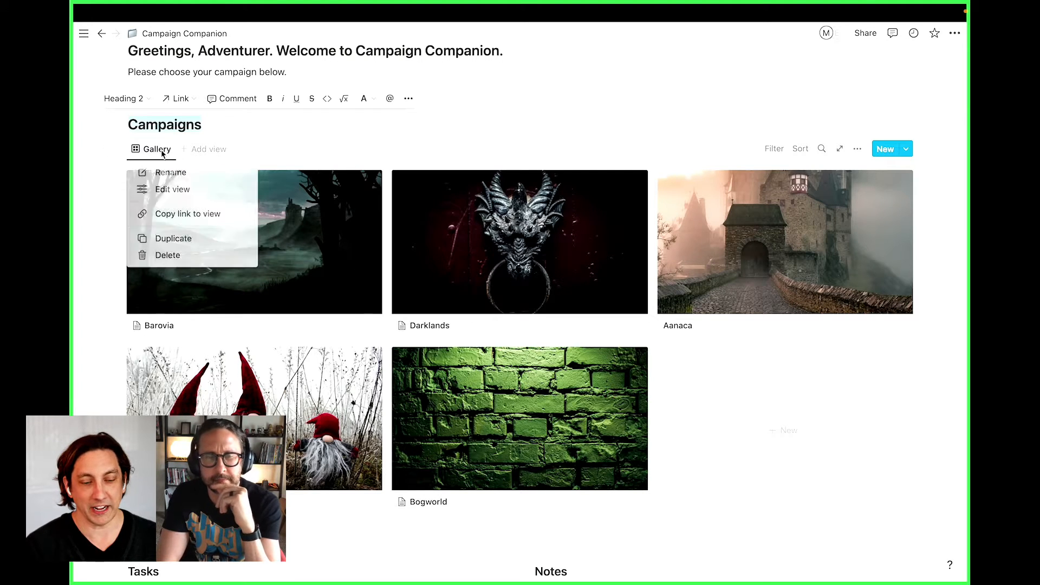
{"action": "left_click", "coordinate": [318, 120]}
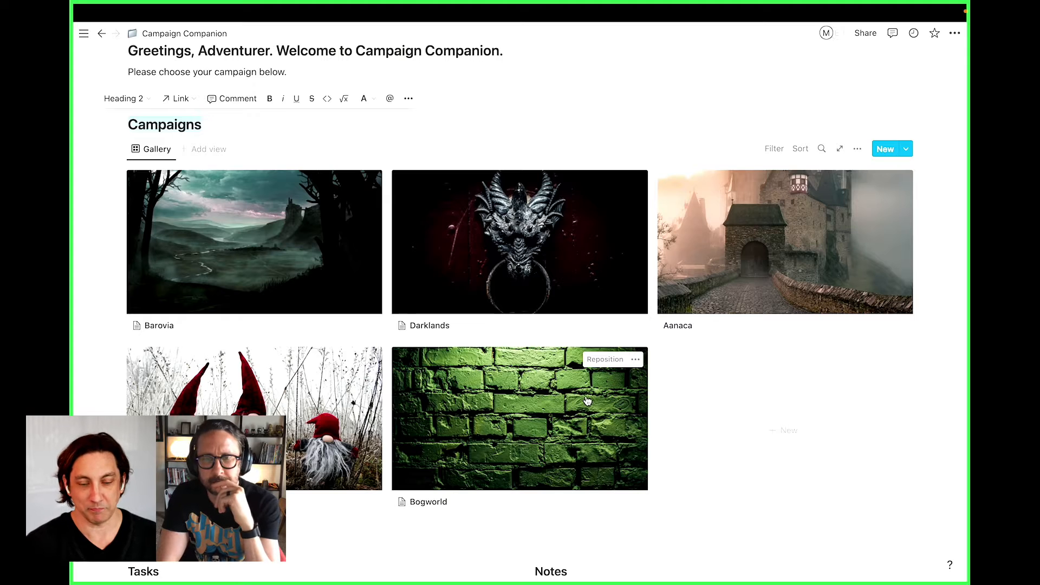
{"action": "scroll", "coordinate": [523, 401], "scroll_direction": "down", "scroll_amount": 3}
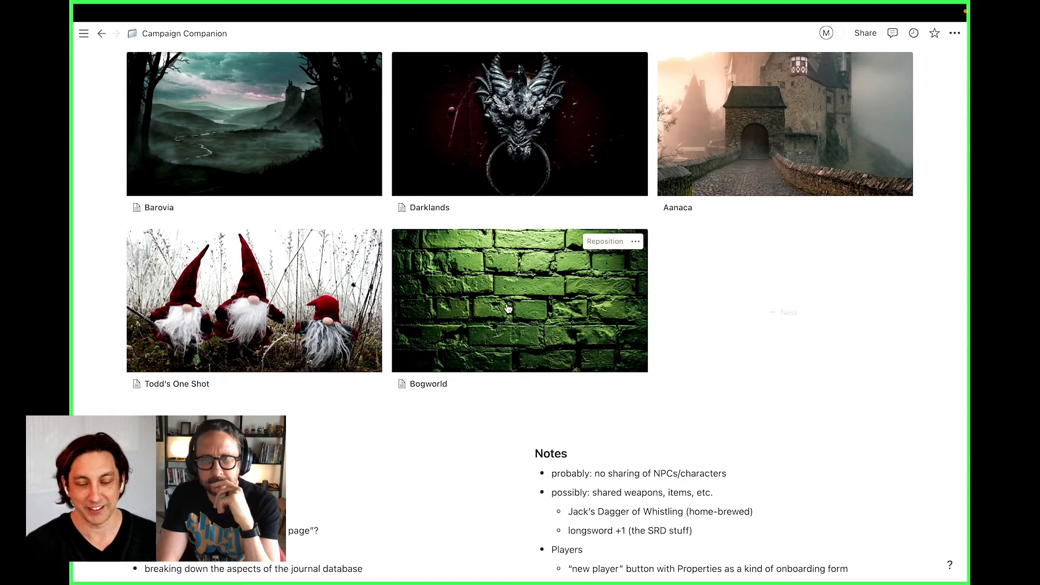
{"action": "scroll", "coordinate": [508, 308], "scroll_direction": "up", "scroll_amount": 5}
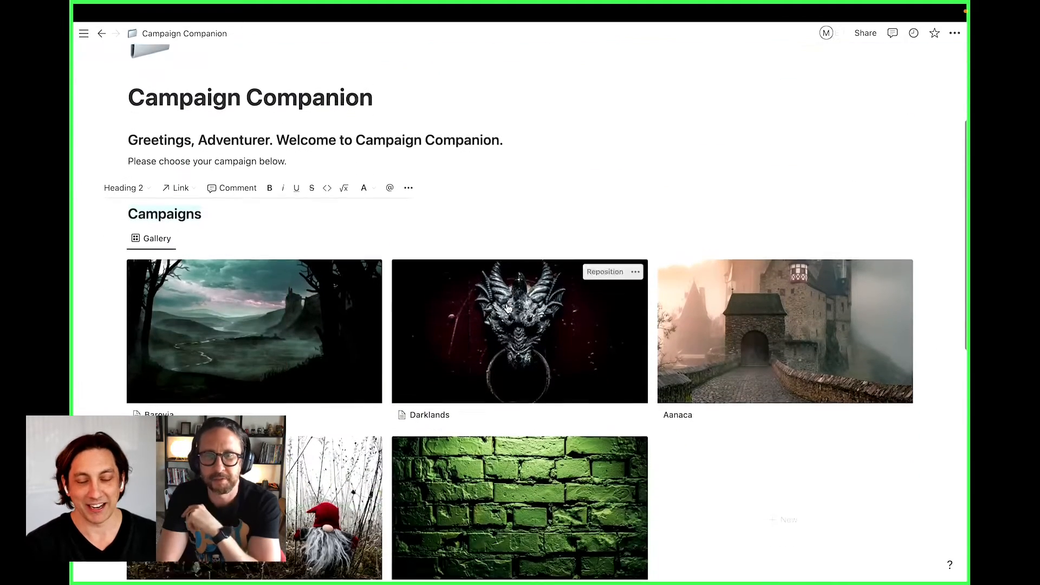
{"action": "scroll", "coordinate": [508, 308], "scroll_direction": "down", "scroll_amount": 1}
{"action": "left_click", "coordinate": [322, 181]}
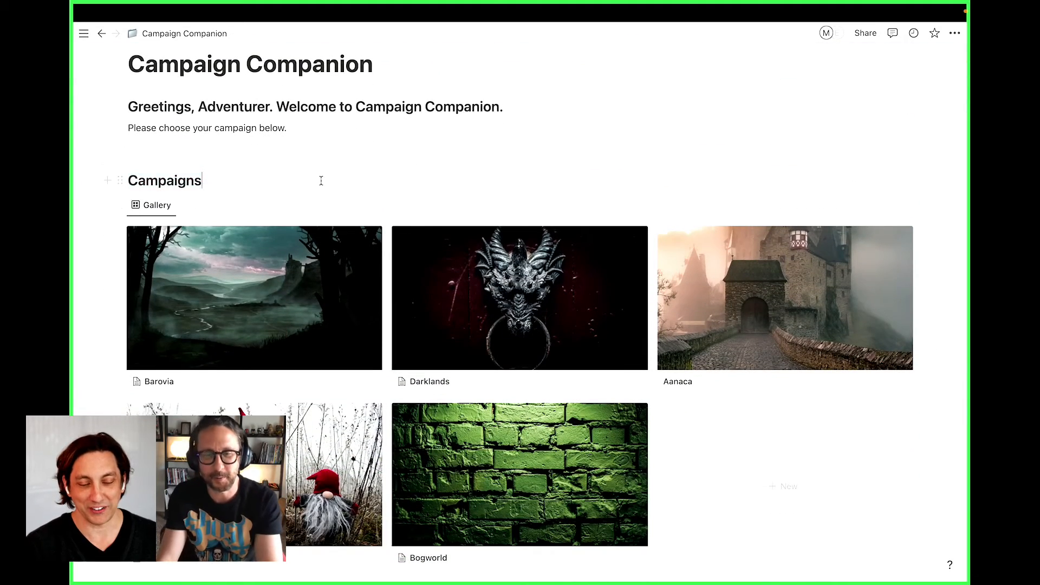
Rename the Bogworld campaign to Brickworld and close its page preview
{"action": "scroll", "coordinate": [489, 315], "scroll_direction": "down", "scroll_amount": 5}
{"action": "left_click", "coordinate": [426, 326]}
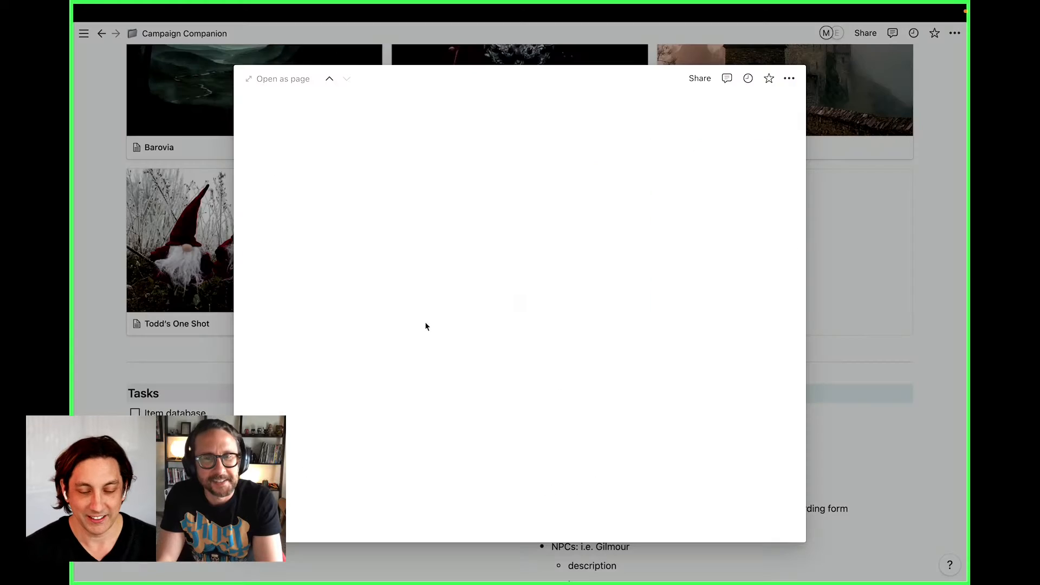
{"action": "left_click", "coordinate": [352, 250]}
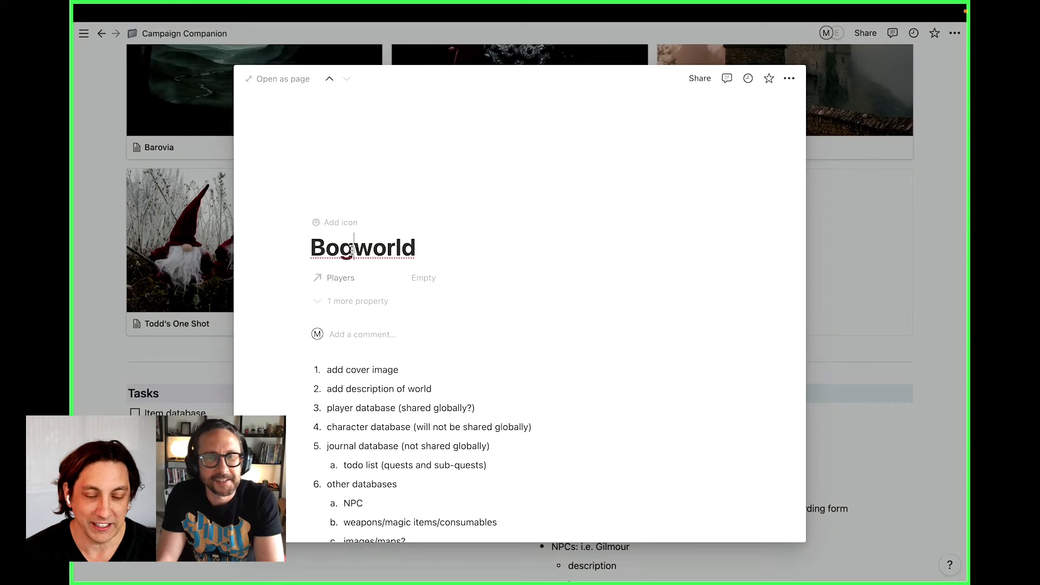
{"action": "left_click_drag", "start_coordinate": [352, 250], "coordinate": [319, 250]}
{"action": "type", "text": "rick"}
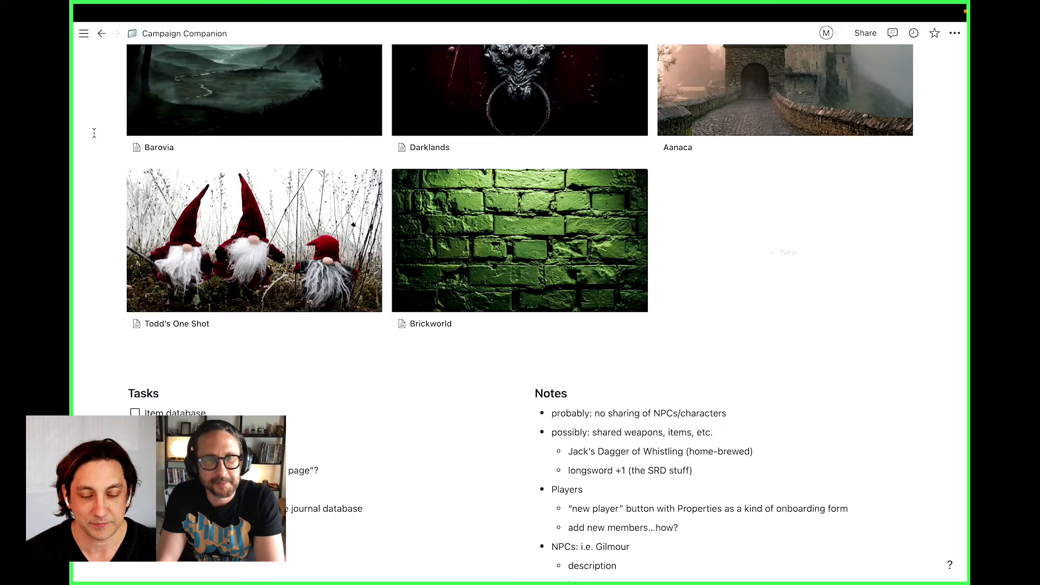
{"action": "left_click", "coordinate": [98, 136]}
Preview the Barovia campaign and look through its players, navigation links and most recent journals
{"action": "scroll", "coordinate": [469, 279], "scroll_direction": "up", "scroll_amount": 3}
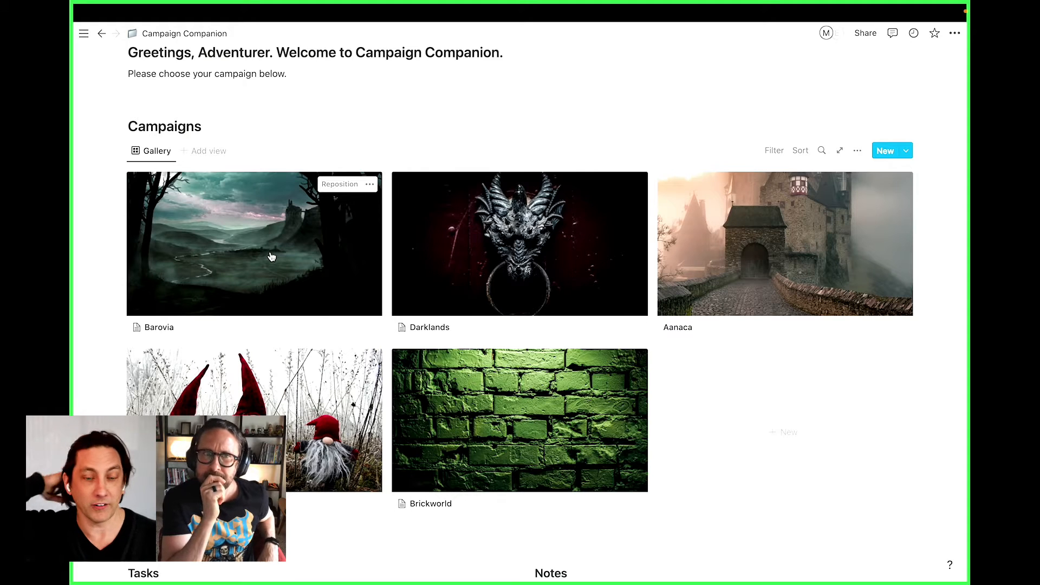
{"action": "left_click", "coordinate": [271, 257]}
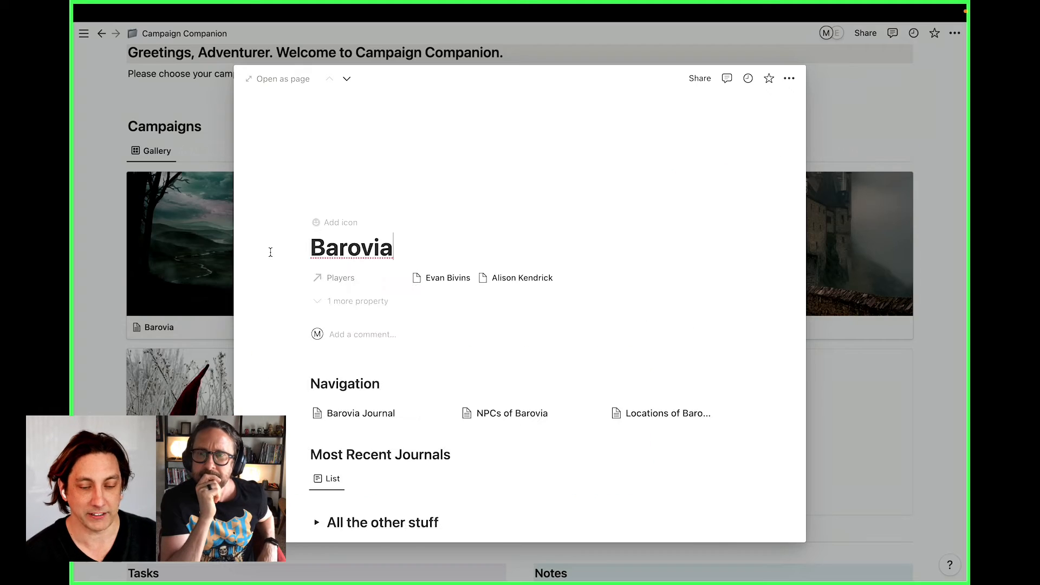
{"action": "scroll", "coordinate": [465, 388], "scroll_direction": "down", "scroll_amount": 3}
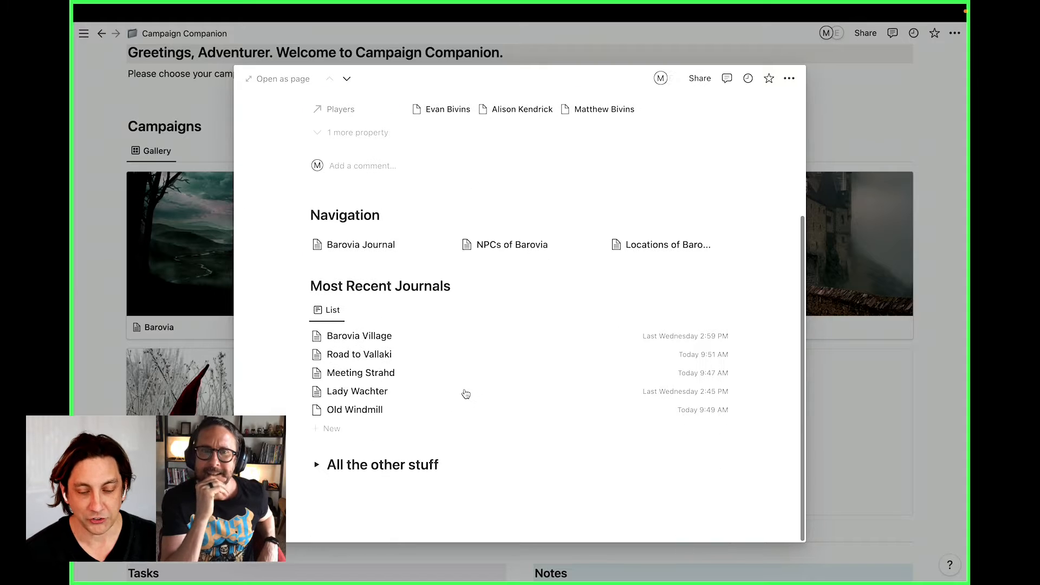
{"action": "scroll", "coordinate": [465, 392], "scroll_direction": "up", "scroll_amount": 3}
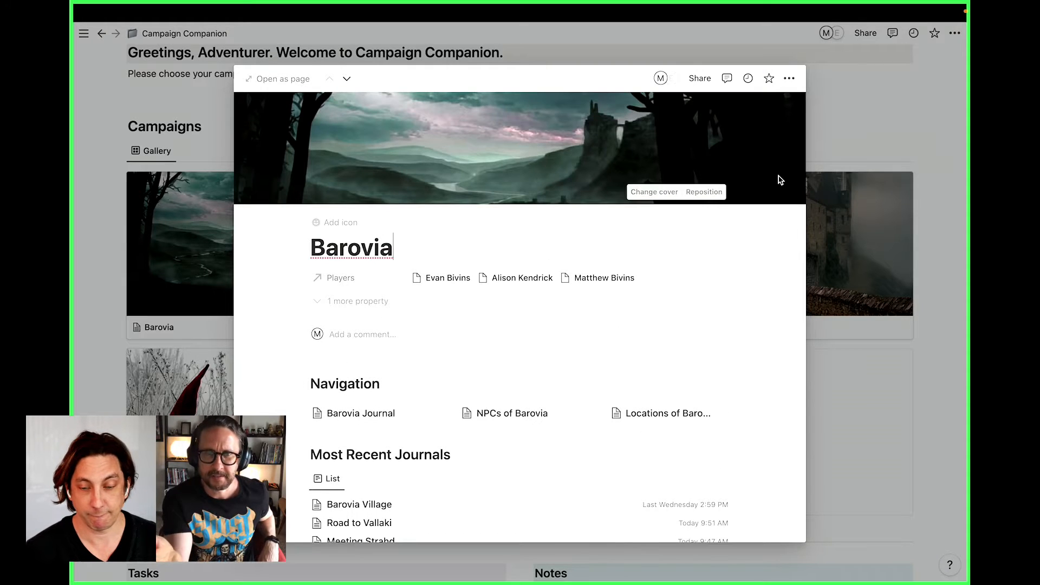
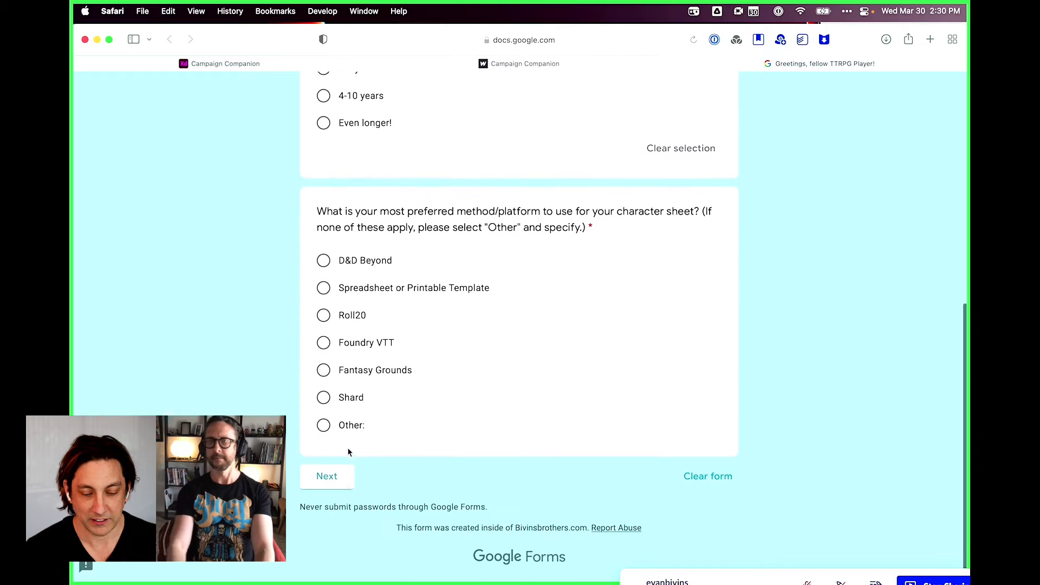
Answer the survey with Shard as the character sheet platform and Tablet as the device, advancing past both sections
{"action": "left_click", "coordinate": [323, 397]}
{"action": "left_click", "coordinate": [340, 477]}
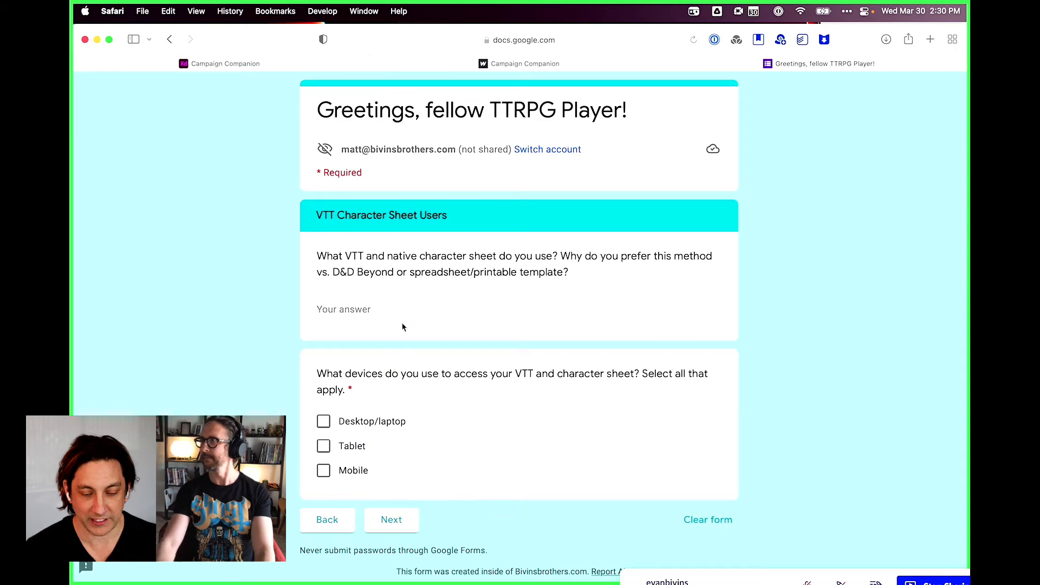
{"action": "left_click", "coordinate": [356, 444]}
{"action": "left_click", "coordinate": [391, 520]}
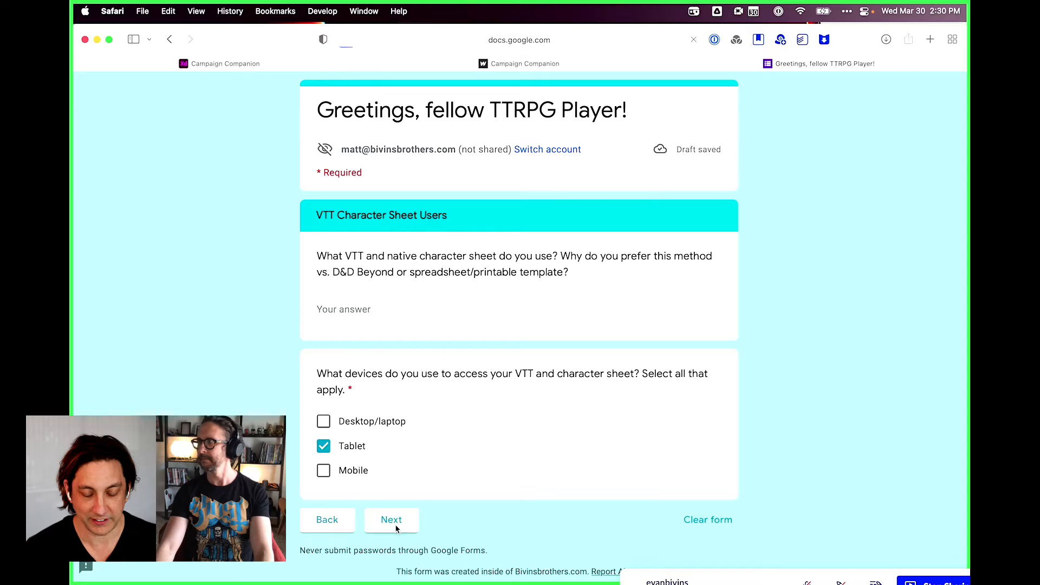
Choose "Every player for themselves" for the party's note-taking and OneNote as the note-taking tool
{"action": "scroll", "coordinate": [396, 528], "scroll_direction": "down", "scroll_amount": 5}
{"action": "scroll", "coordinate": [396, 529], "scroll_direction": "up", "scroll_amount": 1}
{"action": "left_click", "coordinate": [371, 352]}
{"action": "scroll", "coordinate": [368, 172], "scroll_direction": "up", "scroll_amount": 2}
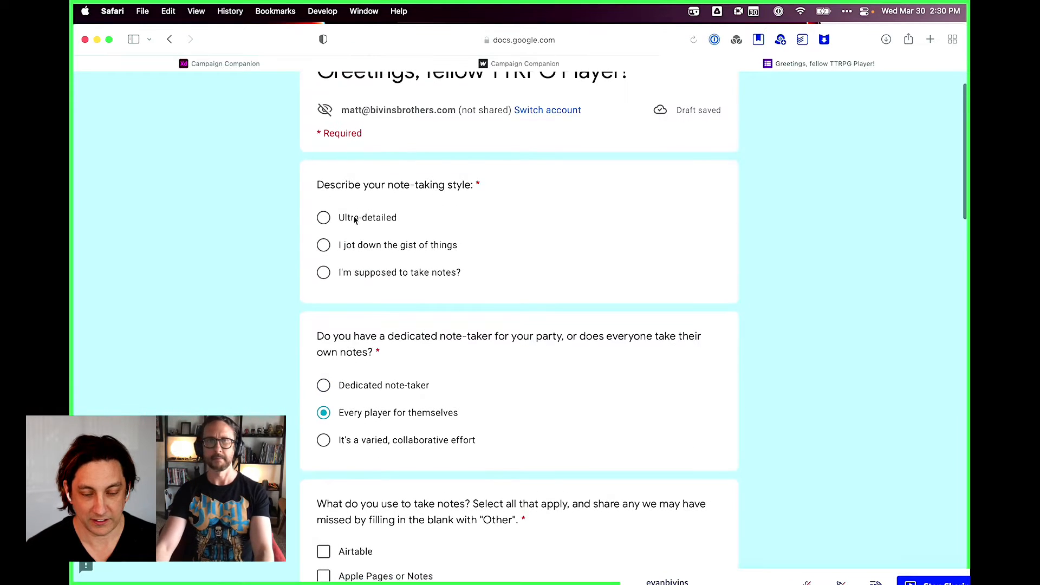
{"action": "scroll", "coordinate": [355, 217], "scroll_direction": "down", "scroll_amount": 7}
{"action": "left_click", "coordinate": [354, 357]}
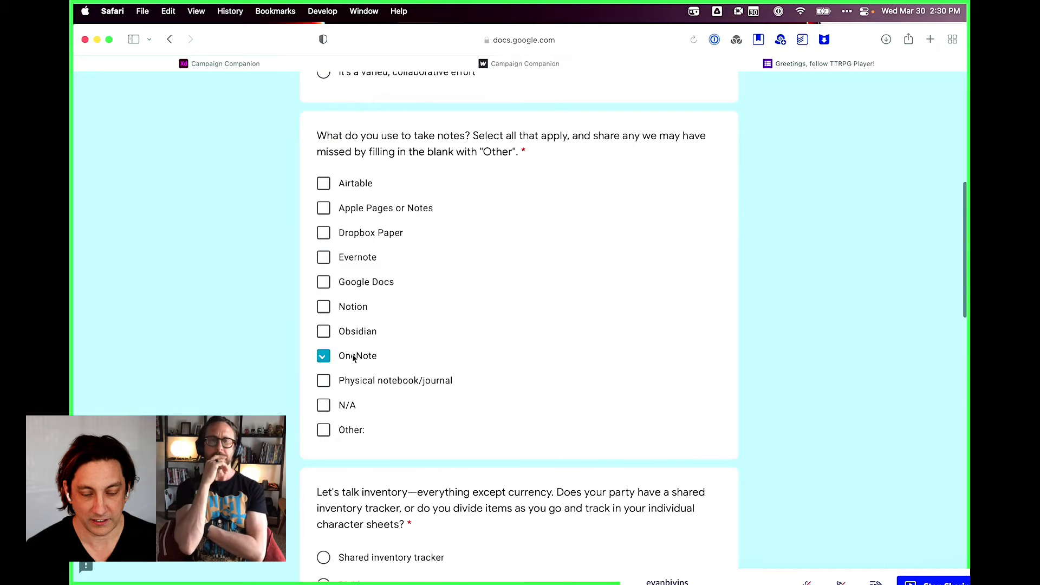
Answer the inventory tracking questions, choose "Yes: $1/month" as the maximum price, and continue to the next section
{"action": "scroll", "coordinate": [354, 357], "scroll_direction": "down", "scroll_amount": 6}
{"action": "left_click", "coordinate": [344, 268]}
{"action": "left_click", "coordinate": [324, 407]}
{"action": "scroll", "coordinate": [325, 411], "scroll_direction": "down", "scroll_amount": 5}
{"action": "left_click", "coordinate": [324, 410]}
{"action": "scroll", "coordinate": [325, 414], "scroll_direction": "down", "scroll_amount": 7}
{"action": "left_click", "coordinate": [324, 417]}
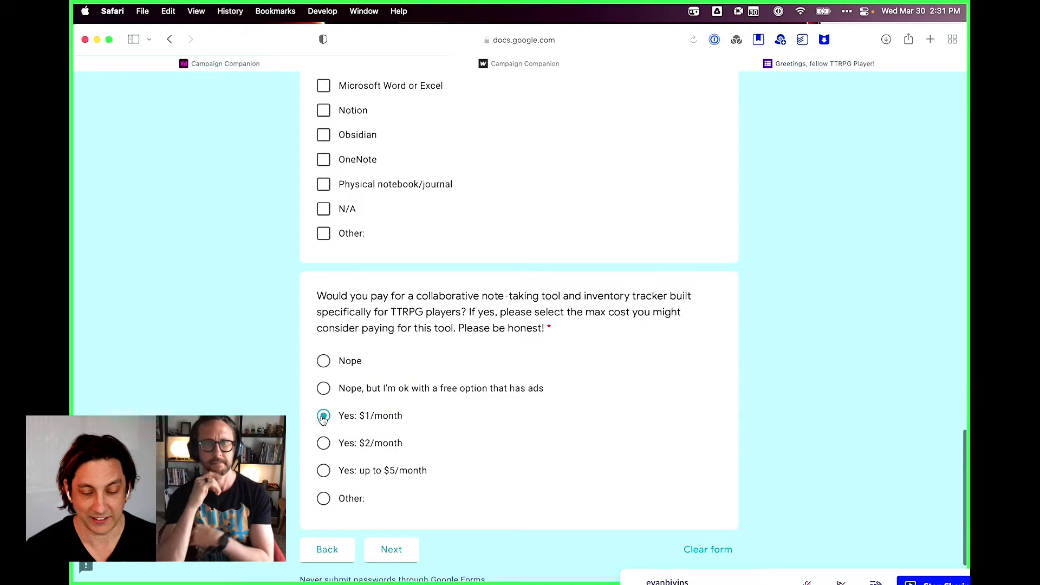
{"action": "left_click", "coordinate": [394, 548]}
Review the Extra Credit section and highlight the question about note-taking and inventory tracking frustrations
{"action": "scroll", "coordinate": [398, 547], "scroll_direction": "down", "scroll_amount": 4}
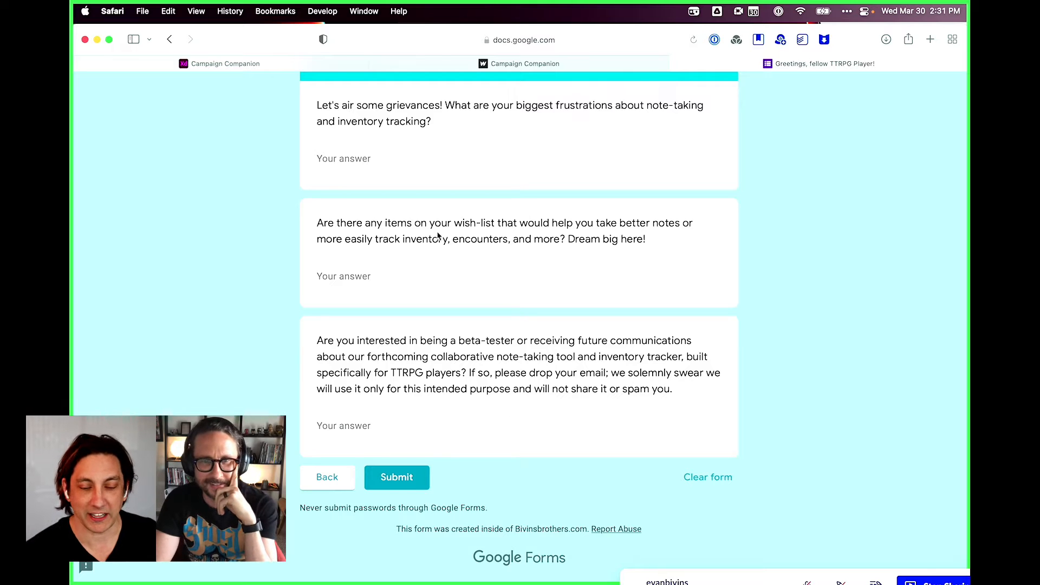
{"action": "scroll", "coordinate": [437, 234], "scroll_direction": "up", "scroll_amount": 2}
{"action": "left_click_drag", "start_coordinate": [446, 189], "coordinate": [316, 168]}
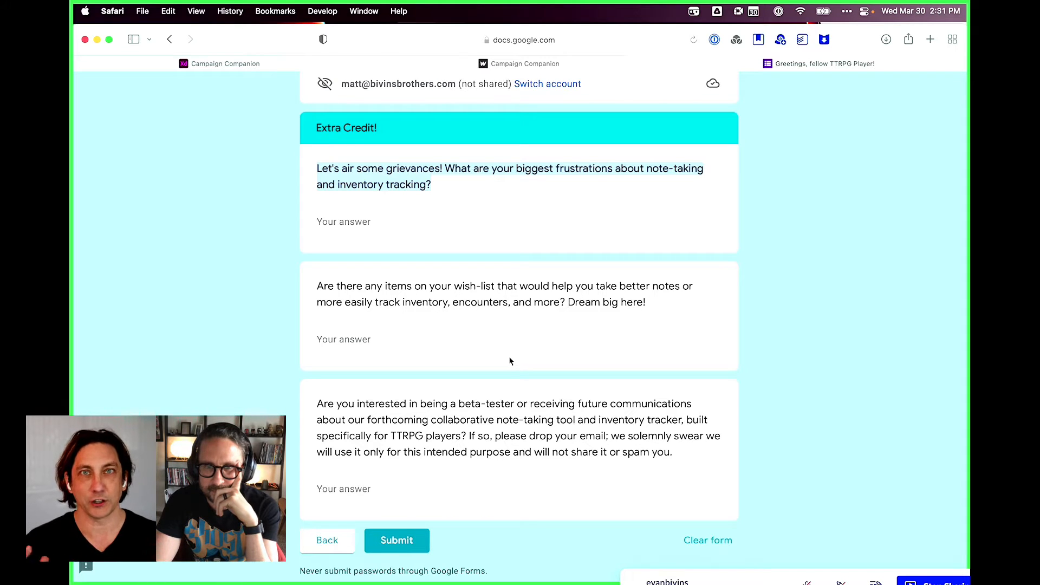
Switch back to Notion and open the Barovia campaign as a full page
{"action": "key", "text": "ctrl+Right"}
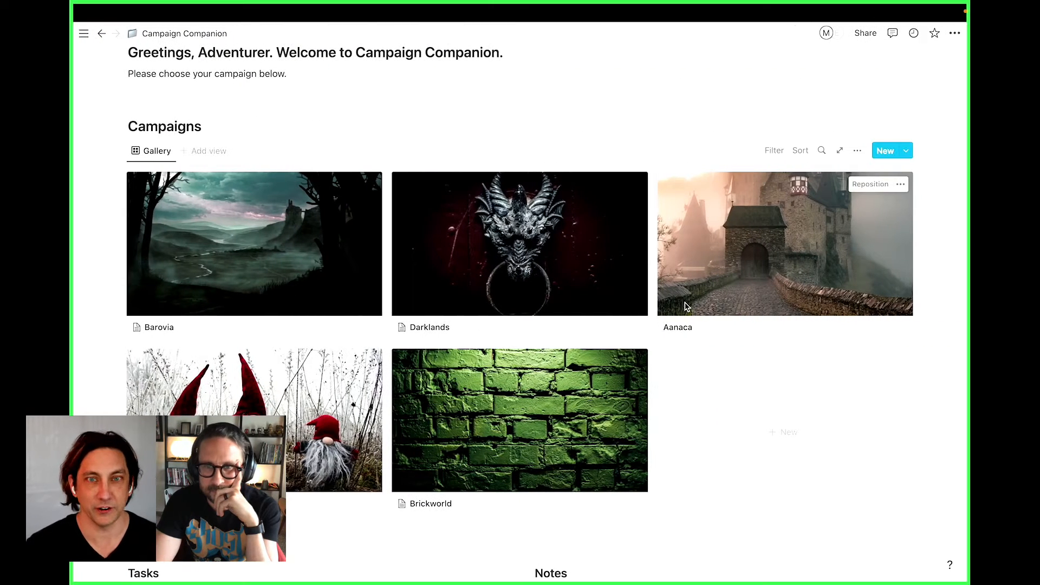
{"action": "left_click", "coordinate": [266, 265]}
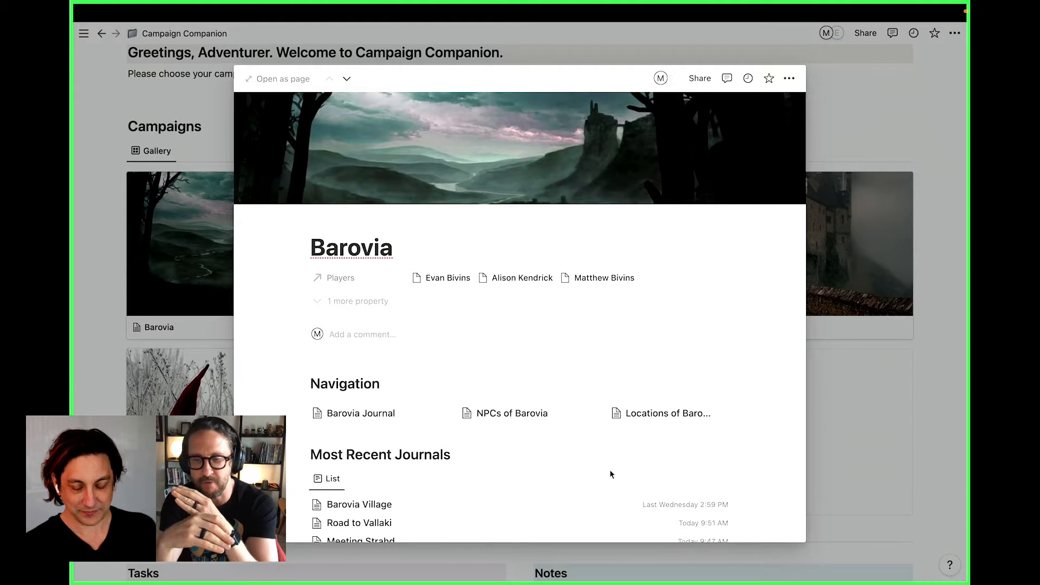
{"action": "scroll", "coordinate": [622, 484], "scroll_direction": "down", "scroll_amount": 5}
{"action": "scroll", "coordinate": [622, 480], "scroll_direction": "up", "scroll_amount": 5}
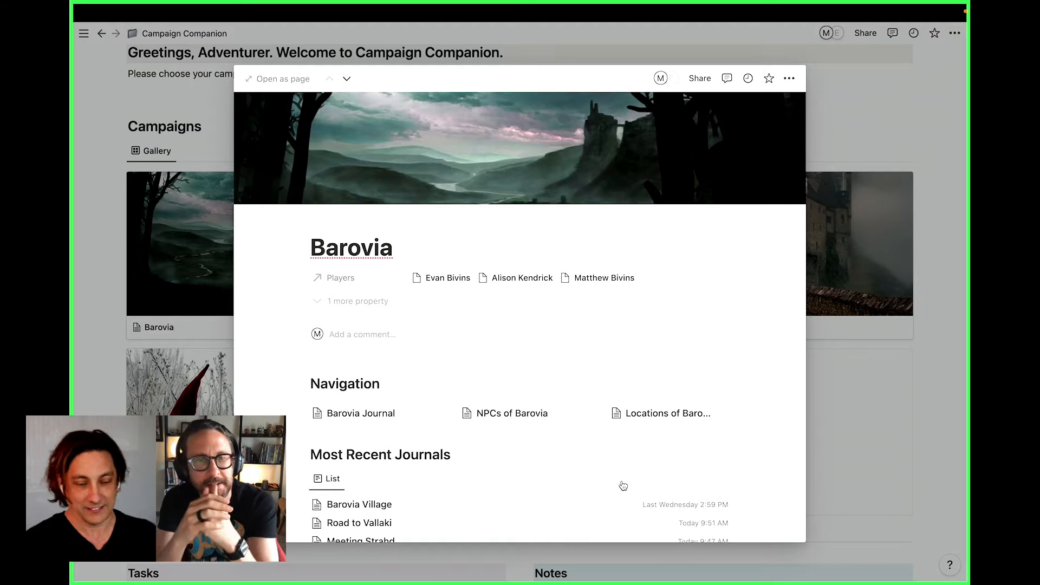
{"action": "left_click", "coordinate": [286, 79]}
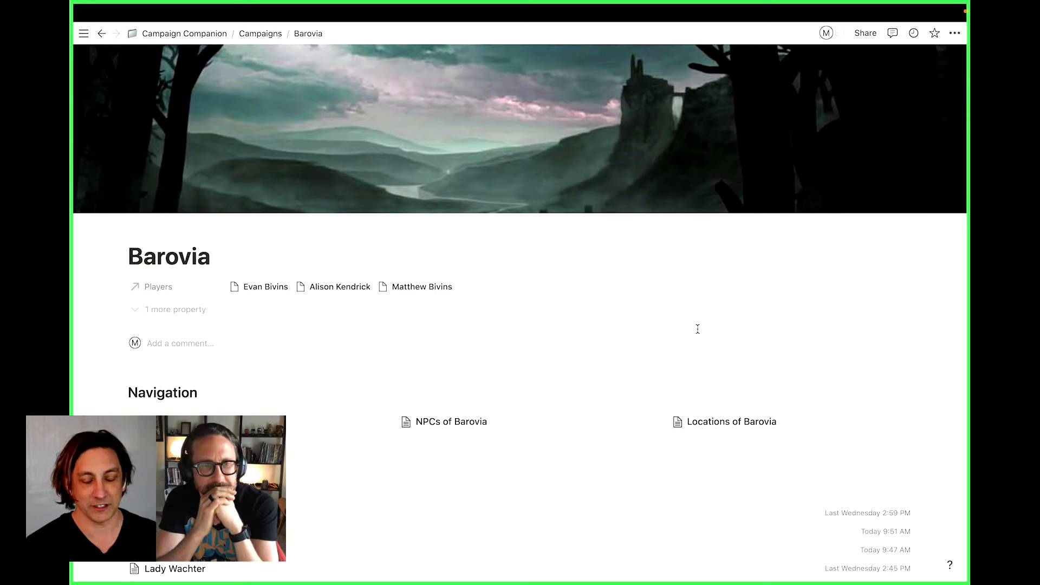
Examine the full Barovia page, including its navigation links and most recent journals
{"action": "scroll", "coordinate": [698, 328], "scroll_direction": "down", "scroll_amount": 5}
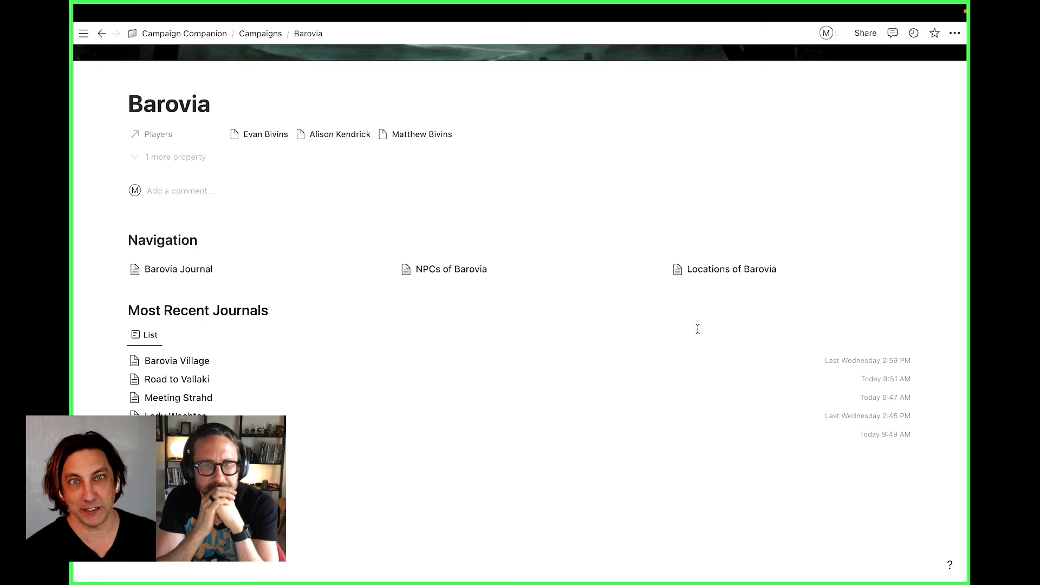
{"action": "scroll", "coordinate": [698, 329], "scroll_direction": "up", "scroll_amount": 5}
{"action": "scroll", "coordinate": [698, 329], "scroll_direction": "down", "scroll_amount": 8}
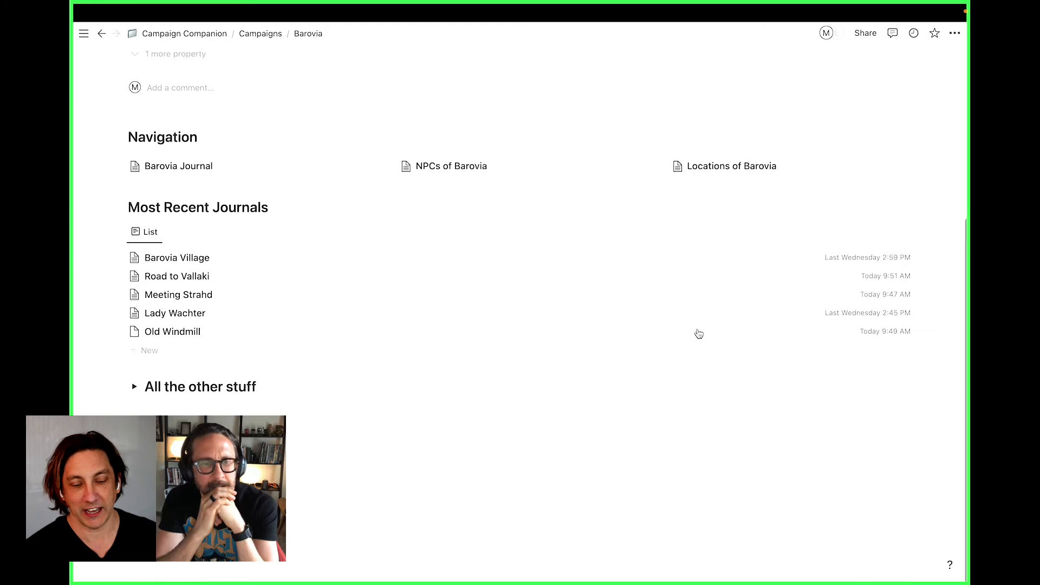
{"action": "scroll", "coordinate": [368, 311], "scroll_direction": "up", "scroll_amount": 2}
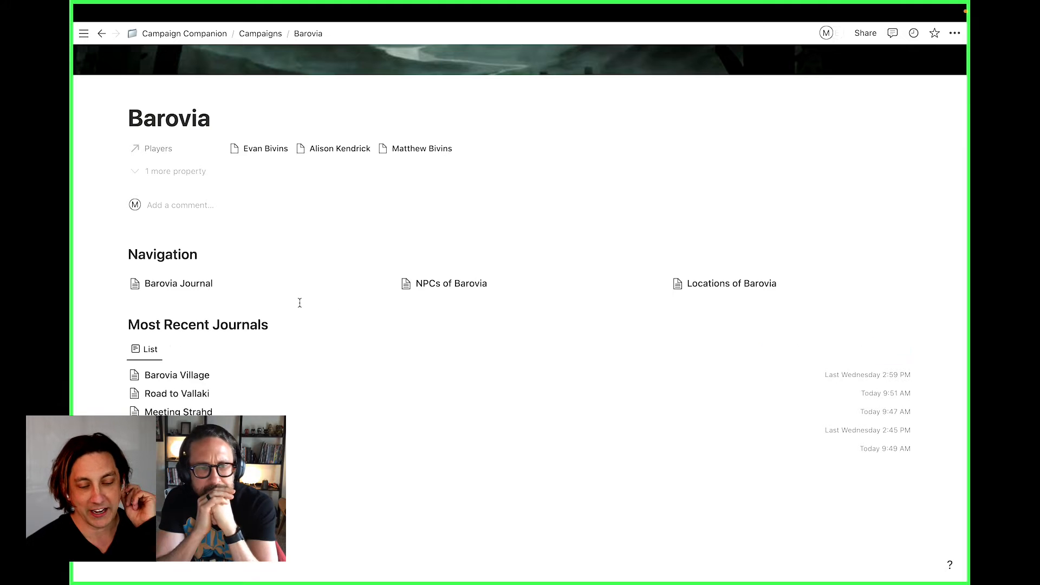
Open the Barovia Journal to view its list of entries, and return to the Barovia campaign page
{"action": "left_click", "coordinate": [204, 285]}
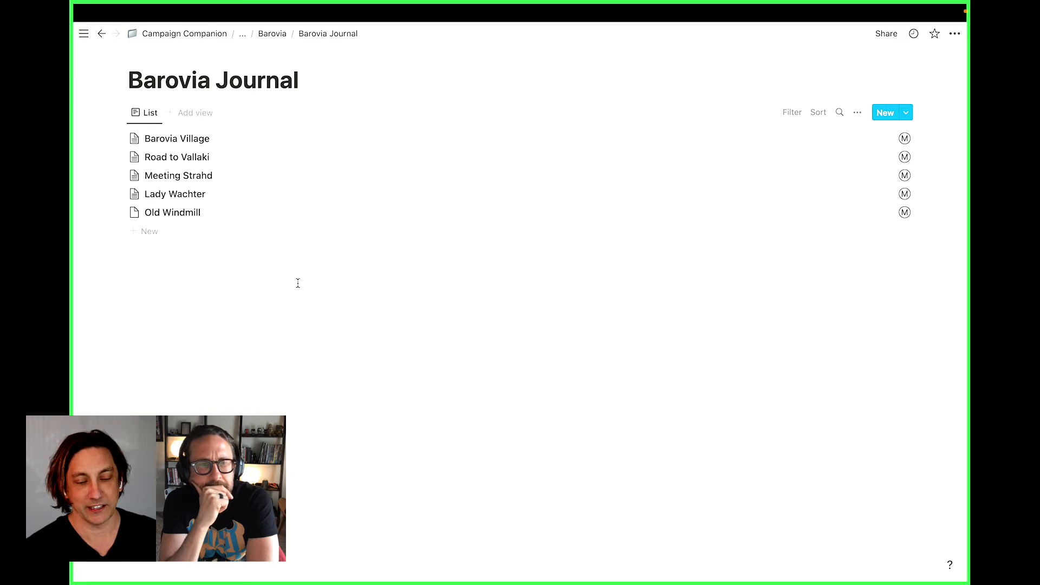
{"action": "left_click", "coordinate": [277, 34]}
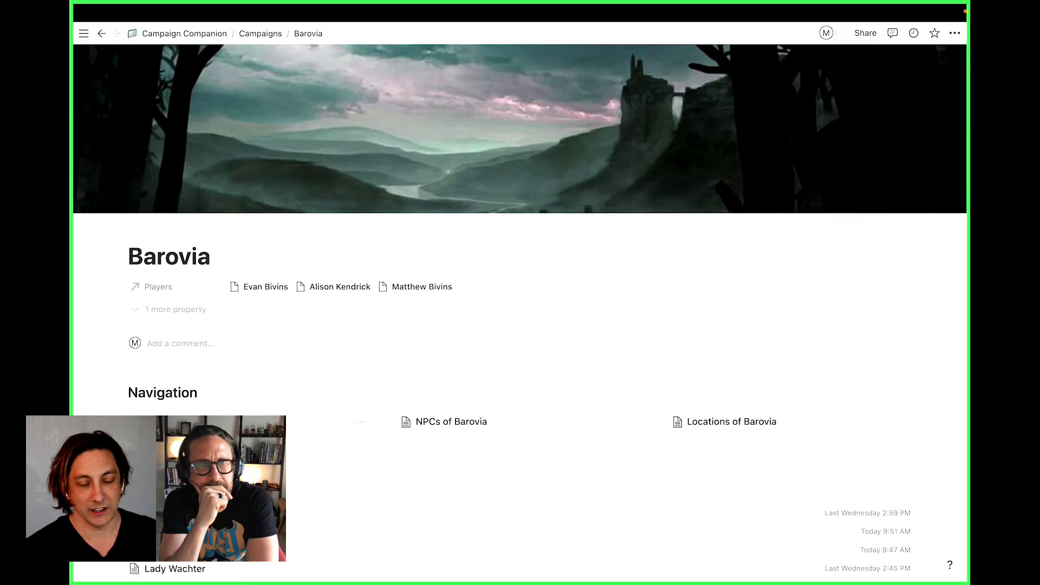
{"action": "scroll", "coordinate": [173, 238], "scroll_direction": "down", "scroll_amount": 3}
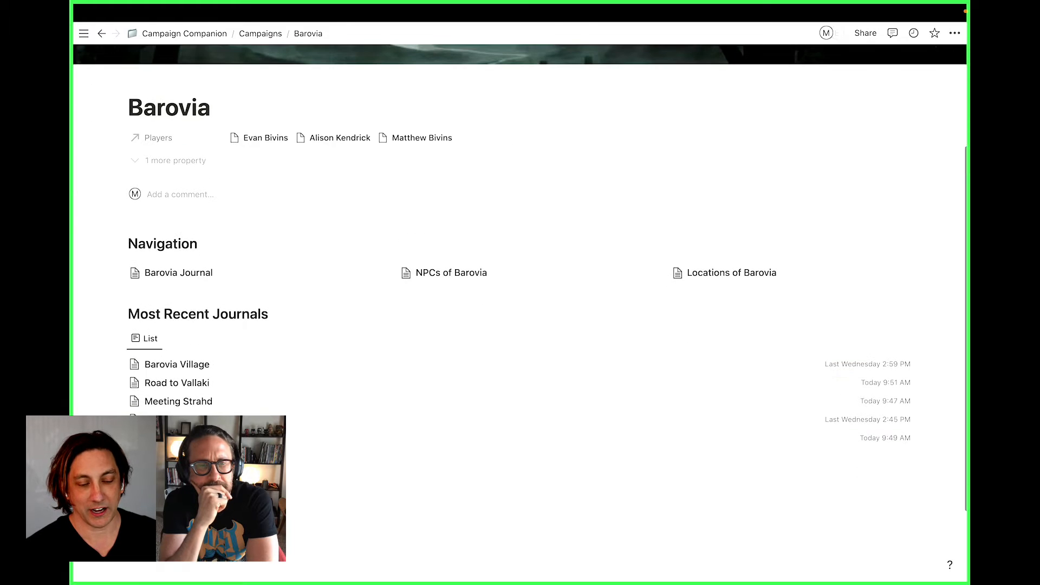
Enclose the Navigation heading on the Barovia page in quotation marks
{"action": "left_click", "coordinate": [206, 246]}
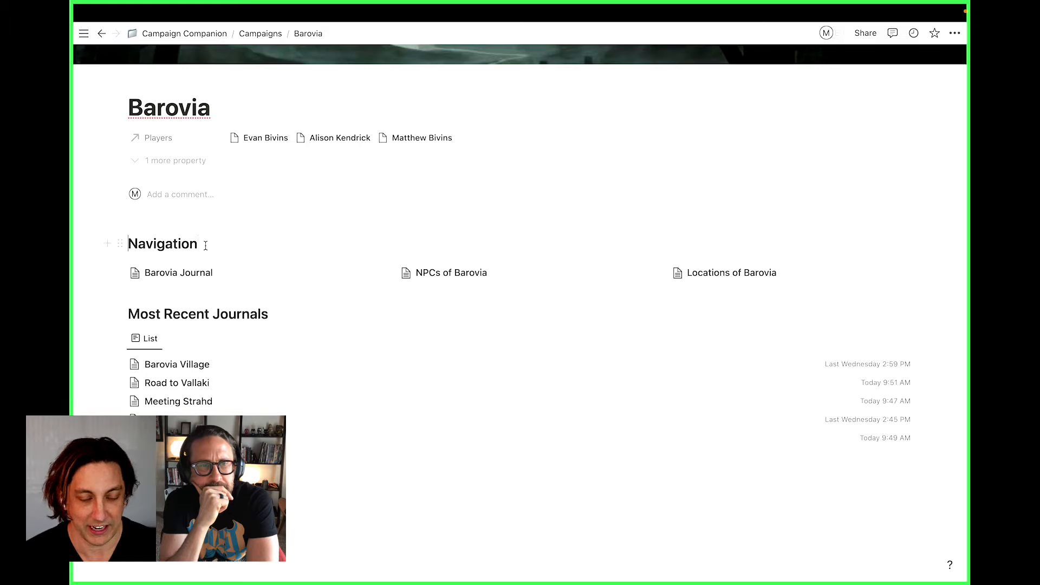
{"action": "type", "text": "\""}
{"action": "left_click", "coordinate": [206, 245]}
{"action": "type", "text": "\""}
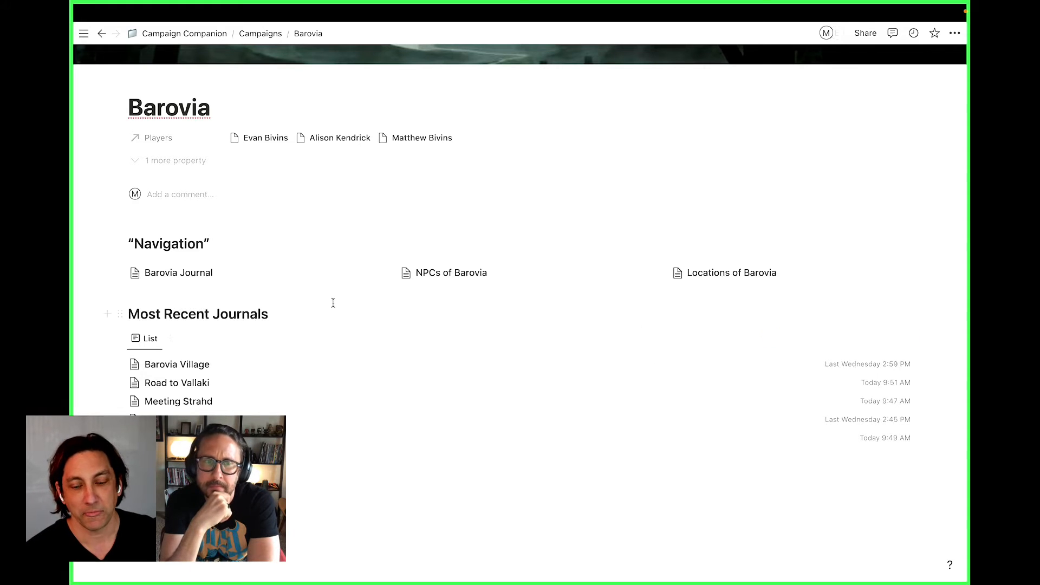
Add a table view to the Barovia Journal and look through its columns, including Tags and With
{"action": "left_click", "coordinate": [189, 274]}
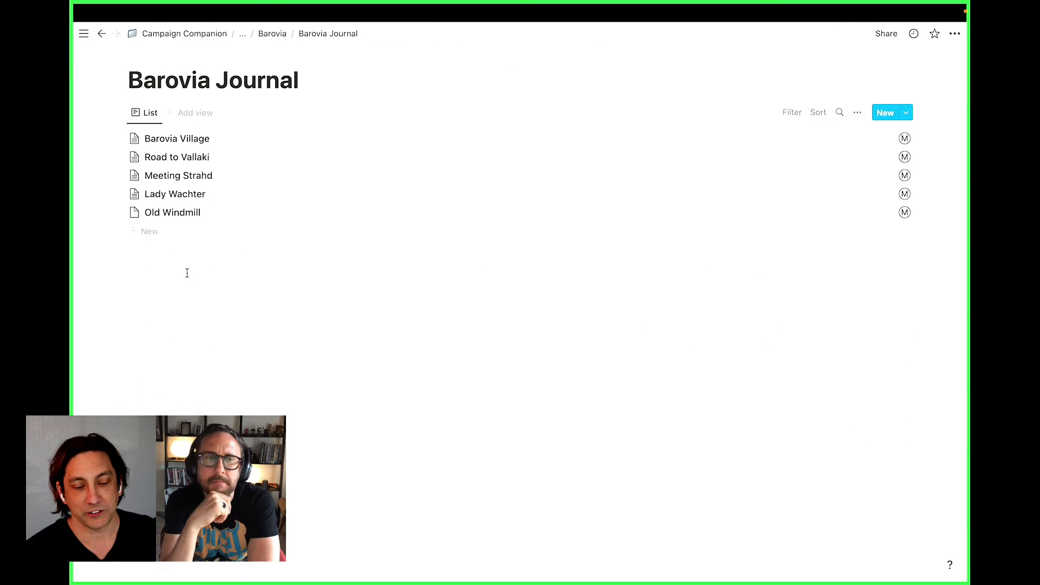
{"action": "left_click", "coordinate": [176, 117]}
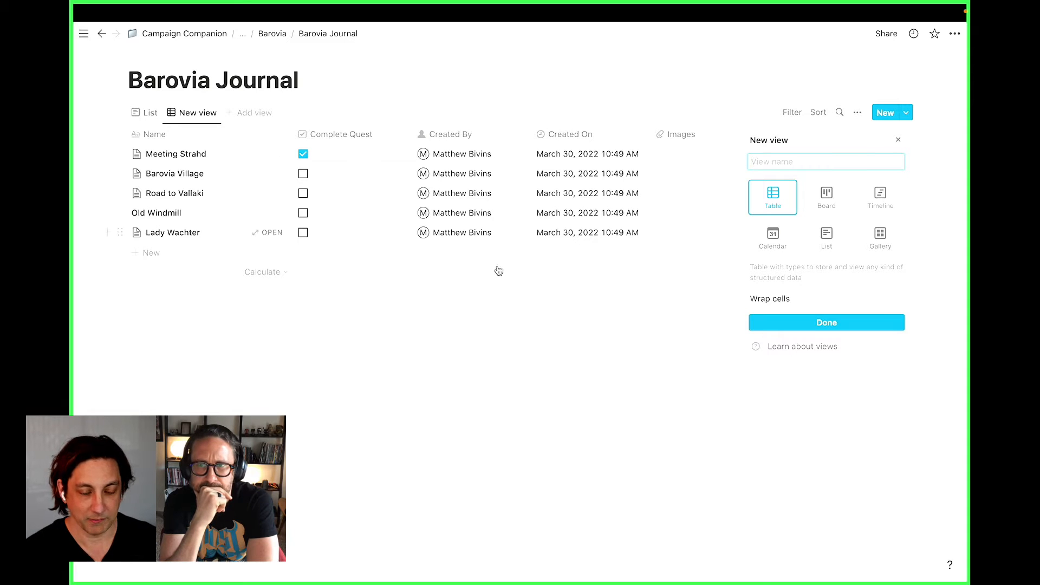
{"action": "scroll", "coordinate": [476, 187], "scroll_direction": "right", "scroll_amount": 10}
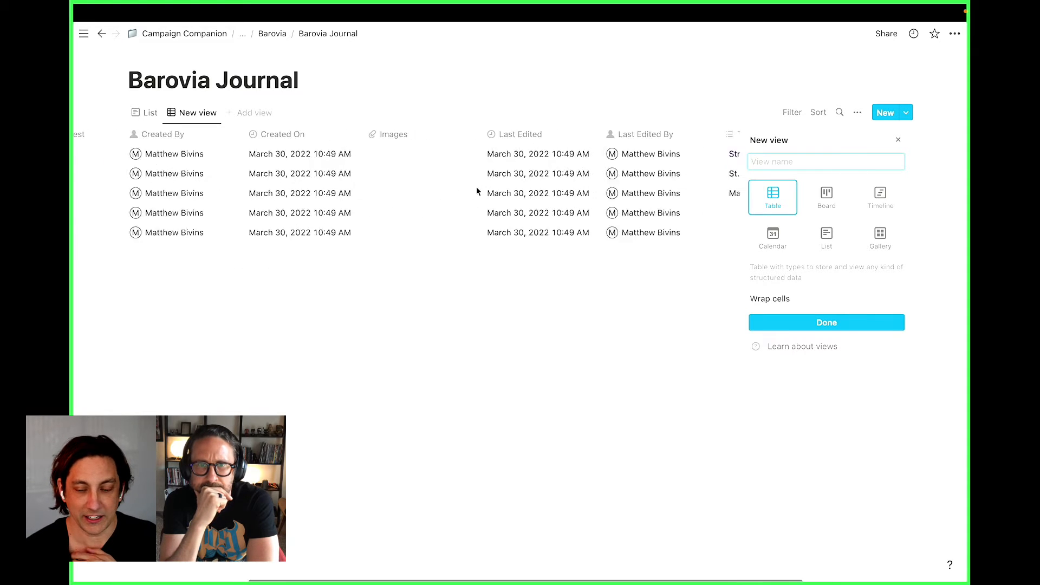
{"action": "scroll", "coordinate": [476, 186], "scroll_direction": "right", "scroll_amount": 5}
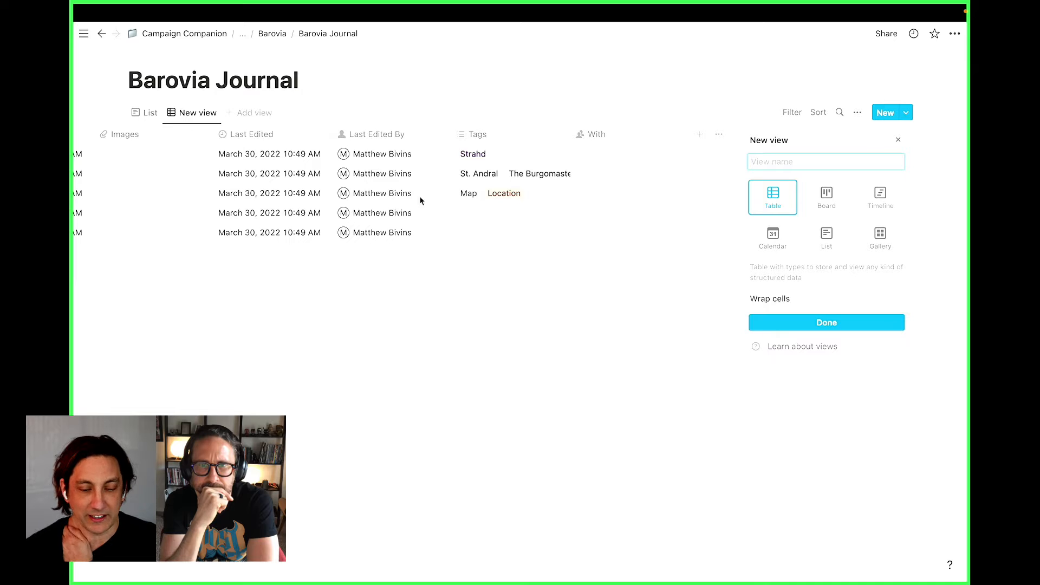
{"action": "scroll", "coordinate": [342, 187], "scroll_direction": "left", "scroll_amount": 15}
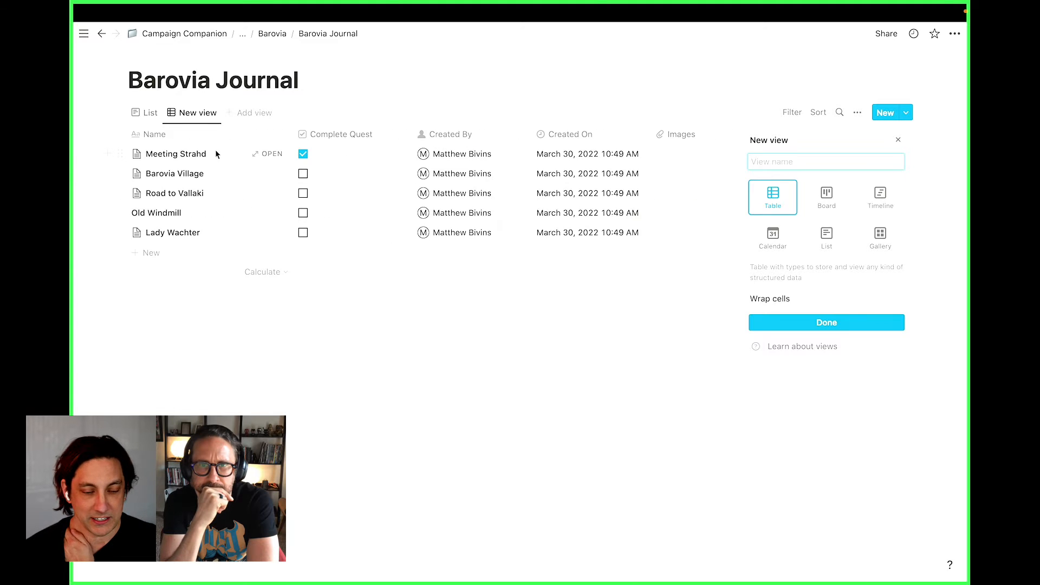
Open the Meeting Strahd entry from the journal table and examine its properties, note text and image
{"action": "left_click", "coordinate": [271, 154]}
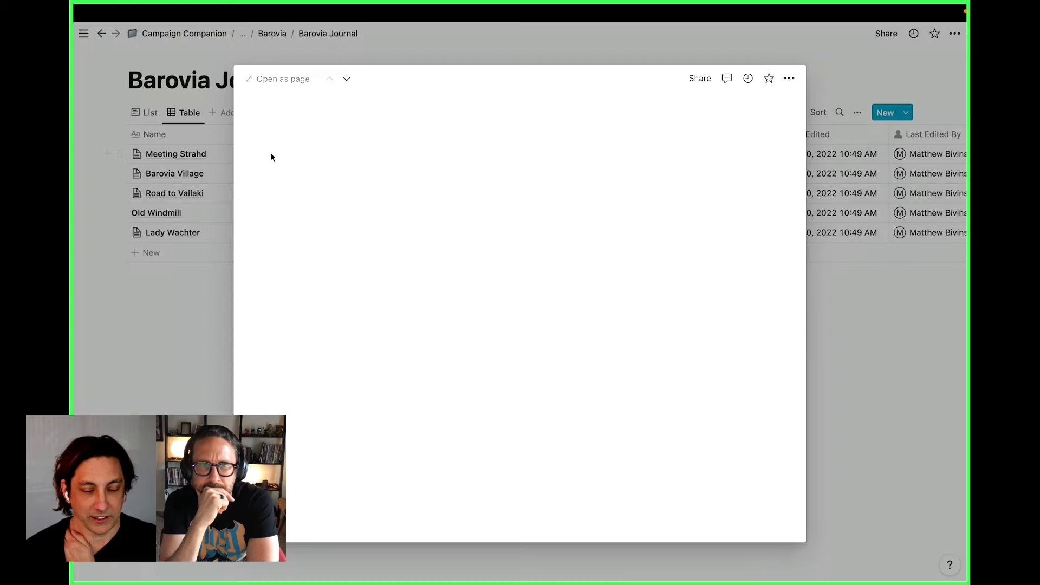
{"action": "scroll", "coordinate": [385, 475], "scroll_direction": "down", "scroll_amount": 3}
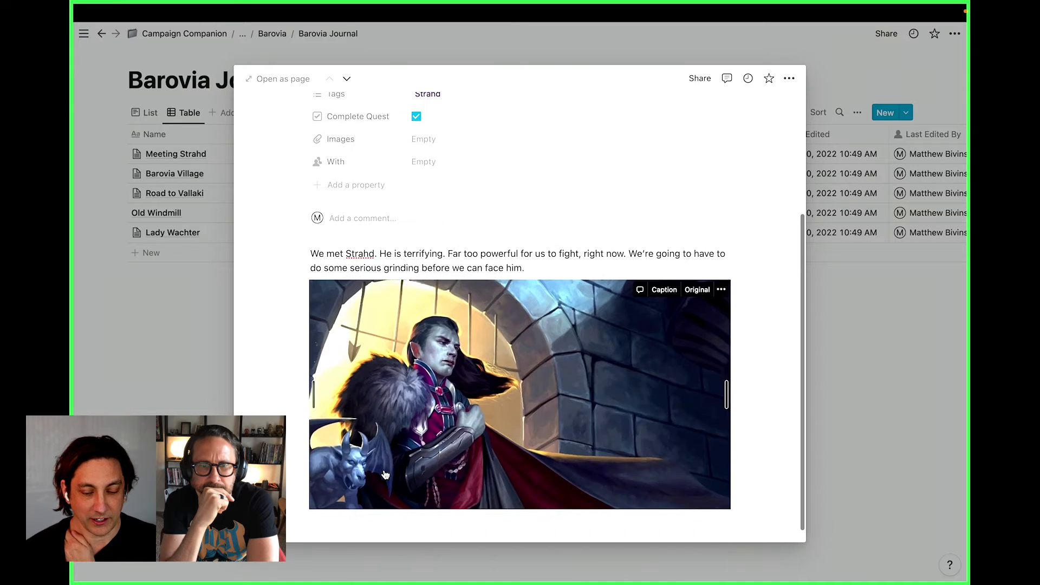
{"action": "scroll", "coordinate": [562, 273], "scroll_direction": "down", "scroll_amount": 1}
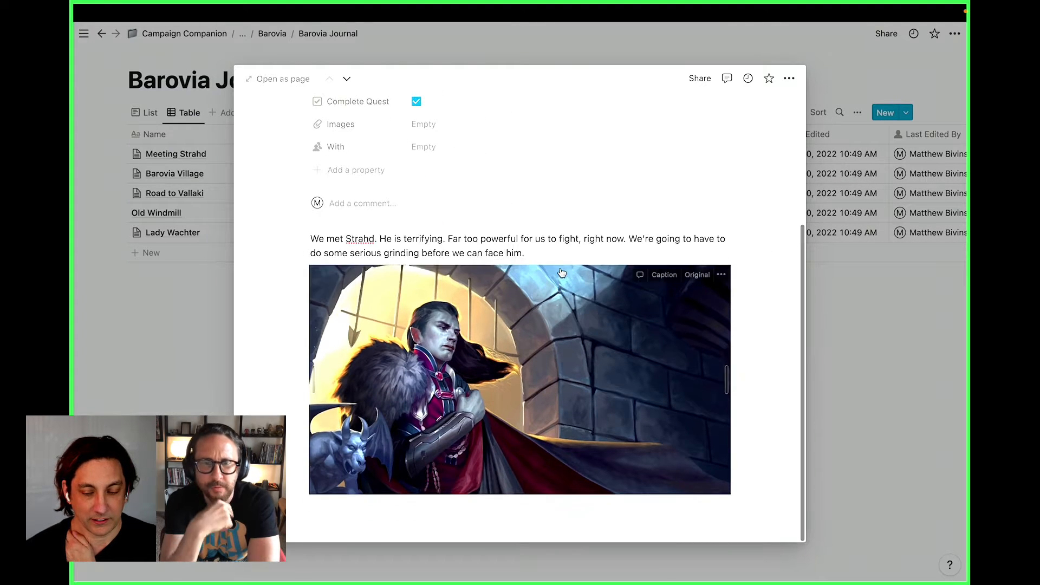
{"action": "scroll", "coordinate": [562, 272], "scroll_direction": "up", "scroll_amount": 3}
{"action": "scroll", "coordinate": [561, 273], "scroll_direction": "down", "scroll_amount": 3}
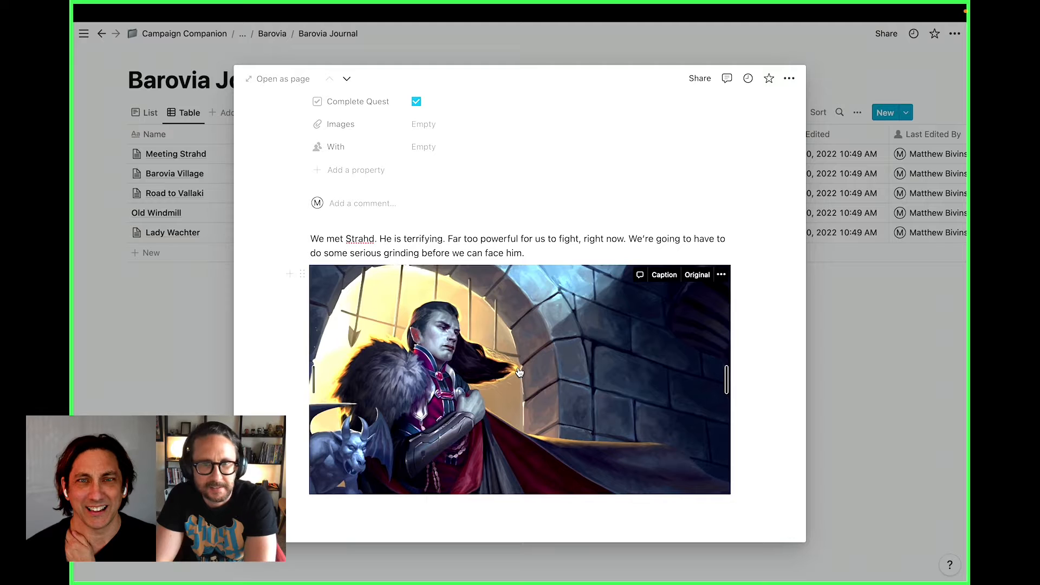
{"action": "scroll", "coordinate": [519, 372], "scroll_direction": "up", "scroll_amount": 3}
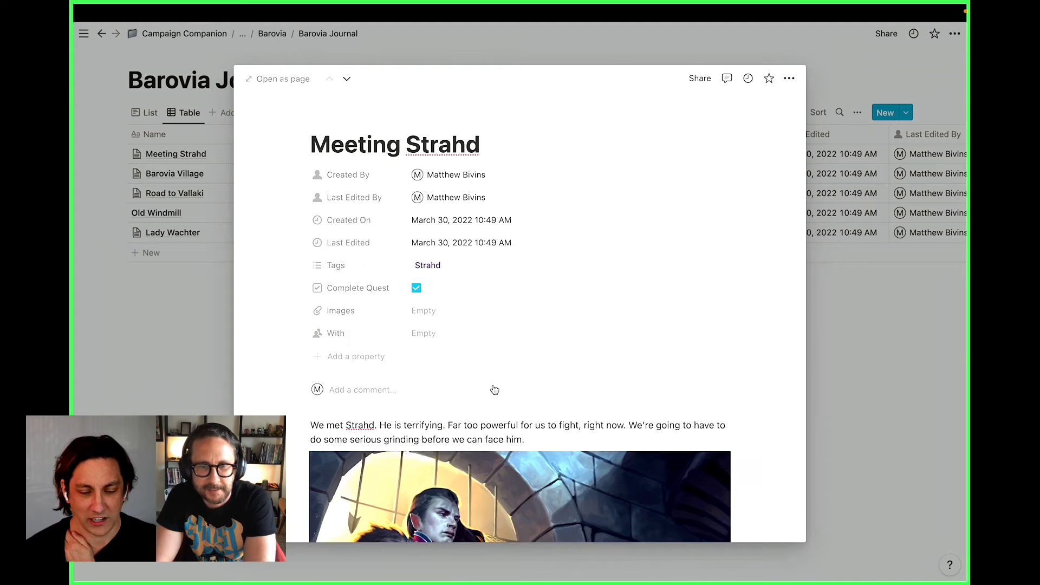
{"action": "mouse_move", "coordinate": [436, 133]}
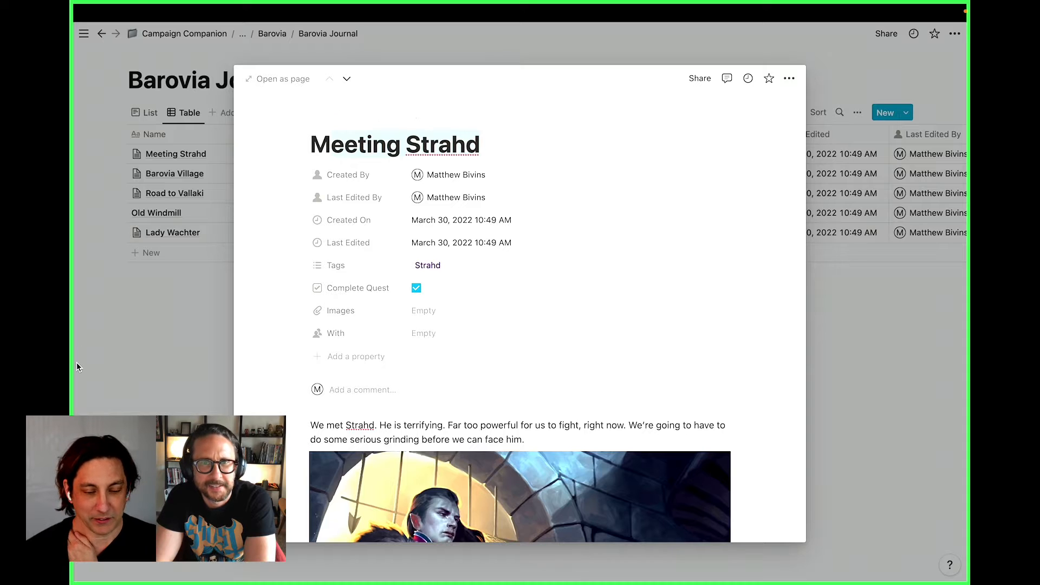
Close the Meeting Strahd entry, open Road to Vallaki, and highlight part of the sentence mentioning the Old Windmill
{"action": "left_click", "coordinate": [165, 223]}
{"action": "left_click", "coordinate": [229, 196]}
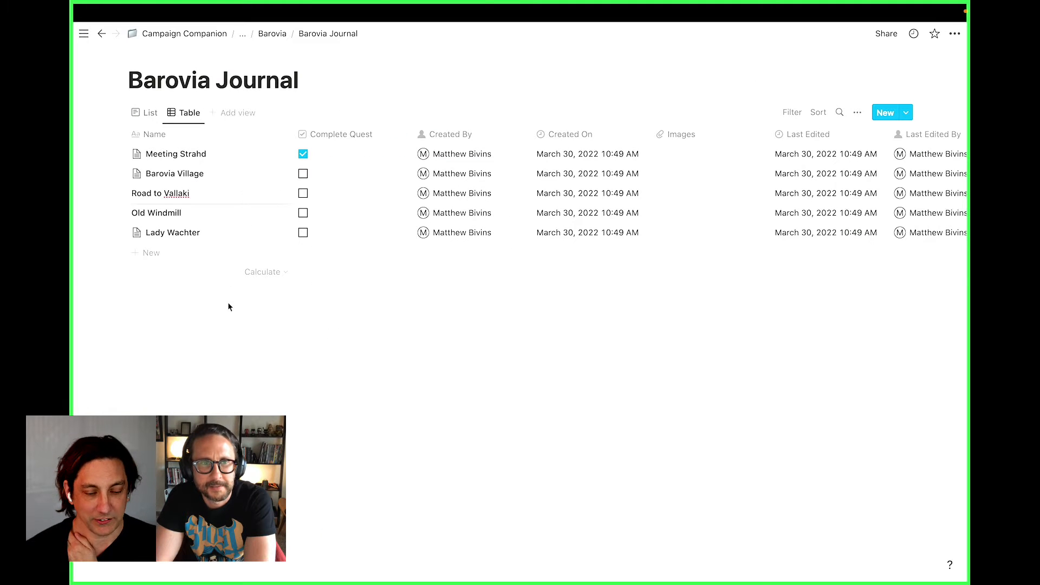
{"action": "left_click", "coordinate": [268, 195]}
{"action": "scroll", "coordinate": [478, 314], "scroll_direction": "down", "scroll_amount": 4}
{"action": "scroll", "coordinate": [479, 314], "scroll_direction": "down", "scroll_amount": 4}
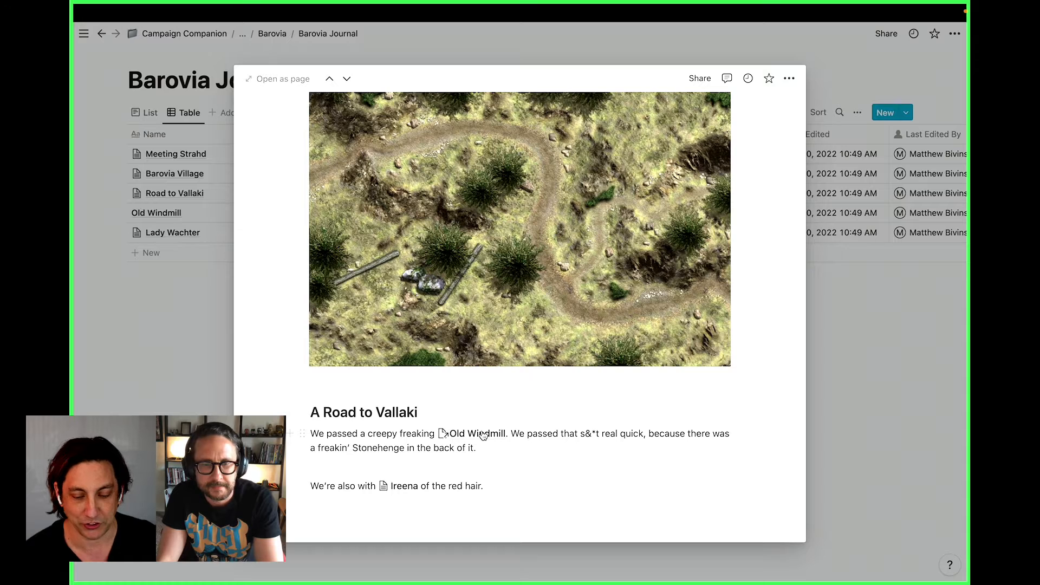
{"action": "left_click_drag", "start_coordinate": [328, 435], "coordinate": [413, 436]}
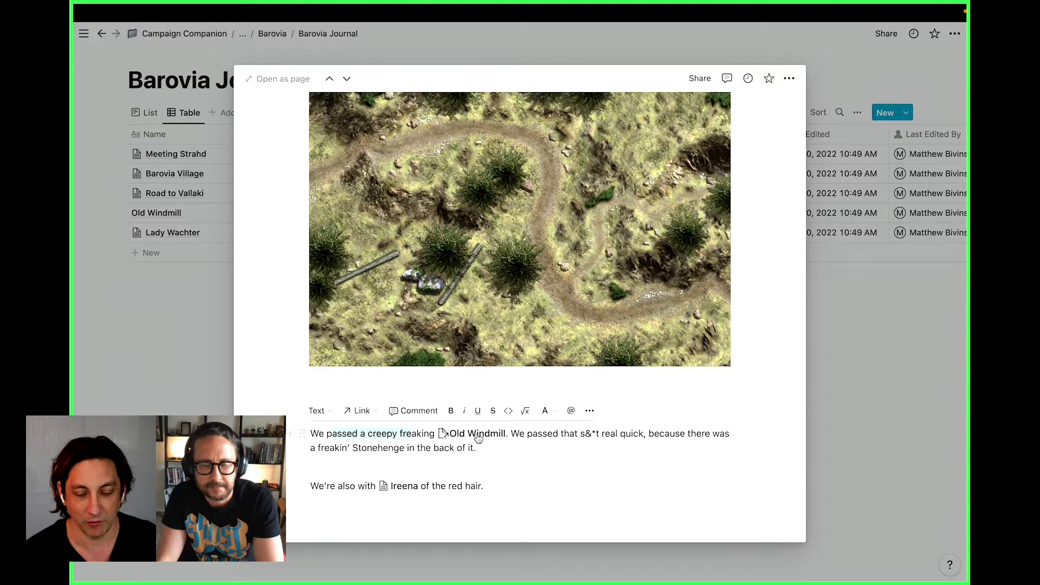
Follow the Old Windmill link to its page and return to Road to Vallaki through the backlink
{"action": "left_click", "coordinate": [478, 435]}
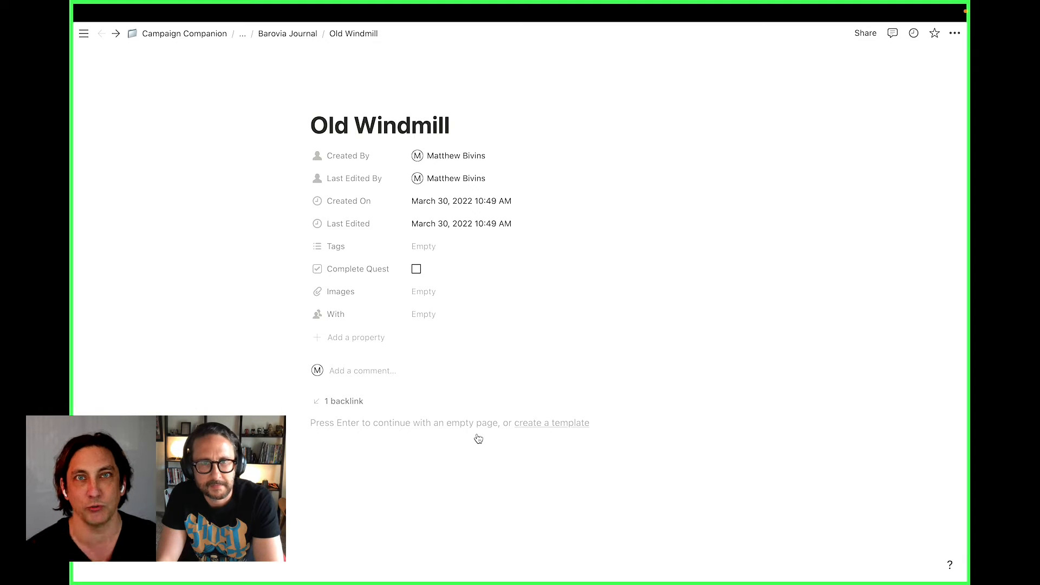
{"action": "left_click", "coordinate": [339, 403]}
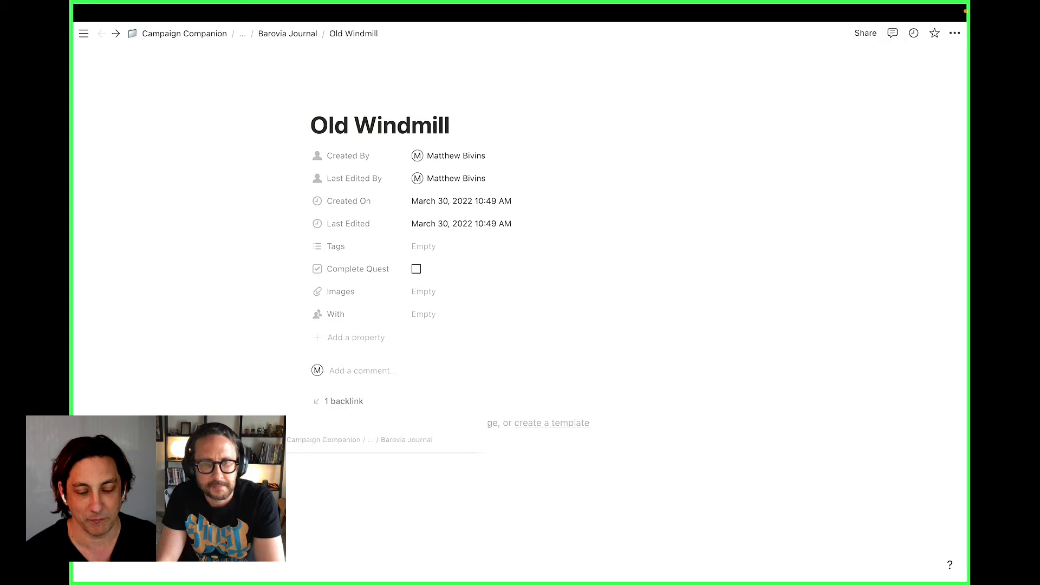
{"action": "left_click", "coordinate": [340, 438]}
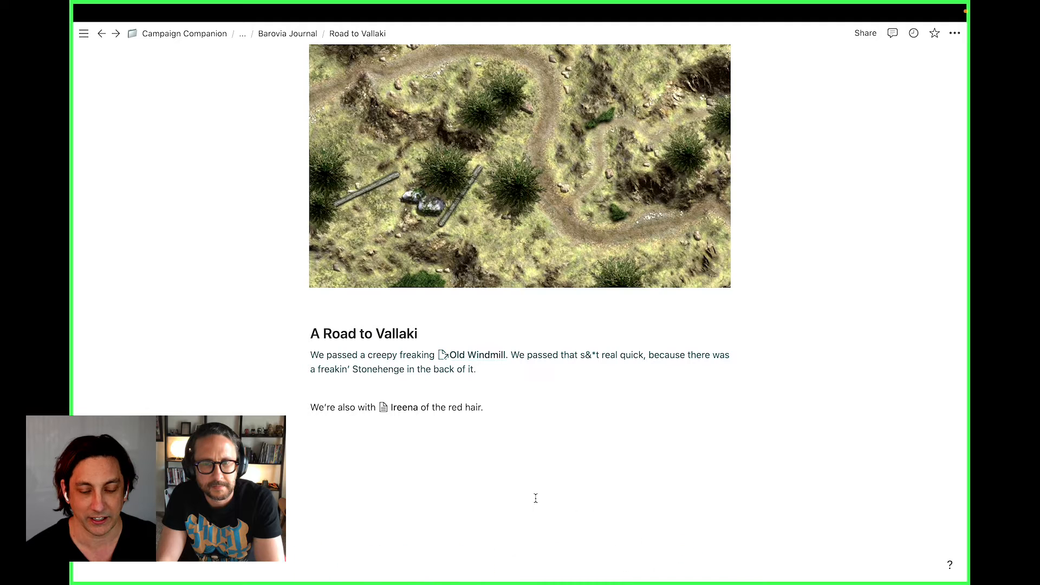
Examine the full Road to Vallaki page, including its properties, map image and the notes beneath it
{"action": "scroll", "coordinate": [485, 424], "scroll_direction": "up", "scroll_amount": 1}
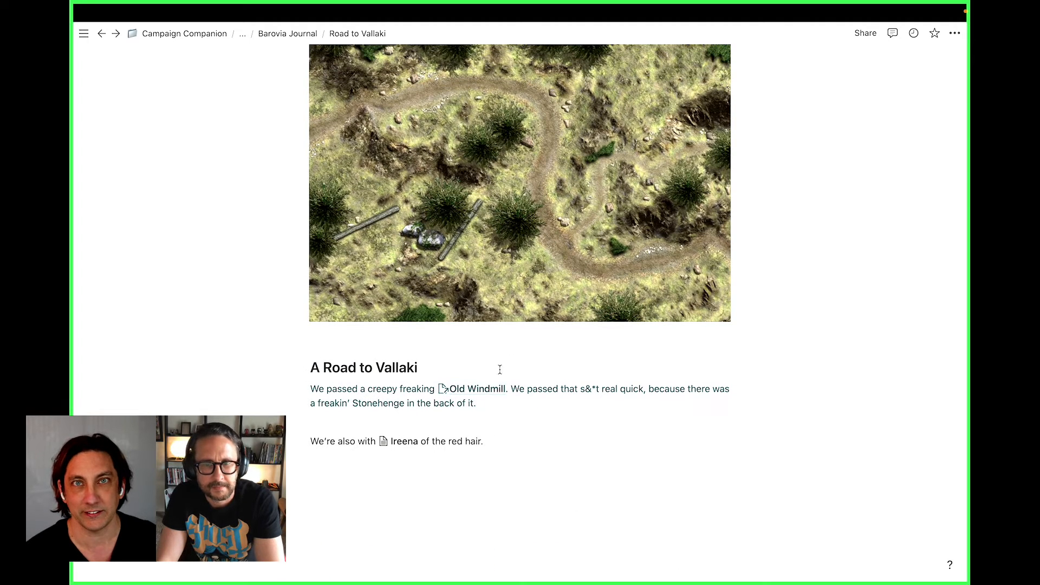
{"action": "scroll", "coordinate": [477, 388], "scroll_direction": "up", "scroll_amount": 6}
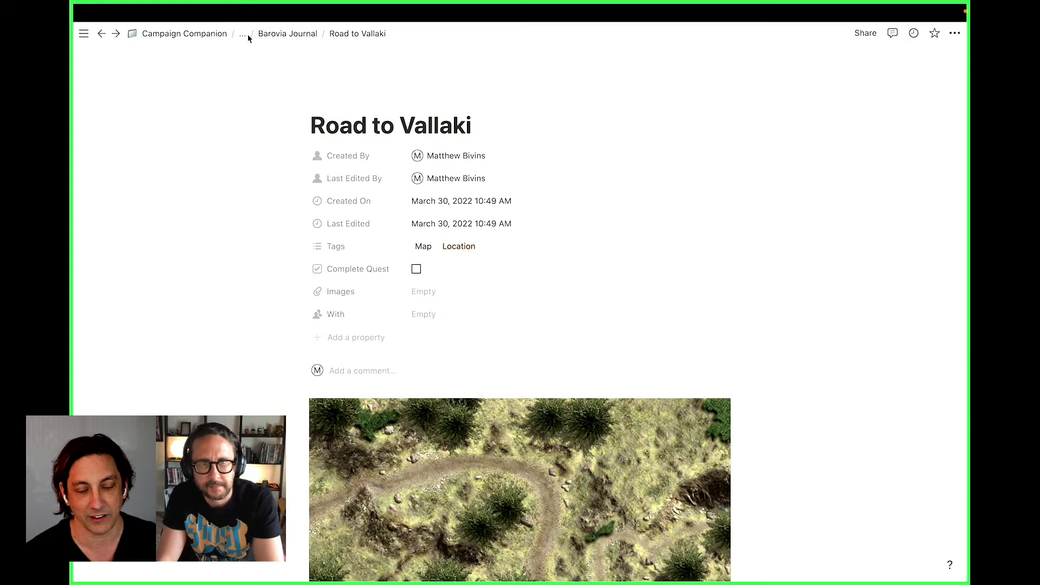
{"action": "scroll", "coordinate": [547, 269], "scroll_direction": "down", "scroll_amount": 5}
{"action": "scroll", "coordinate": [550, 271], "scroll_direction": "up", "scroll_amount": 5}
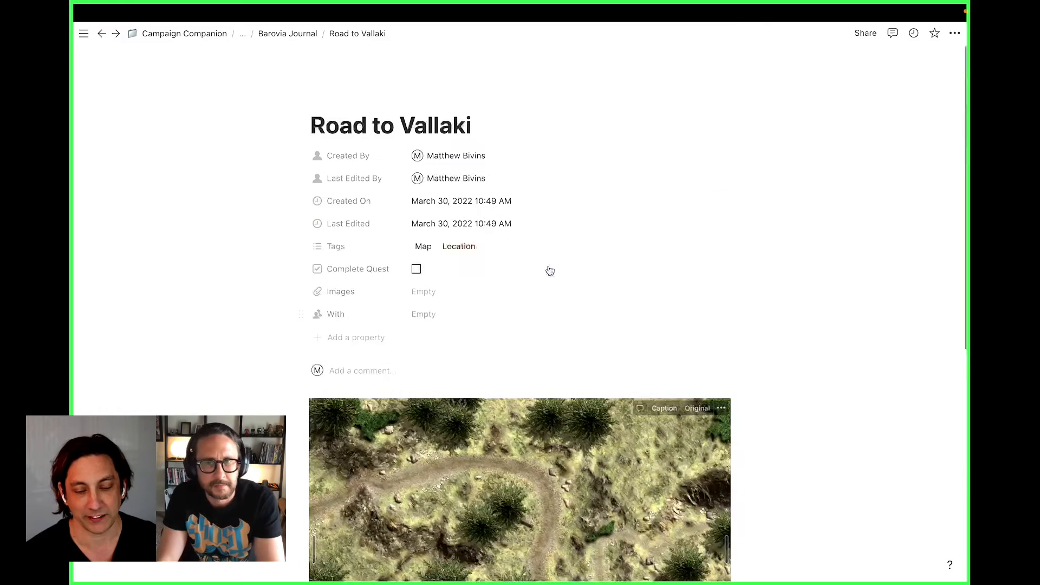
{"action": "scroll", "coordinate": [487, 278], "scroll_direction": "down", "scroll_amount": 5}
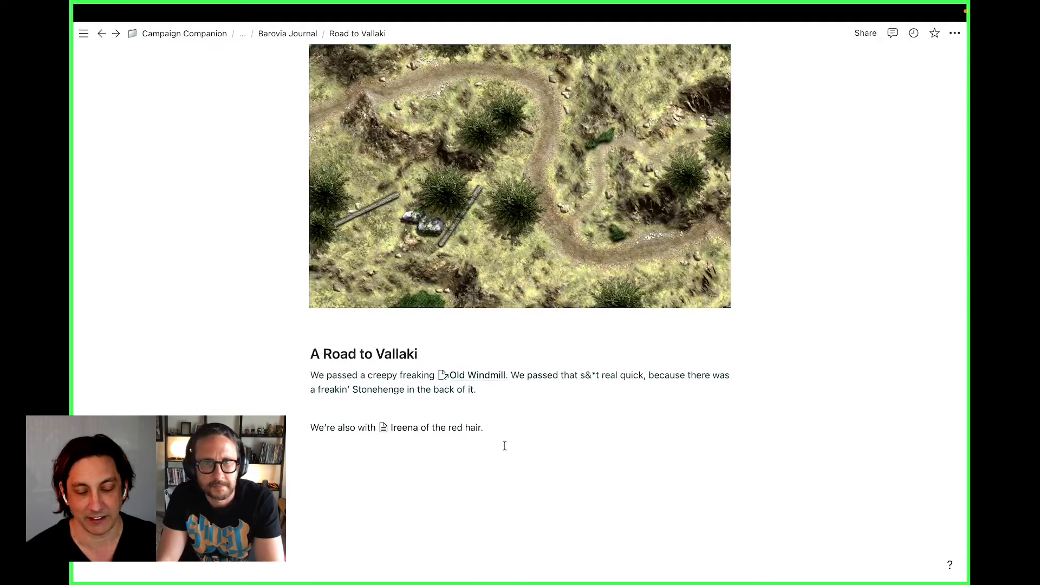
{"action": "left_click", "coordinate": [522, 447]}
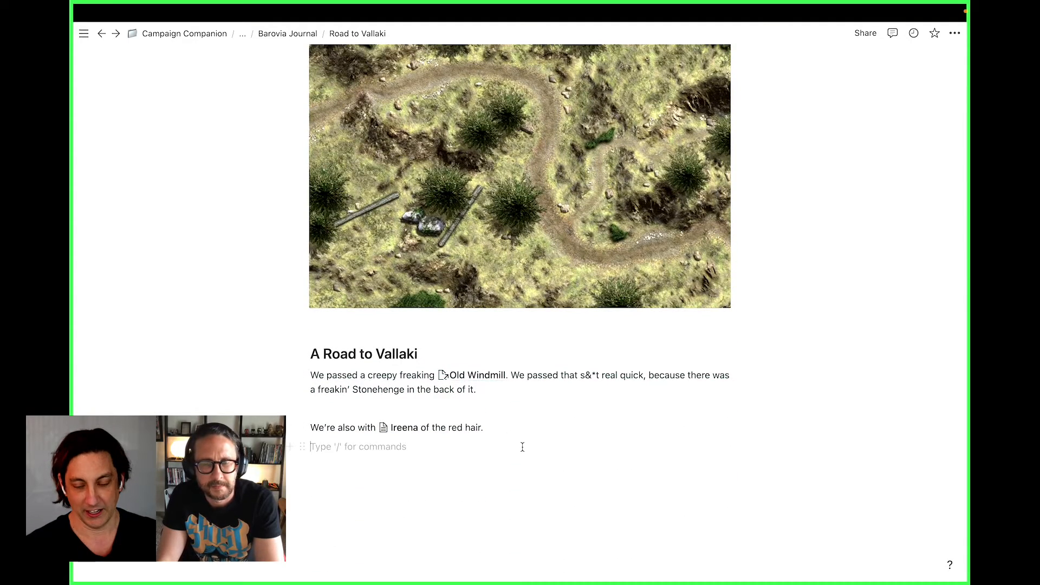
Open the Ireena page linked in the notes and return to the Road to Vallaki notes
{"action": "left_click", "coordinate": [391, 432]}
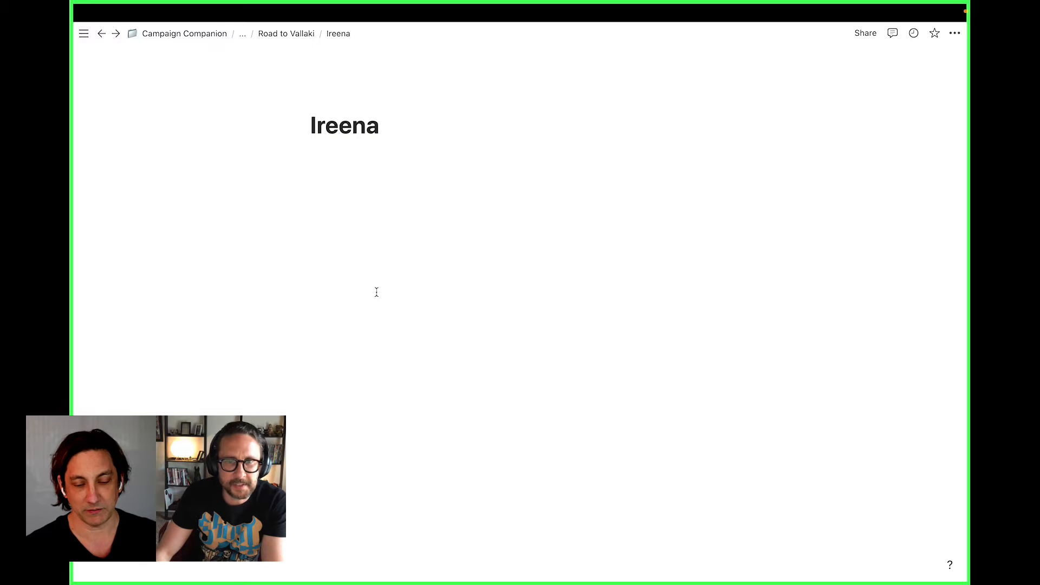
{"action": "left_click", "coordinate": [288, 34]}
{"action": "scroll", "coordinate": [427, 337], "scroll_direction": "down", "scroll_amount": 6}
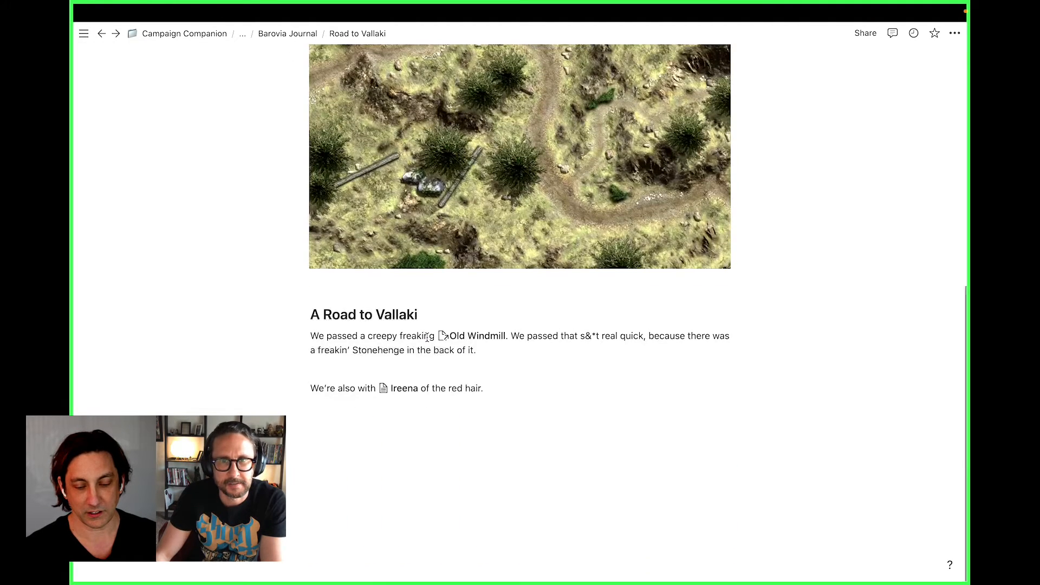
Remove the inline Ireena page link from the sentence "We're also with Ireena of the red hair."
{"action": "left_click", "coordinate": [522, 473]}
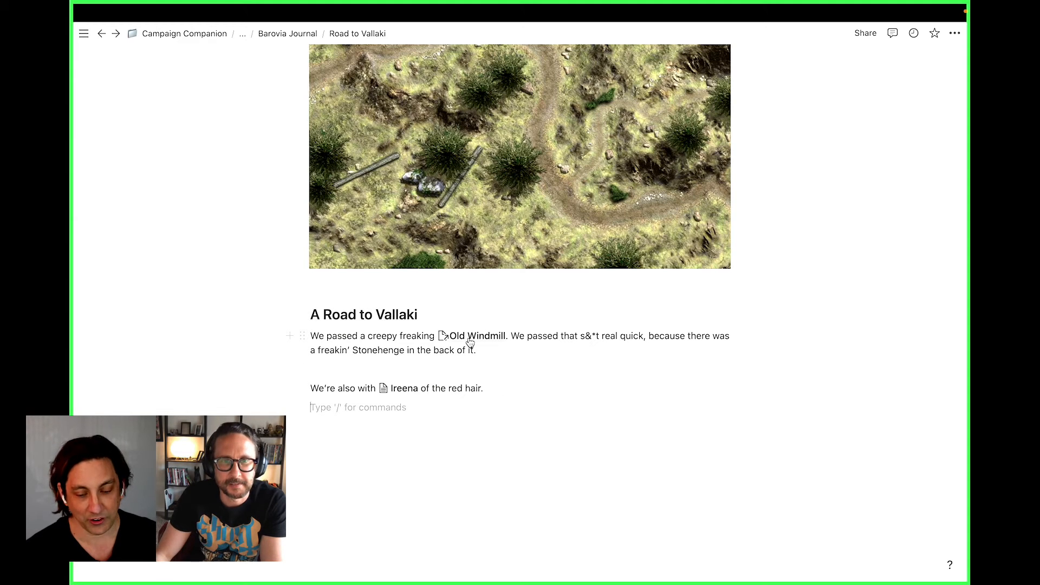
{"action": "left_click", "coordinate": [499, 386]}
{"action": "key", "text": "alt+Left"}
{"action": "key", "text": "alt+Left"}
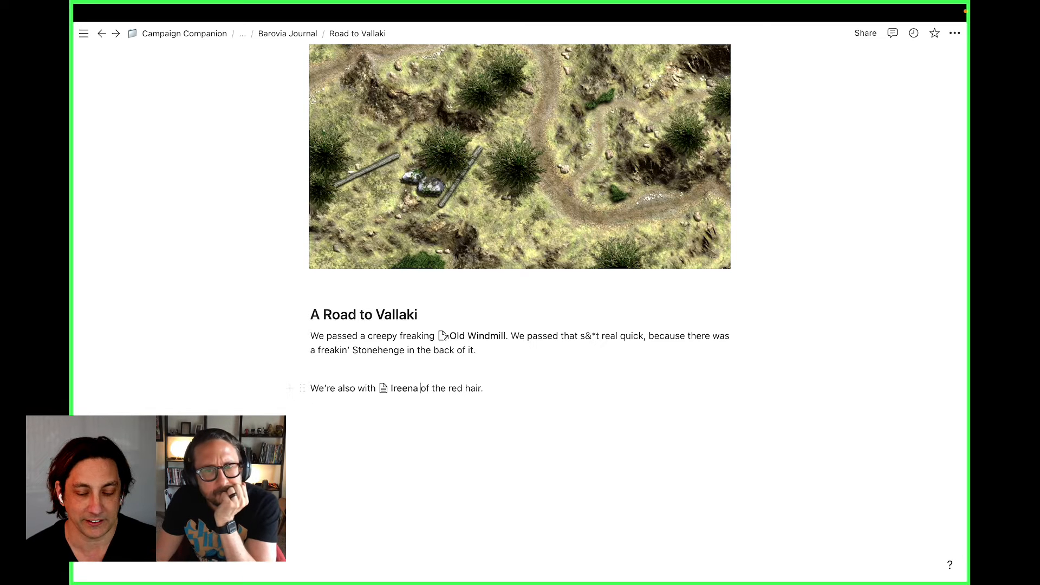
{"action": "key", "text": "alt+BackSpace"}
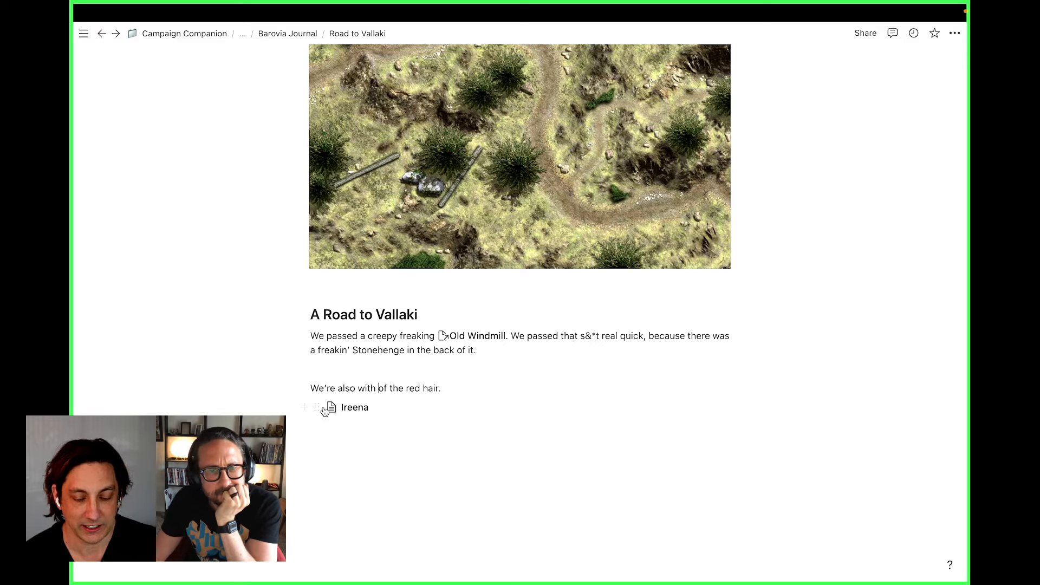
Start a page mention after "We're also with" in the Road to Vallaki notes and search it for "ireena"
{"action": "left_click", "coordinate": [382, 387]}
{"action": "type", "text": "@"}
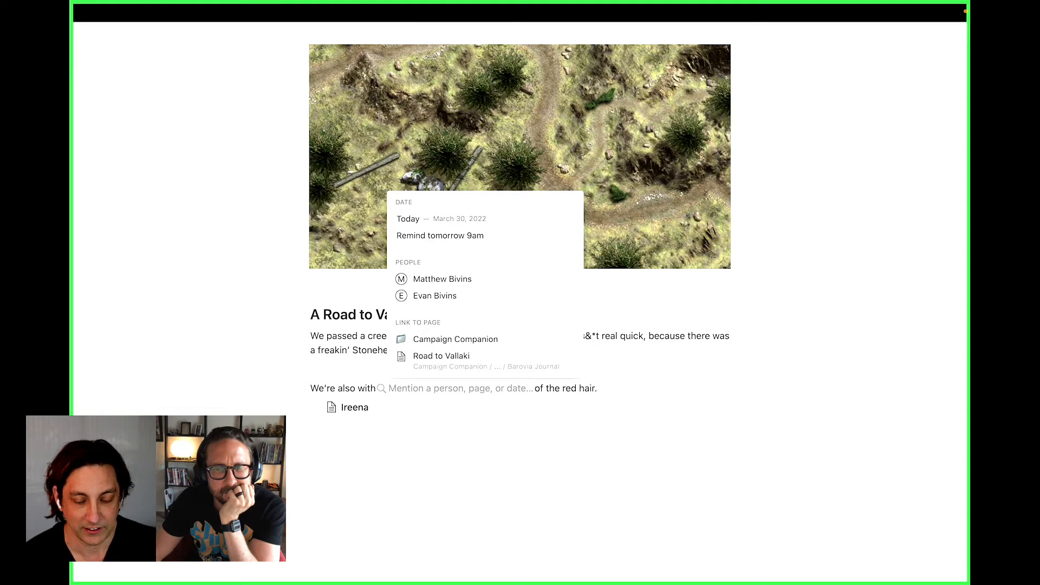
{"action": "type", "text": "Sl"}
{"action": "key", "text": "BackSpace"}
{"action": "key", "text": "BackSpace"}
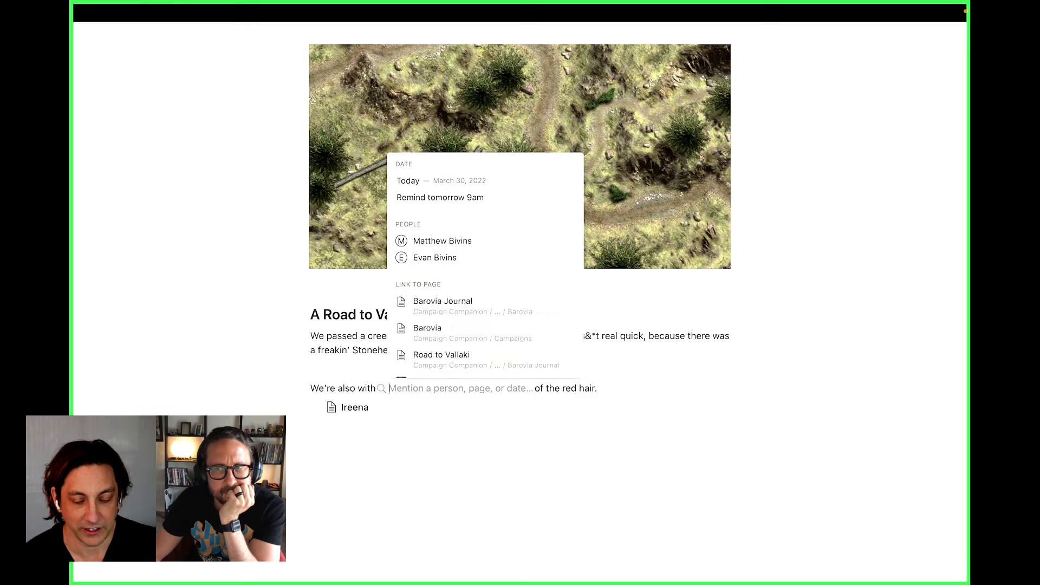
{"action": "type", "text": "ireena"}
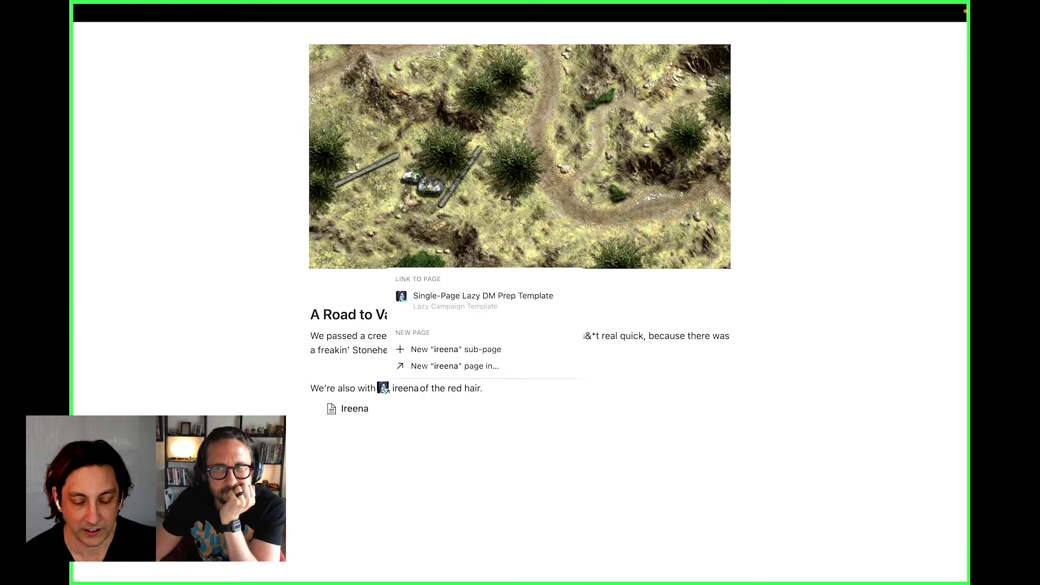
{"action": "key", "text": "BackSpace"}
{"action": "key", "text": "BackSpace"}
{"action": "key", "text": "BackSpace"}
{"action": "key", "text": "BackSpace"}
{"action": "key", "text": "BackSpace"}
{"action": "key", "text": "BackSpace"}
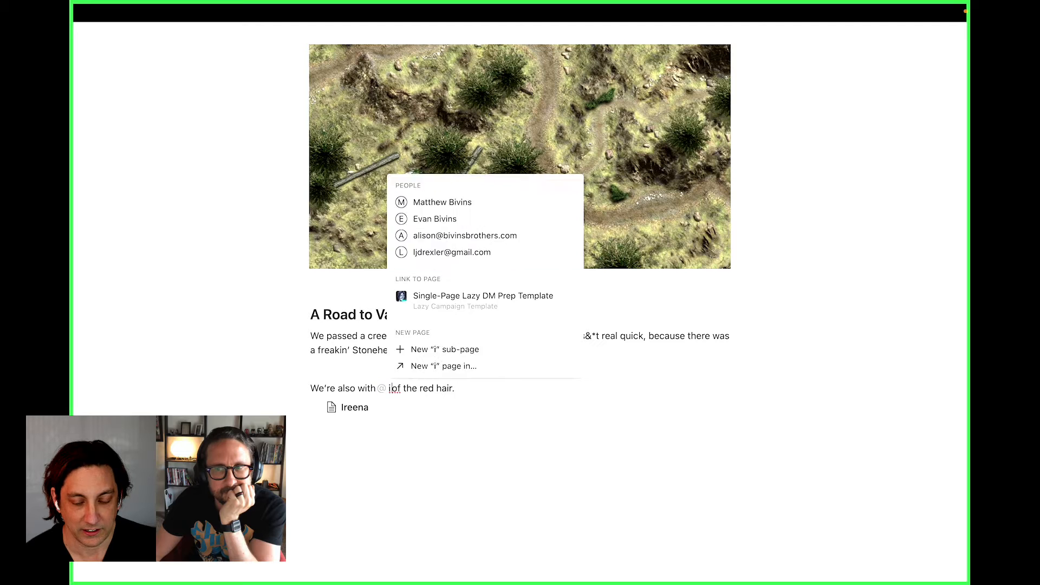
Name the mention "Ireena Kolyana" and create it as a new linked page in NPCs of Barovia
{"action": "type", "text": "Ireena"}
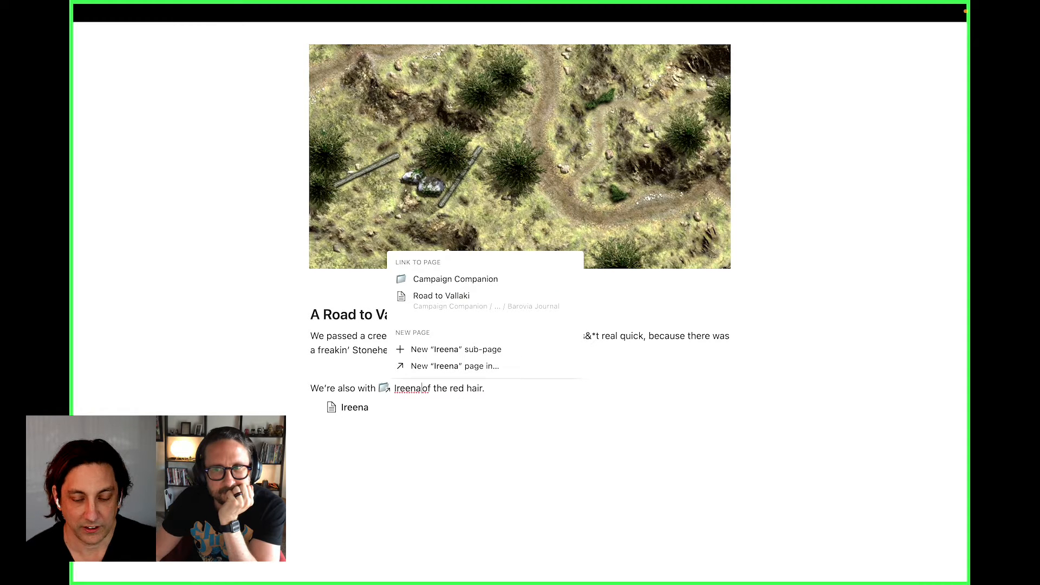
{"action": "type", "text": " Kol"}
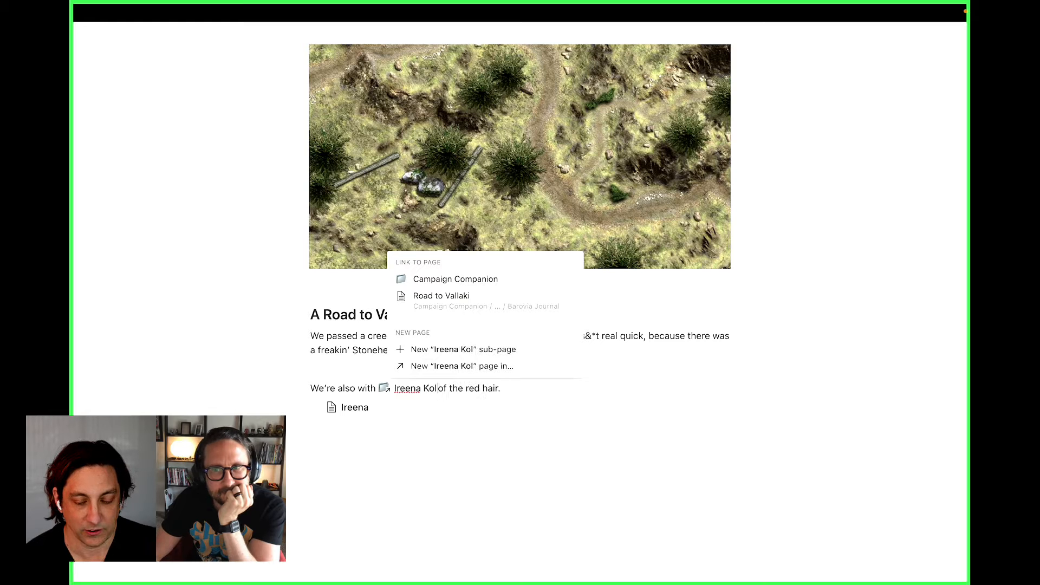
{"action": "type", "text": "yana"}
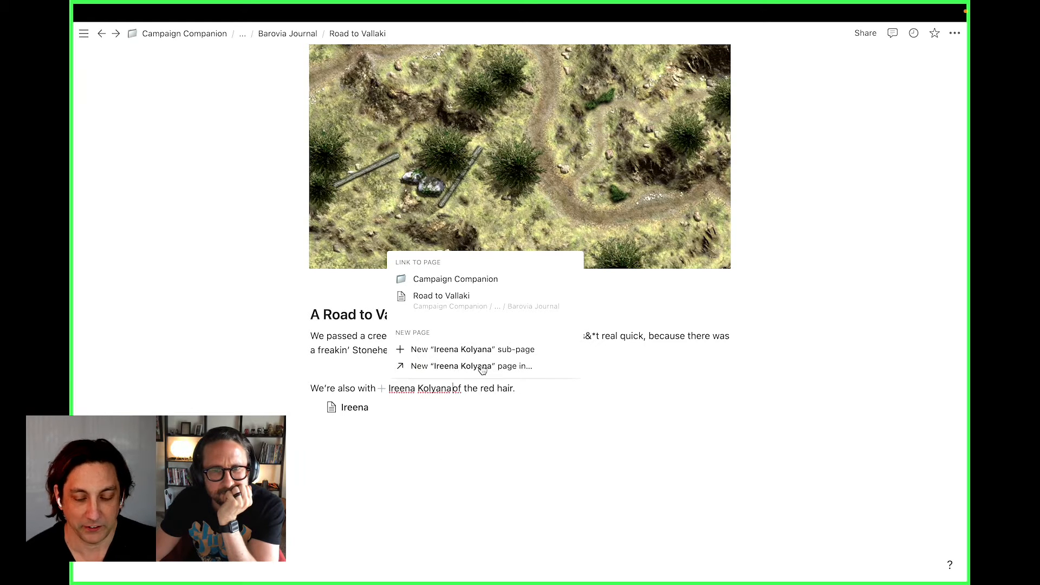
{"action": "left_click", "coordinate": [452, 371]}
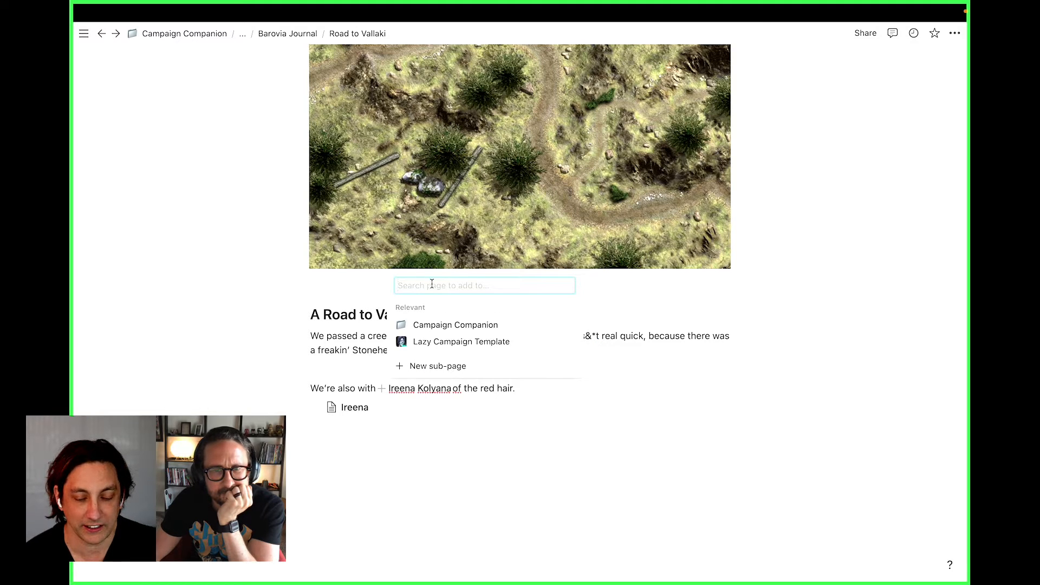
{"action": "type", "text": "npcs"}
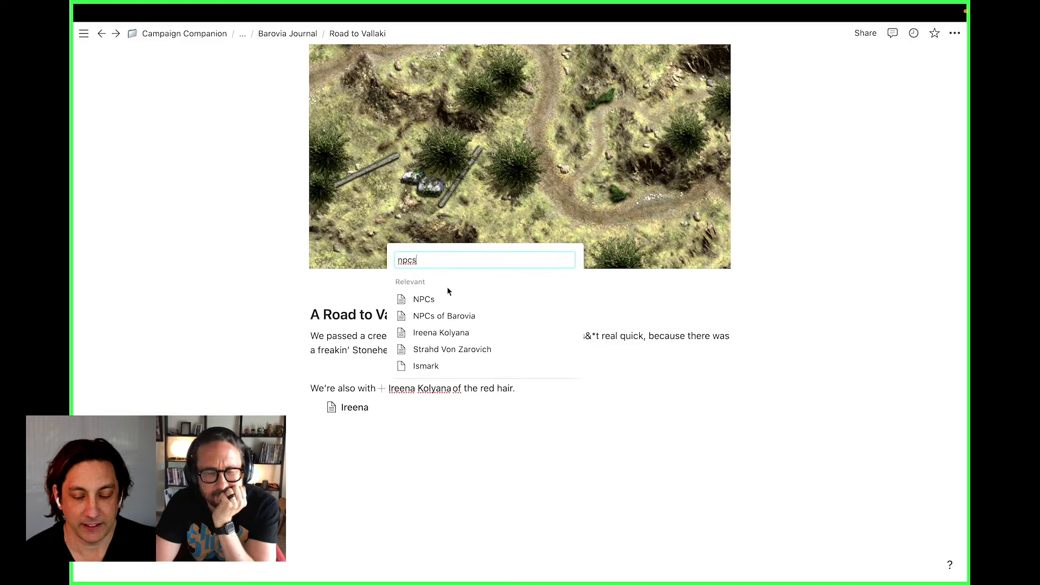
{"action": "left_click", "coordinate": [451, 316]}
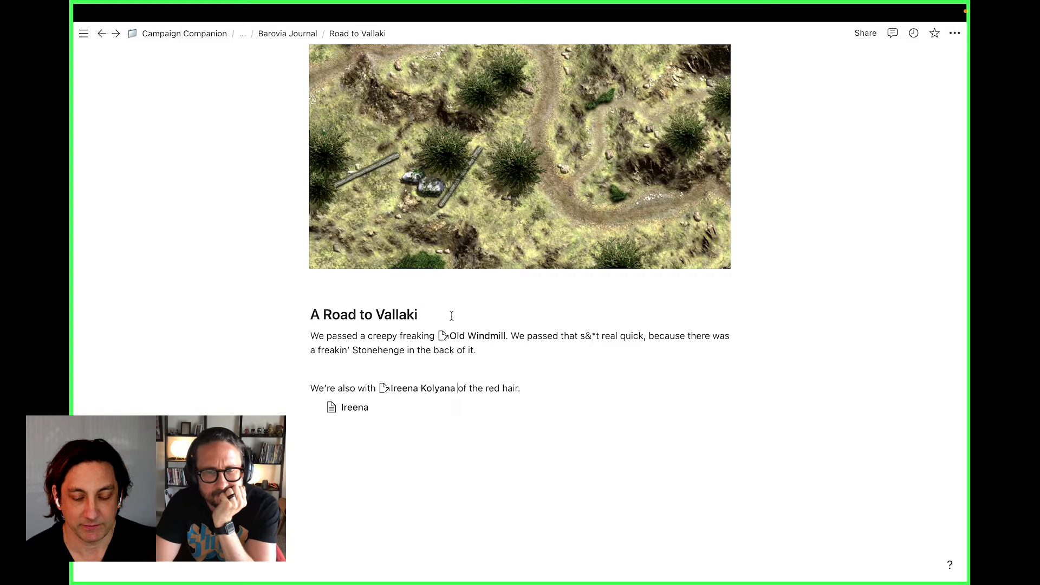
Delete the standalone Ireena sub-page beneath the sentence about the red hair
{"action": "left_click", "coordinate": [514, 429]}
{"action": "right_click", "coordinate": [410, 412]}
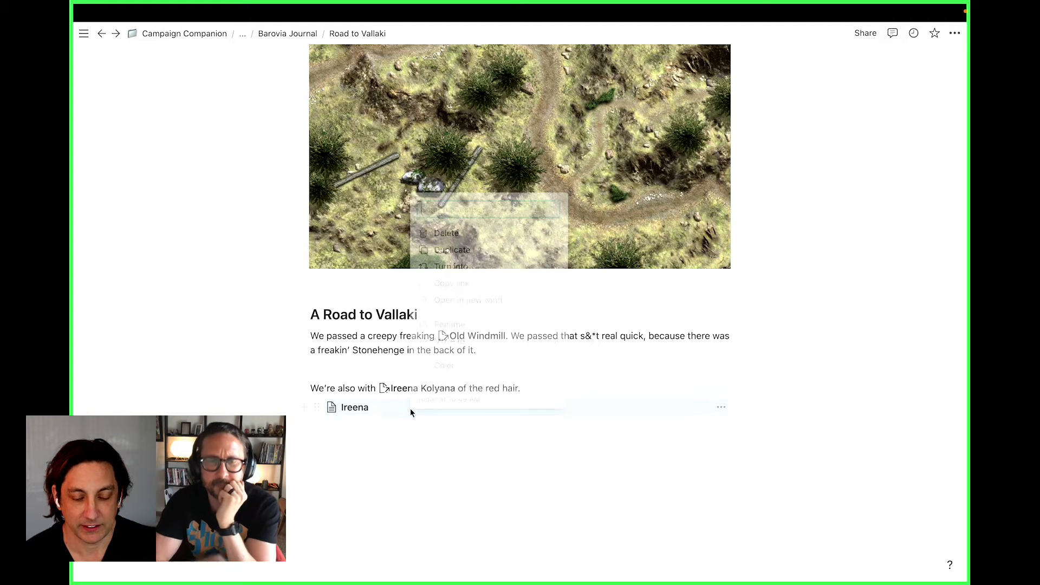
{"action": "left_click", "coordinate": [464, 234]}
{"action": "left_click", "coordinate": [421, 546]}
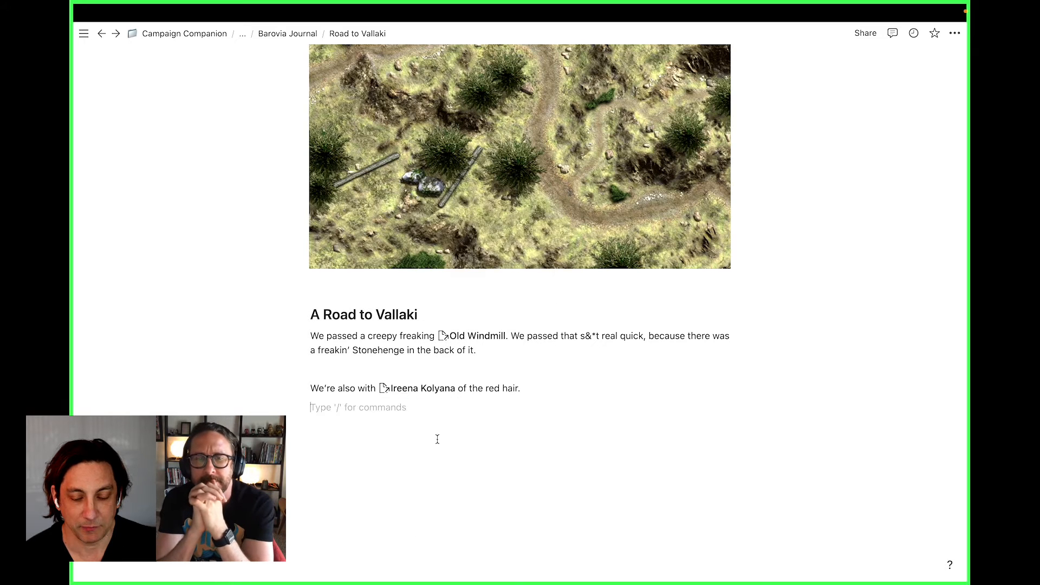
Follow the new Ireena Kolyana link, go up to NPCs of Barovia, and preview the second Ireena Kolyana entry
{"action": "left_click", "coordinate": [406, 391]}
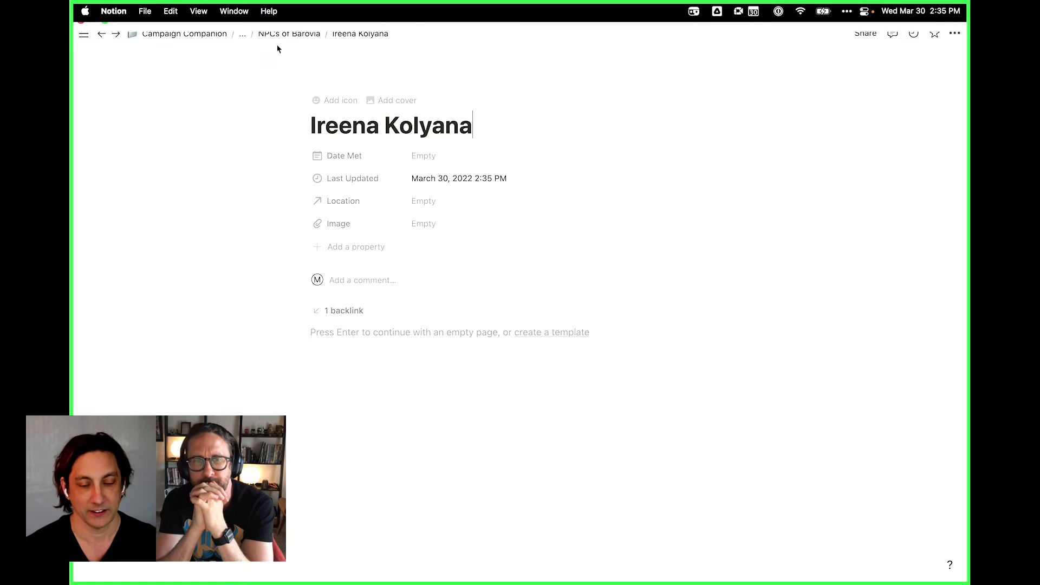
{"action": "left_click", "coordinate": [284, 32]}
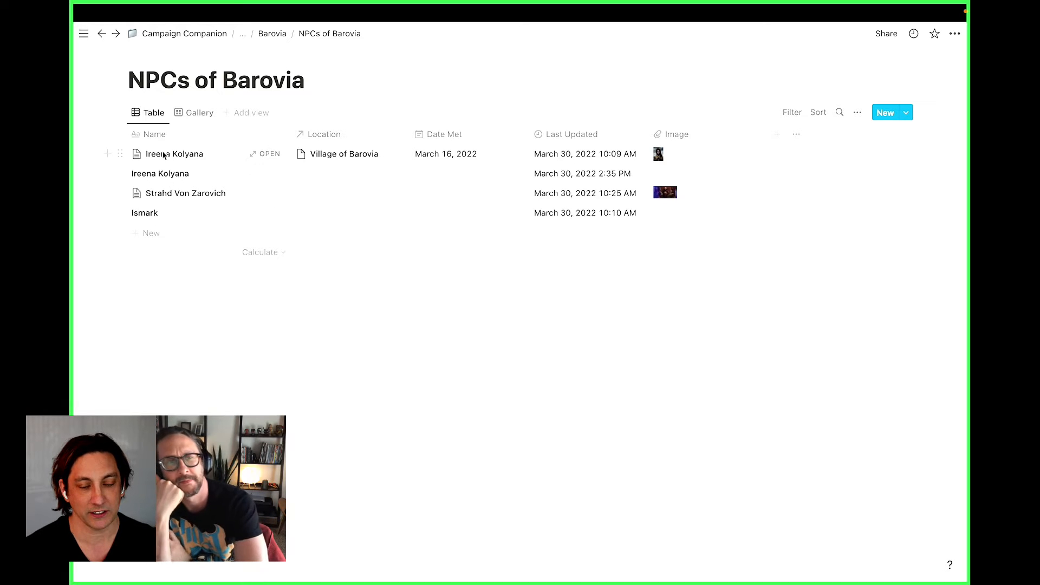
{"action": "left_click", "coordinate": [268, 174]}
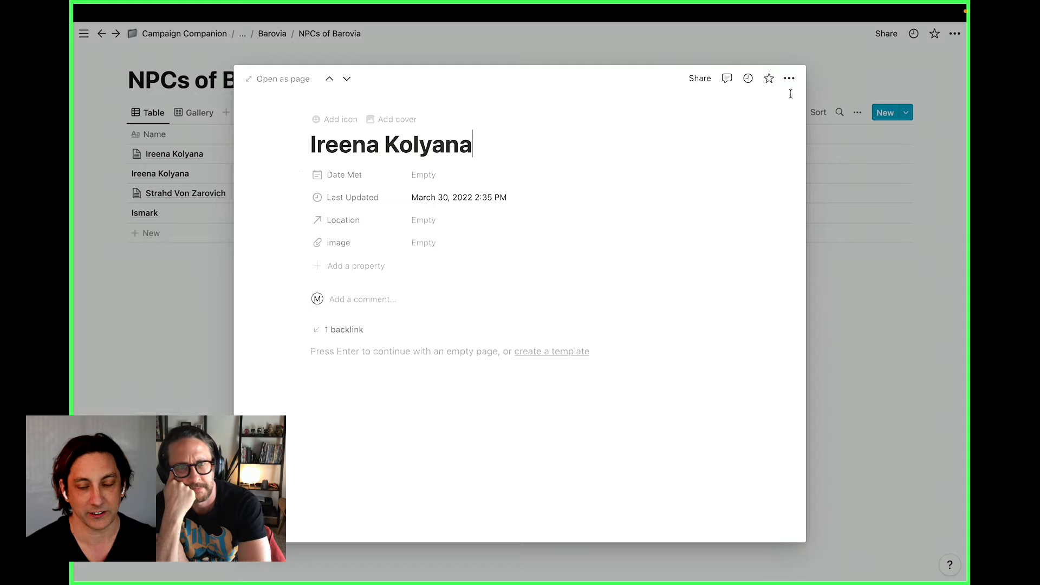
{"action": "left_click", "coordinate": [871, 303]}
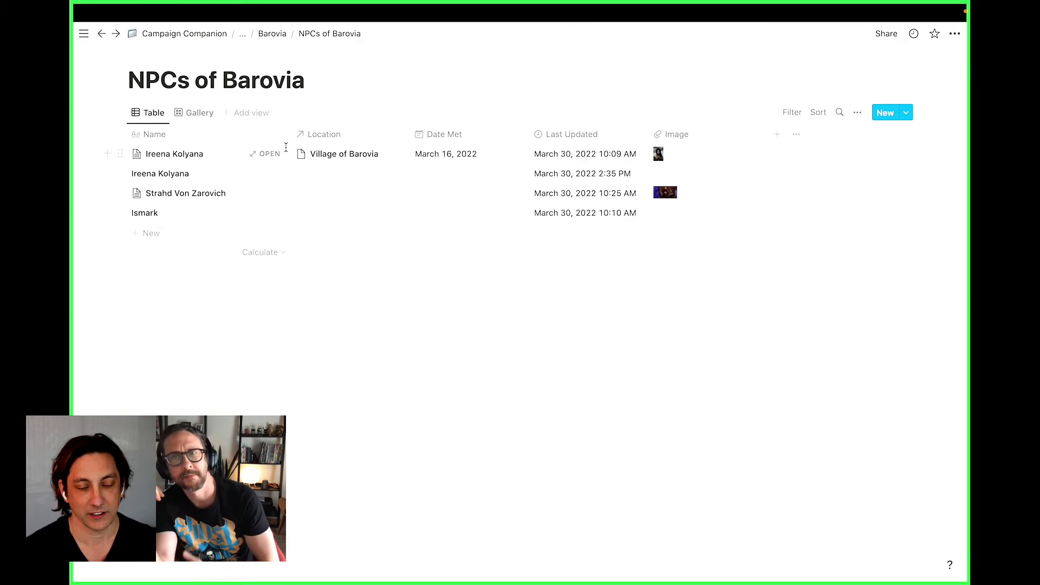
Open the original Ireena Kolyana entry and follow its links to Strahd Von Zarovich, back to Ireena, and to Village of Barovia
{"action": "left_click", "coordinate": [271, 153]}
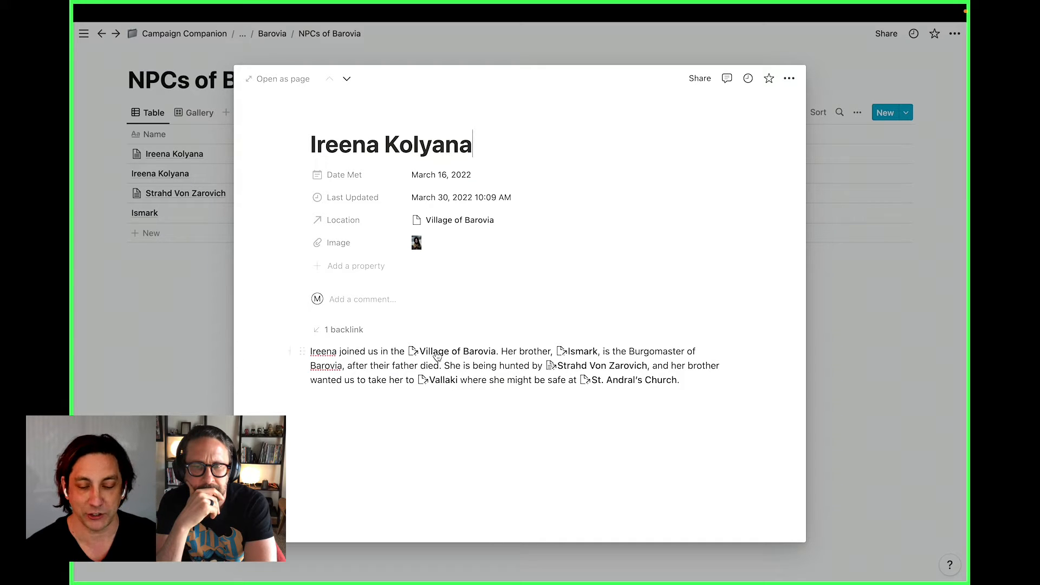
{"action": "left_click", "coordinate": [587, 366]}
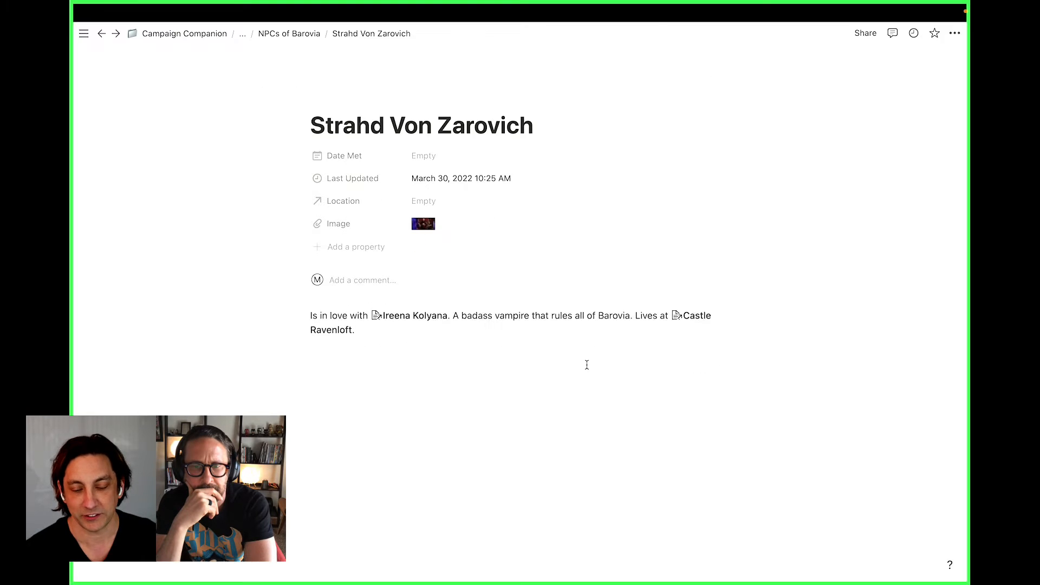
{"action": "left_click", "coordinate": [405, 332]}
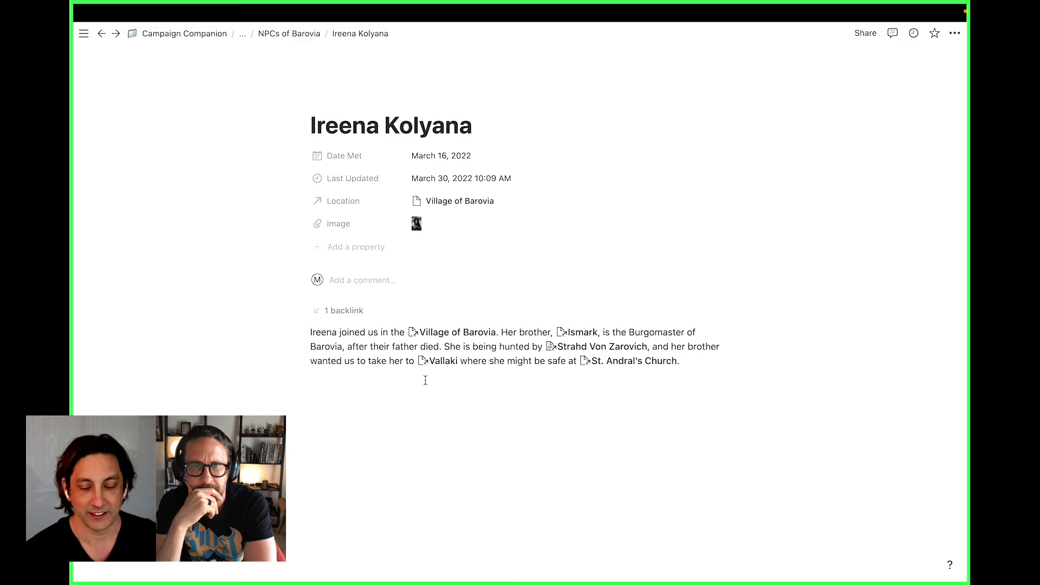
{"action": "left_click", "coordinate": [452, 334]}
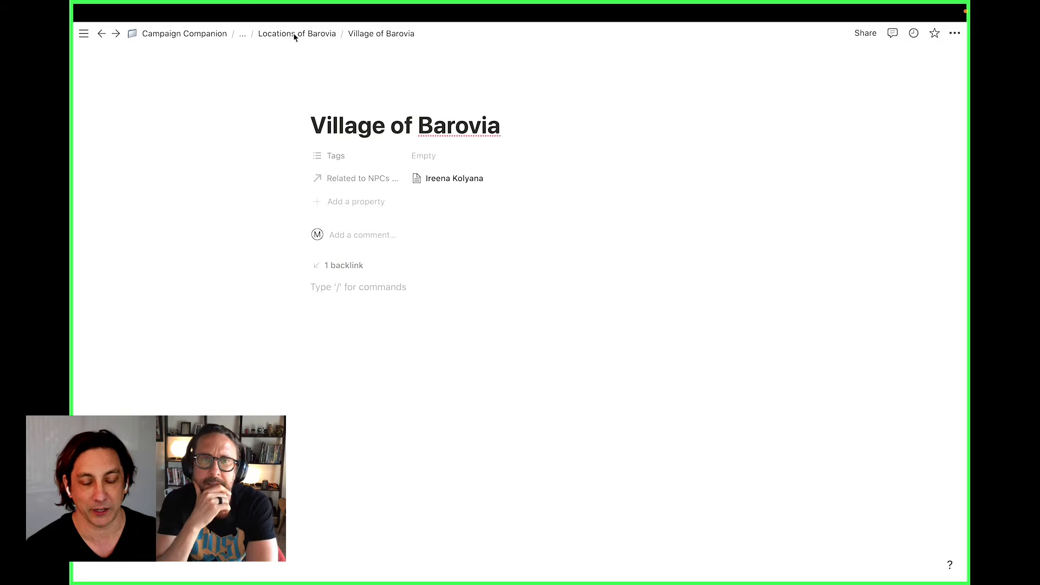
Return to the Barovia campaign page and look over its Navigation links and Most Recent Journals list
{"action": "left_click", "coordinate": [242, 34]}
{"action": "left_click", "coordinate": [232, 70]}
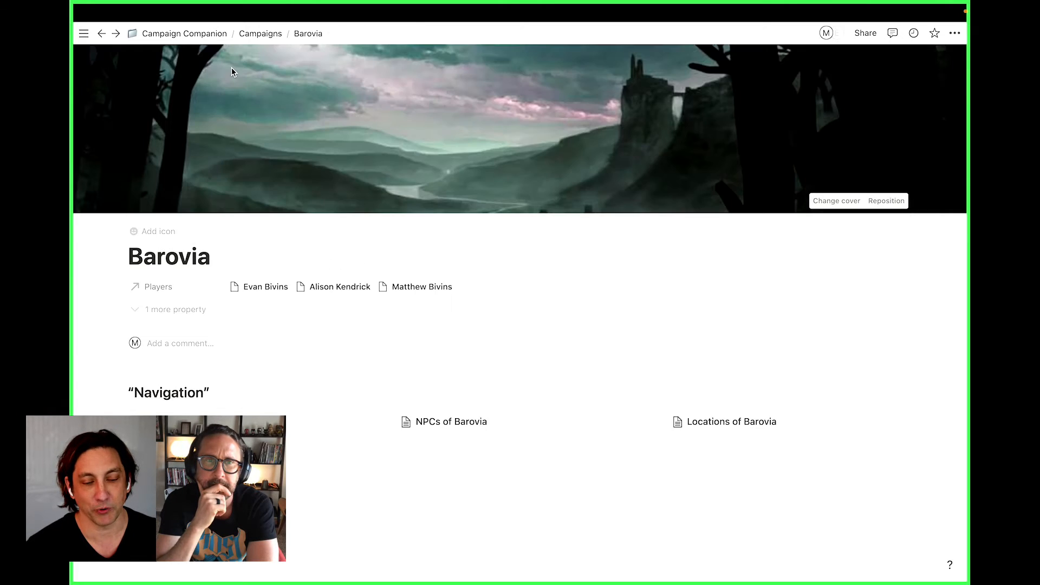
{"action": "scroll", "coordinate": [402, 379], "scroll_direction": "down", "scroll_amount": 4}
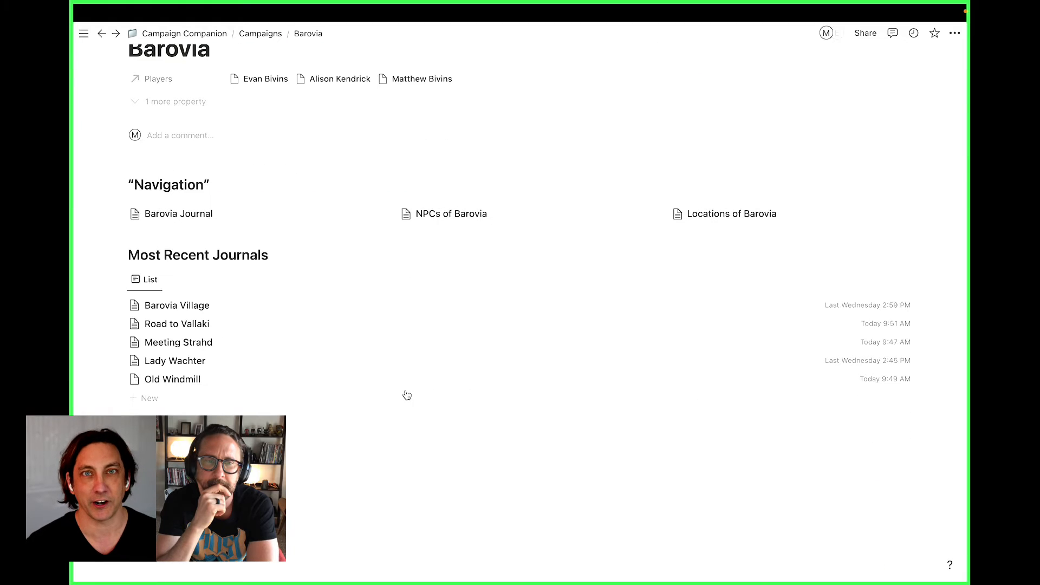
{"action": "scroll", "coordinate": [406, 395], "scroll_direction": "up", "scroll_amount": 3}
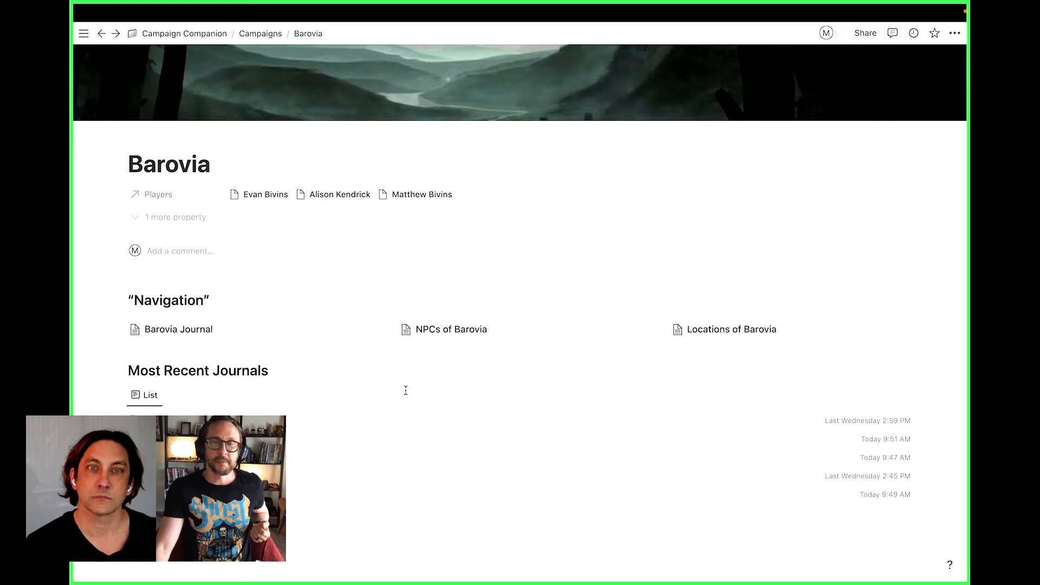
Delete the duplicate Ireena Kolyana entry without a location or image from NPCs of Barovia
{"action": "left_click", "coordinate": [474, 331]}
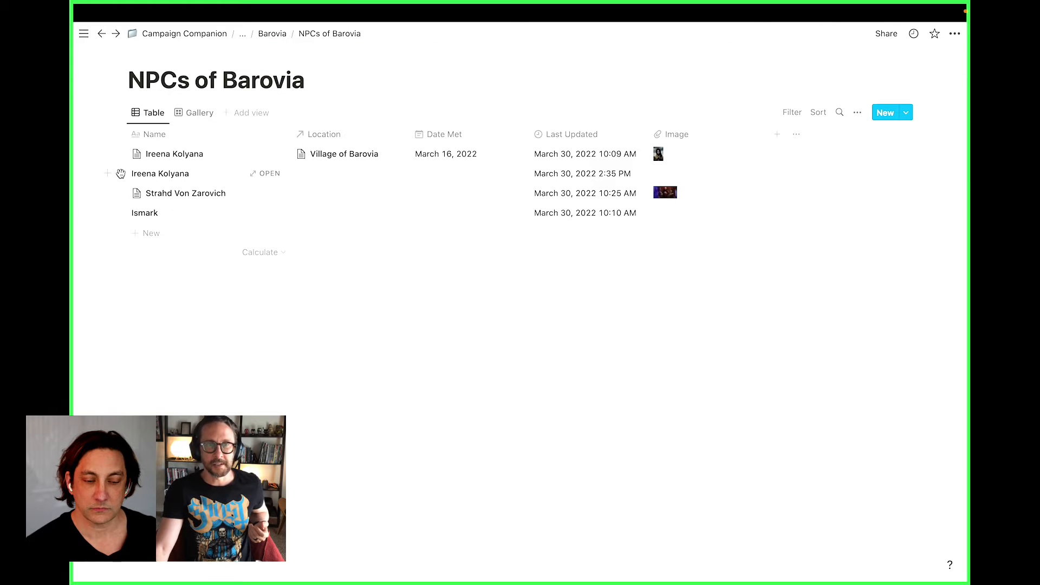
{"action": "right_click", "coordinate": [157, 176]}
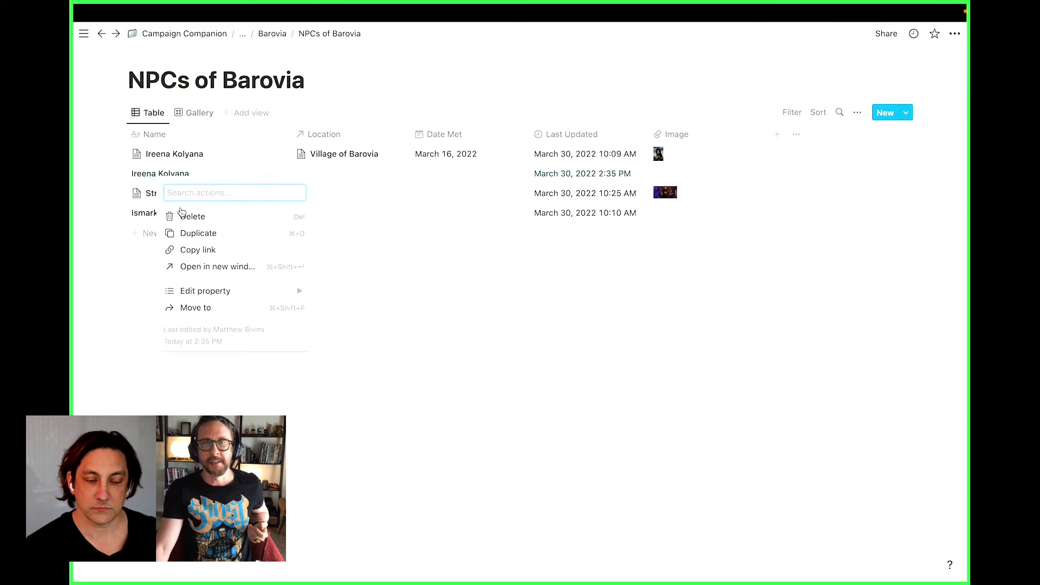
{"action": "left_click", "coordinate": [182, 215]}
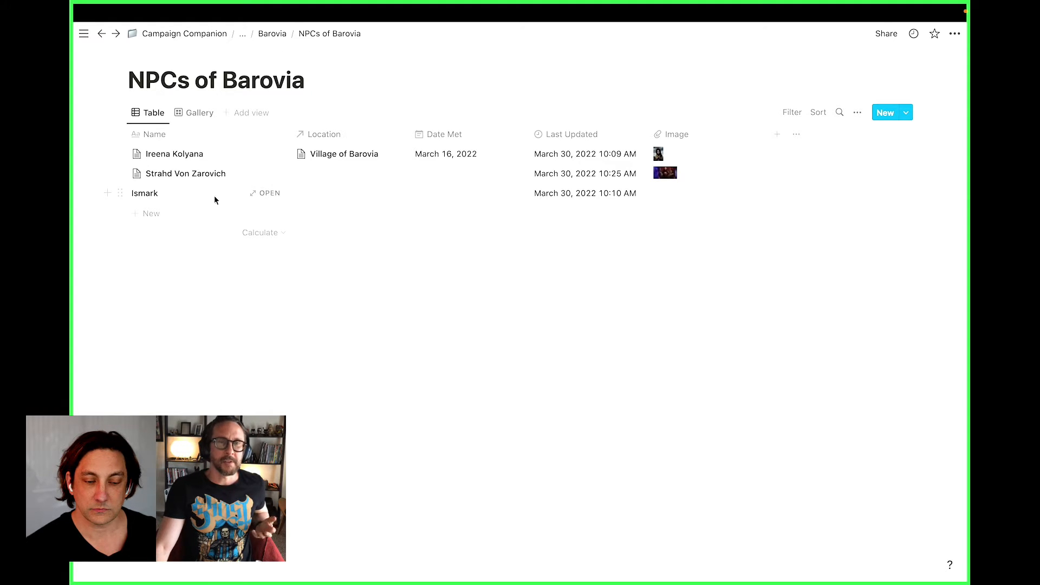
Open the Ismark entry and write "Brother of Ireena Kolyana." with her name linked to her existing NPC page
{"action": "left_click", "coordinate": [255, 195]}
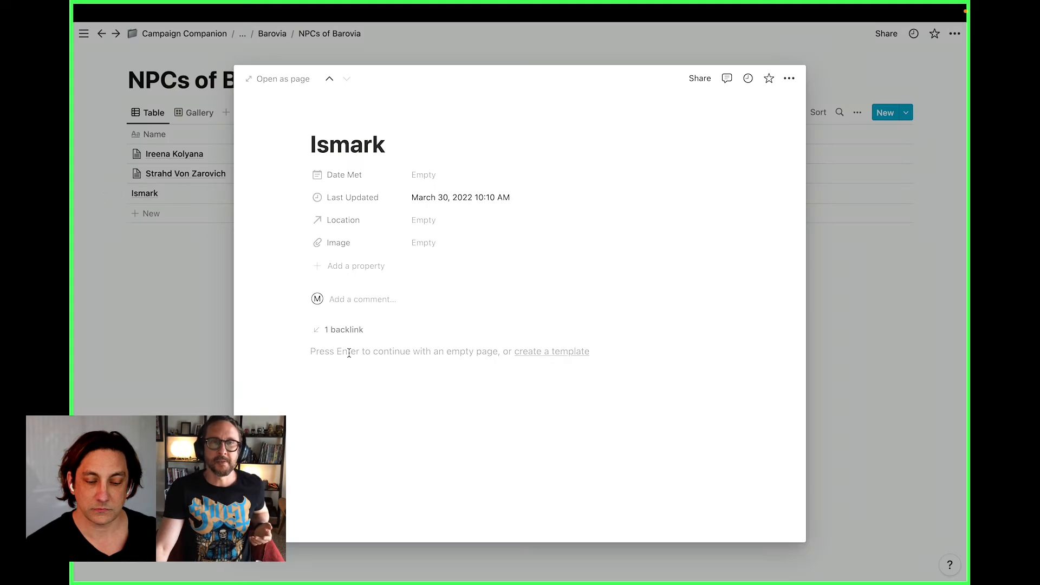
{"action": "left_click", "coordinate": [346, 349]}
{"action": "type", "text": "Br"}
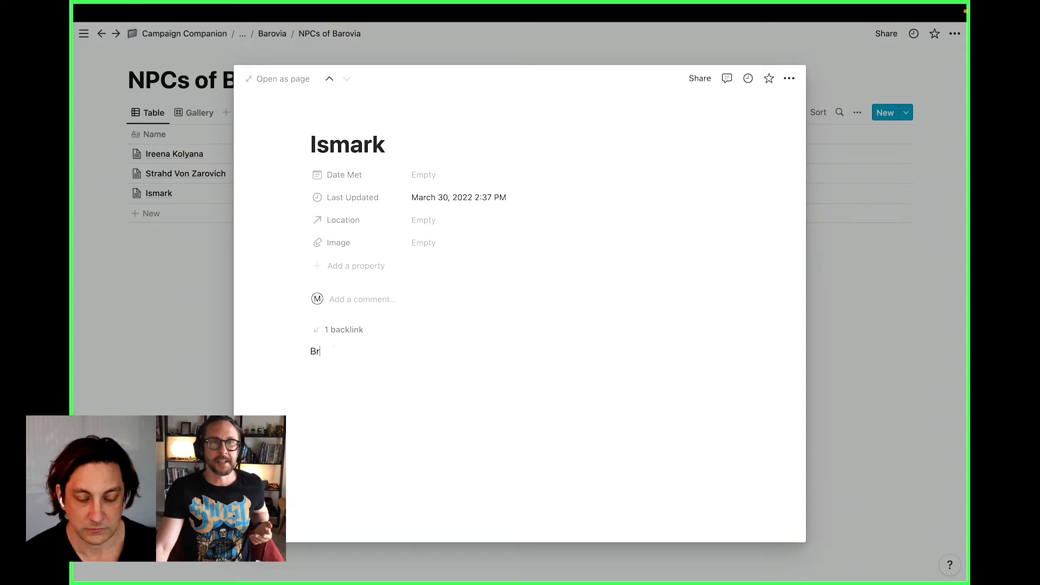
{"action": "type", "text": "other of @ireena"}
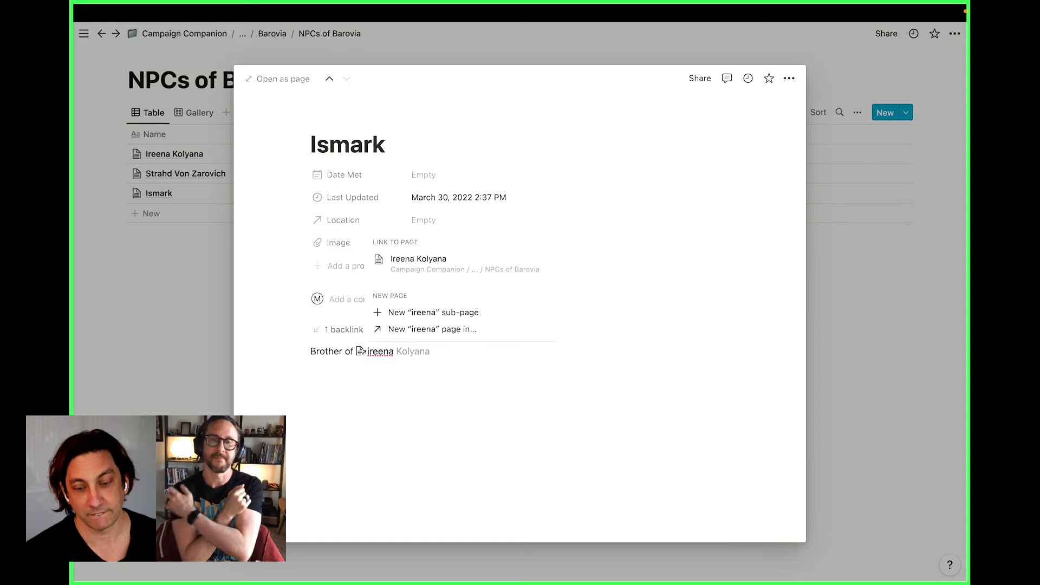
{"action": "left_click", "coordinate": [433, 264]}
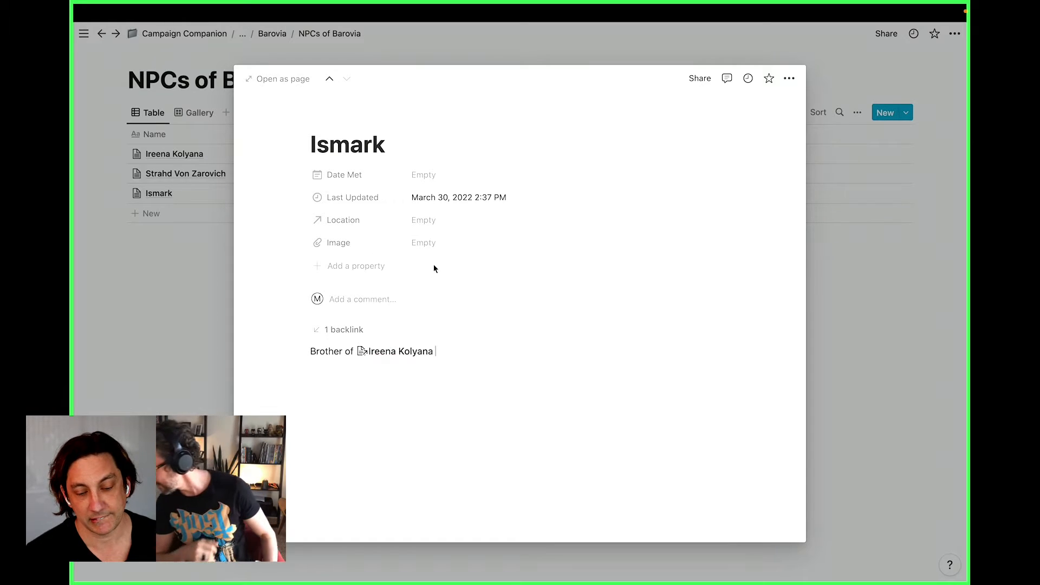
{"action": "type", "text": "."}
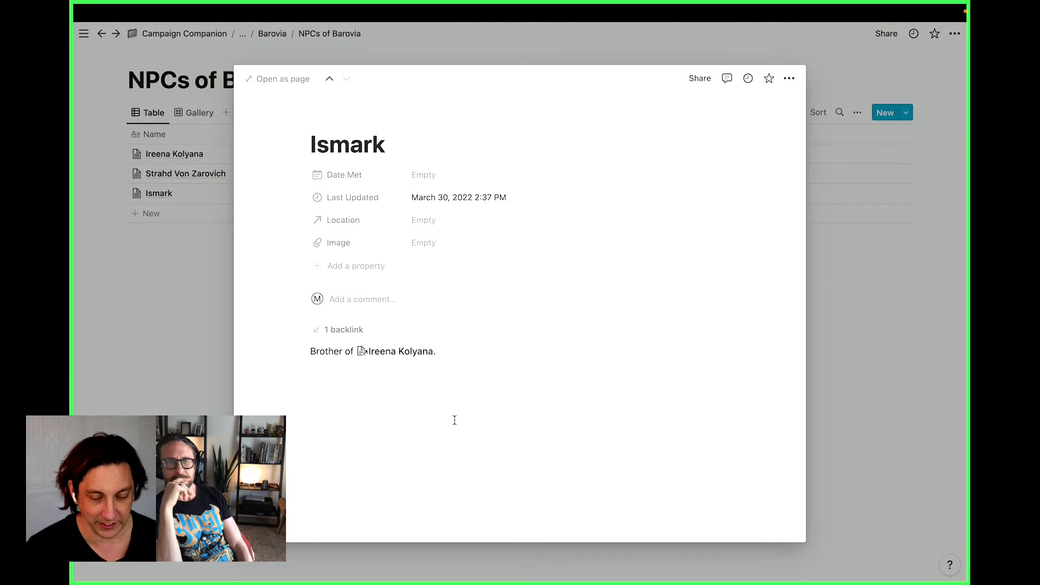
Add "Hater of Strahd Von Zarovich." to Ismark's description, linking the name to the existing NPC page, and close the entry
{"action": "left_click", "coordinate": [462, 374]}
{"action": "type", "text": "H"}
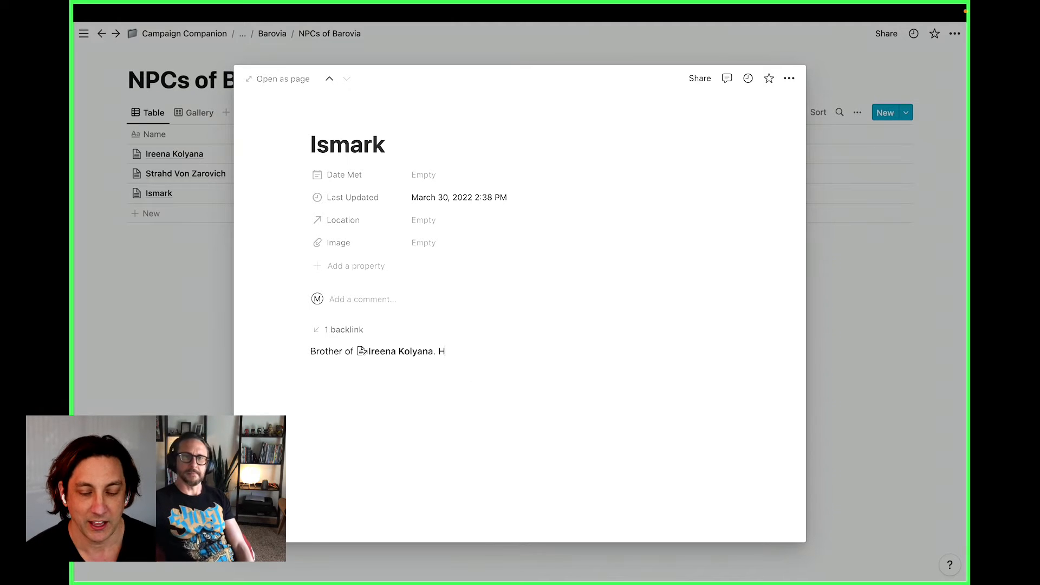
{"action": "type", "text": "ater "}
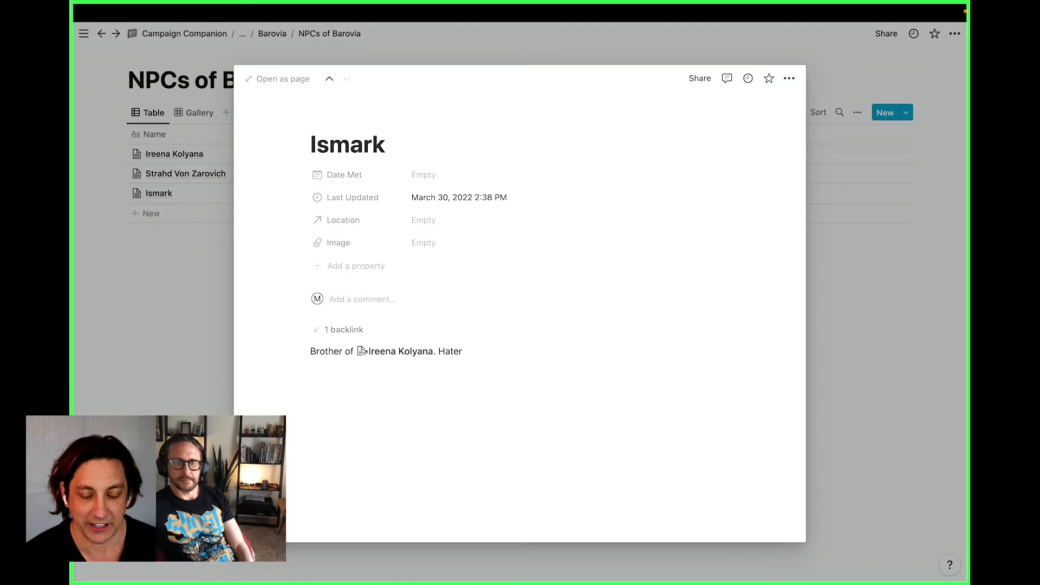
{"action": "type", "text": "of "}
{"action": "type", "text": "@"}
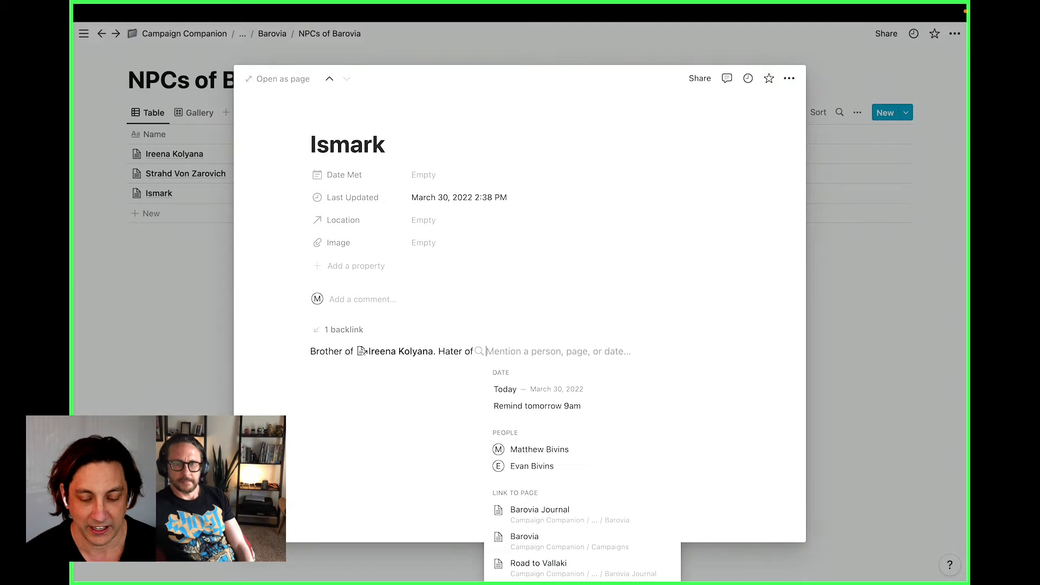
{"action": "type", "text": "St"}
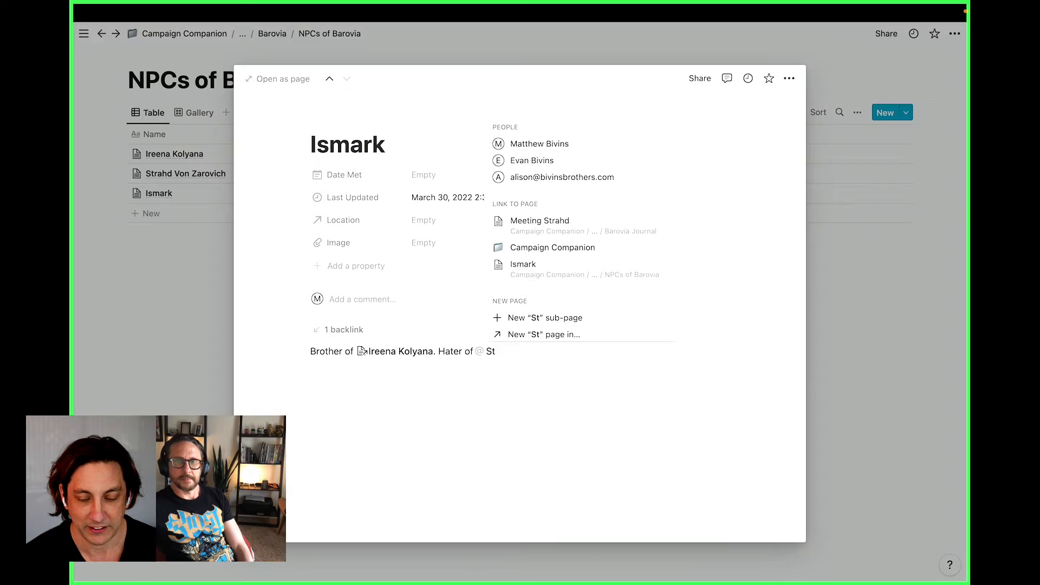
{"action": "type", "text": "rah"}
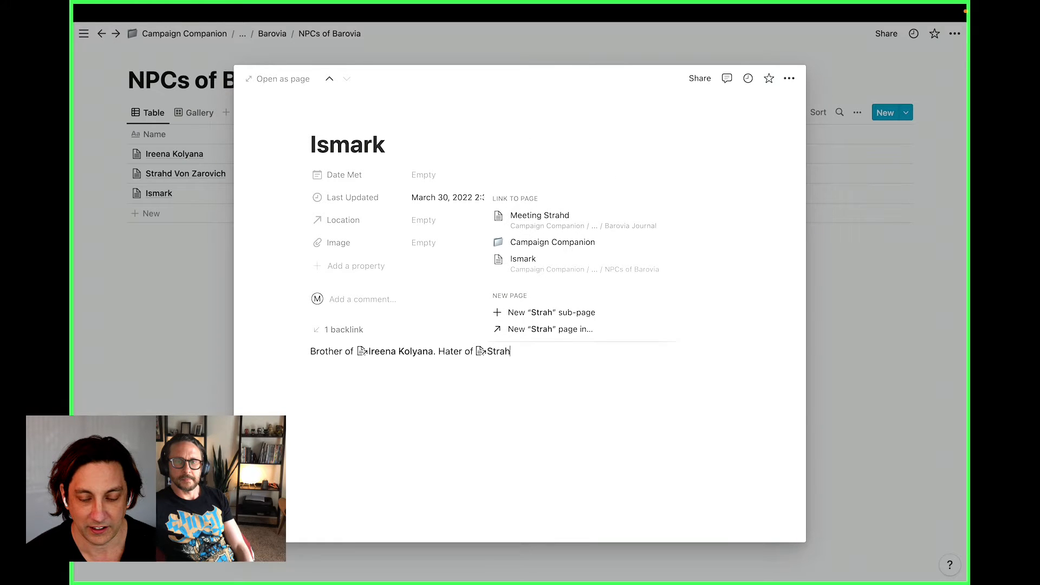
{"action": "key", "text": "BackSpace"}
{"action": "type", "text": "hd"}
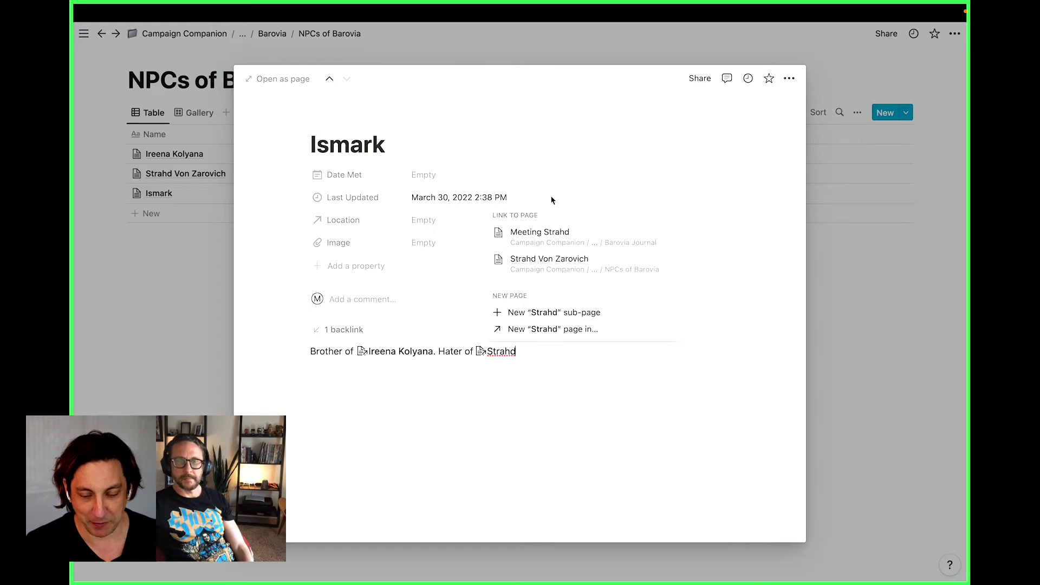
{"action": "left_click", "coordinate": [554, 262]}
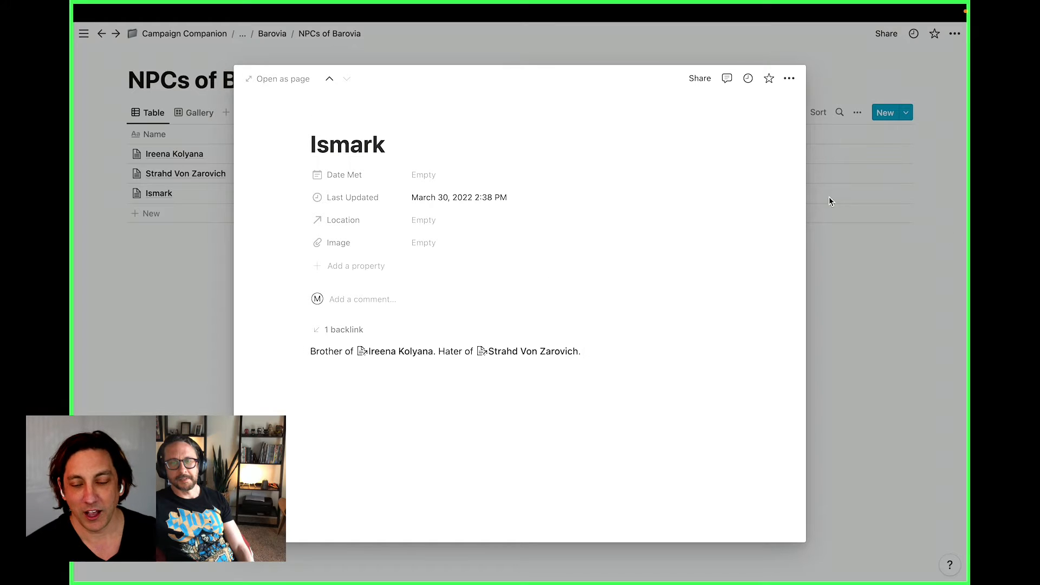
{"action": "left_click", "coordinate": [210, 277]}
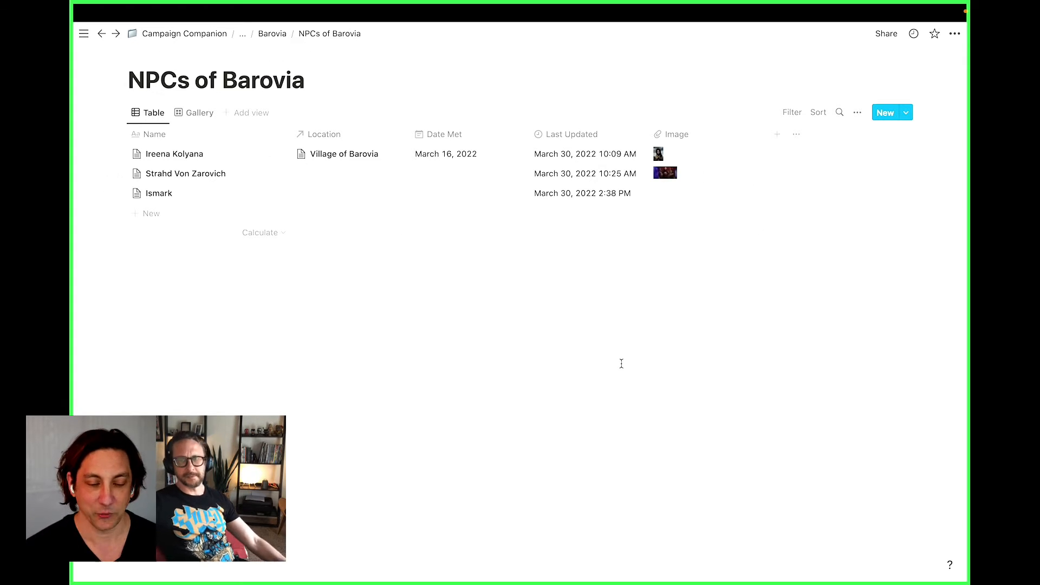
Show NPCs of Barovia as a gallery and check its view options
{"action": "left_click", "coordinate": [200, 115]}
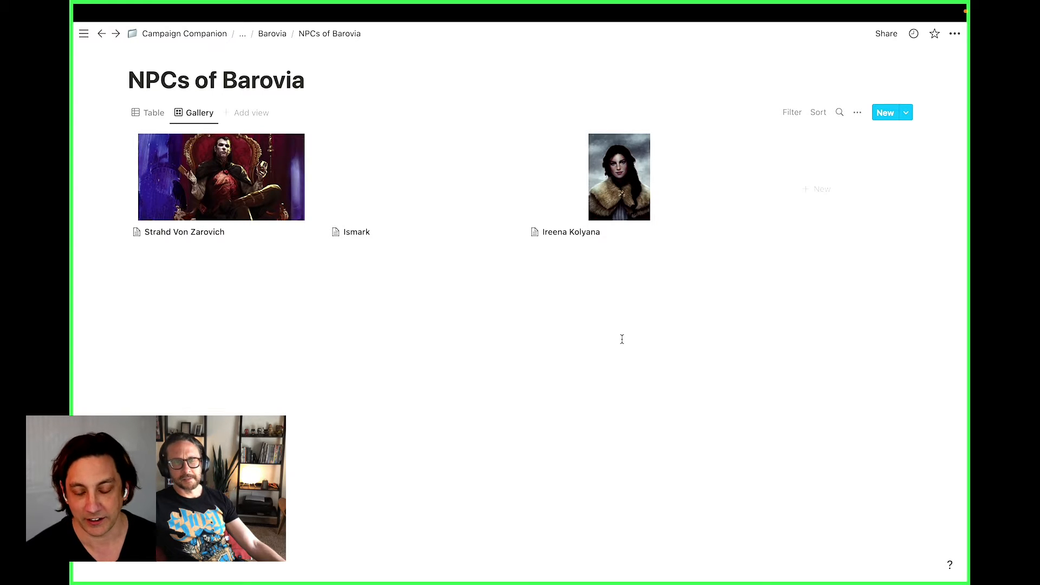
{"action": "left_click", "coordinate": [861, 112]}
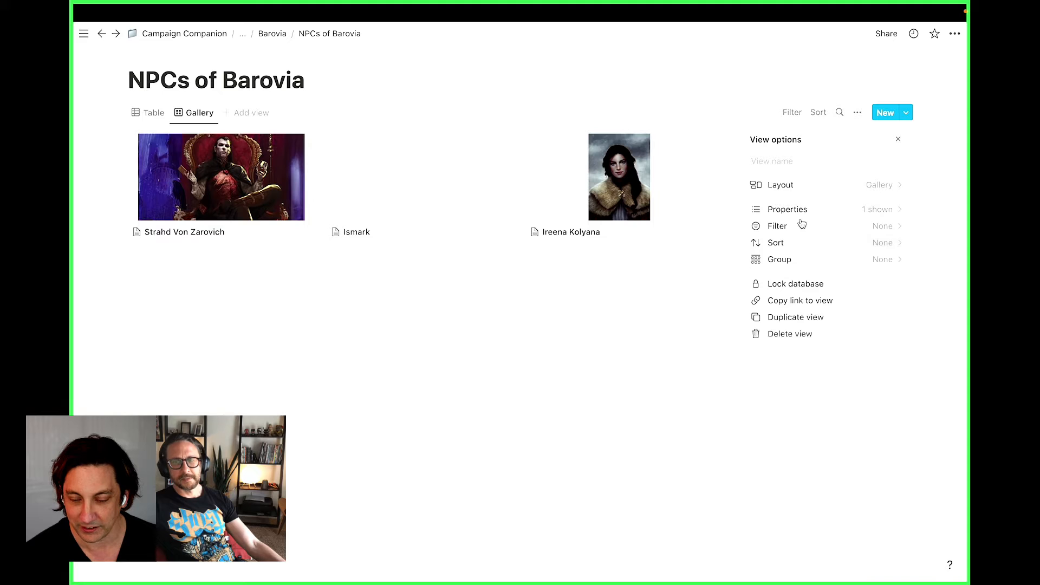
{"action": "left_click", "coordinate": [672, 342]}
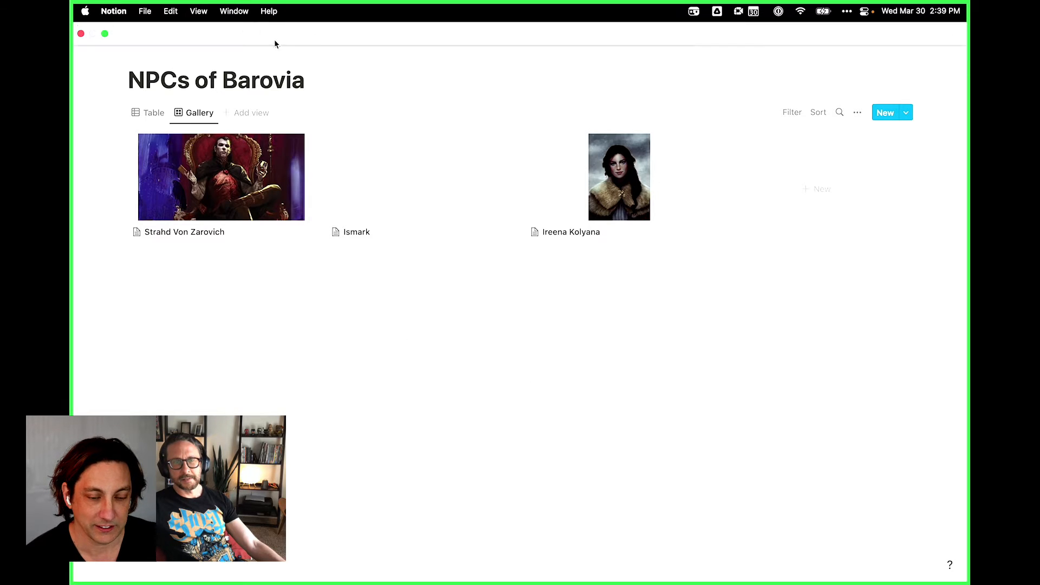
Return to the Barovia campaign page and open the Barovia Journal from its Navigation section
{"action": "left_click", "coordinate": [279, 34]}
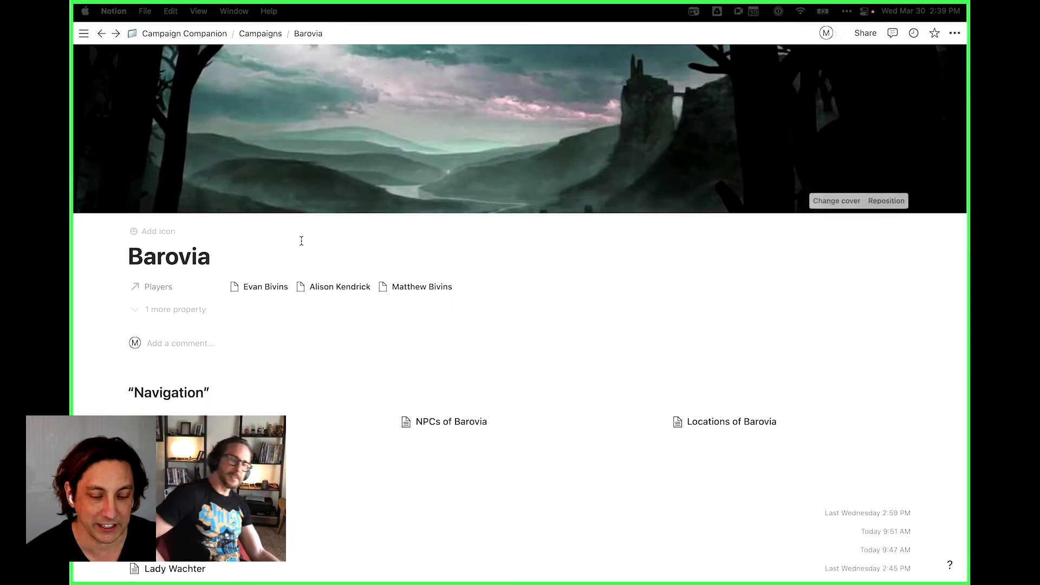
{"action": "scroll", "coordinate": [302, 376], "scroll_direction": "down", "scroll_amount": 5}
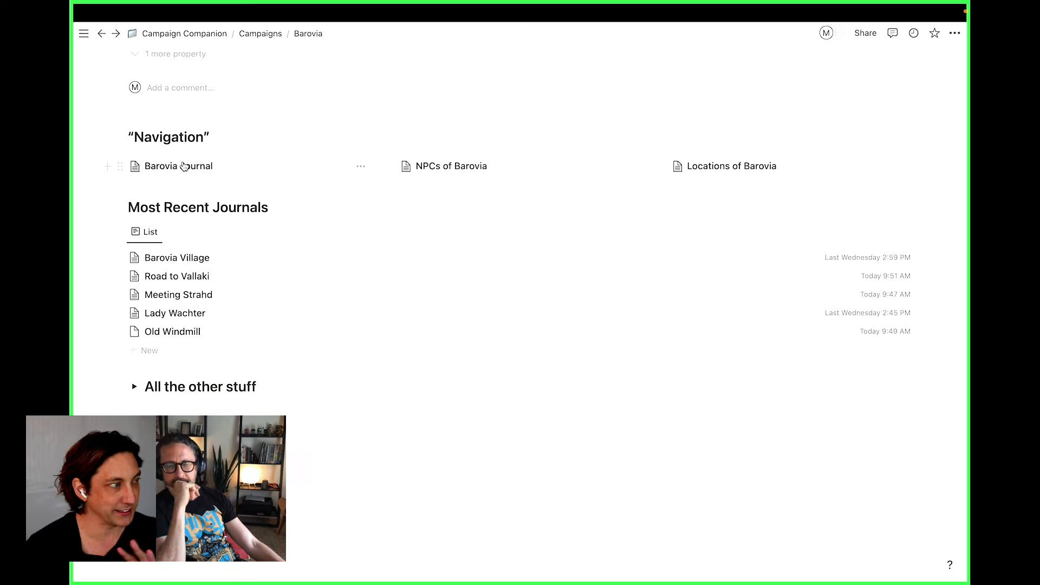
{"action": "left_click", "coordinate": [184, 166]}
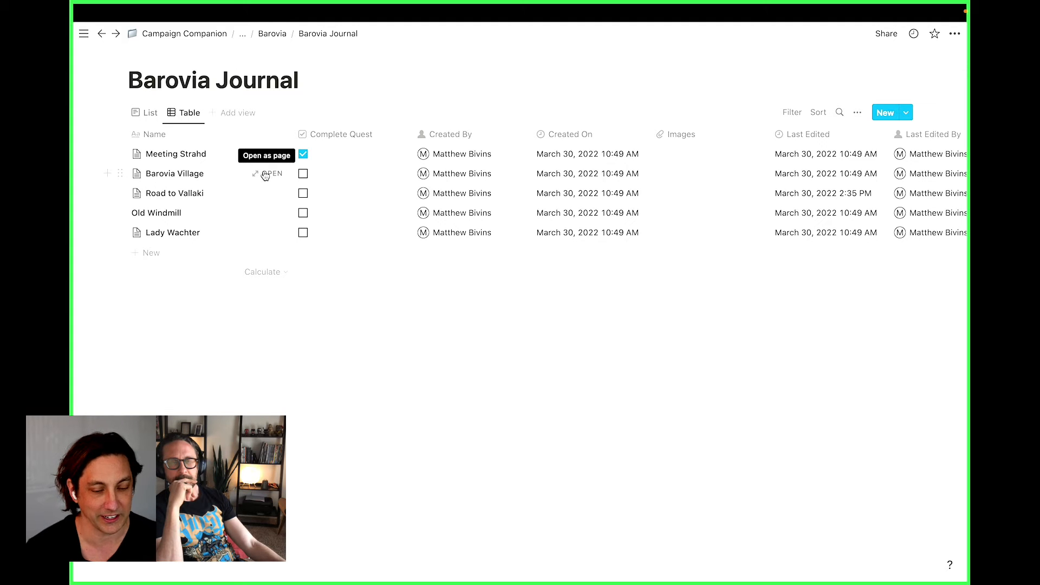
Open the Barovia Village journal entry, look through its properties and body text, and close it
{"action": "left_click", "coordinate": [264, 174]}
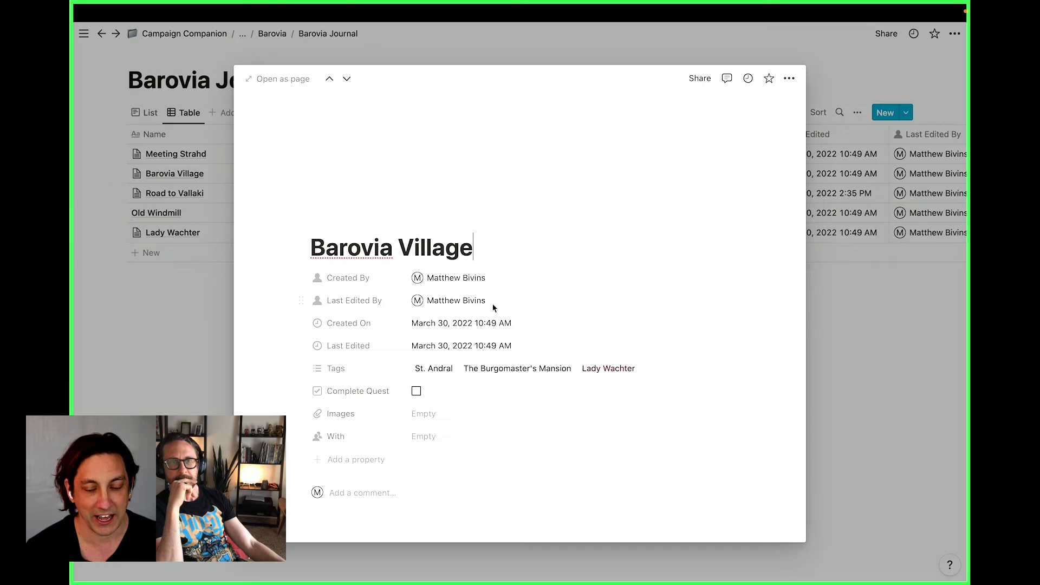
{"action": "scroll", "coordinate": [522, 414], "scroll_direction": "down", "scroll_amount": 5}
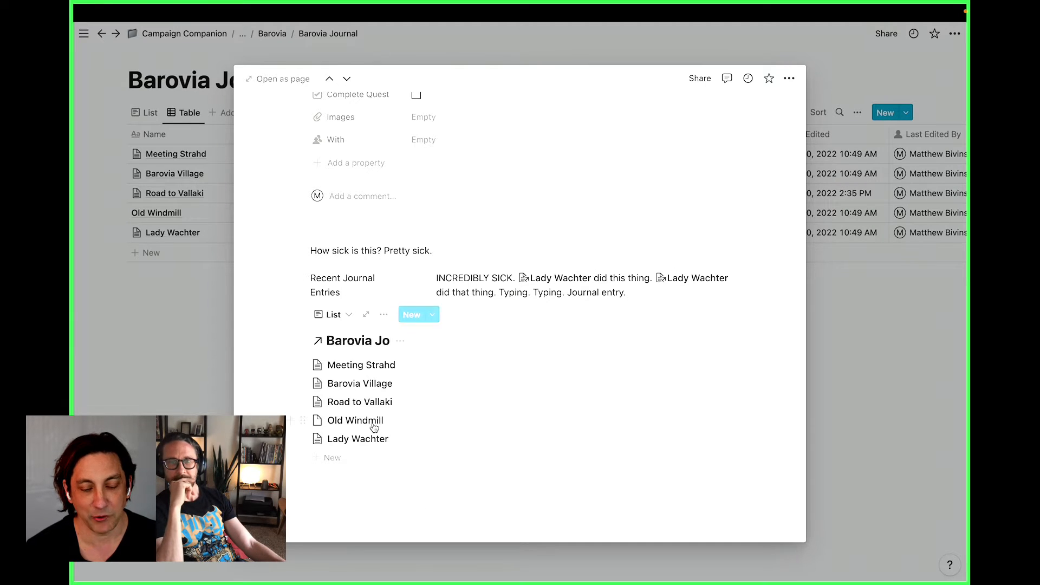
{"action": "left_click", "coordinate": [169, 330]}
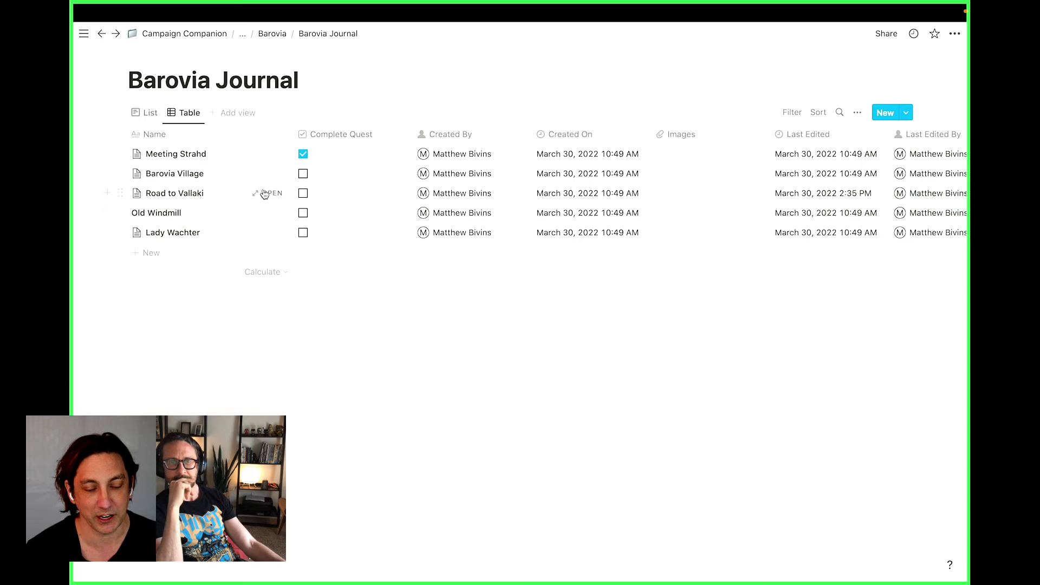
Open the Road to Vallaki journal entry and add the line "We made 50 gold" below the sentence about Ireena Kolyana
{"action": "left_click", "coordinate": [265, 194]}
{"action": "scroll", "coordinate": [513, 300], "scroll_direction": "down", "scroll_amount": 6}
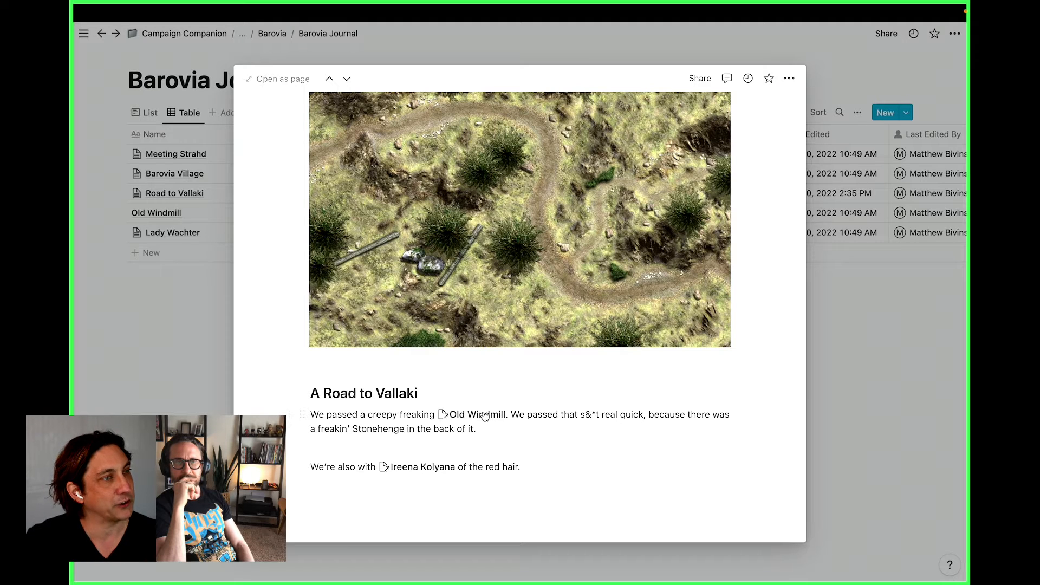
{"action": "left_click", "coordinate": [544, 466]}
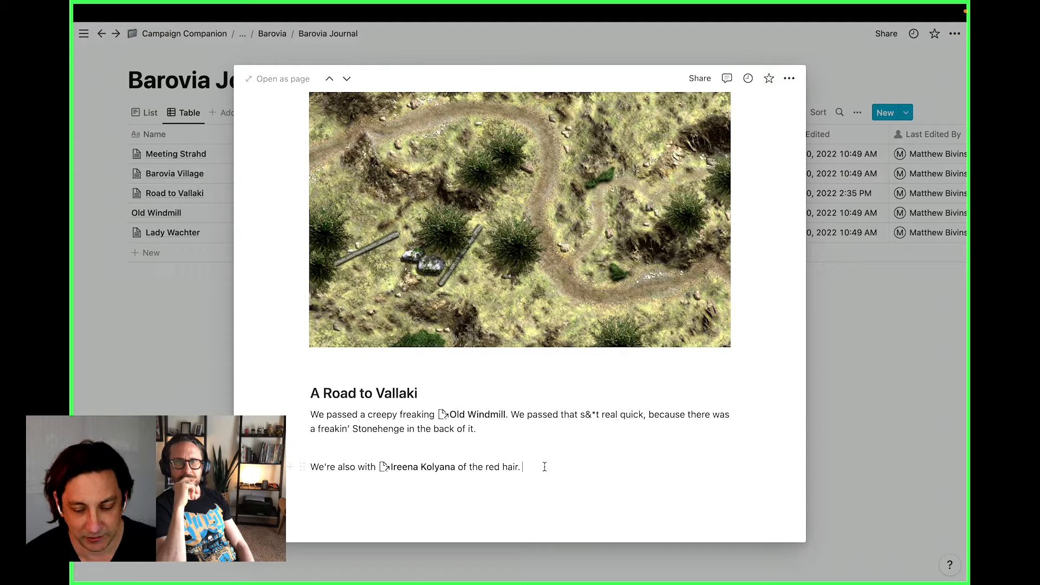
{"action": "key", "text": "Return"}
{"action": "type", "text": "W"}
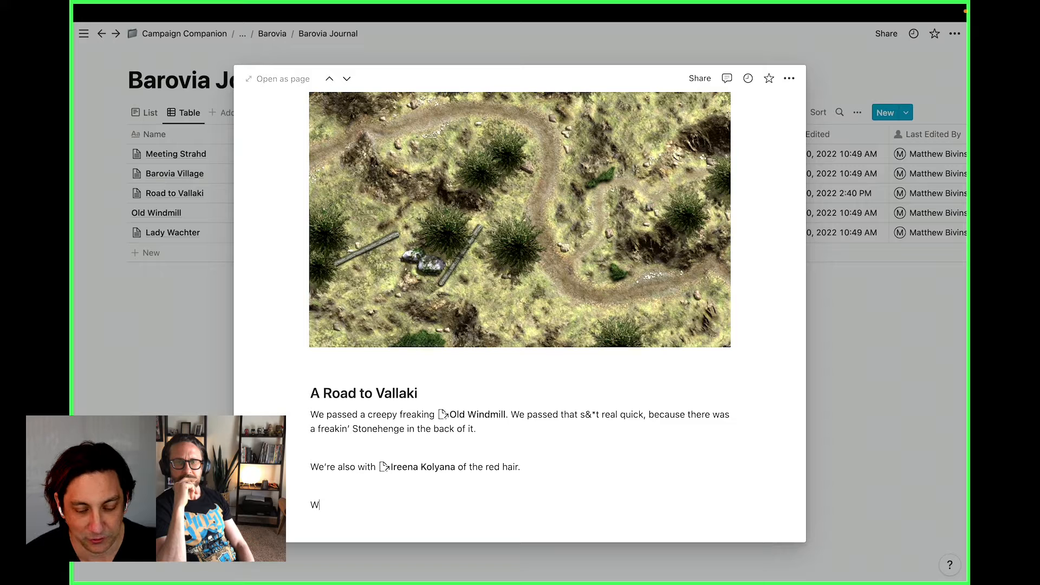
{"action": "type", "text": "e made "}
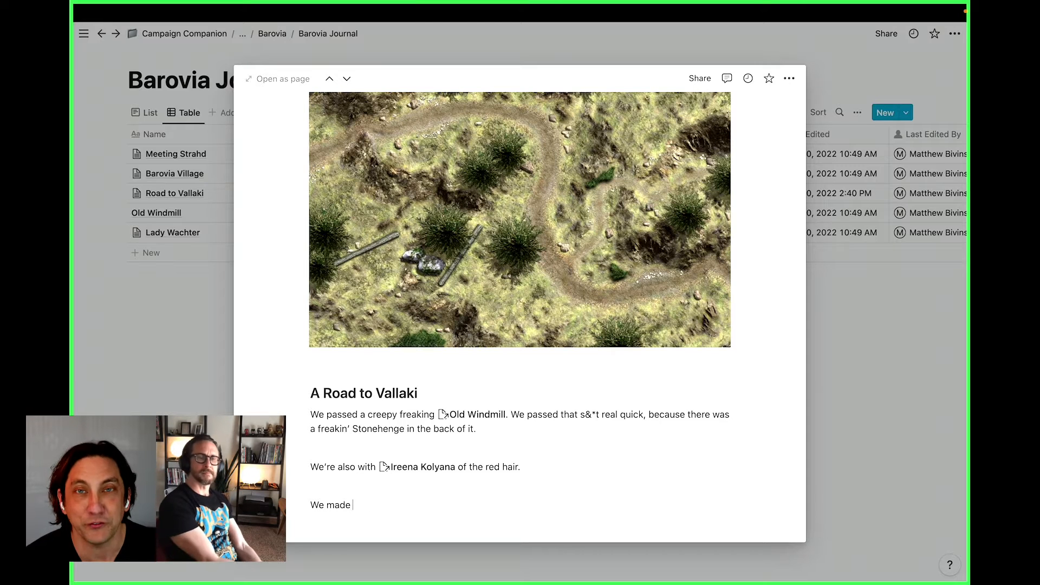
{"action": "type", "text": "50 gold"}
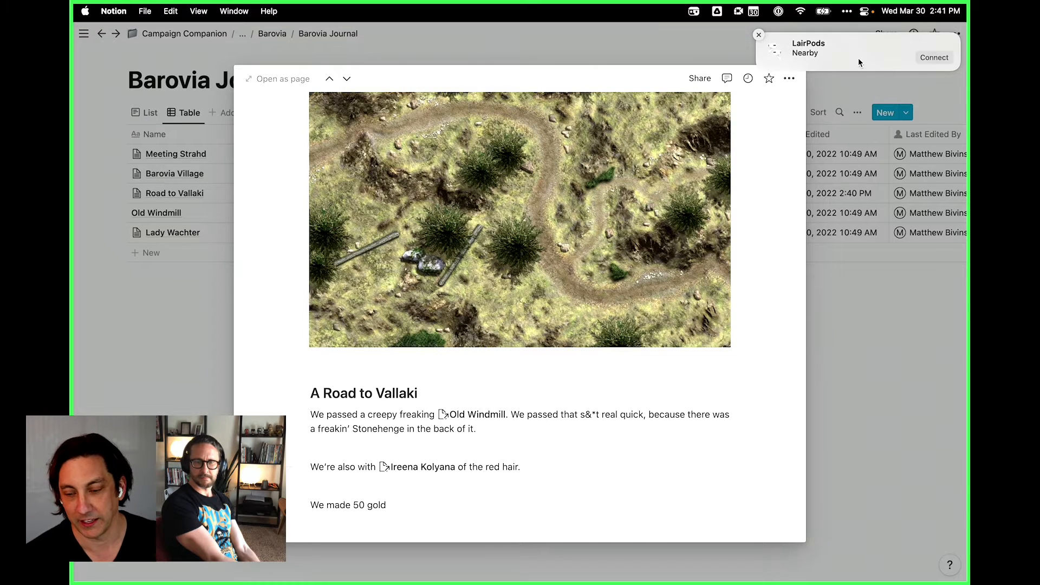
Remove the "We made 50 gold" line from the Road to Vallaki entry
{"action": "mouse_move", "coordinate": [841, 64]}
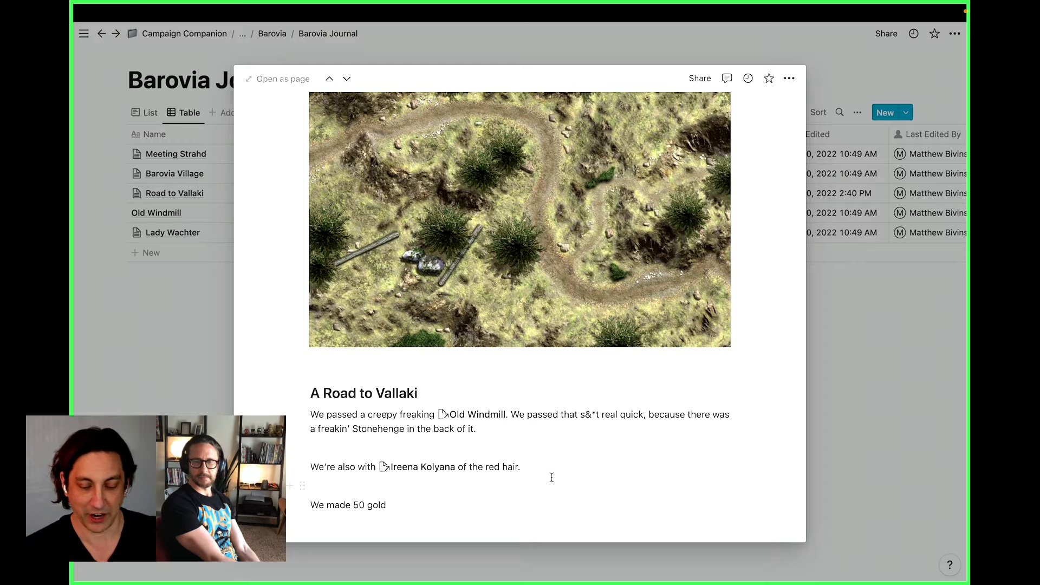
{"action": "scroll", "coordinate": [411, 507], "scroll_direction": "down", "scroll_amount": 2}
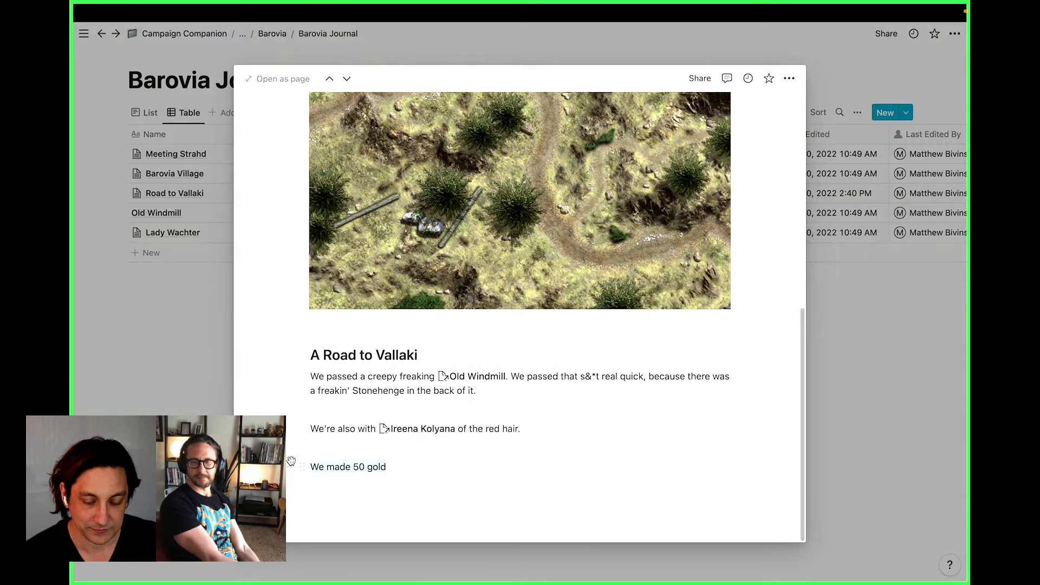
{"action": "key", "text": "BackSpace"}
{"action": "key", "text": "BackSpace"}
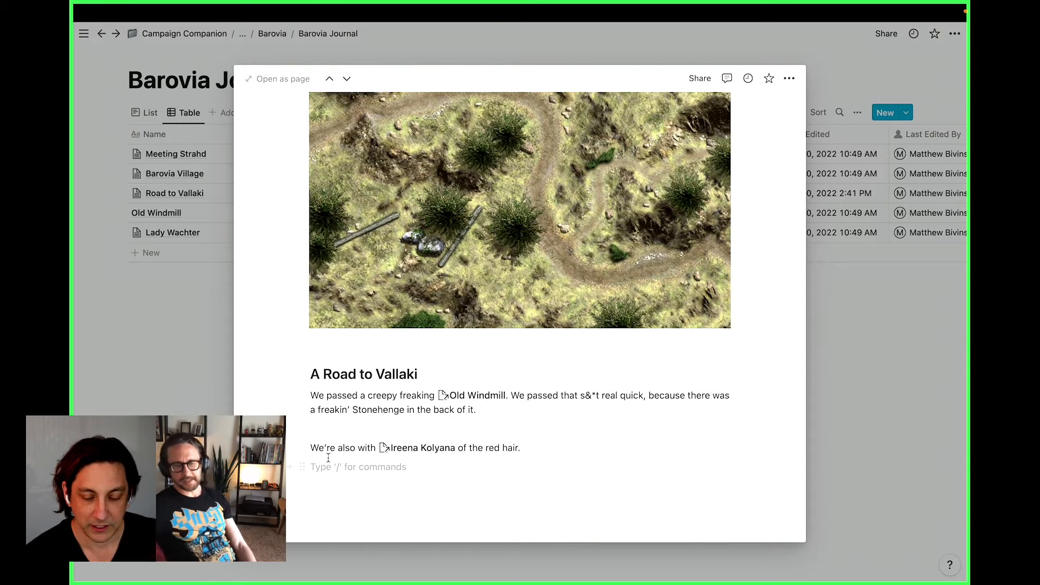
{"action": "scroll", "coordinate": [450, 366], "scroll_direction": "up", "scroll_amount": 10}
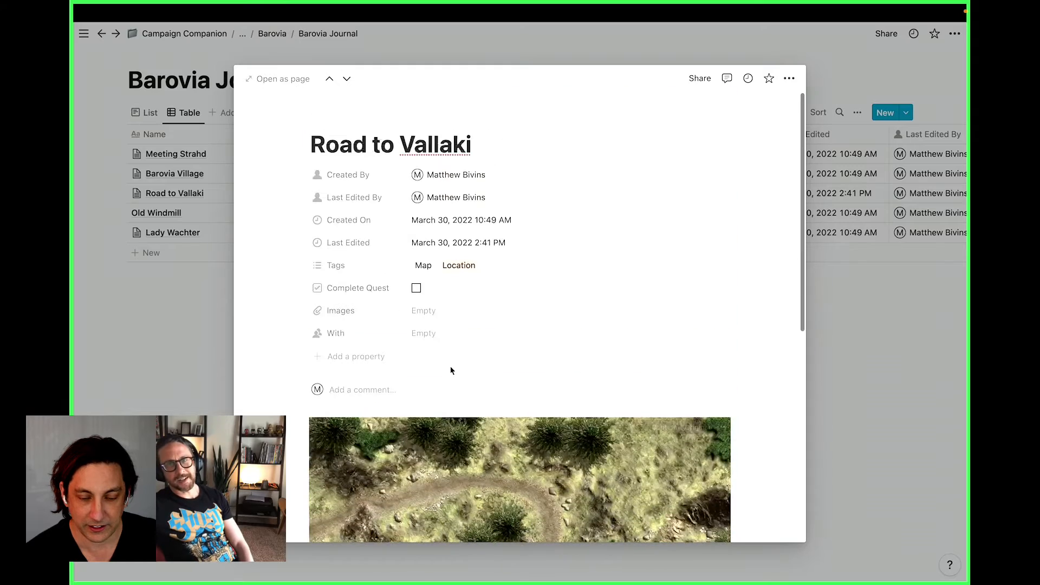
{"action": "scroll", "coordinate": [450, 366], "scroll_direction": "down", "scroll_amount": 10}
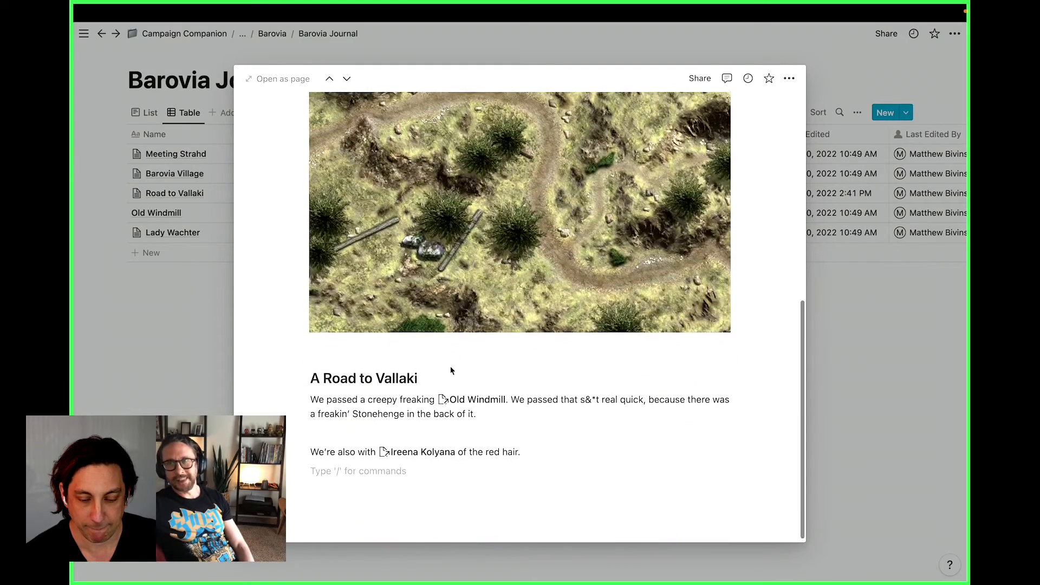
{"action": "scroll", "coordinate": [450, 366], "scroll_direction": "up", "scroll_amount": 10}
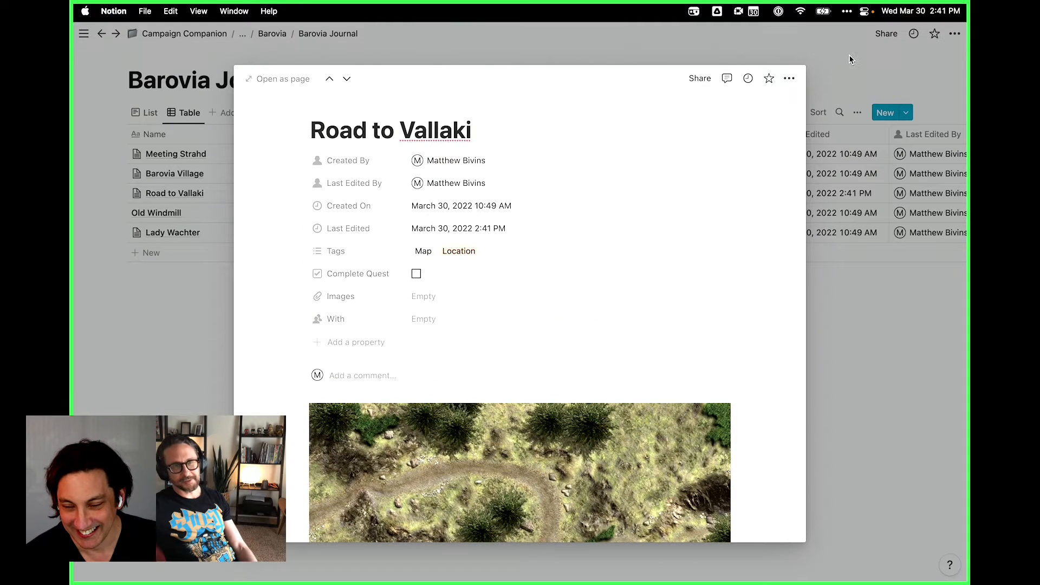
Turn on the Mac's Do Not Disturb focus to silence notifications and return to the journal entry
{"action": "left_click", "coordinate": [865, 11]}
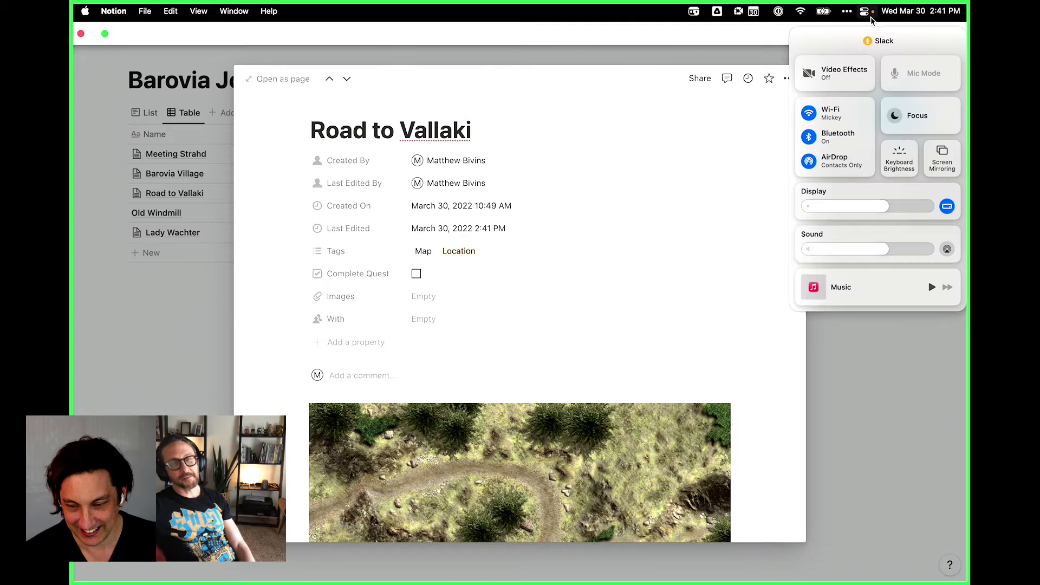
{"action": "left_click", "coordinate": [931, 115]}
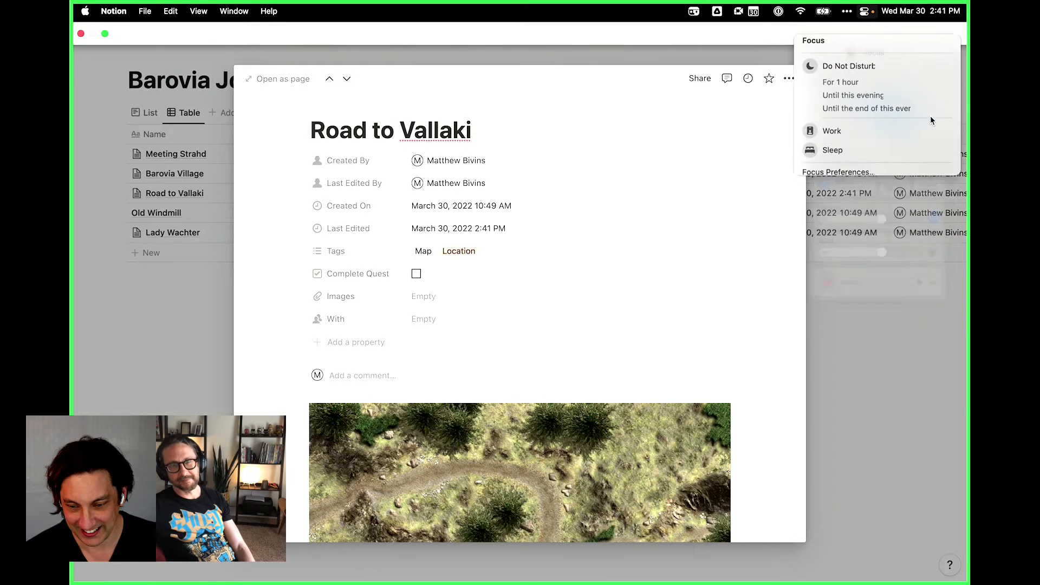
{"action": "left_click", "coordinate": [832, 64]}
{"action": "left_click", "coordinate": [749, 165]}
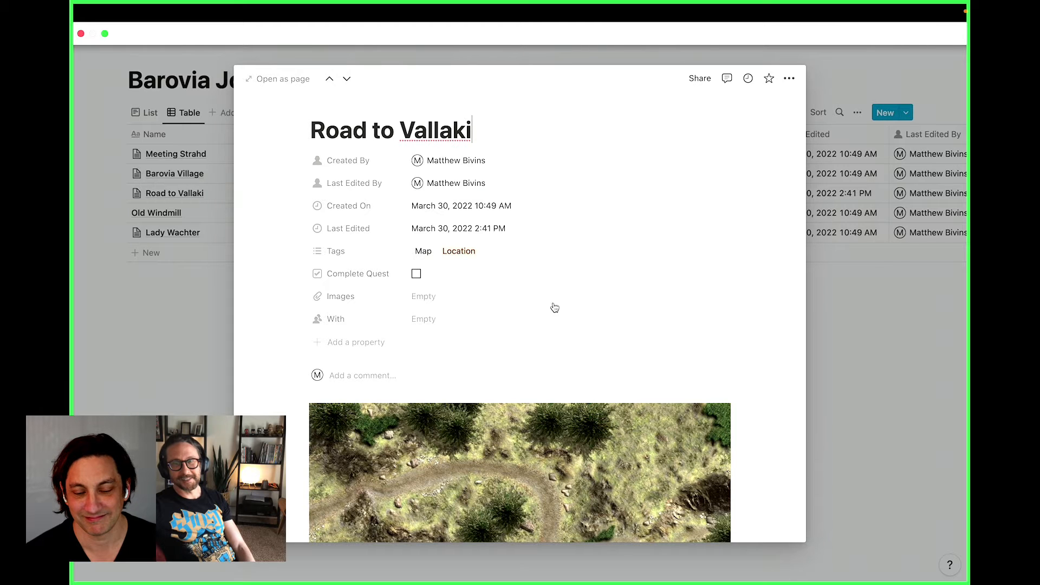
Look over the Road to Vallaki entry's map, text and properties, and close it to return to the Barovia Journal
{"action": "scroll", "coordinate": [505, 309], "scroll_direction": "down", "scroll_amount": 5}
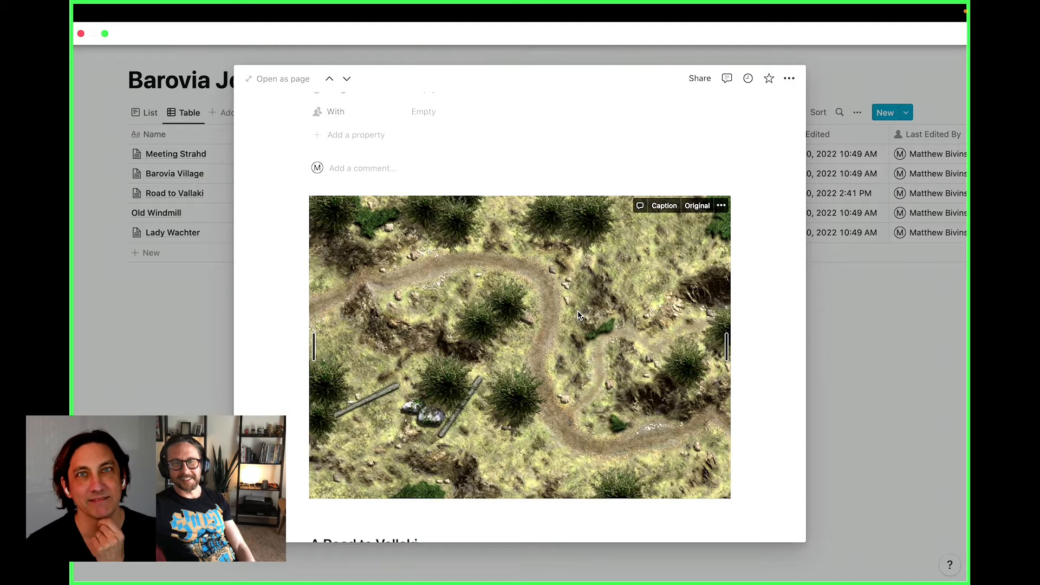
{"action": "scroll", "coordinate": [578, 315], "scroll_direction": "down", "scroll_amount": 4}
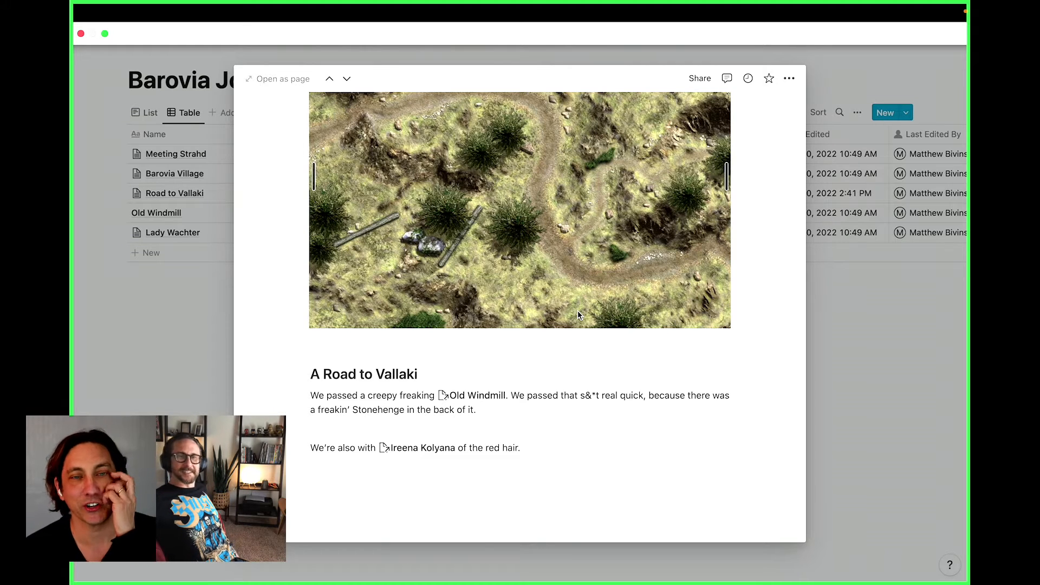
{"action": "scroll", "coordinate": [515, 270], "scroll_direction": "up", "scroll_amount": 6}
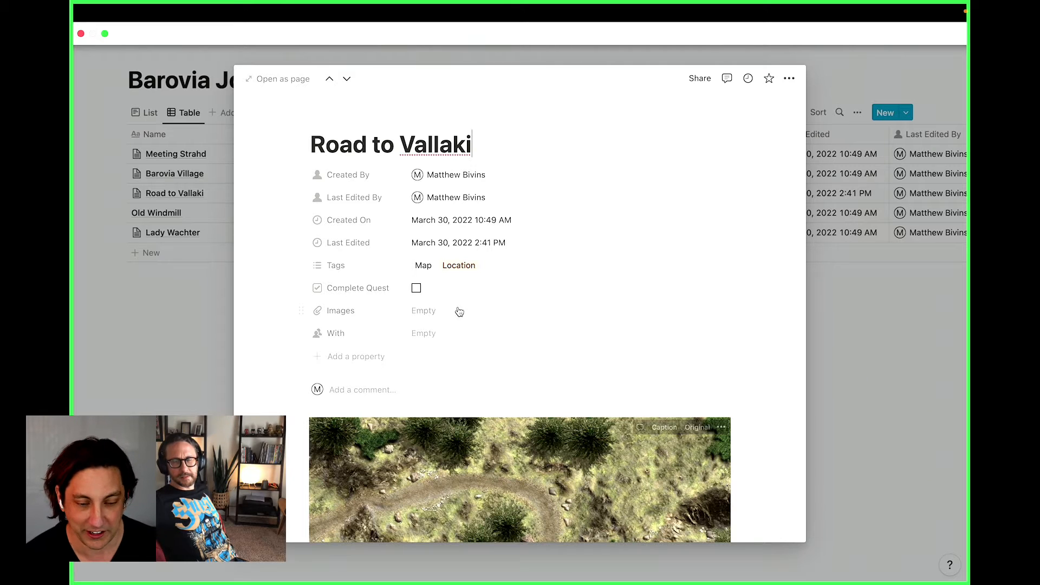
{"action": "left_click", "coordinate": [863, 351]}
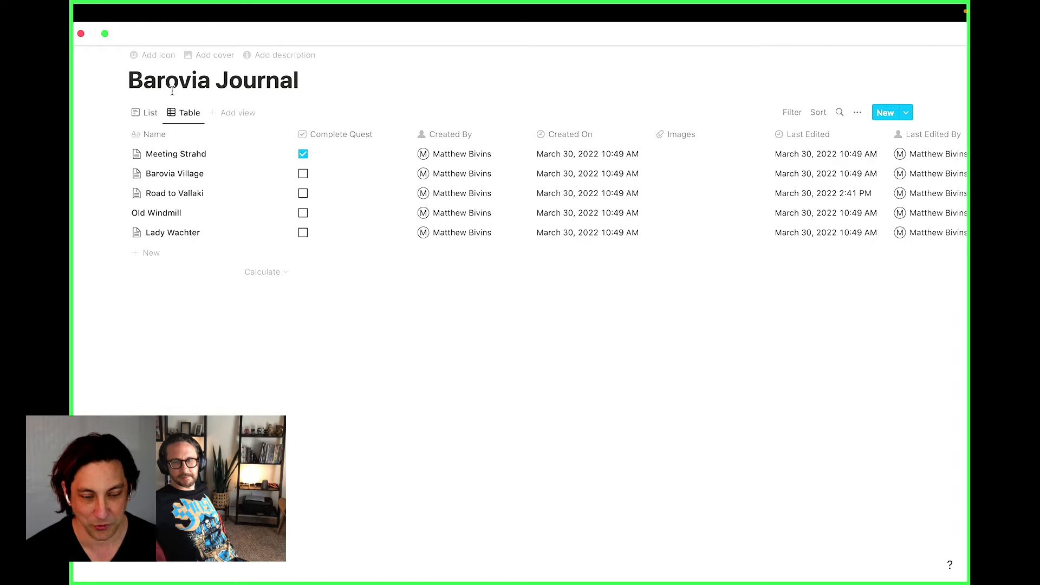
Compare the Barovia Journal's List and Table views, and review the Road to Vallaki entry's properties before closing the entry
{"action": "left_click", "coordinate": [147, 114]}
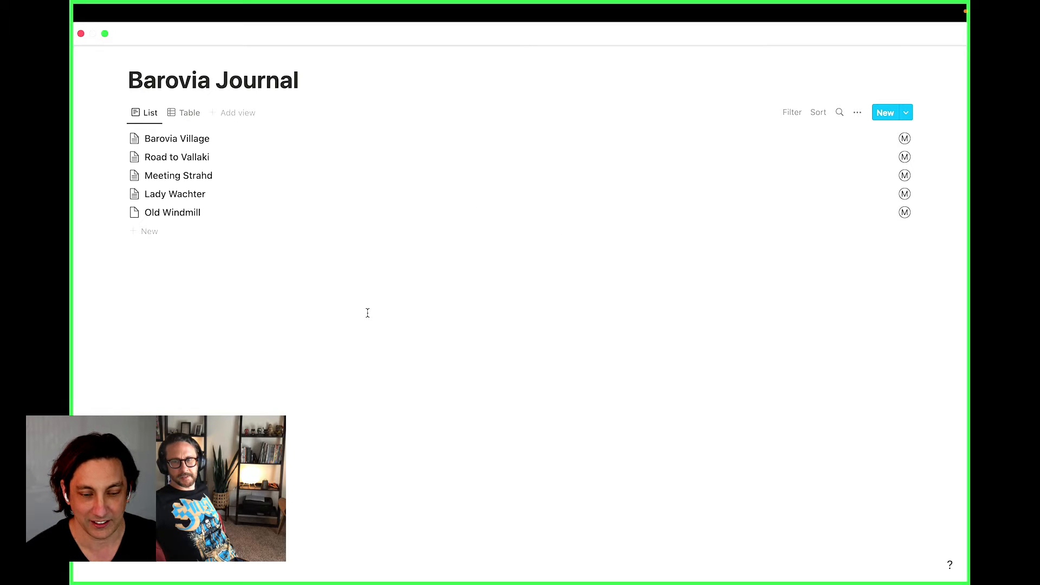
{"action": "left_click", "coordinate": [186, 115]}
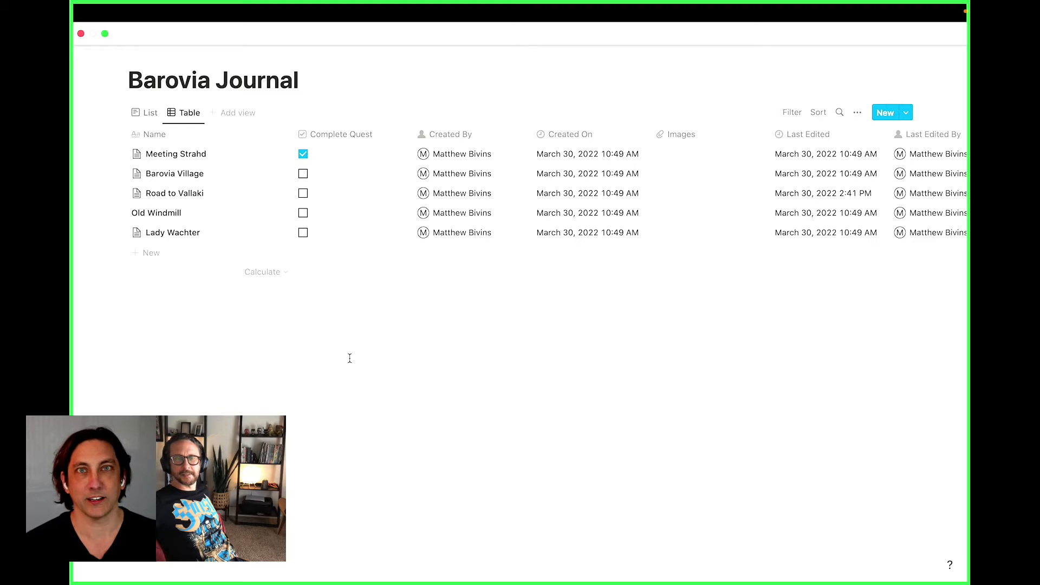
{"action": "left_click", "coordinate": [273, 199]}
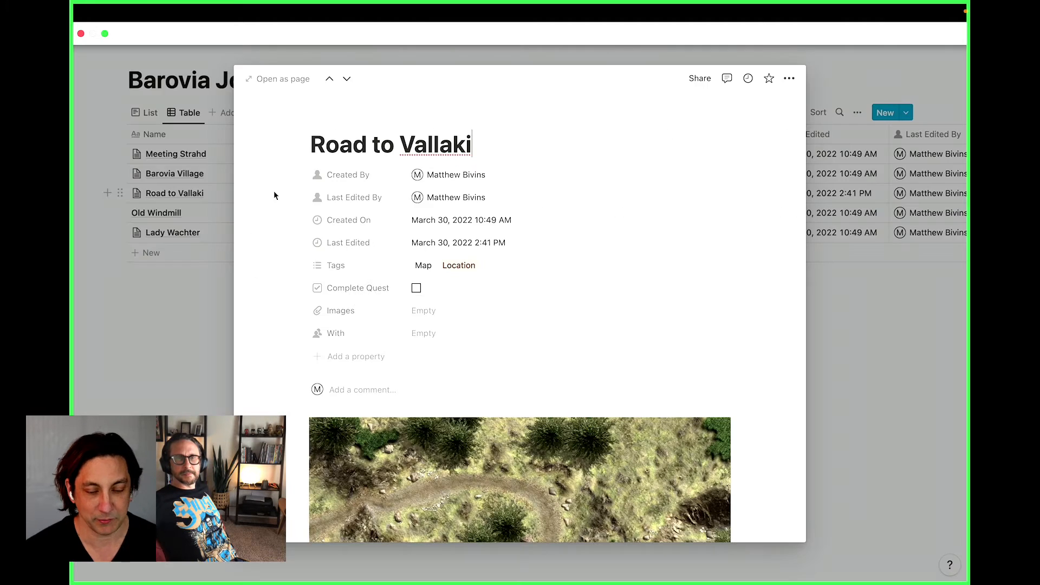
{"action": "scroll", "coordinate": [611, 379], "scroll_direction": "down", "scroll_amount": 2}
{"action": "scroll", "coordinate": [407, 196], "scroll_direction": "up", "scroll_amount": 2}
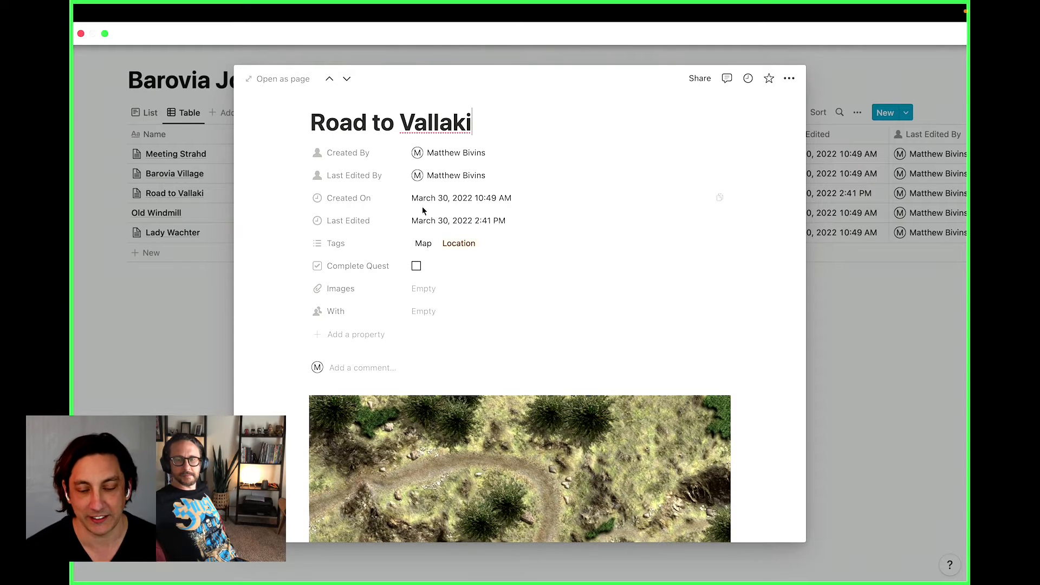
{"action": "scroll", "coordinate": [421, 206], "scroll_direction": "up", "scroll_amount": 1}
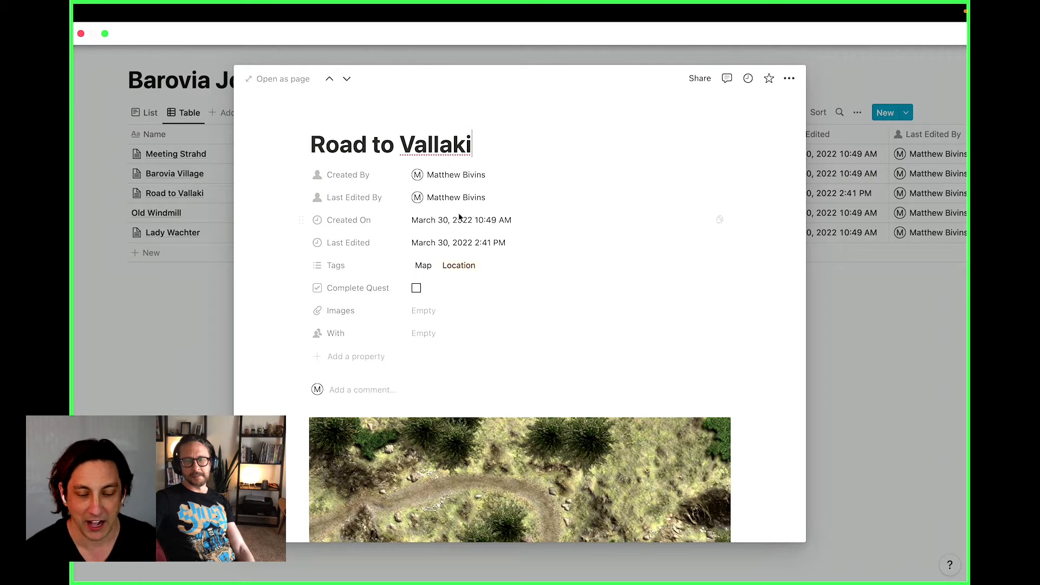
{"action": "left_click", "coordinate": [199, 342]}
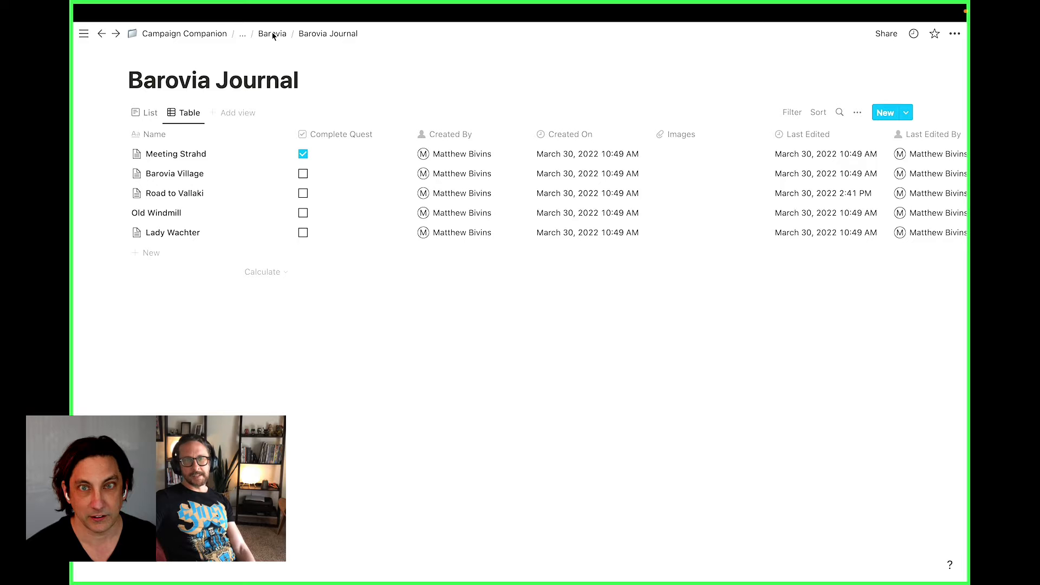
Go up to the Barovia campaign page and look over its title, players, navigation links and recent journals
{"action": "left_click", "coordinate": [273, 35]}
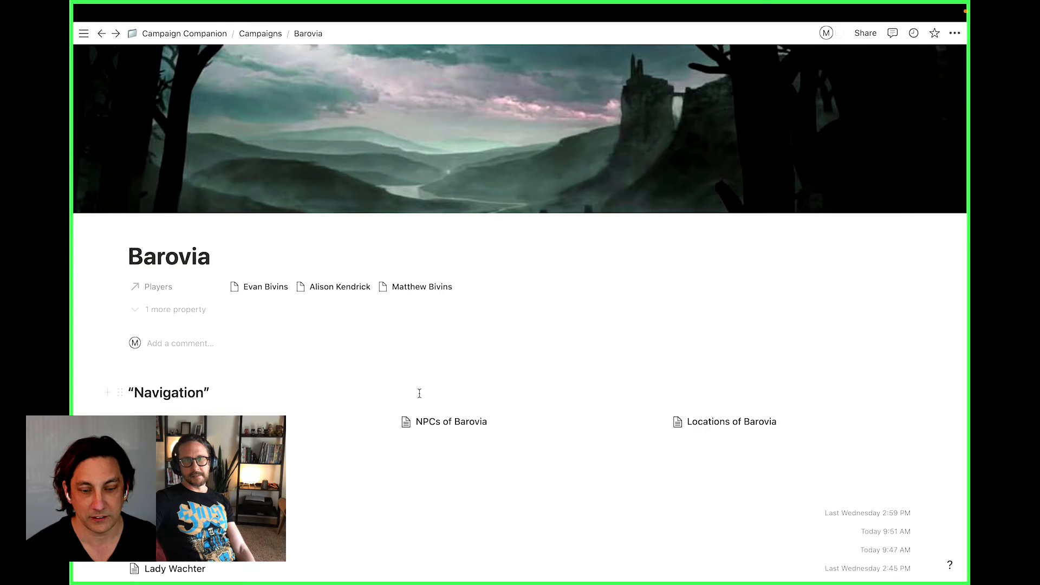
{"action": "scroll", "coordinate": [414, 397], "scroll_direction": "down", "scroll_amount": 5}
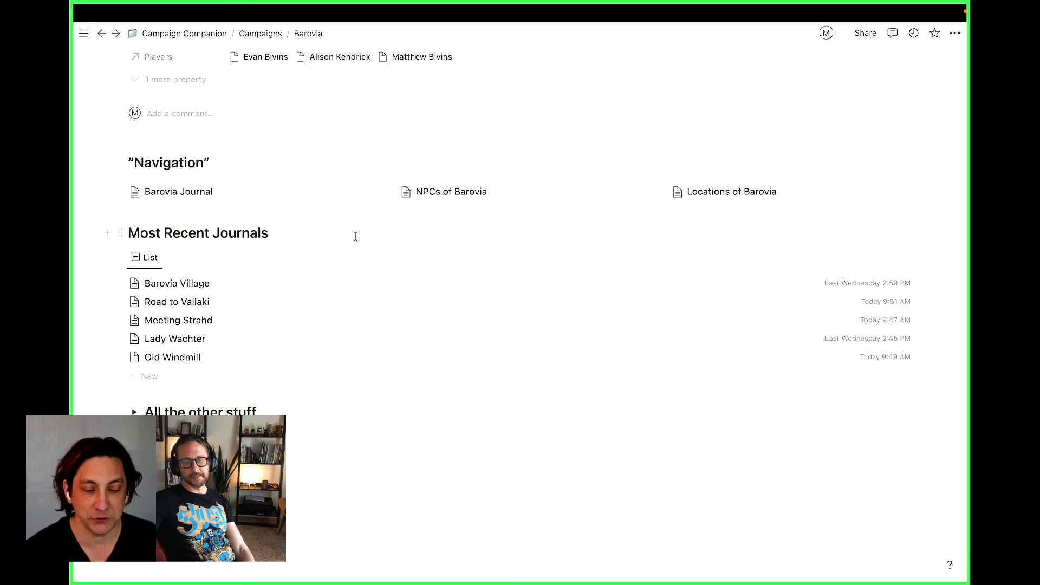
{"action": "scroll", "coordinate": [277, 241], "scroll_direction": "up", "scroll_amount": 5}
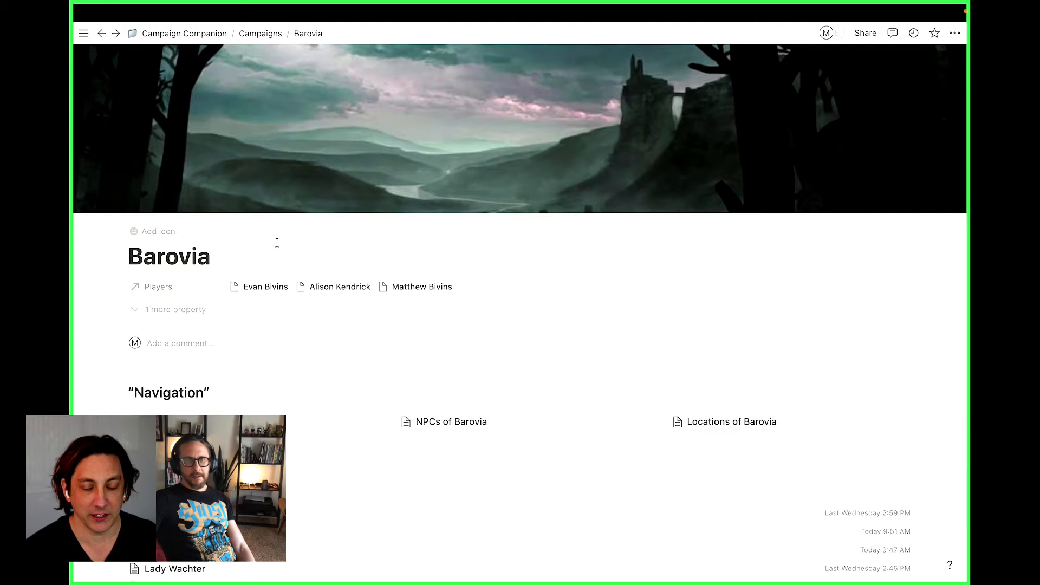
{"action": "double_click", "coordinate": [215, 259]}
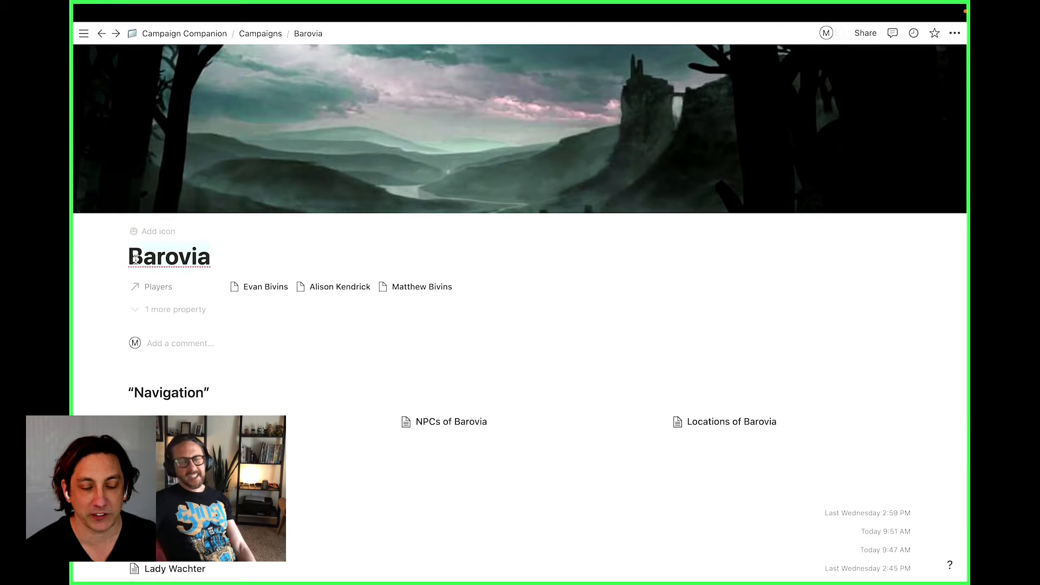
{"action": "scroll", "coordinate": [126, 259], "scroll_direction": "down", "scroll_amount": 2}
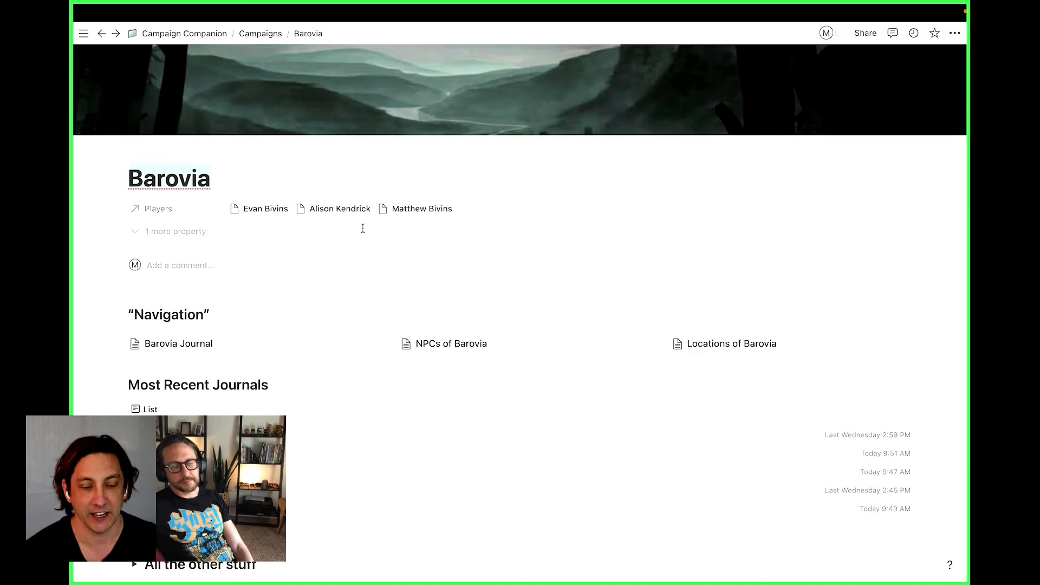
Switch to Safari to show the Campaign of Doom title in the Campaign Companion Webflow prototype, and return to Notion
{"action": "key", "text": "ctrl+Left"}
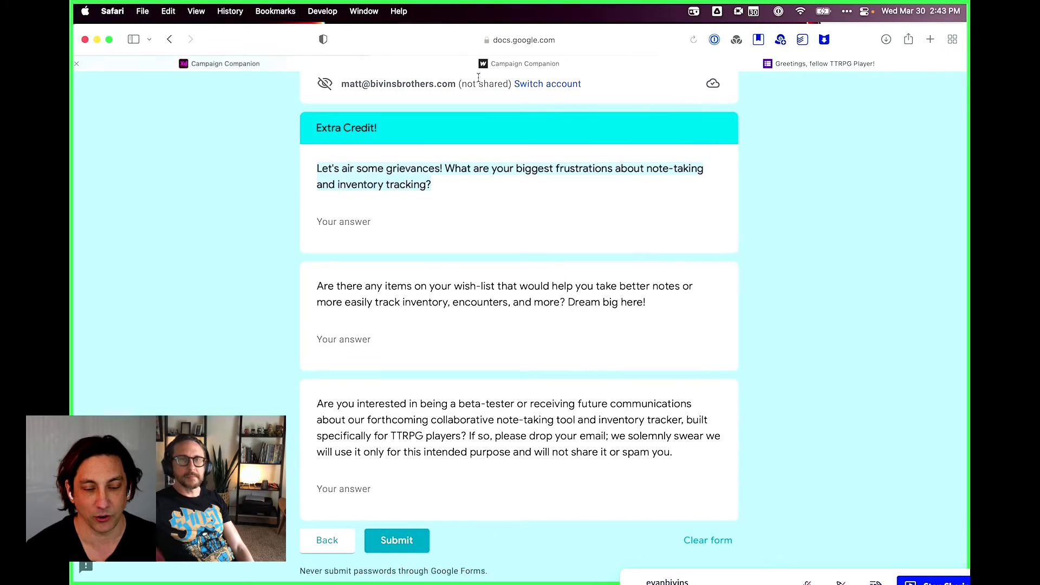
{"action": "left_click", "coordinate": [593, 64]}
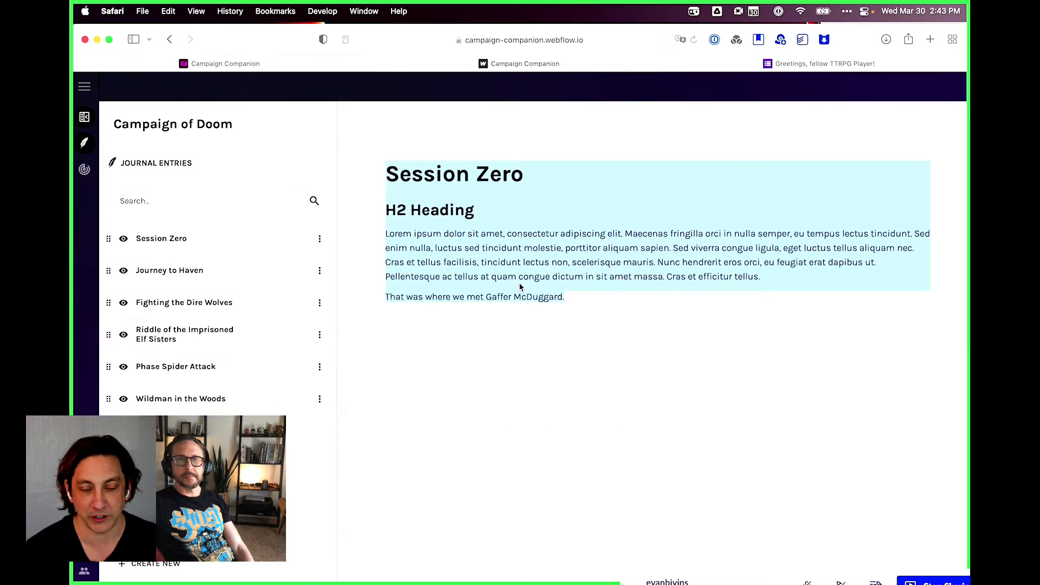
{"action": "left_click_drag", "start_coordinate": [241, 126], "coordinate": [112, 125]}
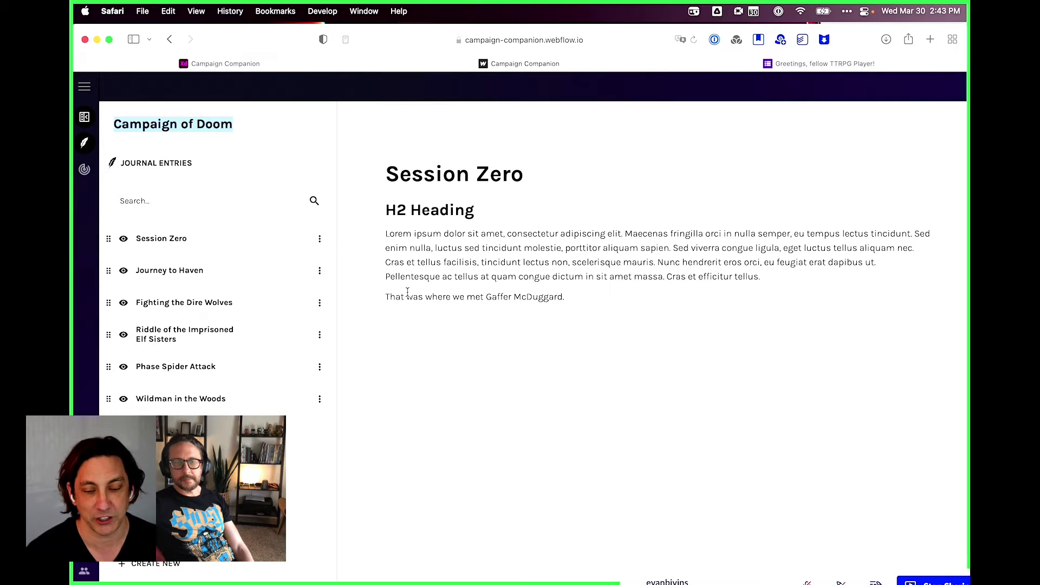
{"action": "key", "text": "ctrl+Right"}
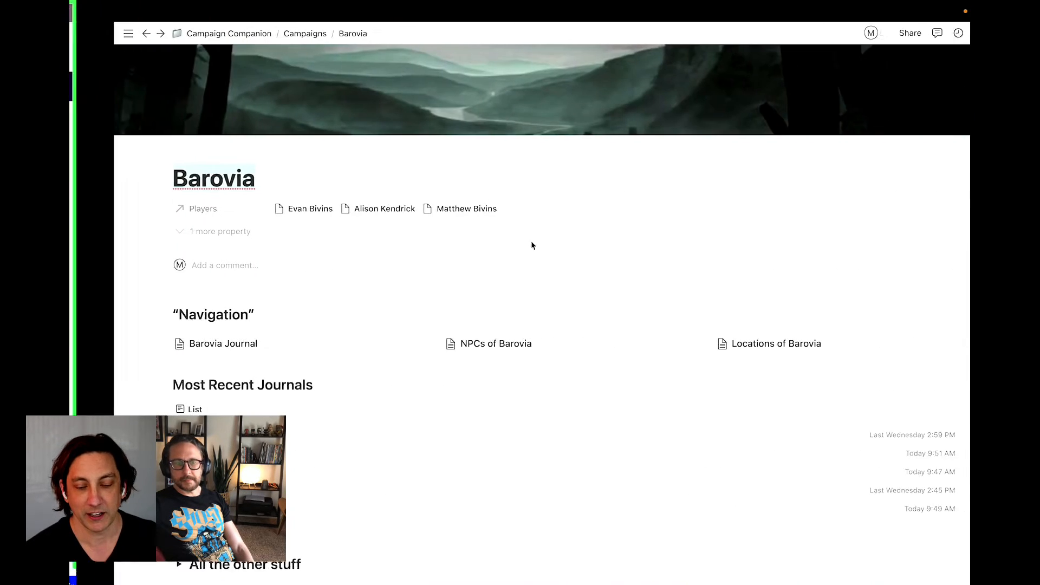
Review the Most Recent Journals list's view options and its source Barovia Journal, and return to the Barovia page
{"action": "scroll", "coordinate": [318, 488], "scroll_direction": "down", "scroll_amount": 3}
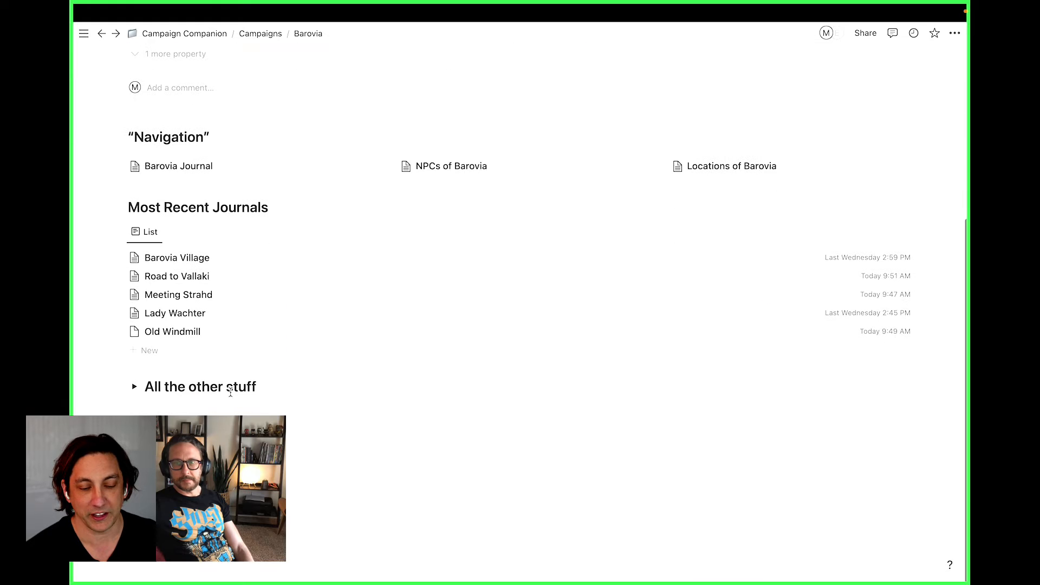
{"action": "left_click_drag", "start_coordinate": [287, 208], "coordinate": [130, 211]}
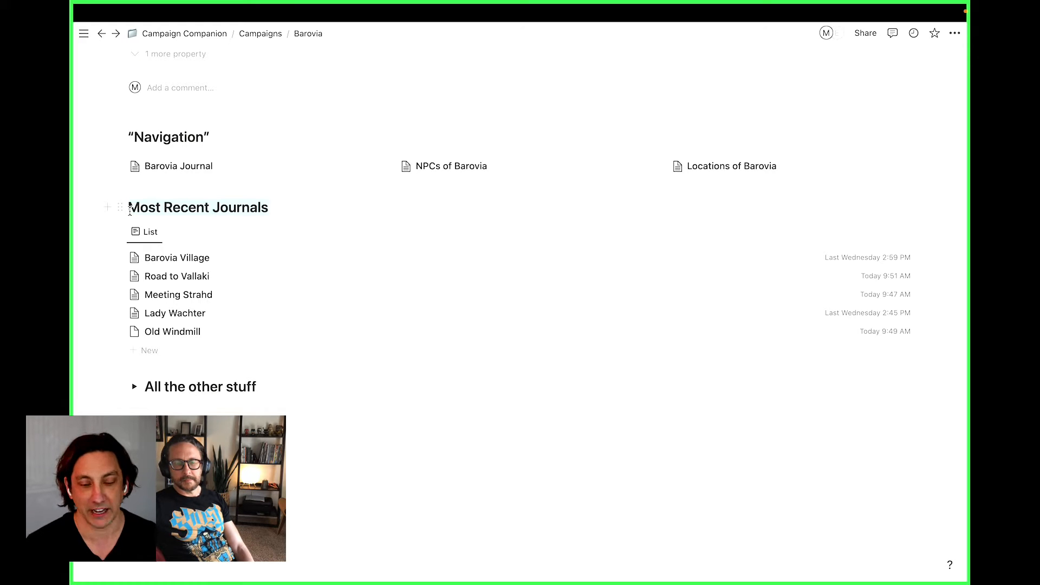
{"action": "left_click", "coordinate": [859, 233]}
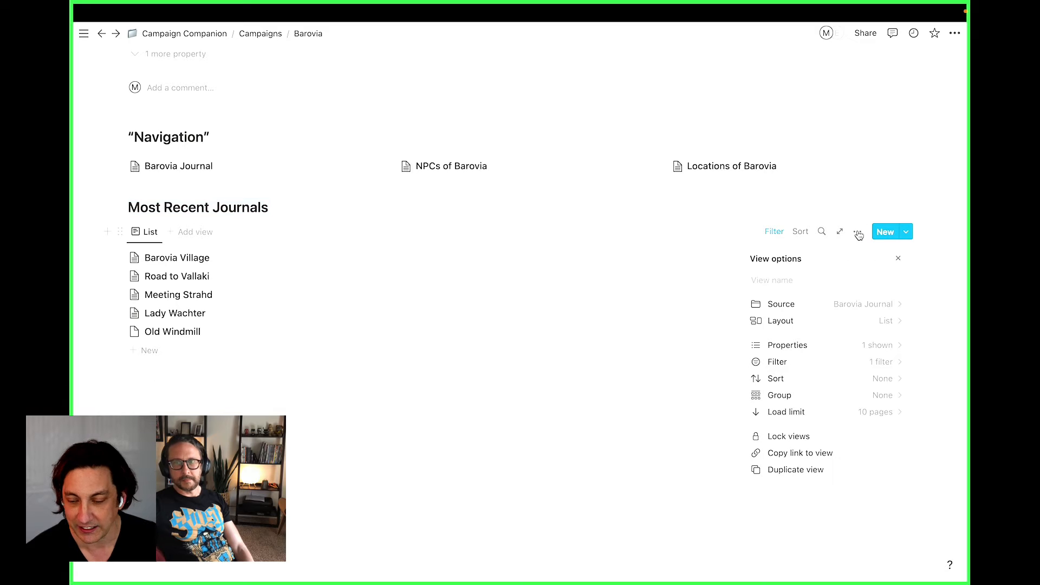
{"action": "left_click", "coordinate": [411, 442]}
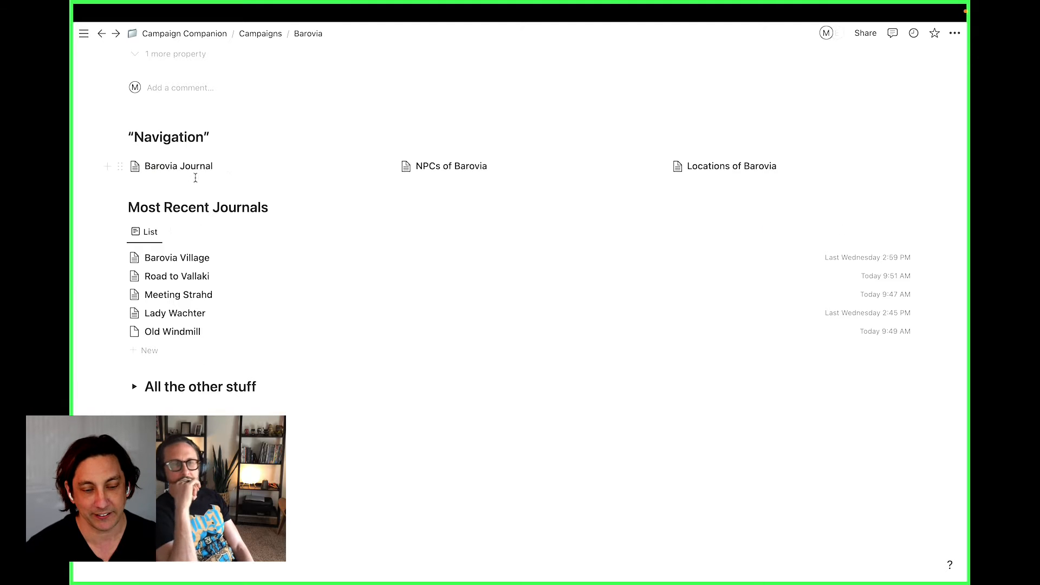
{"action": "left_click", "coordinate": [176, 170]}
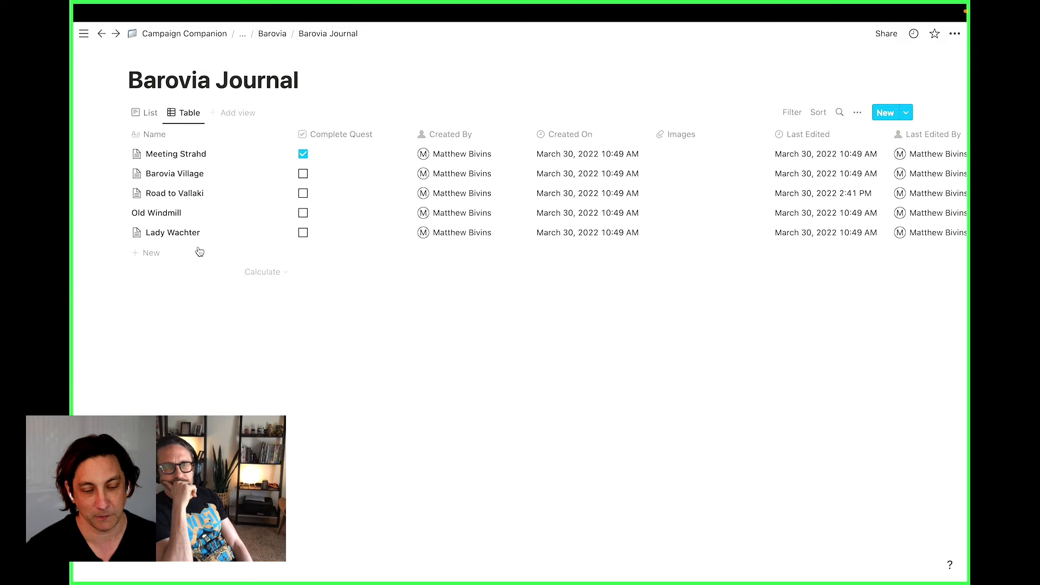
{"action": "left_click", "coordinate": [273, 34]}
Add a Last Edited sort to the Most Recent Journals list on the Barovia page
{"action": "scroll", "coordinate": [520, 292], "scroll_direction": "down", "scroll_amount": 5}
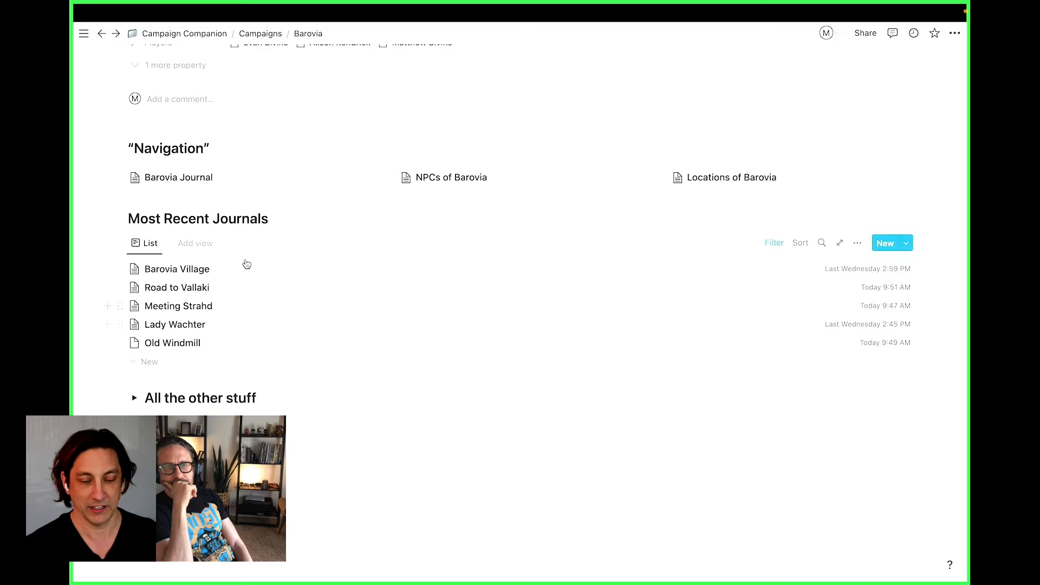
{"action": "left_click", "coordinate": [804, 244]}
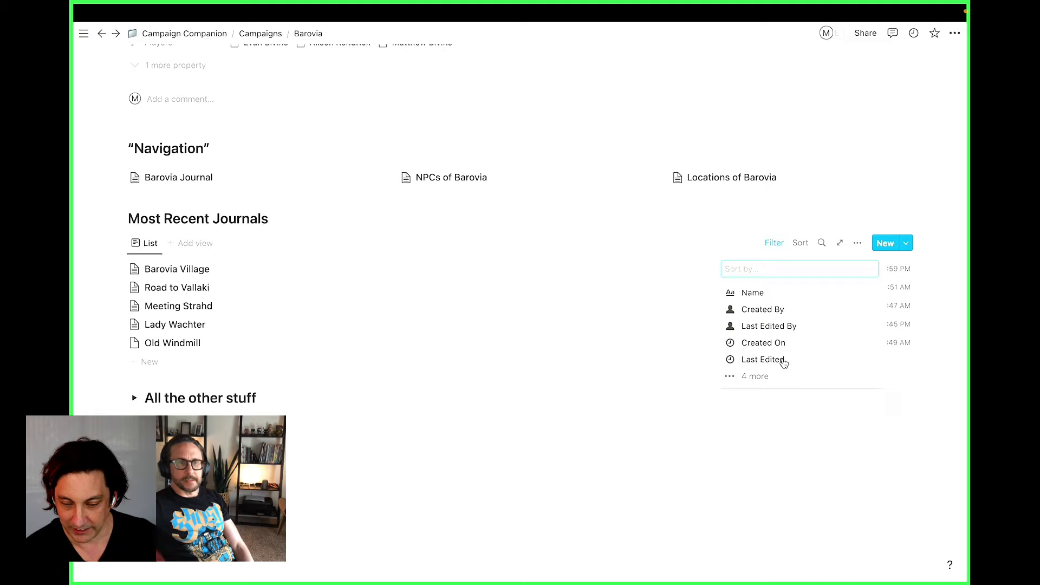
{"action": "left_click", "coordinate": [783, 361]}
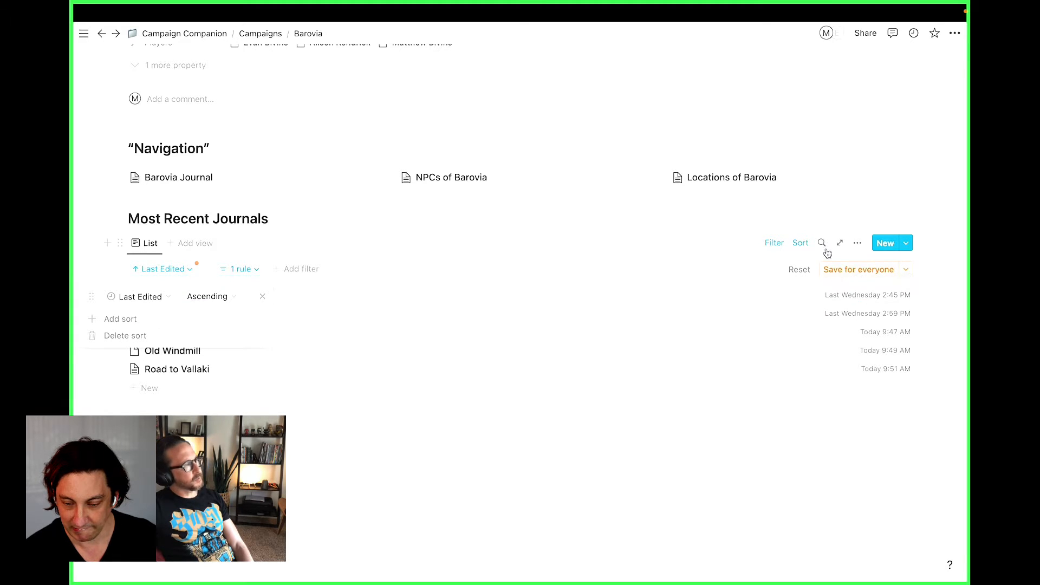
{"action": "left_click", "coordinate": [800, 243]}
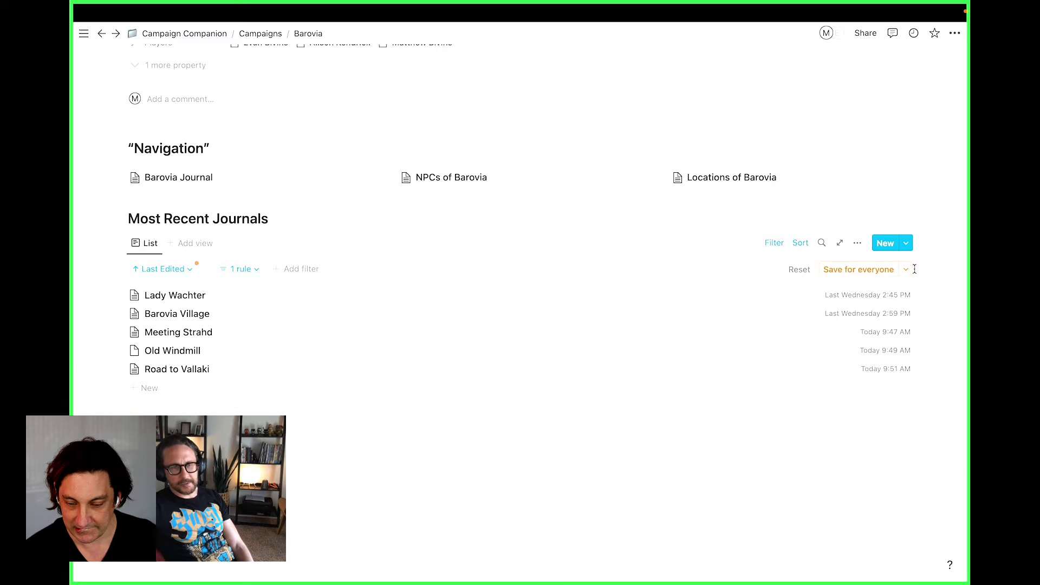
{"action": "left_click", "coordinate": [907, 272]}
{"action": "left_click", "coordinate": [850, 195]}
Set the Last Edited sort of Most Recent Journals to Descending and save the view for everyone
{"action": "left_click", "coordinate": [801, 243]}
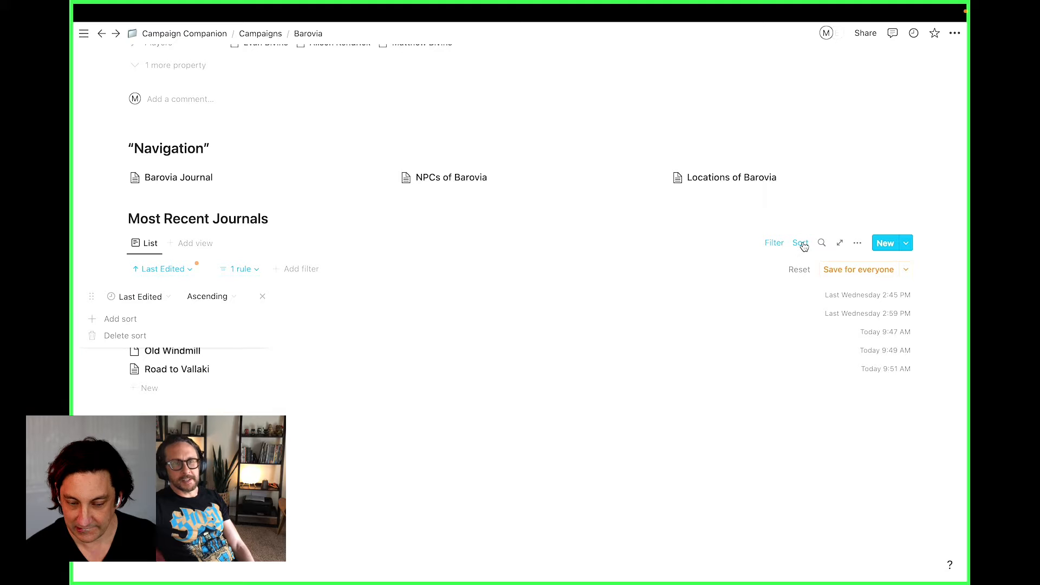
{"action": "left_click", "coordinate": [226, 297]}
{"action": "left_click", "coordinate": [205, 335]}
{"action": "left_click", "coordinate": [476, 418]}
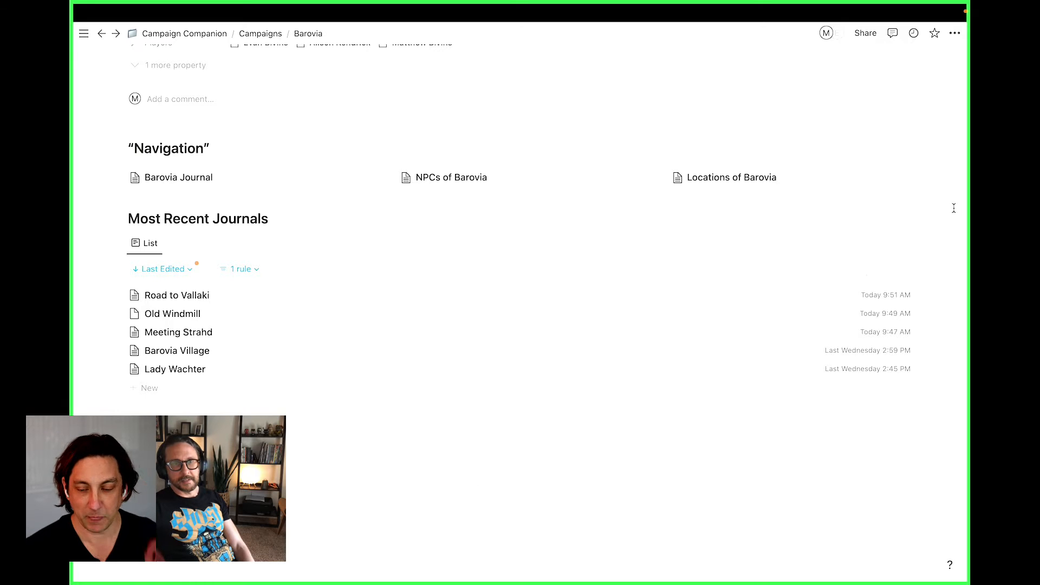
{"action": "left_click", "coordinate": [863, 270]}
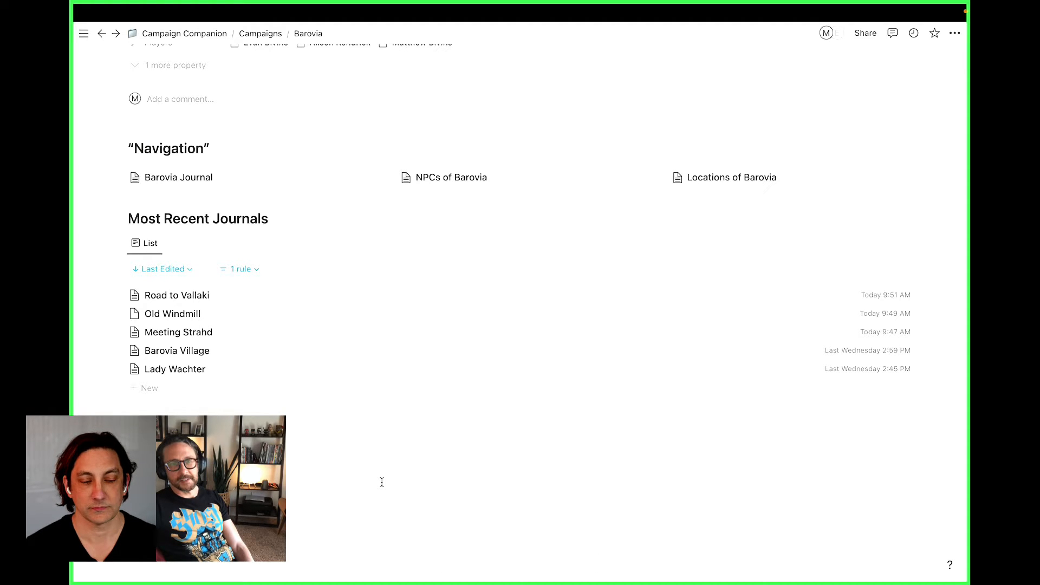
{"action": "scroll", "coordinate": [382, 482], "scroll_direction": "up", "scroll_amount": 5}
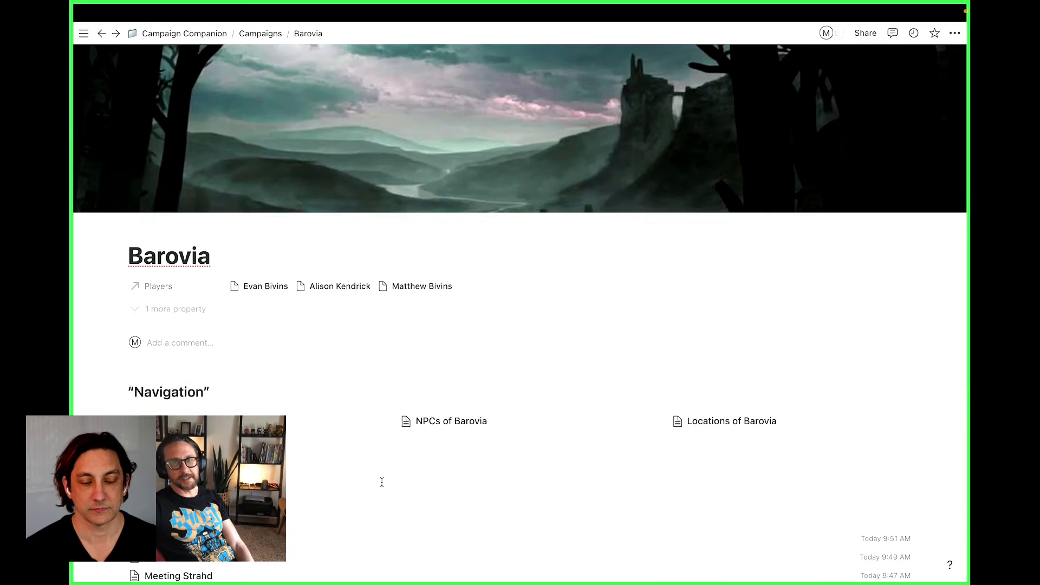
{"action": "scroll", "coordinate": [382, 482], "scroll_direction": "down", "scroll_amount": 3}
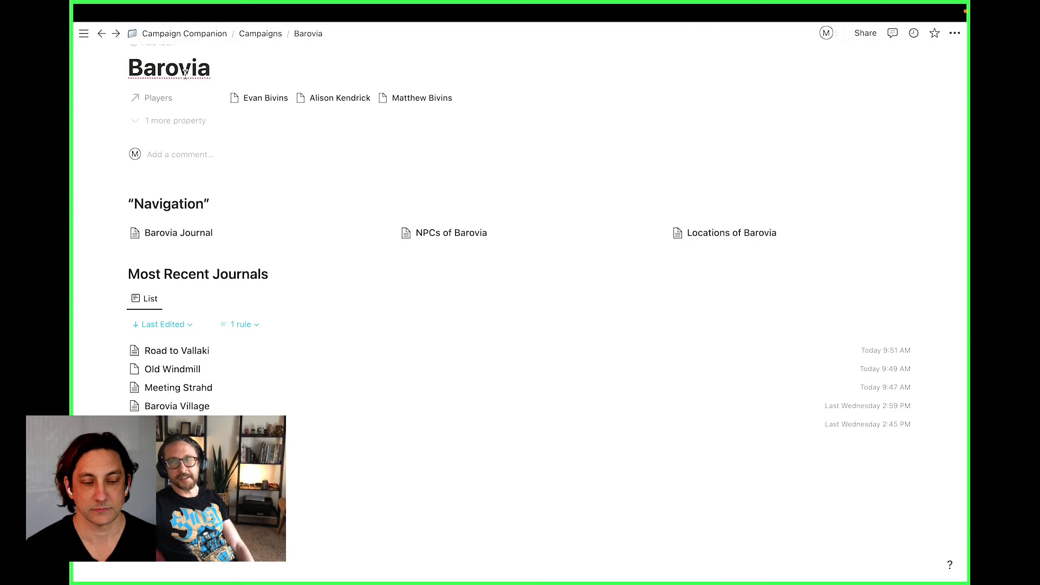
{"action": "scroll", "coordinate": [212, 69], "scroll_direction": "up", "scroll_amount": 2}
{"action": "scroll", "coordinate": [211, 69], "scroll_direction": "up", "scroll_amount": 4}
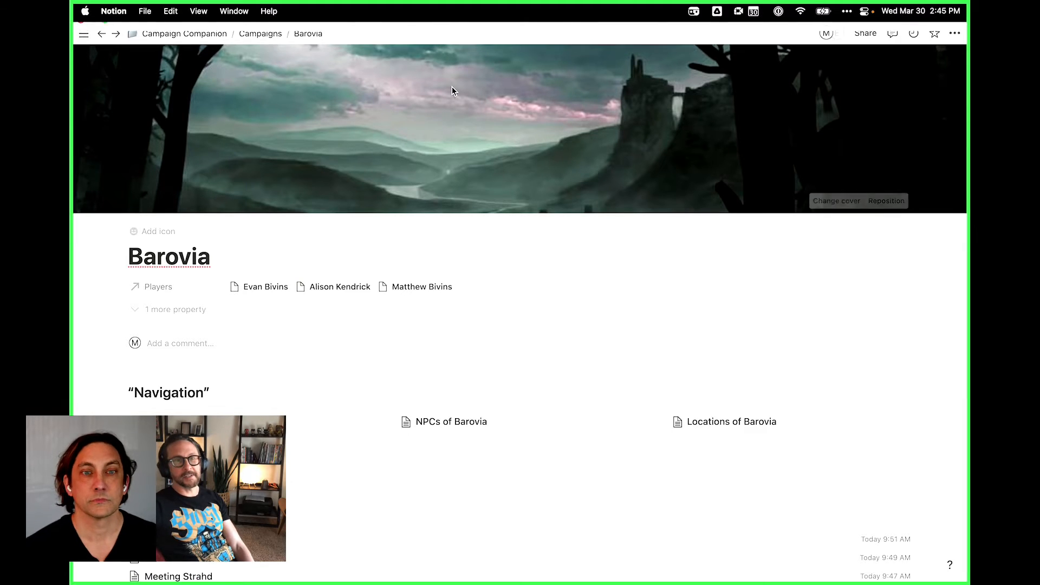
{"action": "left_click", "coordinate": [129, 265]}
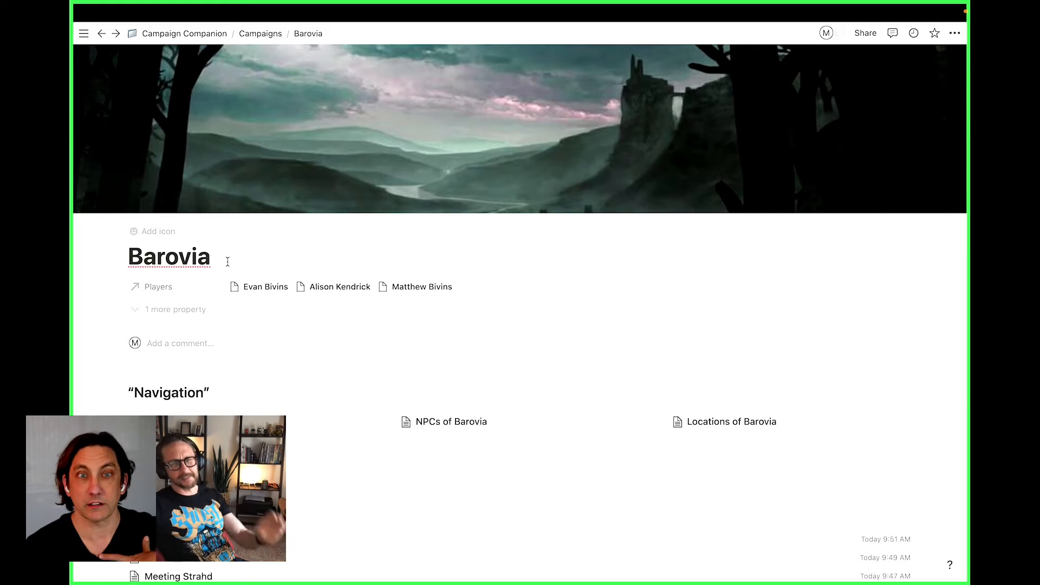
Show the Last Edited By property in the Most Recent Journals list
{"action": "scroll", "coordinate": [228, 263], "scroll_direction": "down", "scroll_amount": 3}
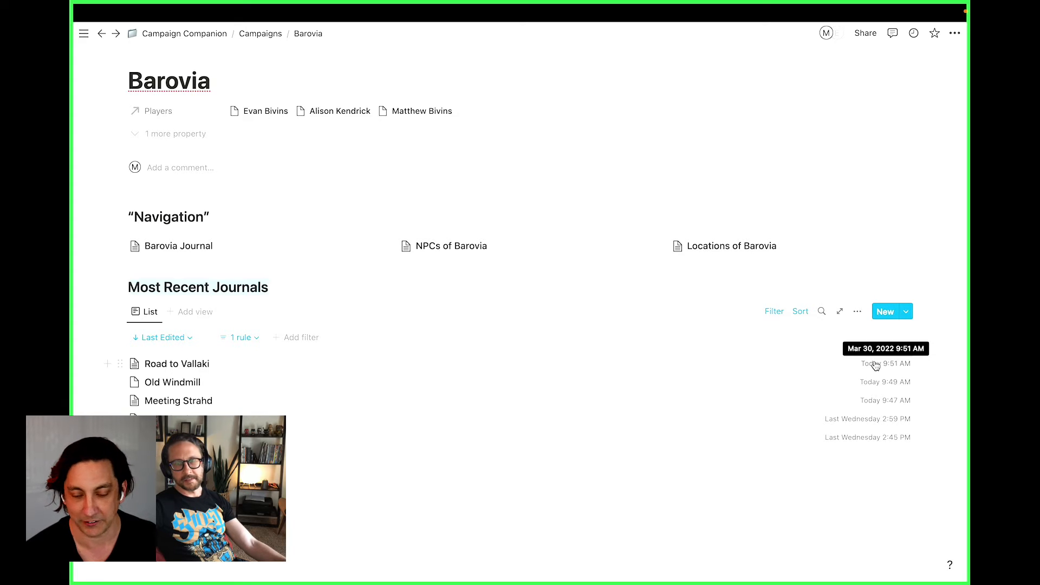
{"action": "left_click", "coordinate": [857, 312]}
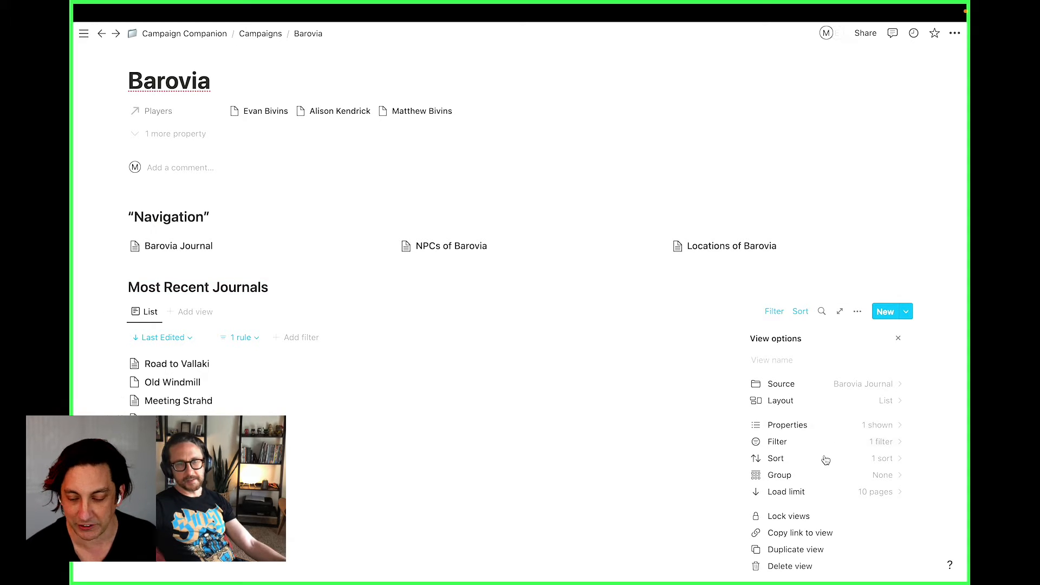
{"action": "left_click", "coordinate": [799, 425]}
{"action": "scroll", "coordinate": [799, 428], "scroll_direction": "down", "scroll_amount": 2}
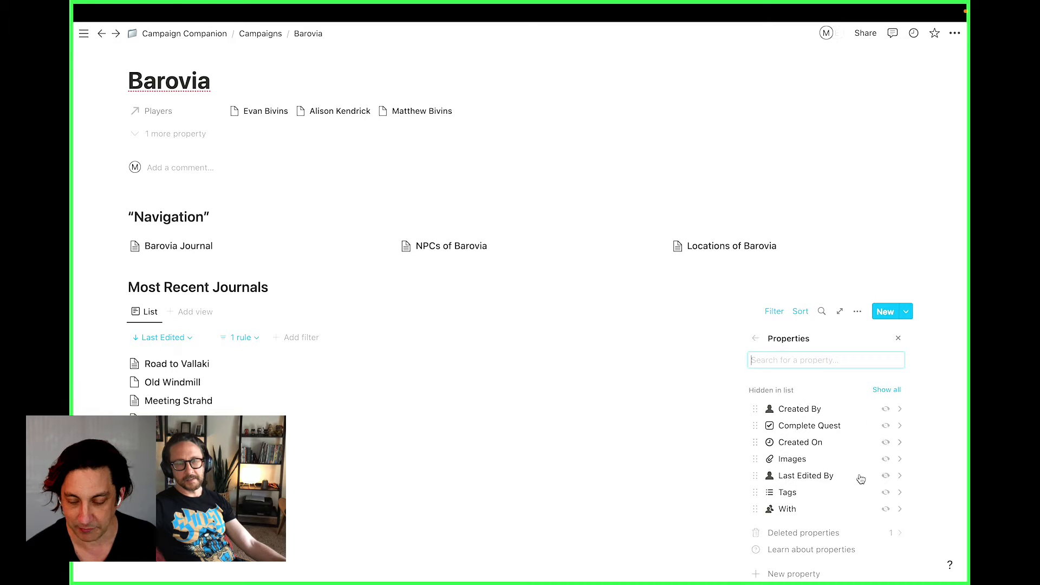
{"action": "left_click", "coordinate": [886, 476]}
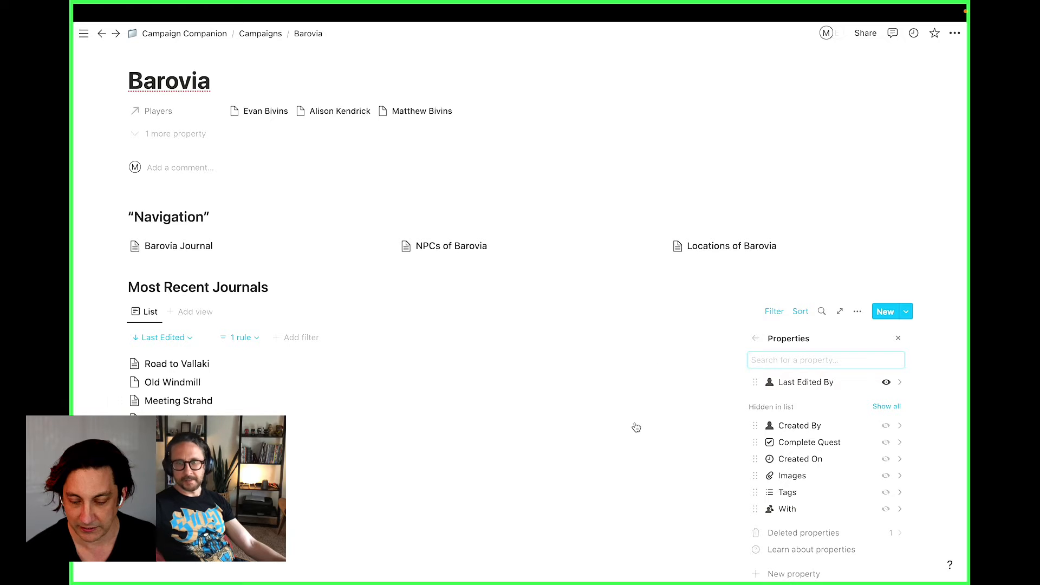
Close the list's property settings and change the heading above the list to "Most Recent Journal Entries"
{"action": "left_click", "coordinate": [668, 512]}
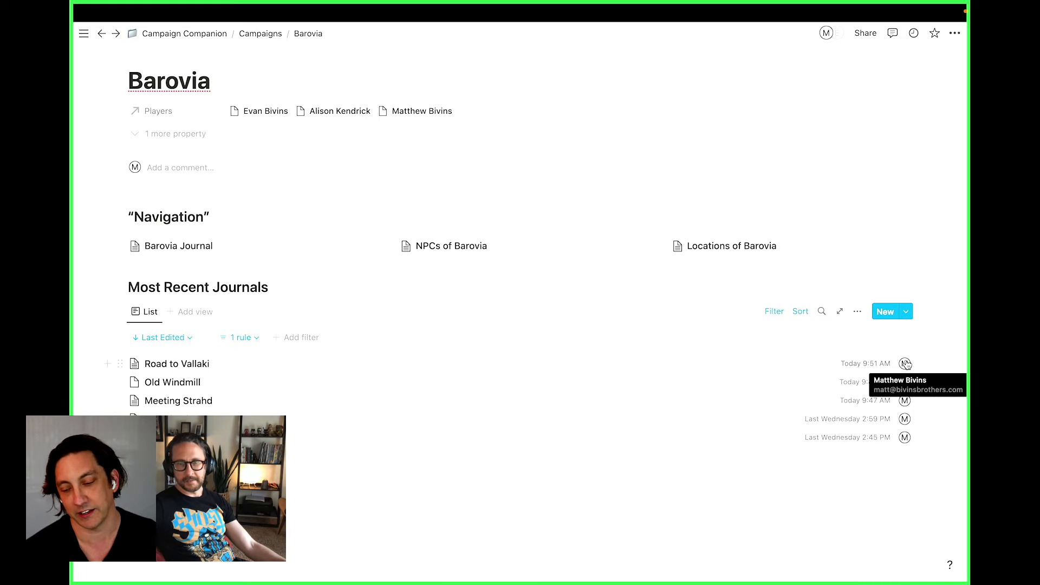
{"action": "mouse_move", "coordinate": [846, 584]}
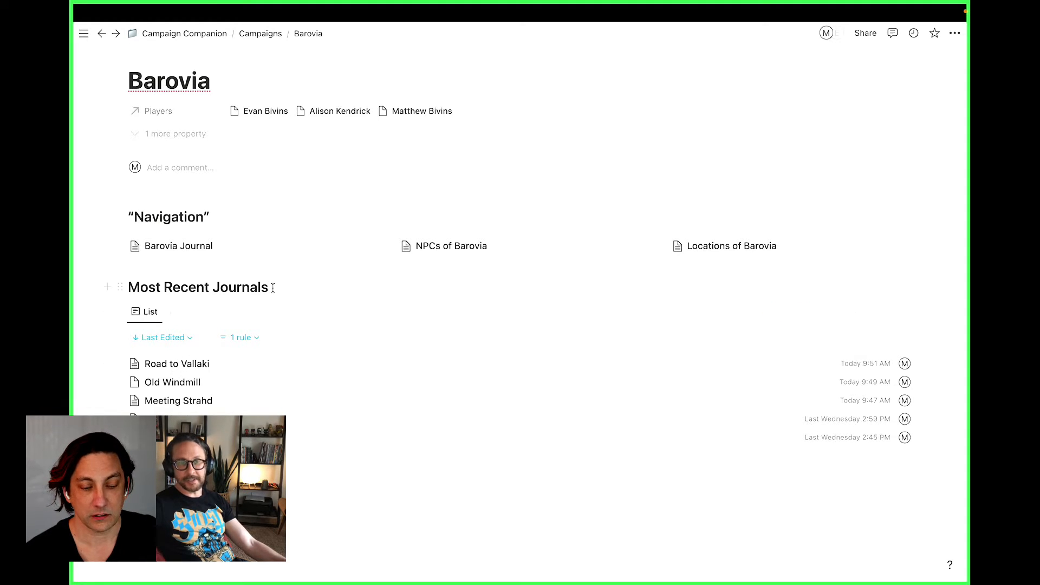
{"action": "key", "text": "BackSpace"}
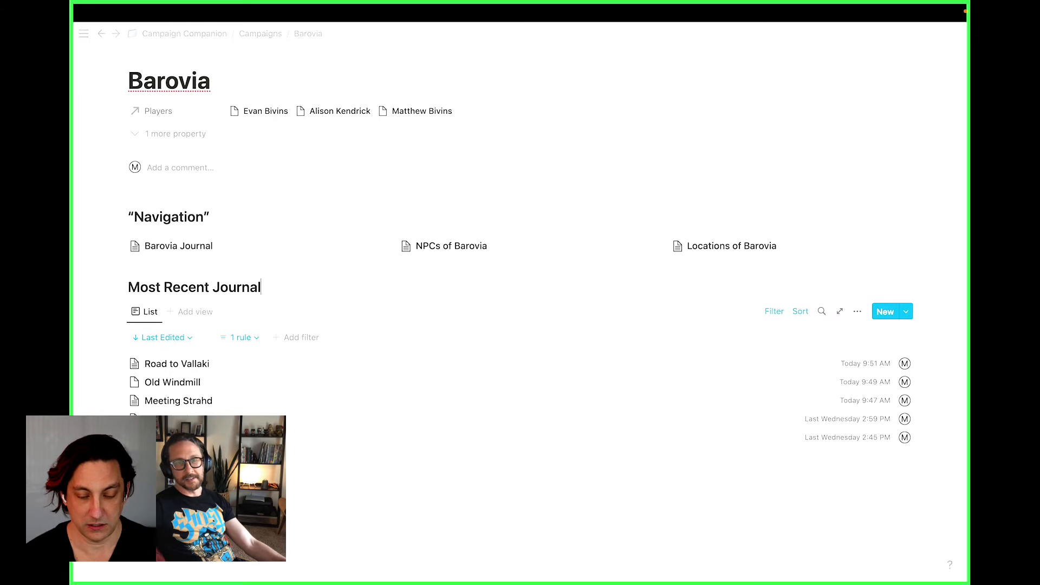
{"action": "type", "text": "Entries"}
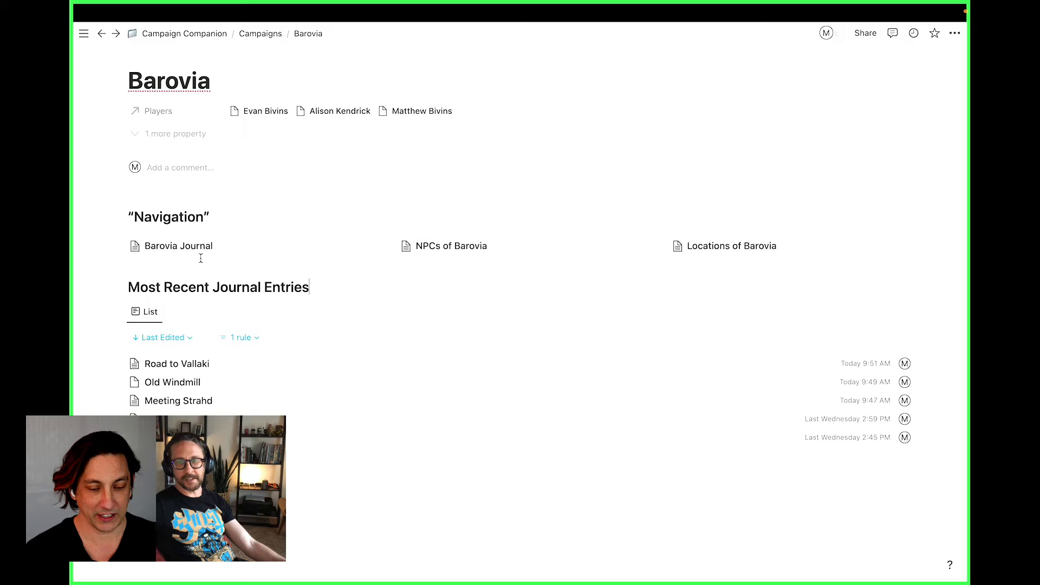
{"action": "left_click", "coordinate": [318, 291]}
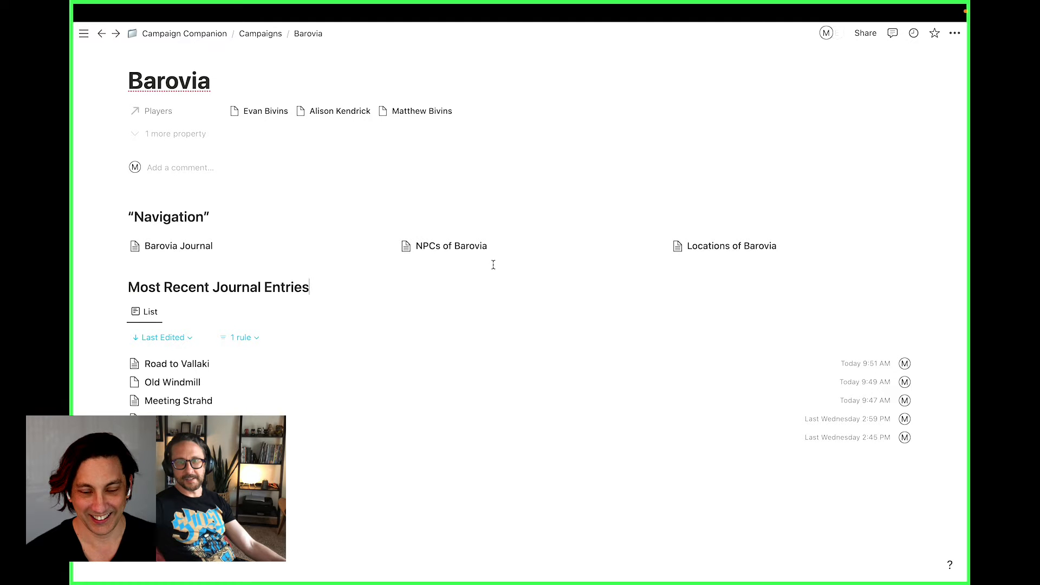
Look over the Barovia page from its cover image down to the recent journal entries
{"action": "scroll", "coordinate": [487, 287], "scroll_direction": "down", "scroll_amount": 2}
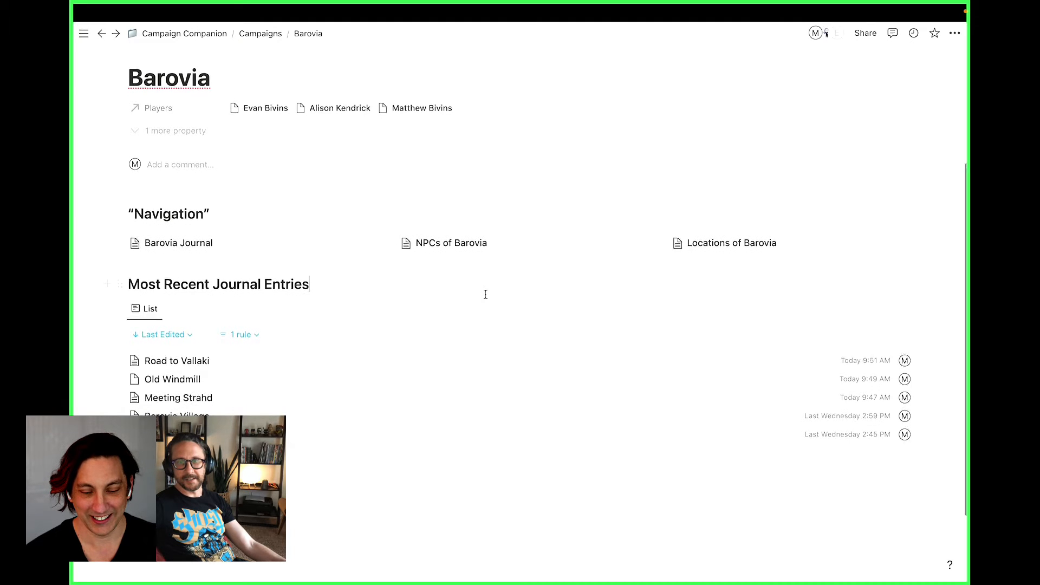
{"action": "scroll", "coordinate": [485, 294], "scroll_direction": "up", "scroll_amount": 5}
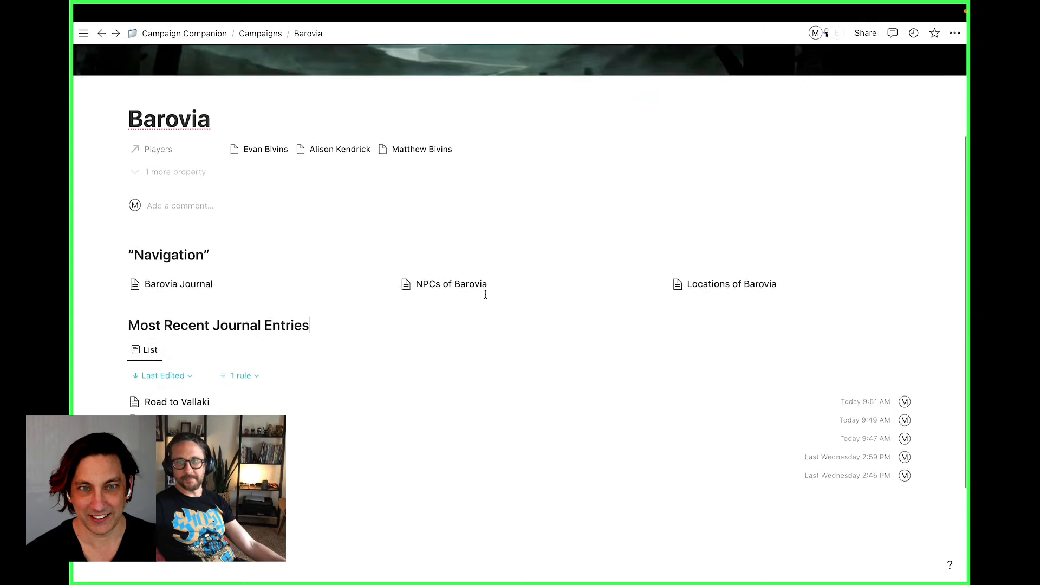
{"action": "scroll", "coordinate": [485, 294], "scroll_direction": "up", "scroll_amount": 2}
{"action": "scroll", "coordinate": [485, 294], "scroll_direction": "down", "scroll_amount": 3}
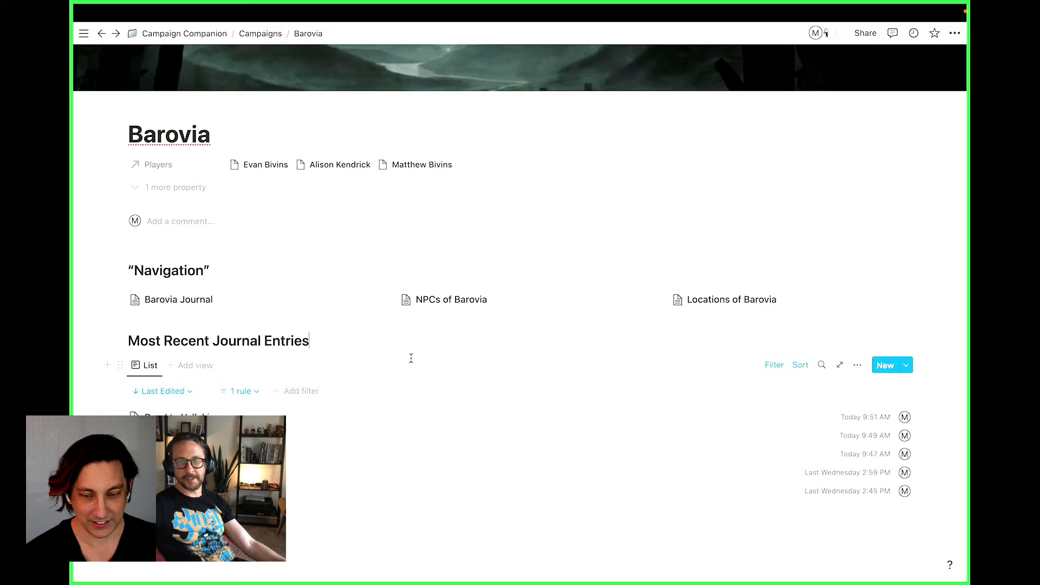
{"action": "mouse_move", "coordinate": [439, 558]}
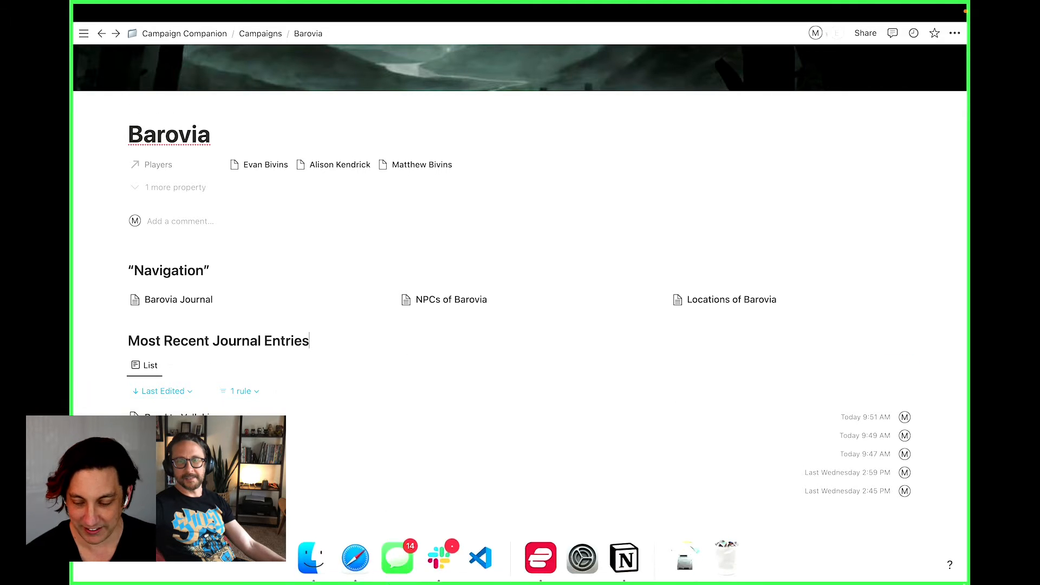
{"action": "mouse_move", "coordinate": [377, 15]}
{"action": "scroll", "coordinate": [374, 108], "scroll_direction": "down", "scroll_amount": 3}
{"action": "scroll", "coordinate": [371, 111], "scroll_direction": "up", "scroll_amount": 5}
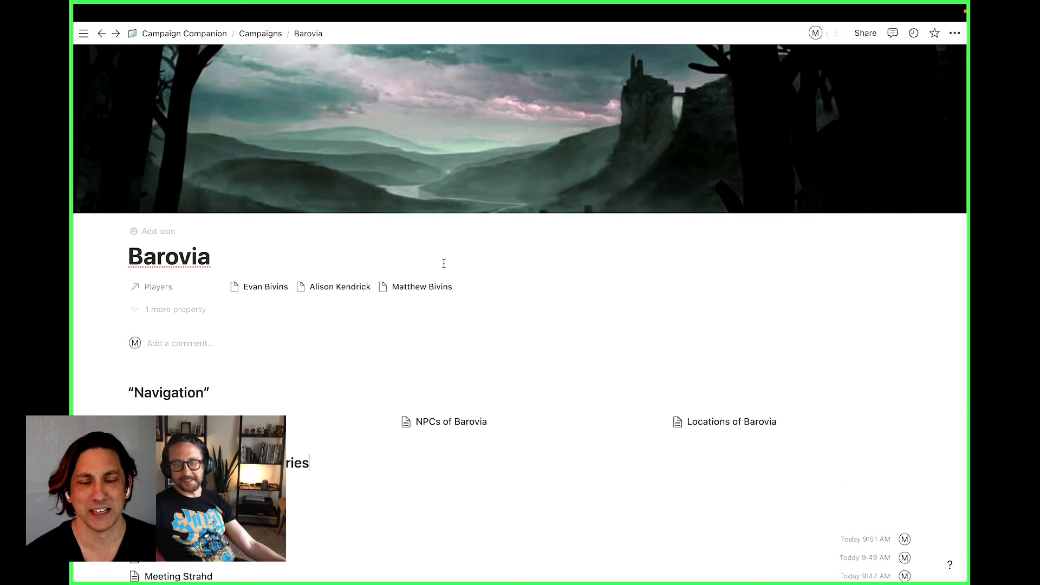
{"action": "scroll", "coordinate": [371, 453], "scroll_direction": "down", "scroll_amount": 5}
Glance at the Campaign Companion site in Safari, then return to Notion and take its window out of full screen
{"action": "key", "text": "ctrl+Left"}
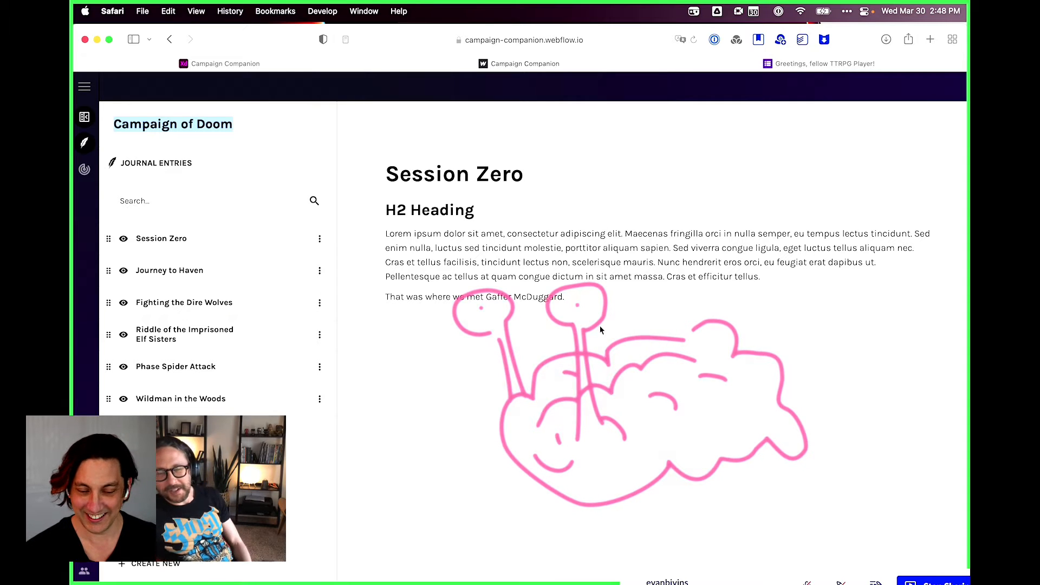
{"action": "key", "text": "ctrl+Right"}
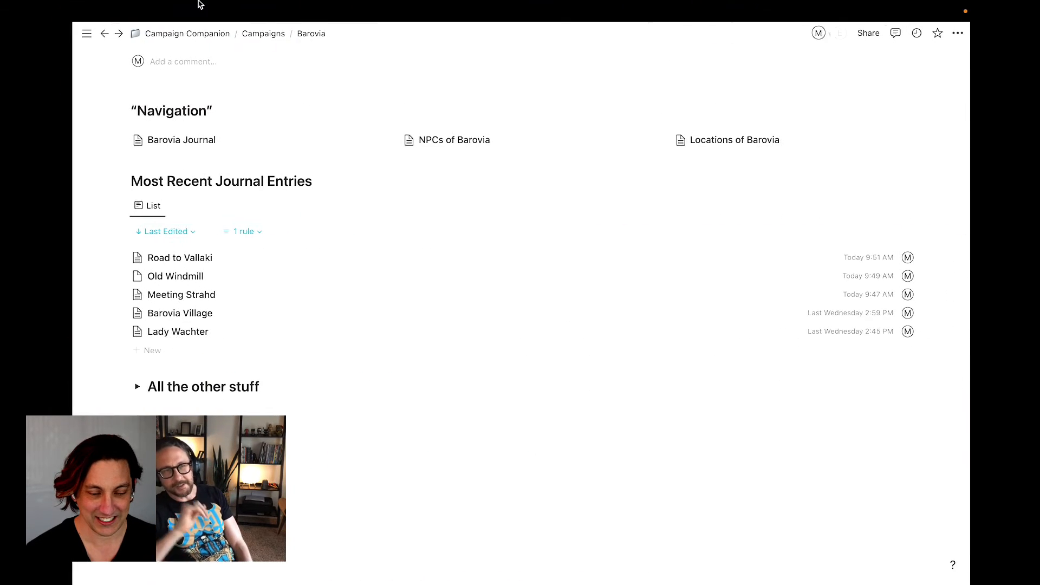
{"action": "mouse_move", "coordinate": [149, 7]}
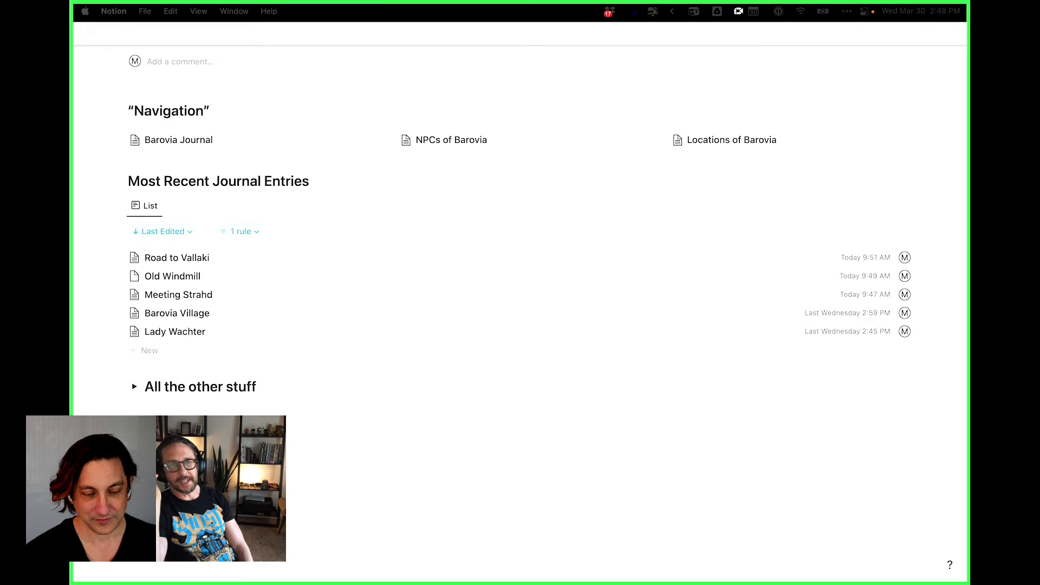
{"action": "left_click", "coordinate": [105, 36]}
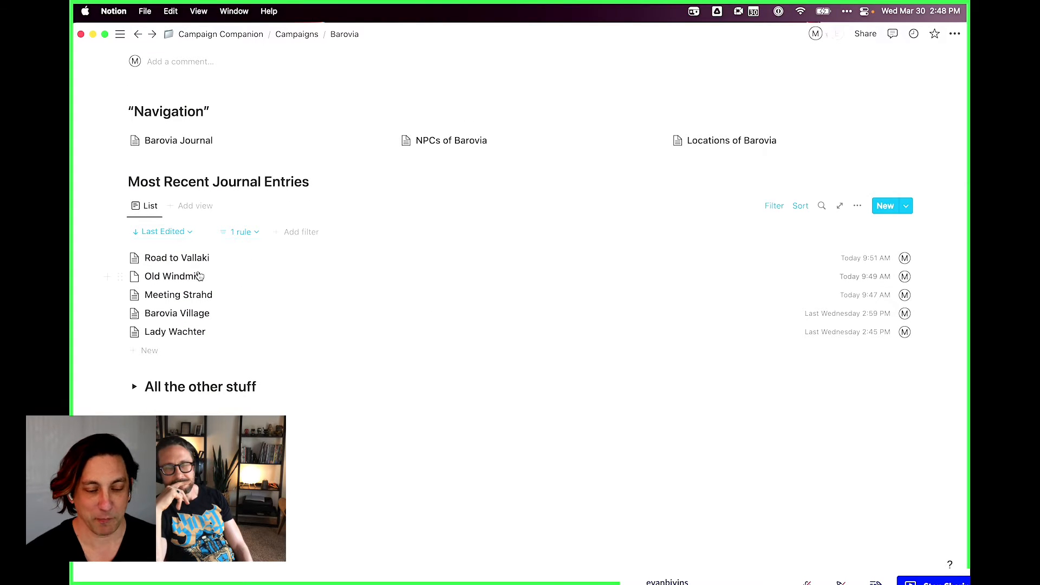
Open the Road to Vallaki entry from Most Recent Journal Entries and restore it from the trash
{"action": "left_click", "coordinate": [197, 264]}
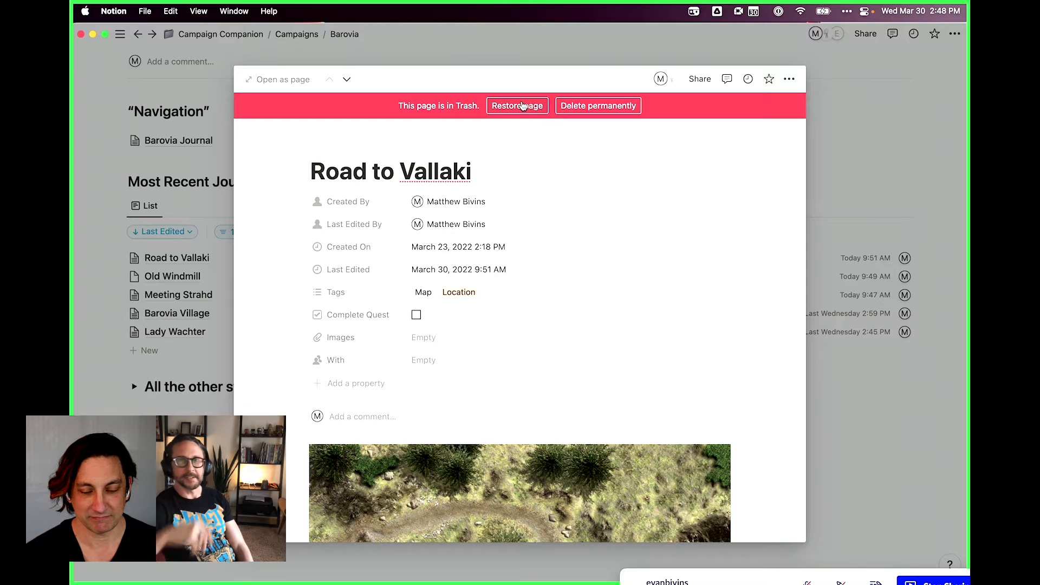
{"action": "left_click", "coordinate": [517, 107]}
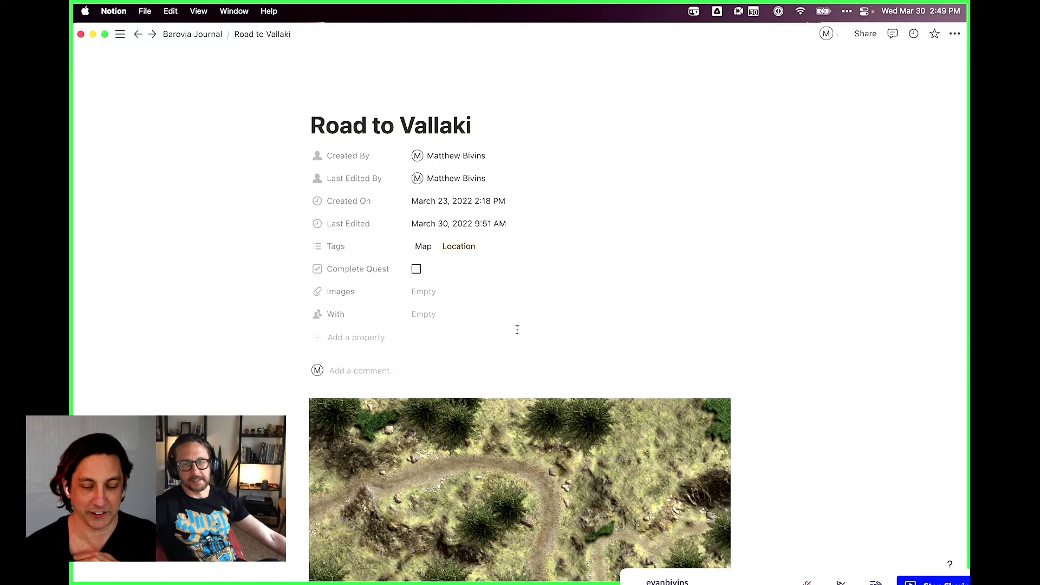
Review the Road to Vallaki entry's title, properties, map image and journal text with its linked pages
{"action": "scroll", "coordinate": [508, 342], "scroll_direction": "down", "scroll_amount": 5}
{"action": "scroll", "coordinate": [509, 343], "scroll_direction": "up", "scroll_amount": 5}
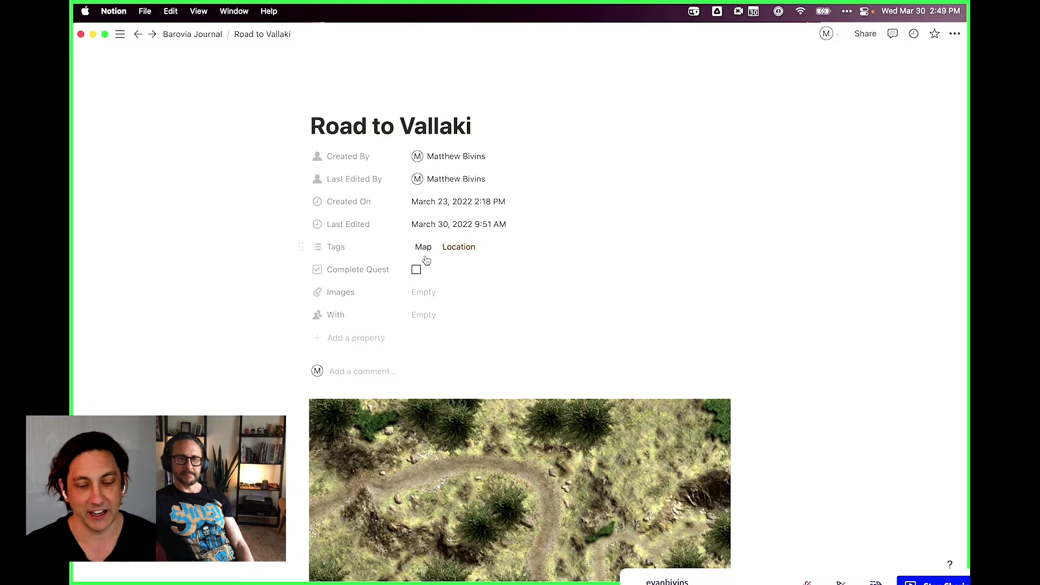
{"action": "scroll", "coordinate": [456, 276], "scroll_direction": "down", "scroll_amount": 6}
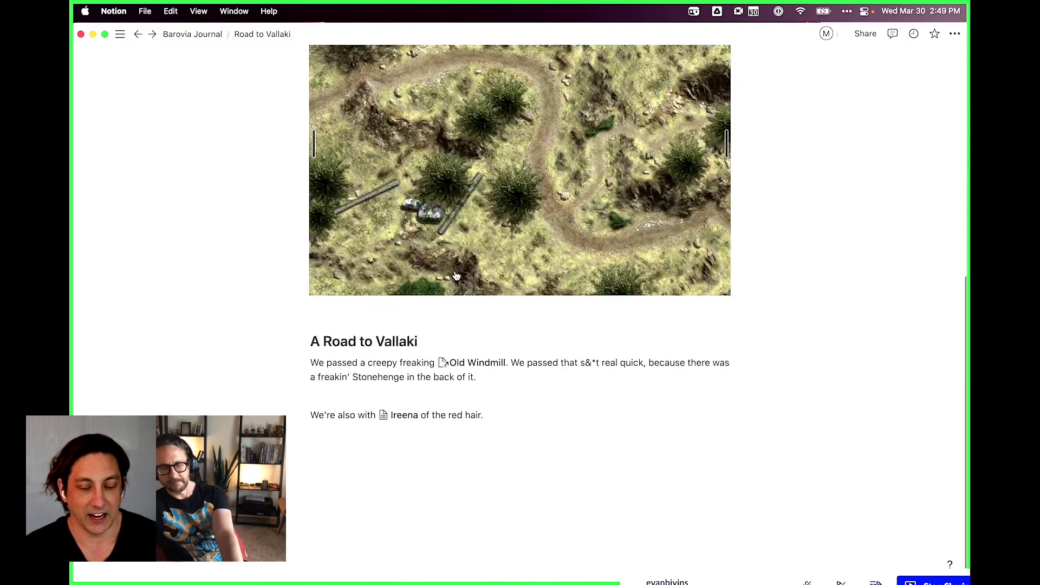
{"action": "scroll", "coordinate": [456, 276], "scroll_direction": "up", "scroll_amount": 4}
{"action": "scroll", "coordinate": [456, 276], "scroll_direction": "down", "scroll_amount": 5}
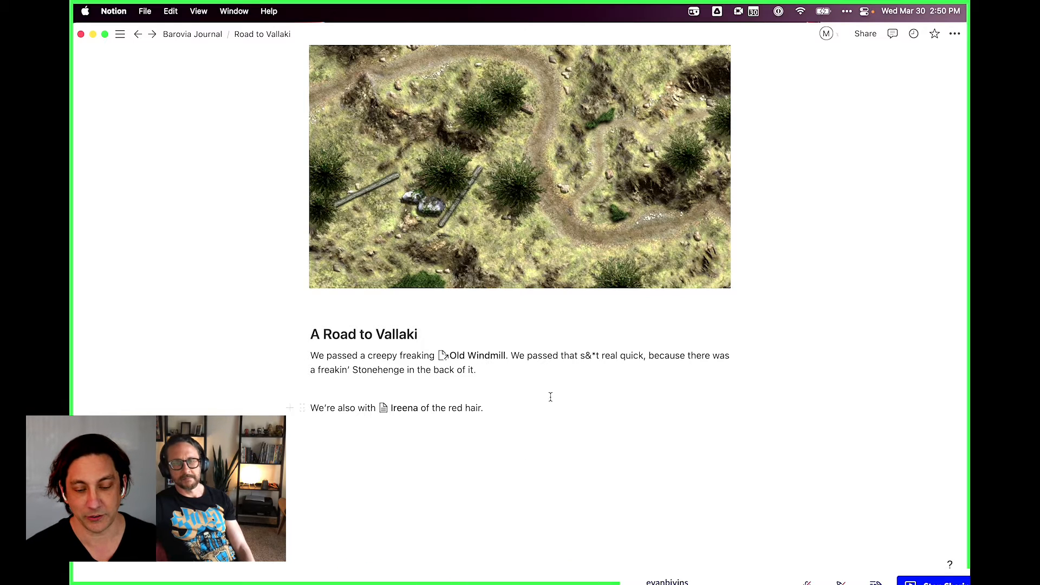
{"action": "scroll", "coordinate": [554, 392], "scroll_direction": "up", "scroll_amount": 10}
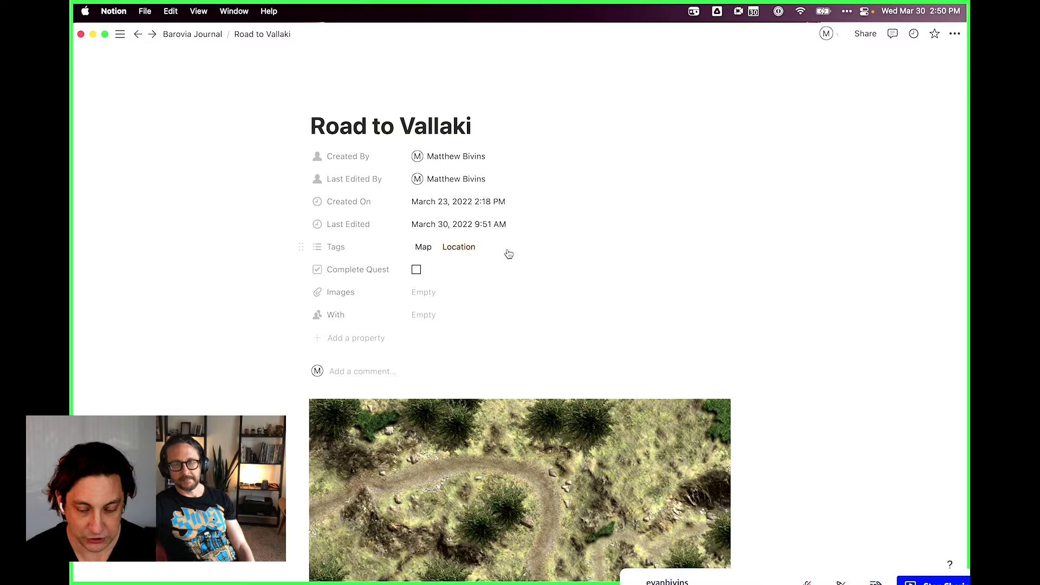
{"action": "left_click_drag", "start_coordinate": [478, 132], "coordinate": [298, 129]}
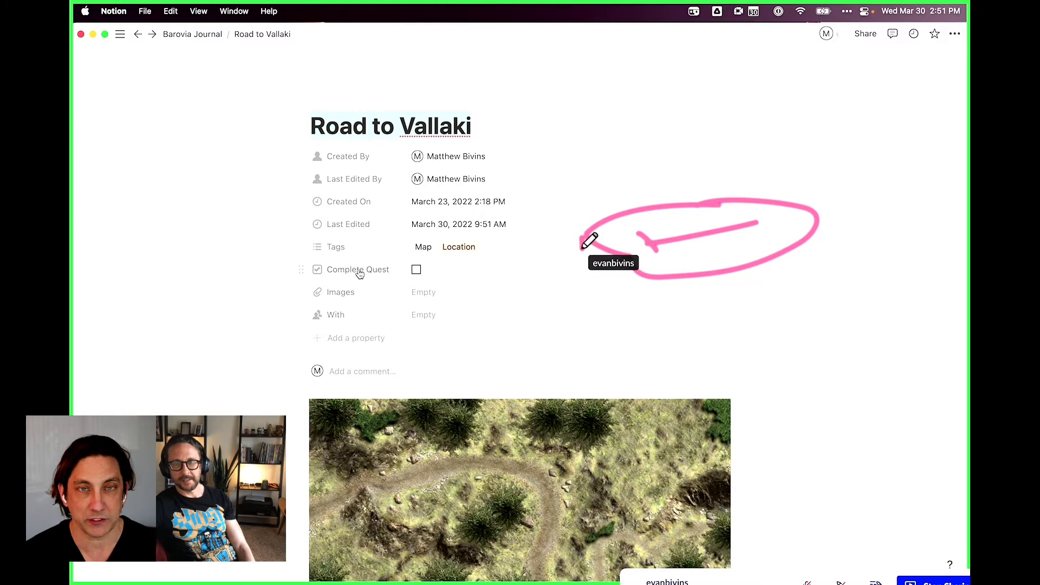
Delete the Complete Quest property from the Road to Vallaki entry and confirm the deletion
{"action": "left_click", "coordinate": [359, 274]}
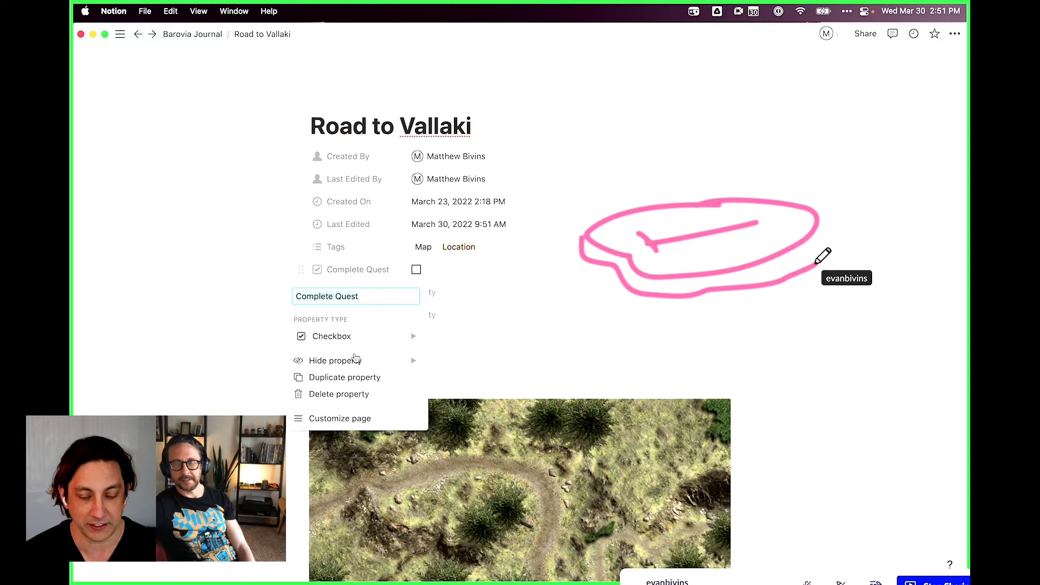
{"action": "mouse_move", "coordinate": [352, 323]}
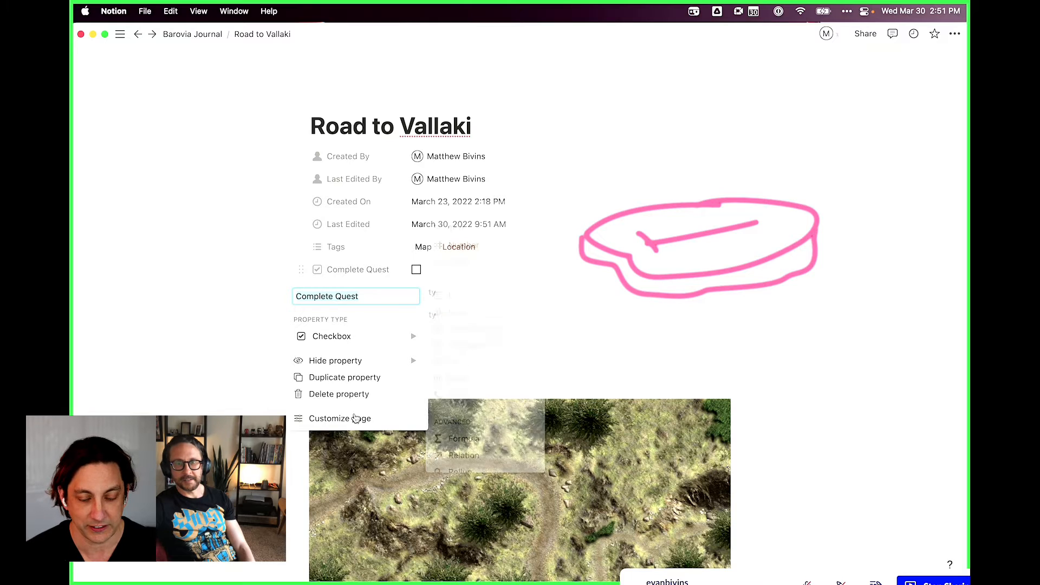
{"action": "left_click", "coordinate": [342, 394]}
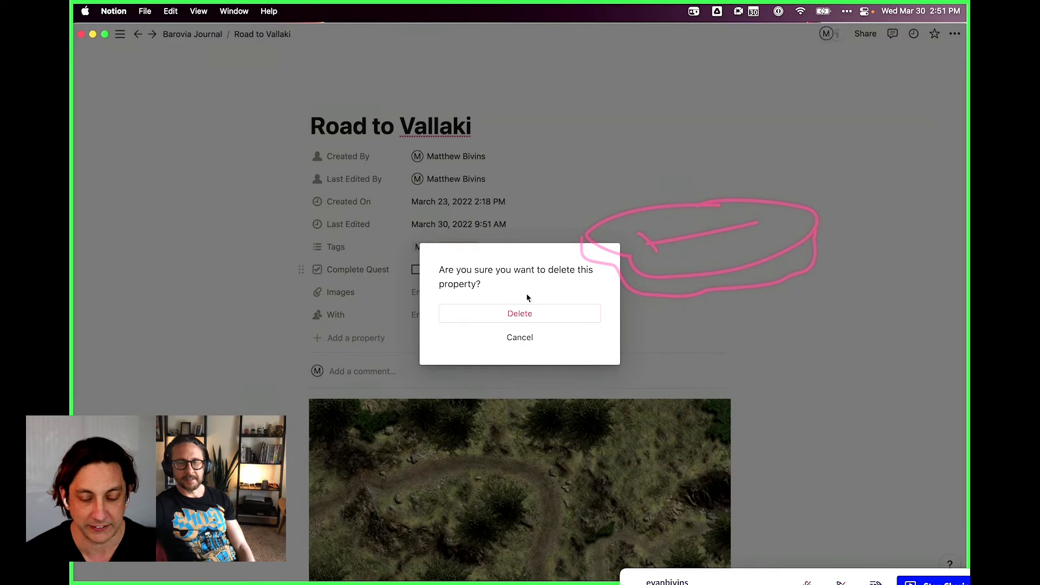
{"action": "left_click", "coordinate": [485, 312]}
Create a Vistani tag on the Road to Vallaki entry and remove its Map tag
{"action": "scroll", "coordinate": [418, 490], "scroll_direction": "down", "scroll_amount": 4}
{"action": "scroll", "coordinate": [419, 490], "scroll_direction": "up", "scroll_amount": 4}
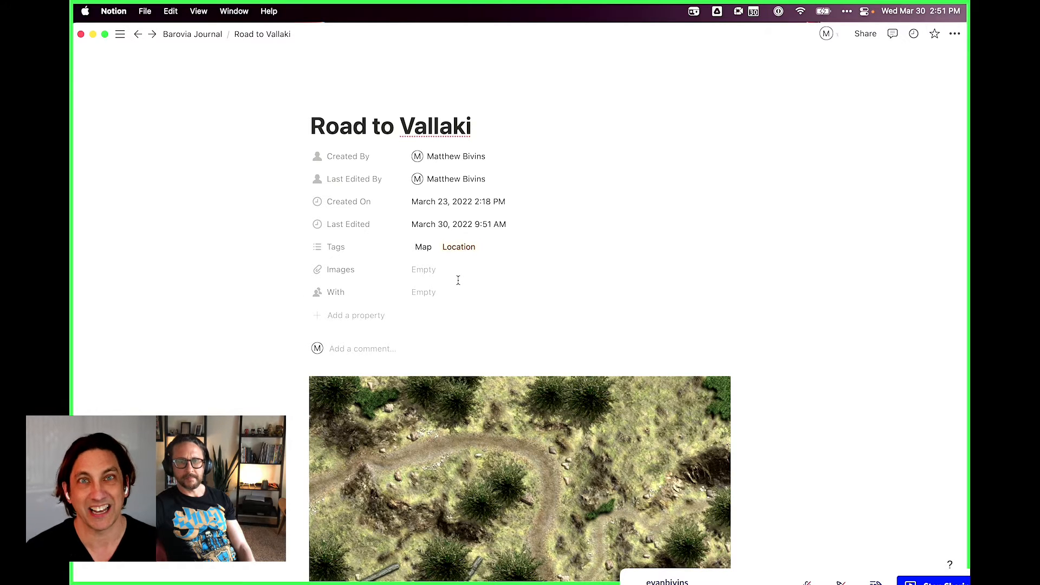
{"action": "left_click", "coordinate": [497, 248]}
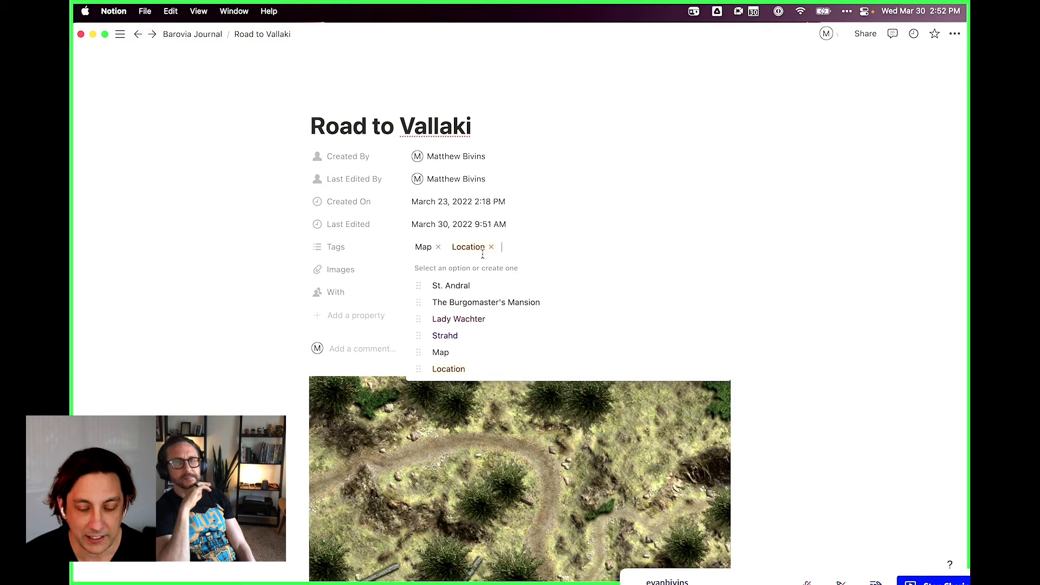
{"action": "type", "text": "Vistani"}
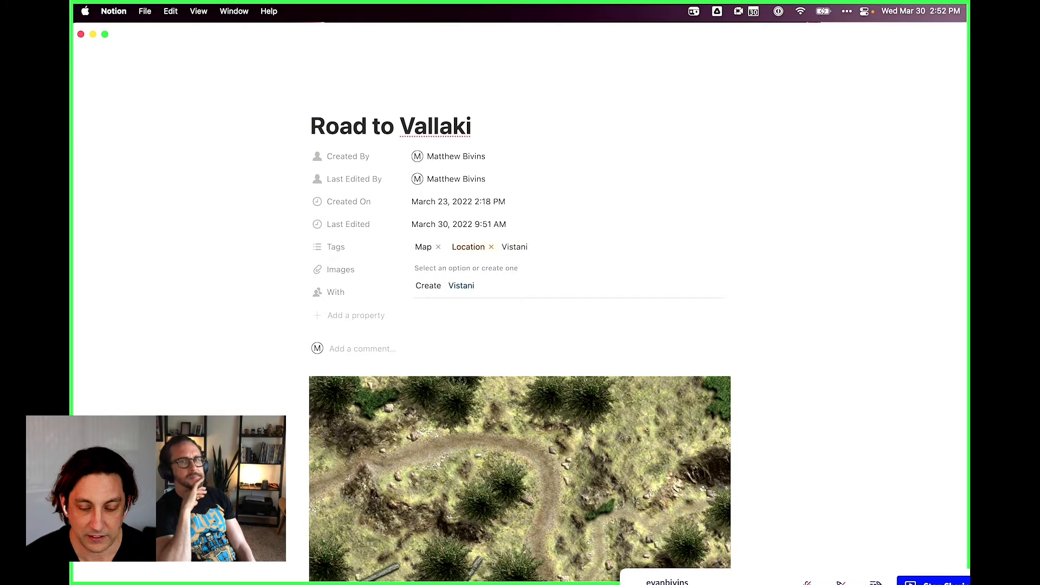
{"action": "left_click", "coordinate": [466, 287]}
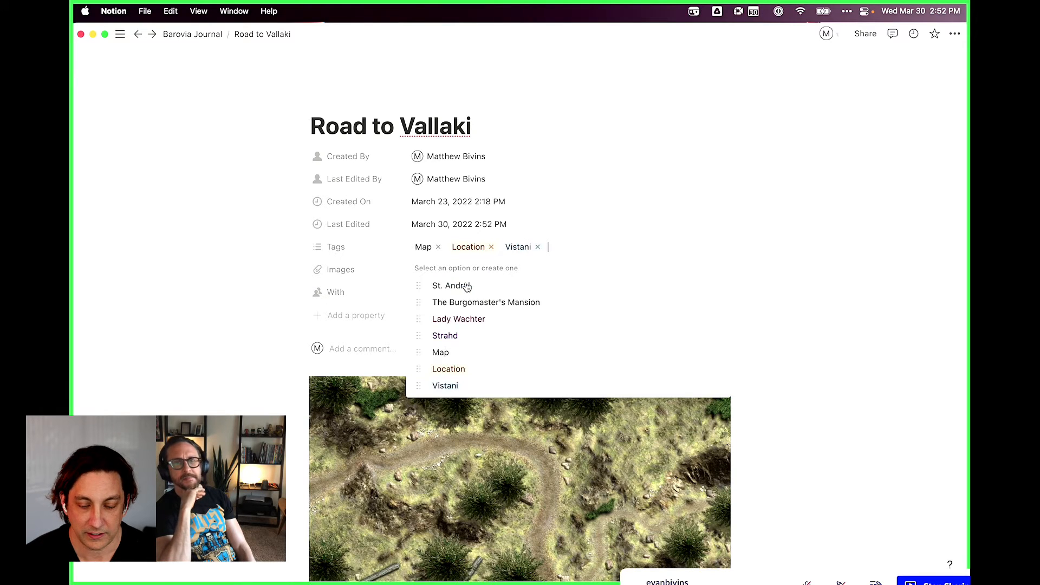
{"action": "left_click", "coordinate": [438, 246]}
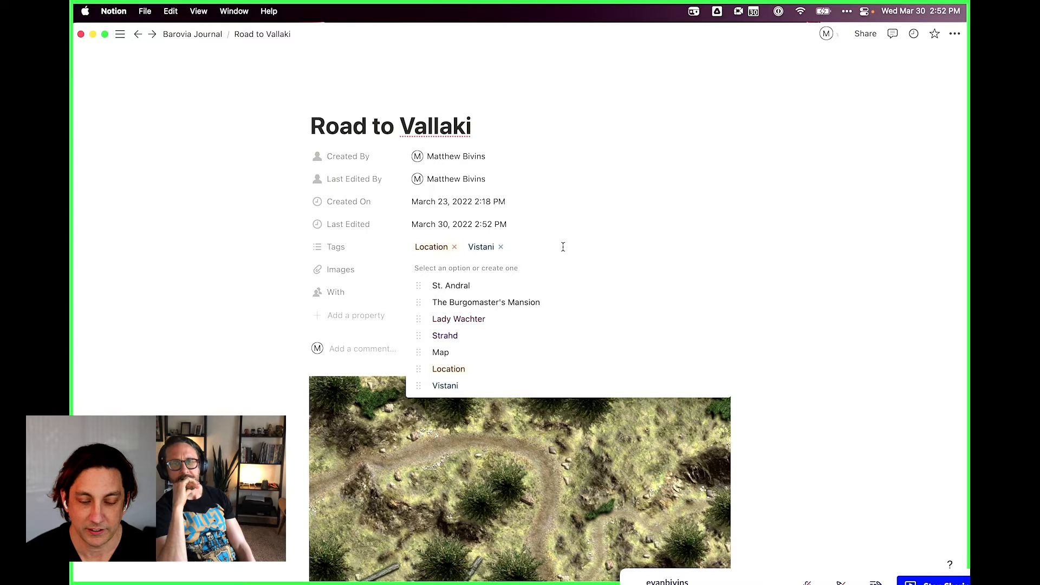
{"action": "left_click", "coordinate": [216, 288]}
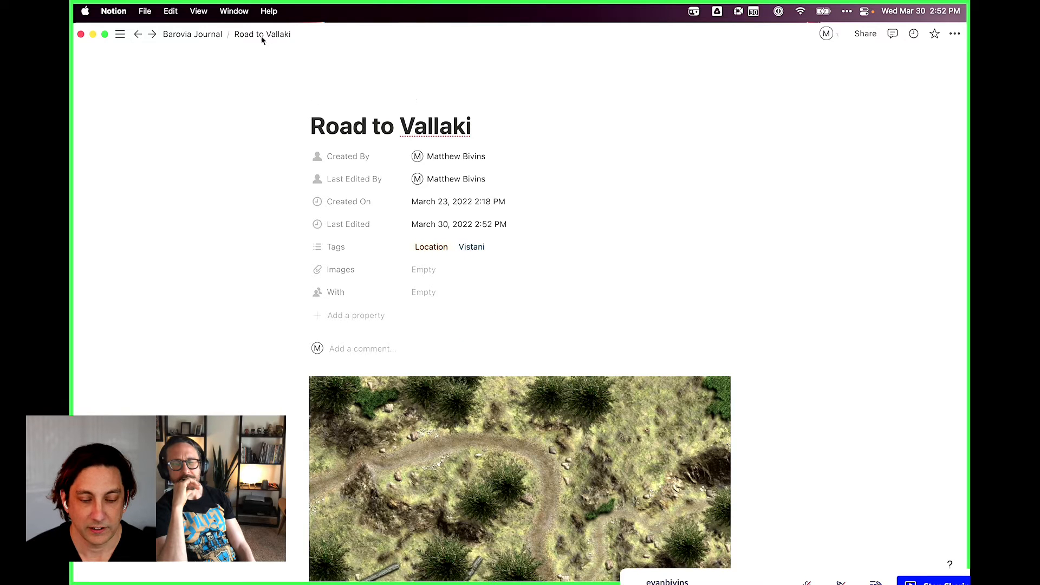
Open the Barovia Village entry in Barovia Journal and remove its St. Andral, The Burgomaster's Mansion and Lady Wachter tags
{"action": "left_click", "coordinate": [212, 33]}
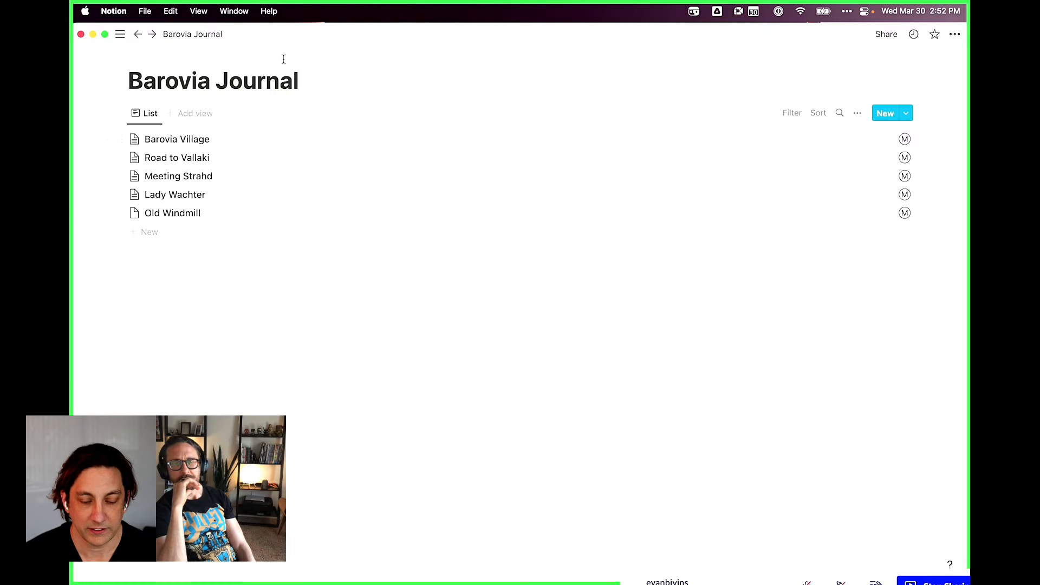
{"action": "left_click", "coordinate": [176, 141]}
{"action": "scroll", "coordinate": [576, 390], "scroll_direction": "down", "scroll_amount": 3}
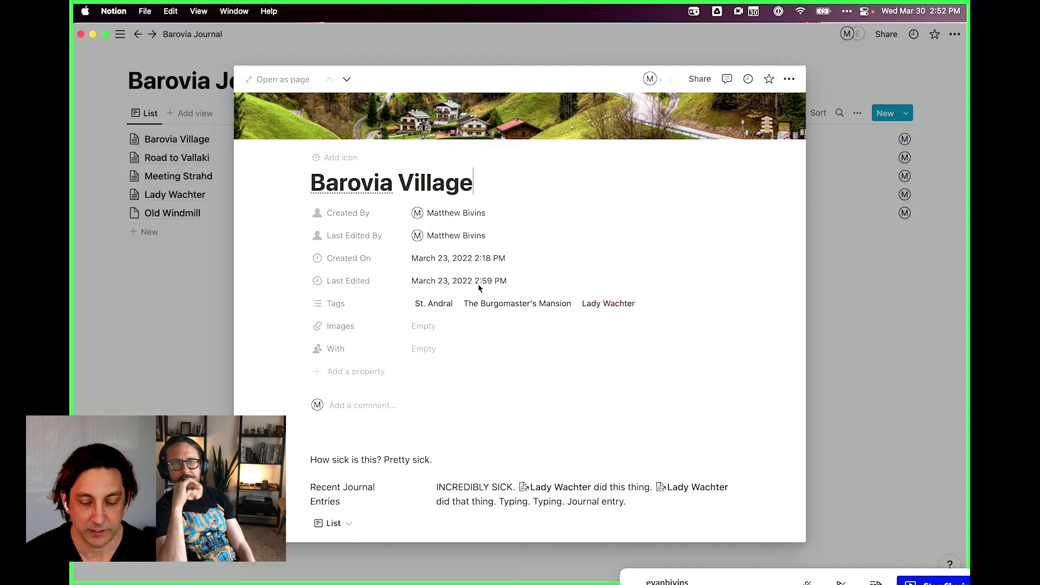
{"action": "left_click", "coordinate": [662, 305]}
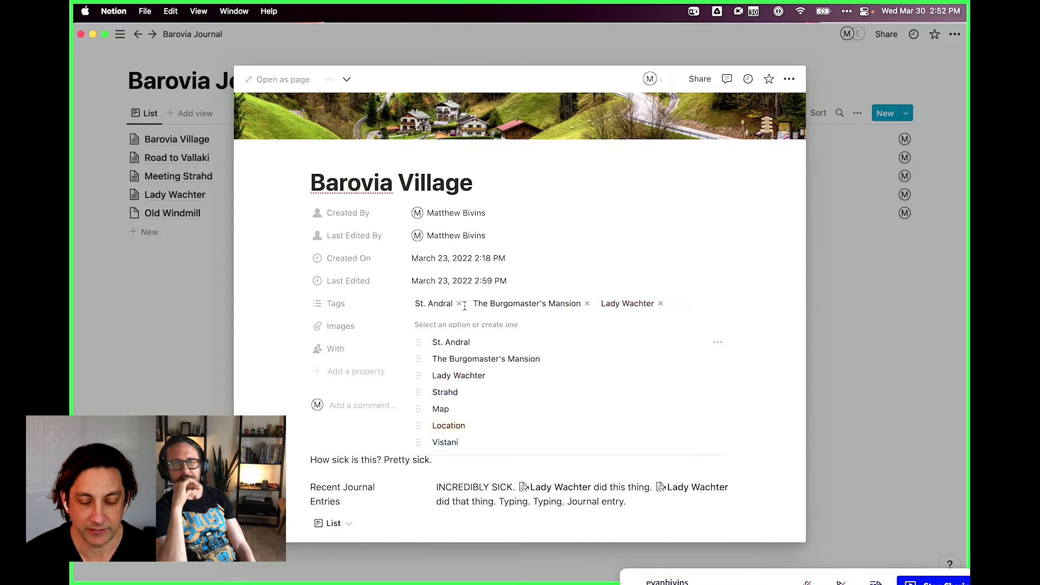
{"action": "left_click", "coordinate": [460, 304]}
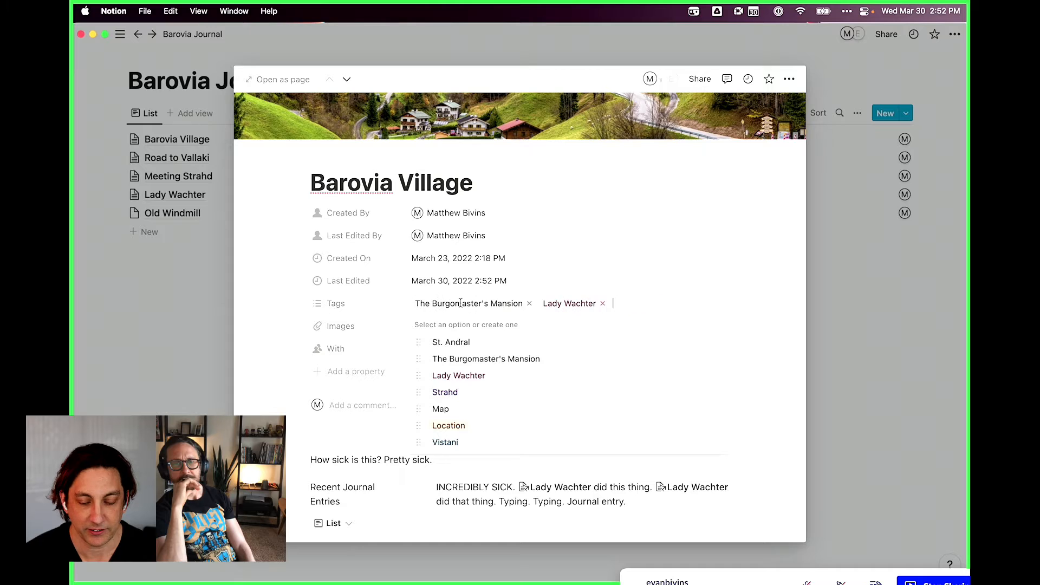
{"action": "left_click", "coordinate": [530, 303]}
{"action": "left_click", "coordinate": [476, 304]}
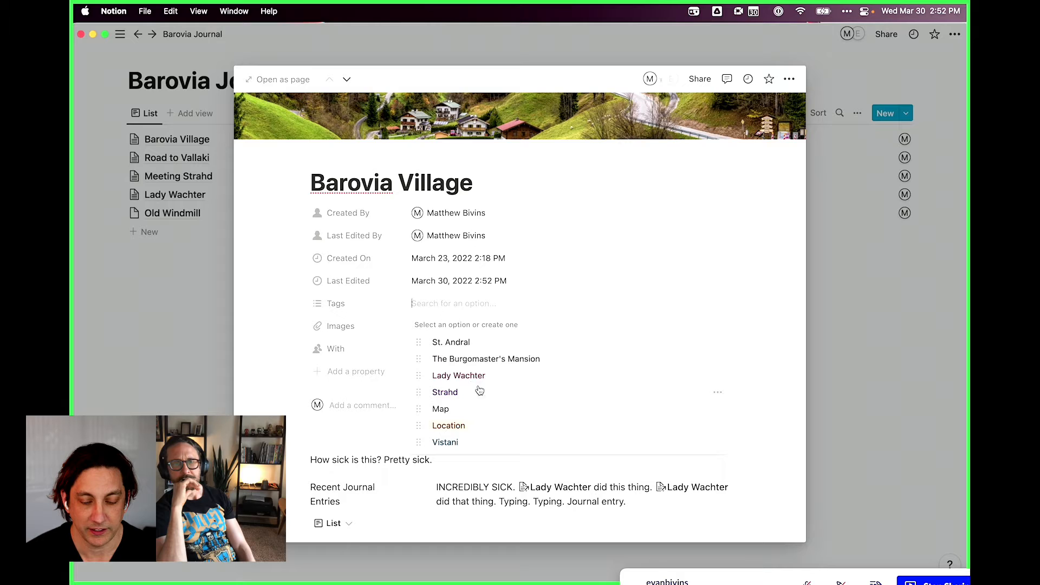
Tag the Barovia Village entry with Location and a new Granny tag, and add a new property to the entry
{"action": "left_click", "coordinate": [467, 425]}
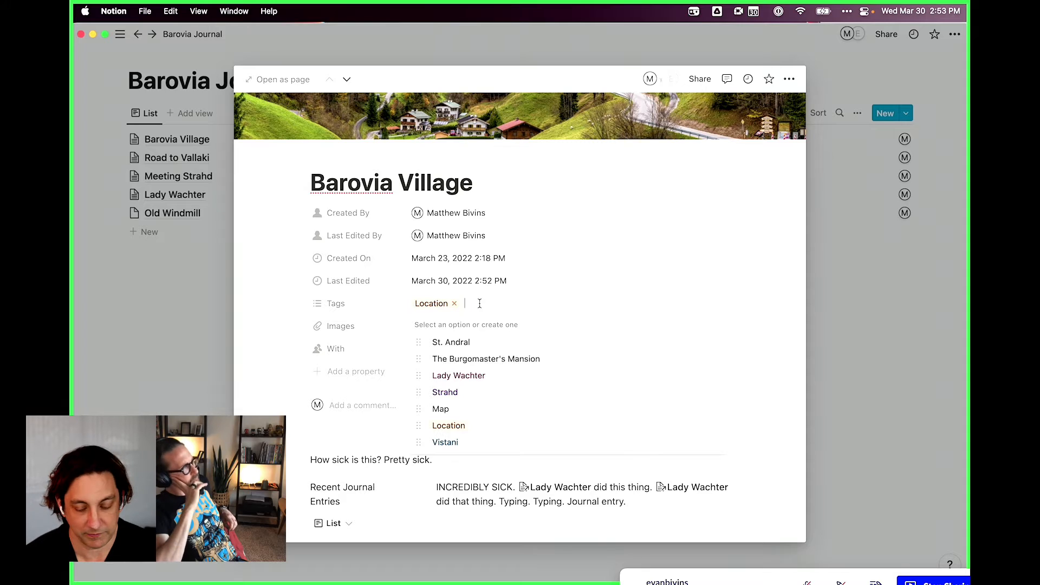
{"action": "type", "text": "Granny"}
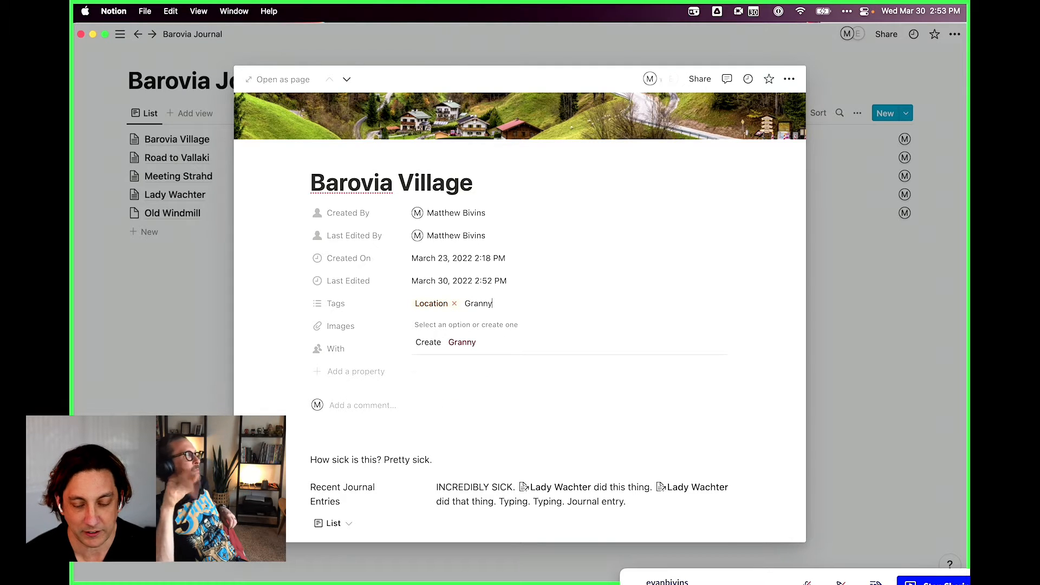
{"action": "key", "text": "Return"}
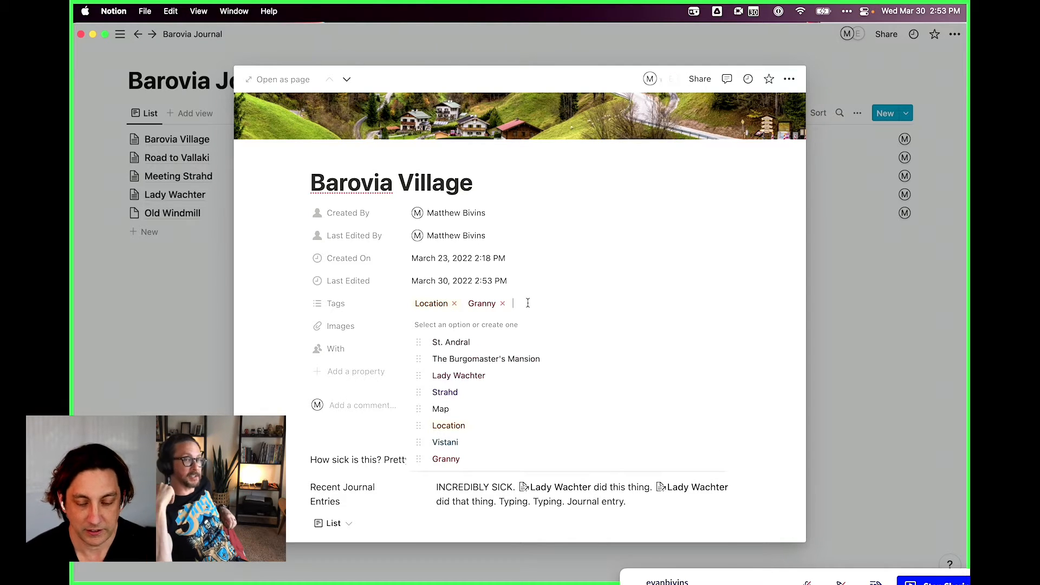
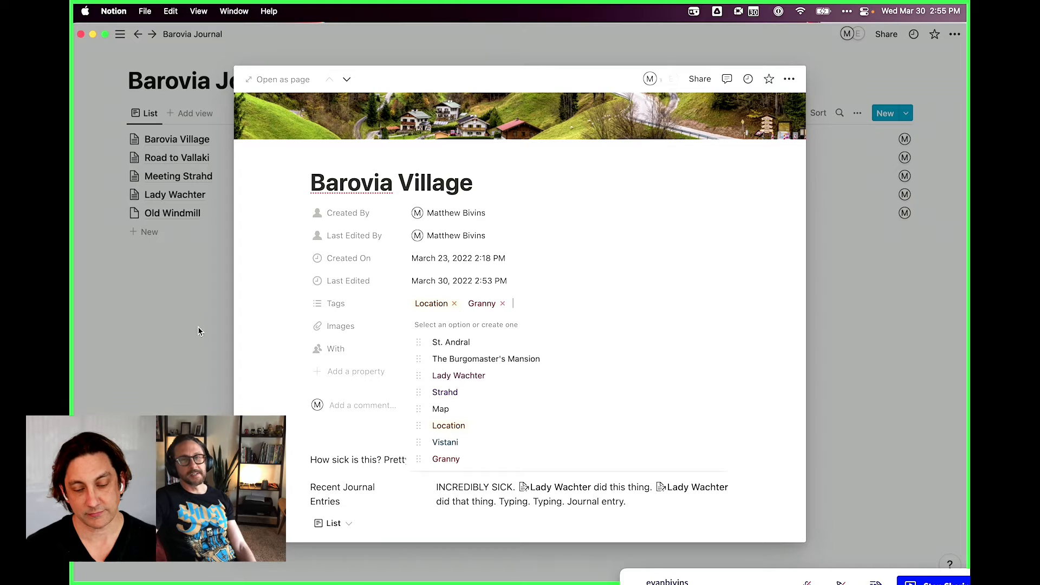
{"action": "left_click", "coordinate": [278, 369]}
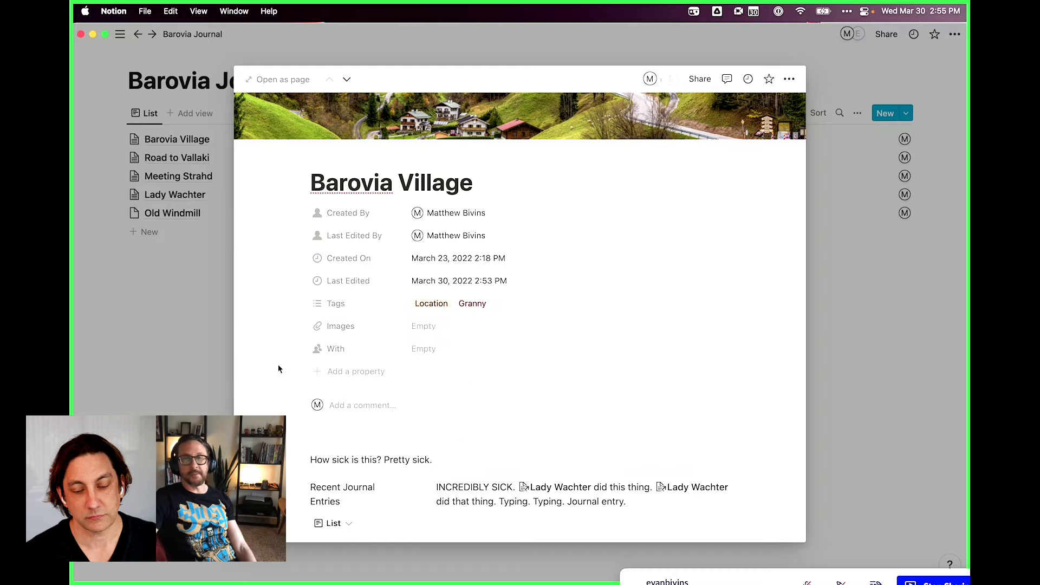
{"action": "left_click", "coordinate": [344, 372]}
{"action": "mouse_move", "coordinate": [346, 441]}
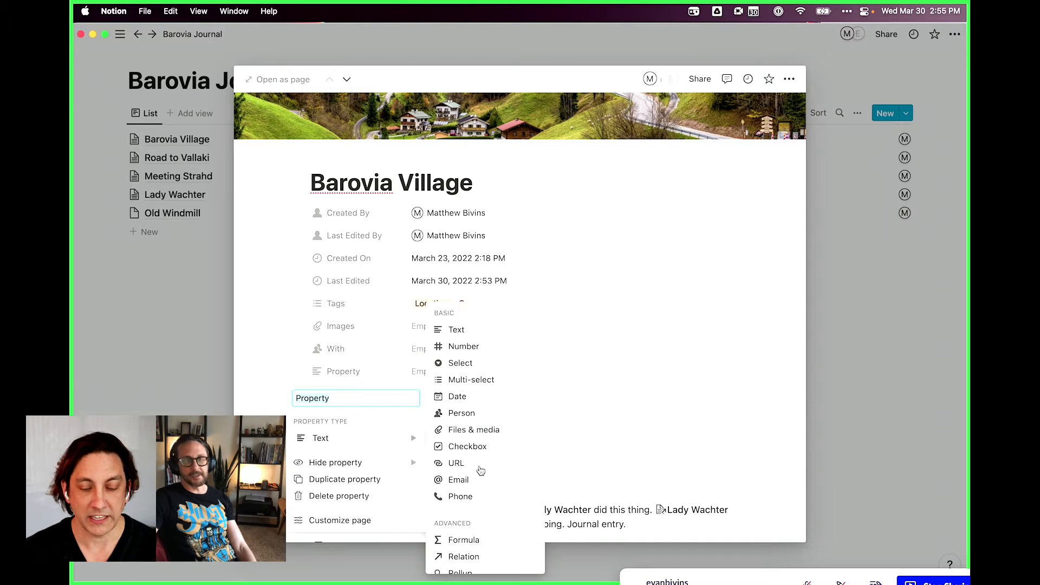
{"action": "scroll", "coordinate": [478, 529], "scroll_direction": "down", "scroll_amount": 3}
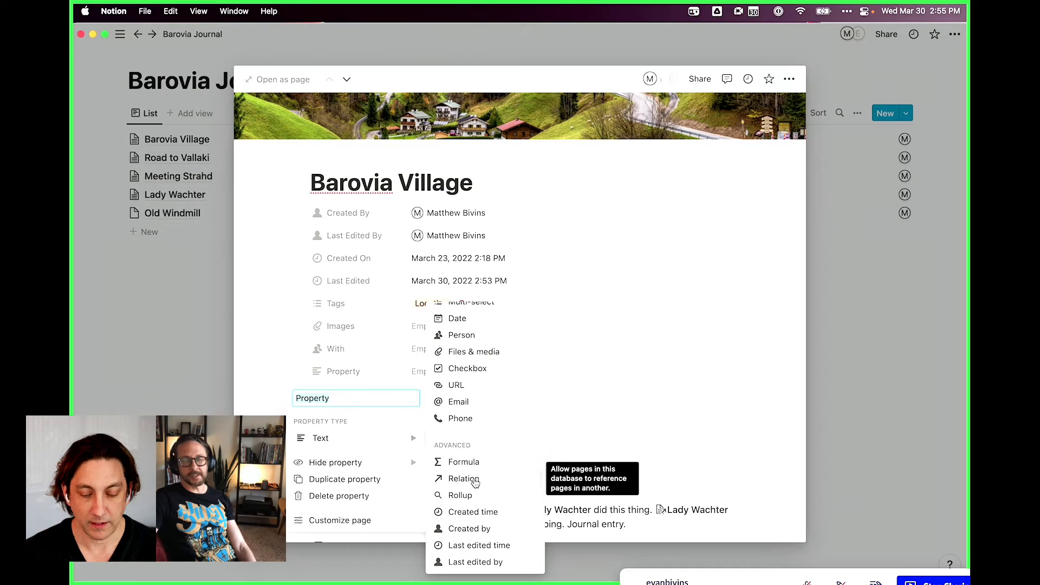
{"action": "left_click", "coordinate": [474, 480]}
{"action": "left_click", "coordinate": [513, 307]}
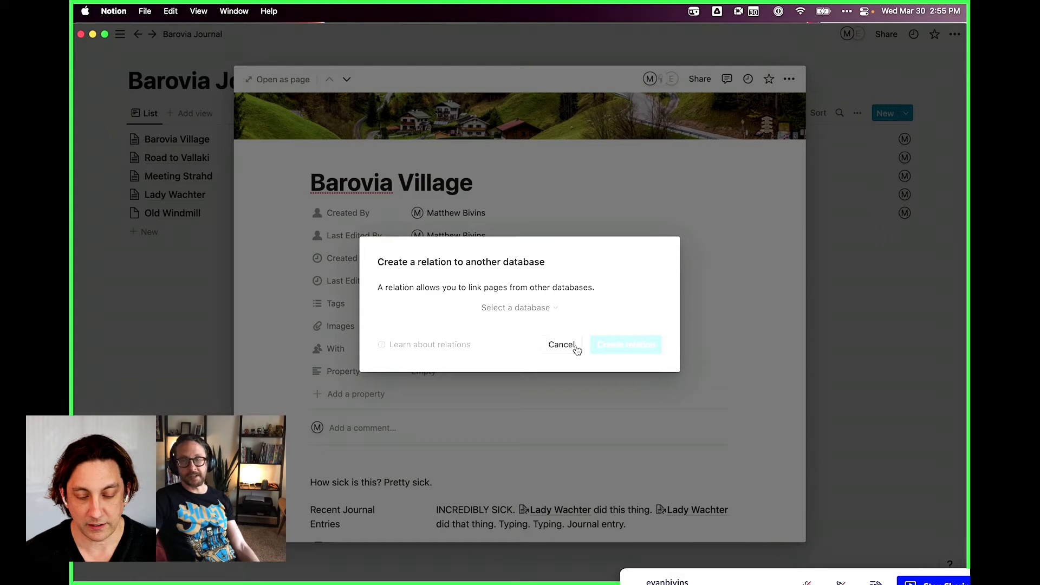
{"action": "left_click", "coordinate": [520, 308]}
{"action": "type", "text": "npcs"}
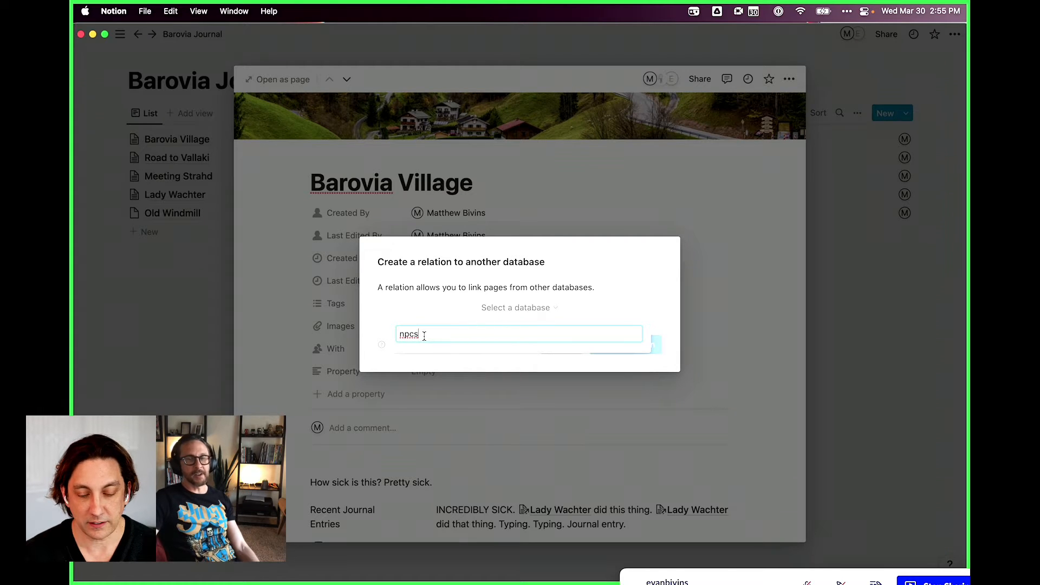
{"action": "left_click", "coordinate": [506, 308]}
{"action": "left_click", "coordinate": [505, 309]}
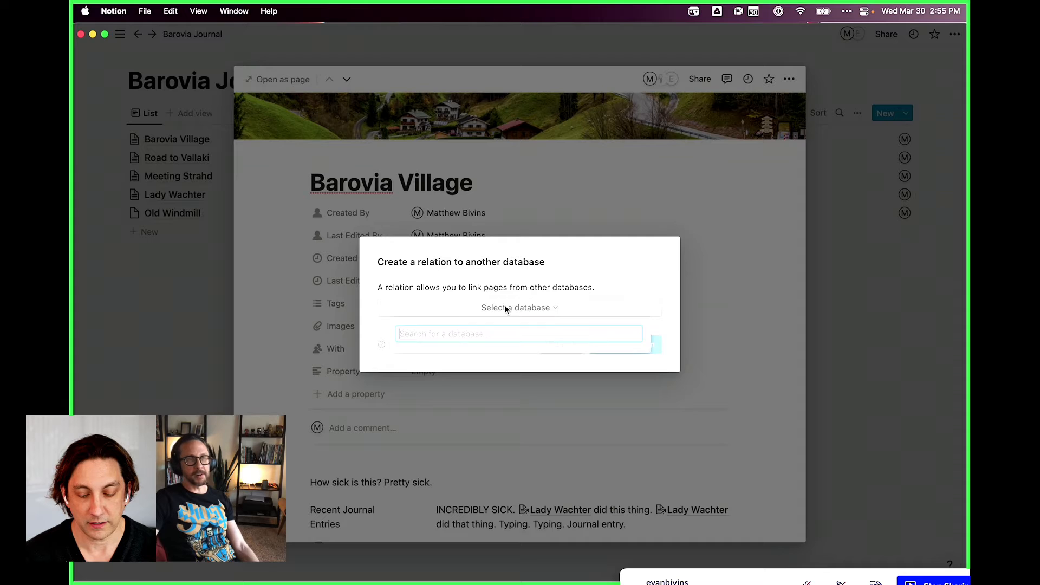
{"action": "type", "text": "npc"}
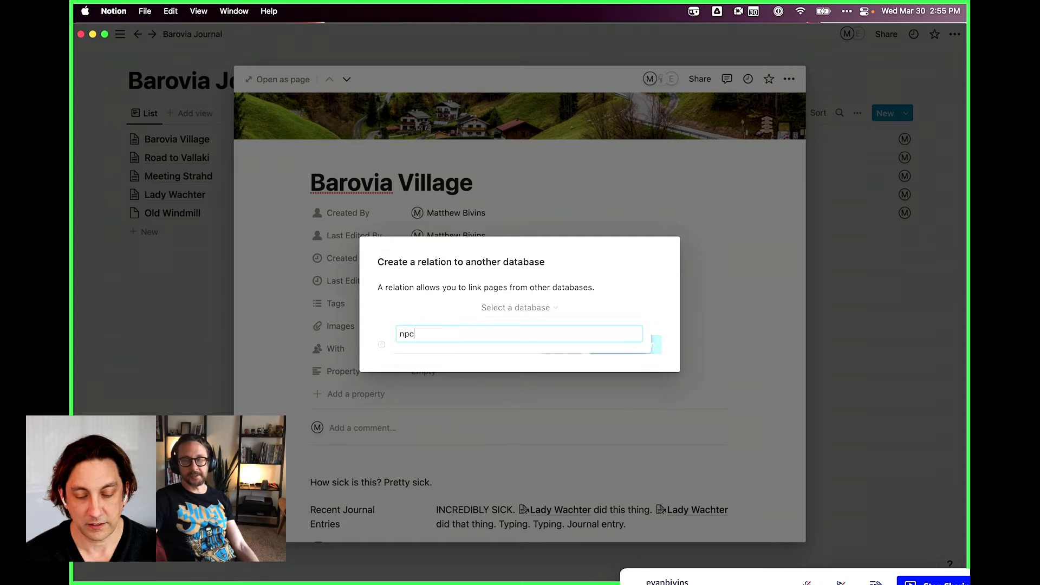
{"action": "type", "text": "s"}
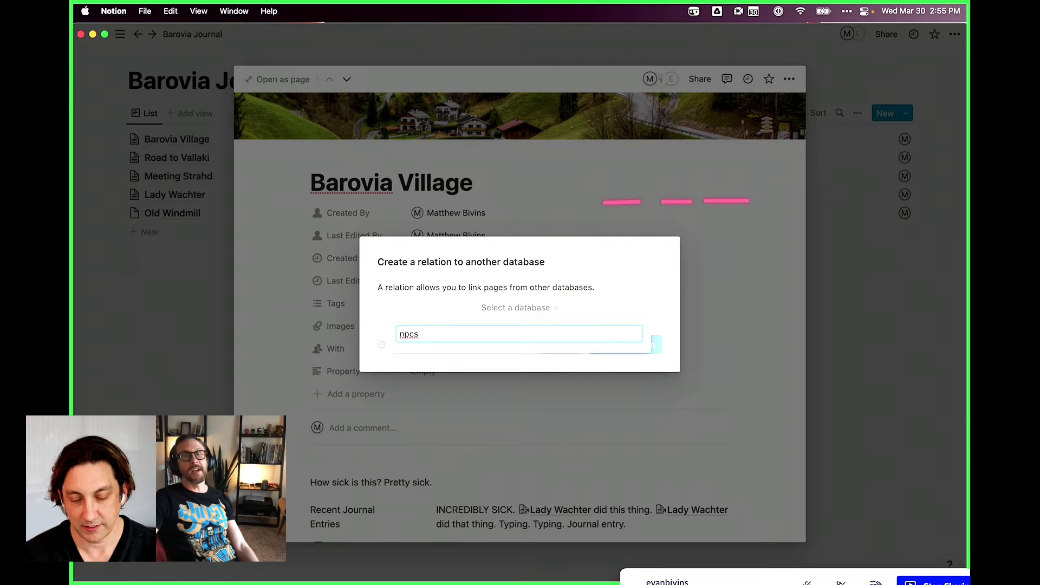
{"action": "left_click", "coordinate": [419, 366]}
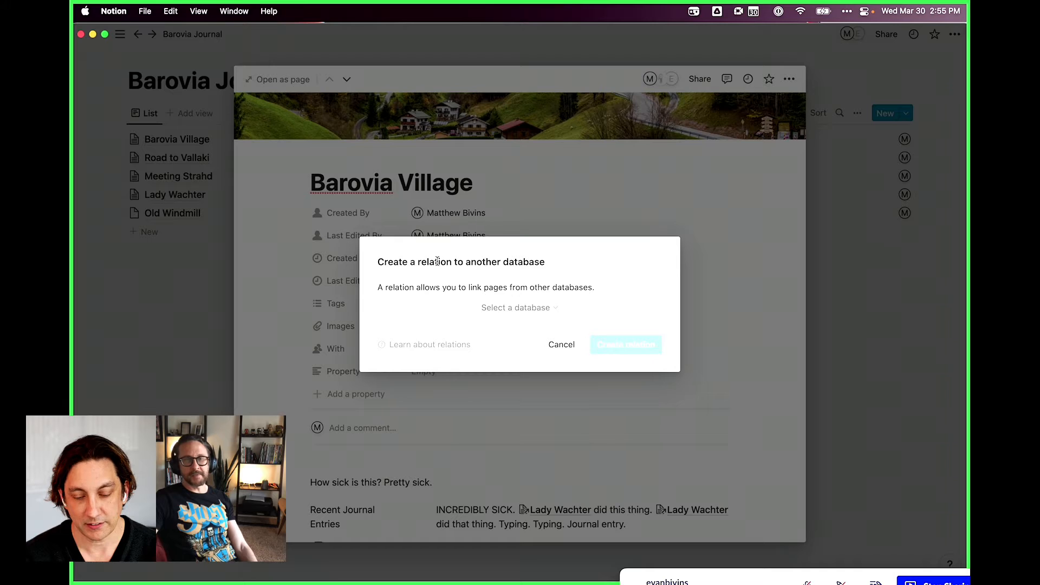
{"action": "left_click", "coordinate": [561, 345]}
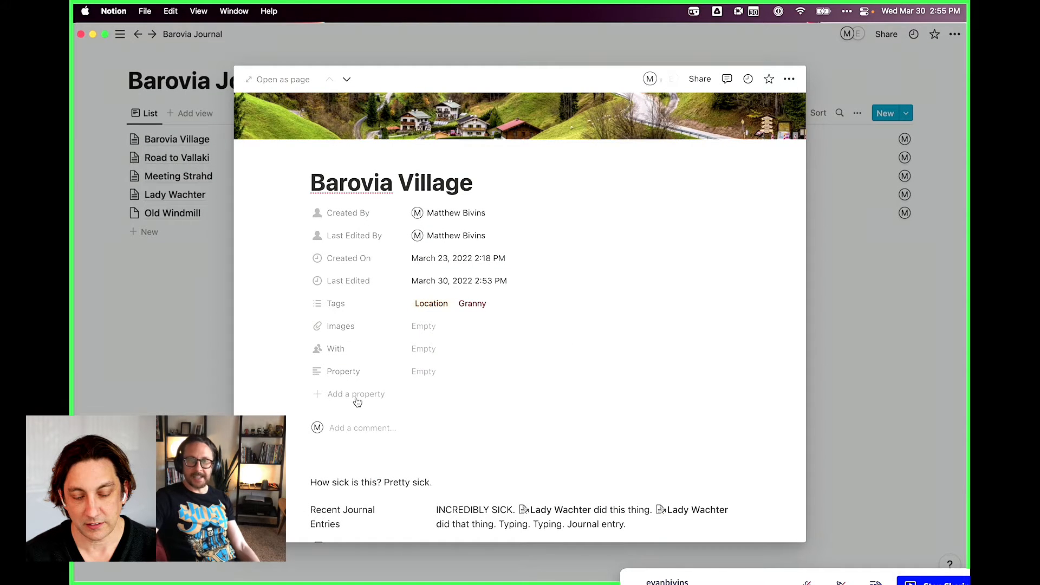
Change the new untitled property's type to a relation linked to the NPCs of Barovia database
{"action": "left_click", "coordinate": [355, 371]}
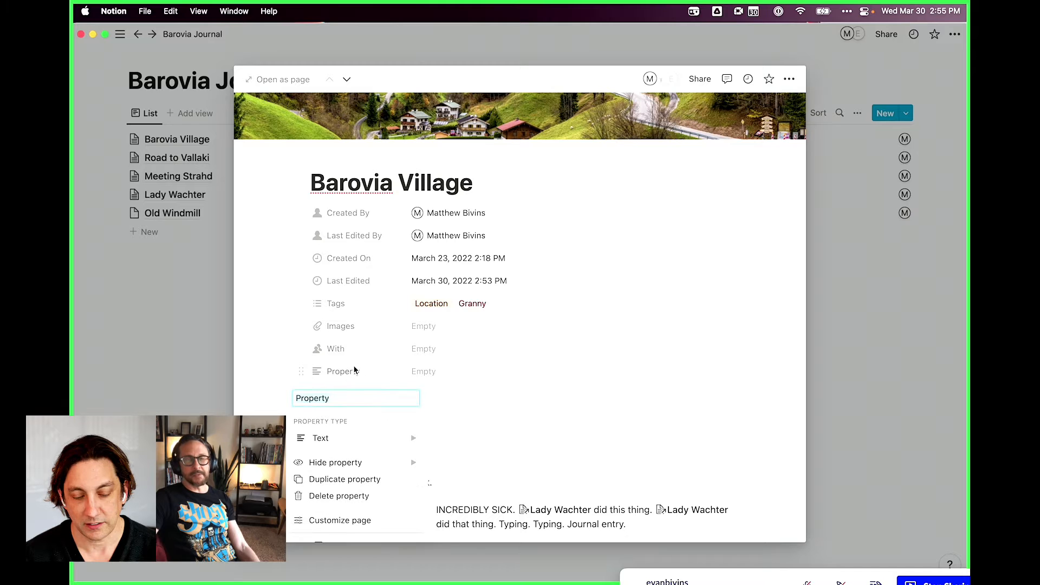
{"action": "left_click", "coordinate": [344, 436]}
{"action": "scroll", "coordinate": [491, 518], "scroll_direction": "down", "scroll_amount": 3}
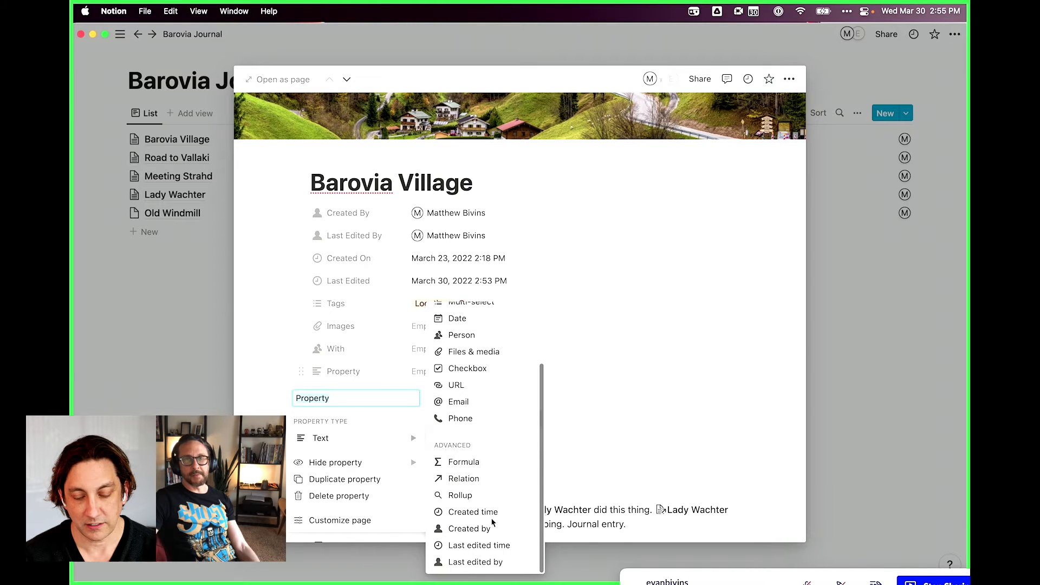
{"action": "left_click", "coordinate": [470, 478]}
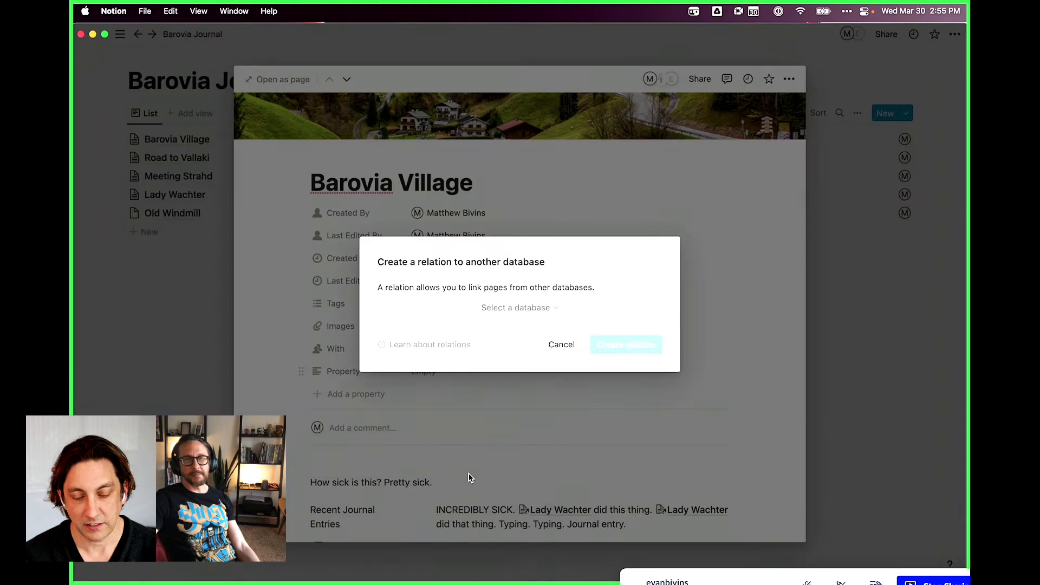
{"action": "left_click", "coordinate": [553, 307]}
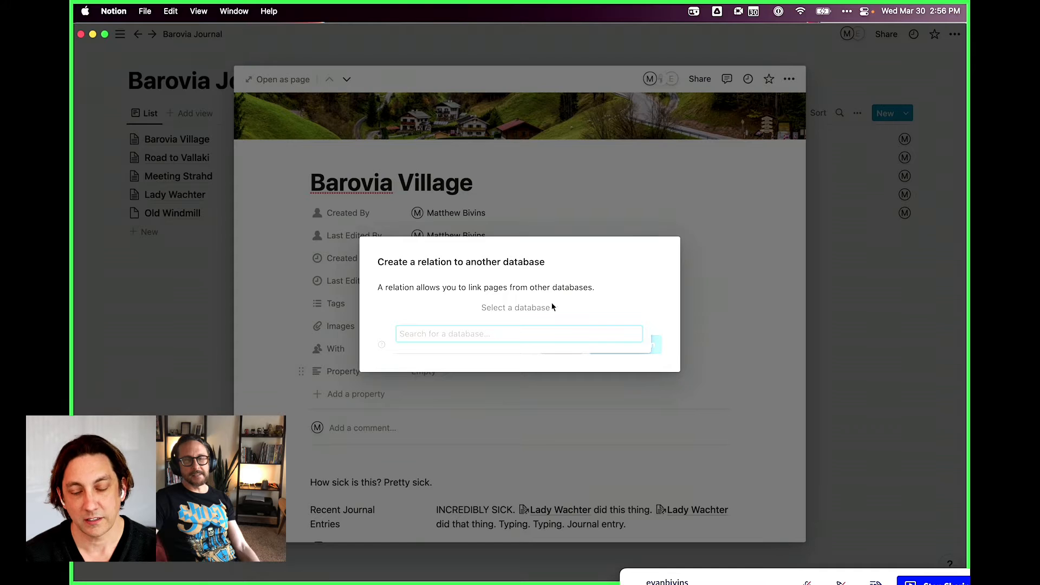
{"action": "type", "text": "npcs"}
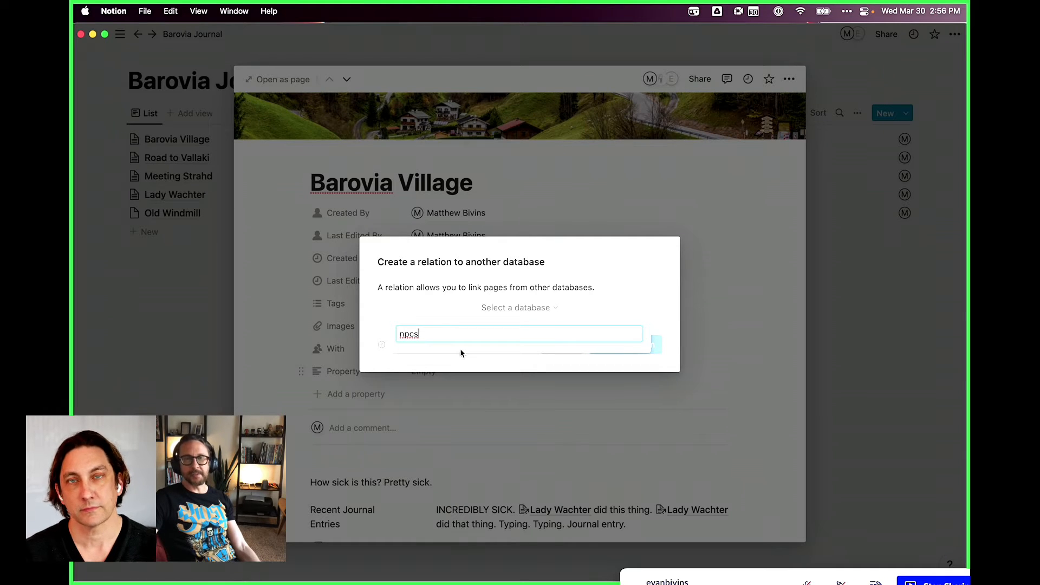
{"action": "left_click", "coordinate": [456, 362]}
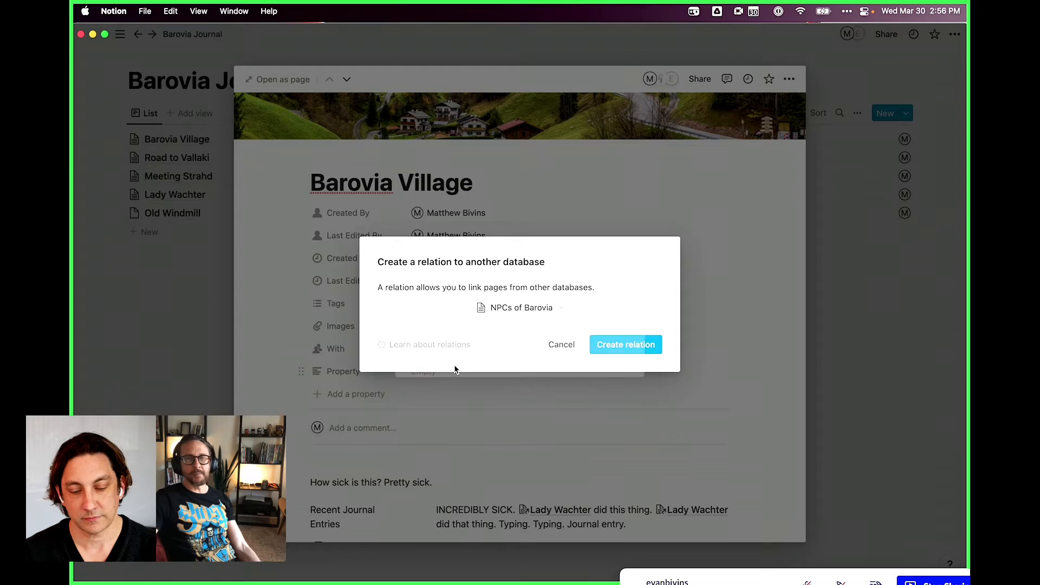
{"action": "left_click", "coordinate": [636, 344]}
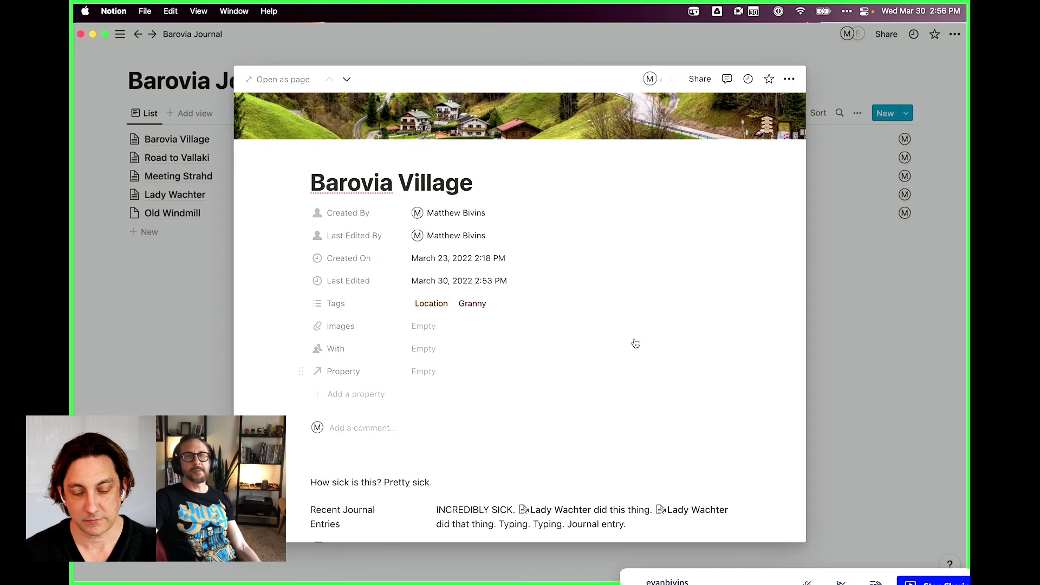
Rename the new relation property on the Barovia Village entry to NPCs
{"action": "left_click", "coordinate": [360, 374]}
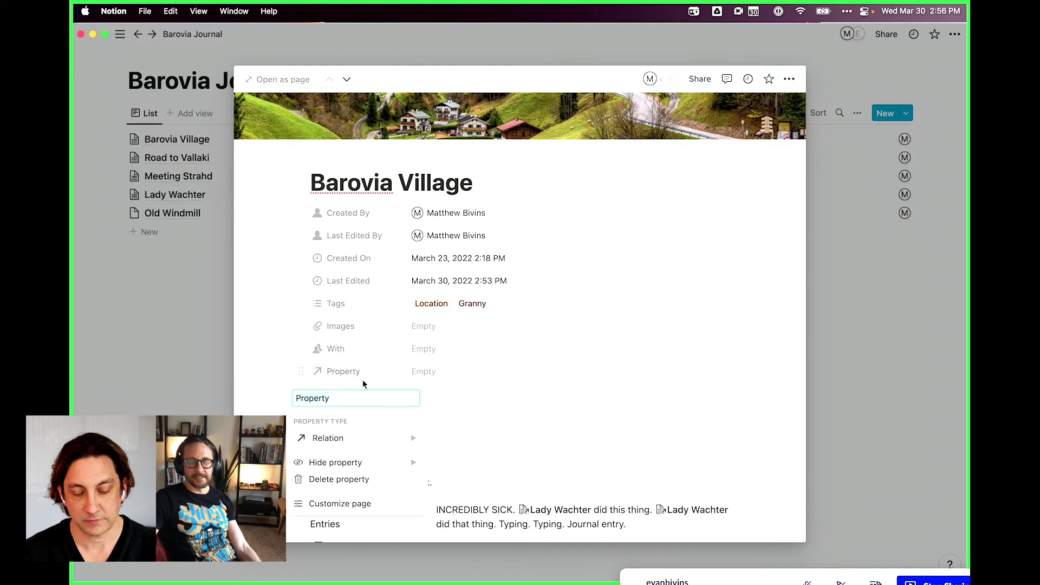
{"action": "type", "text": "NPCs"}
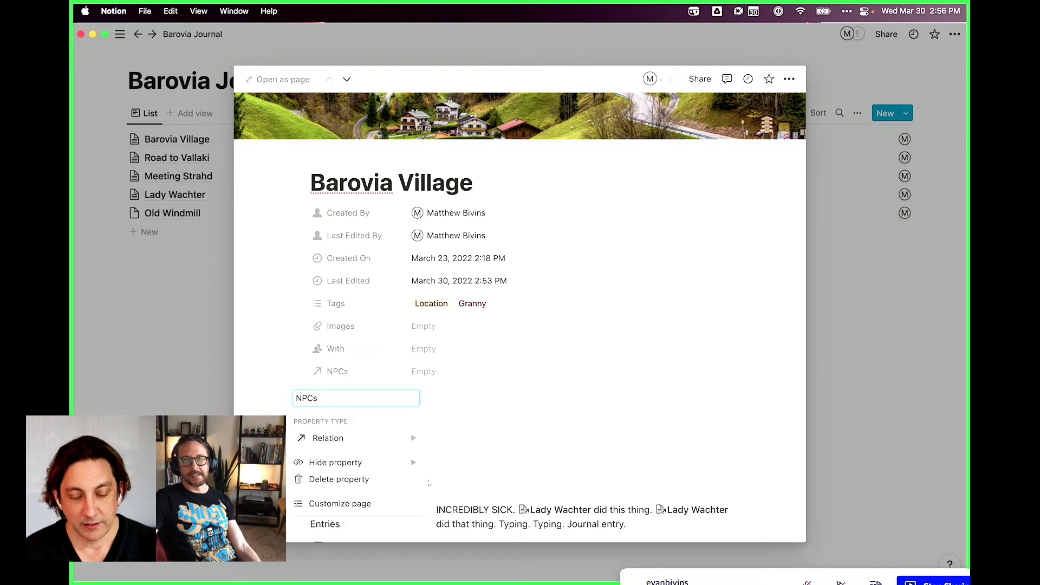
{"action": "key", "text": "Return"}
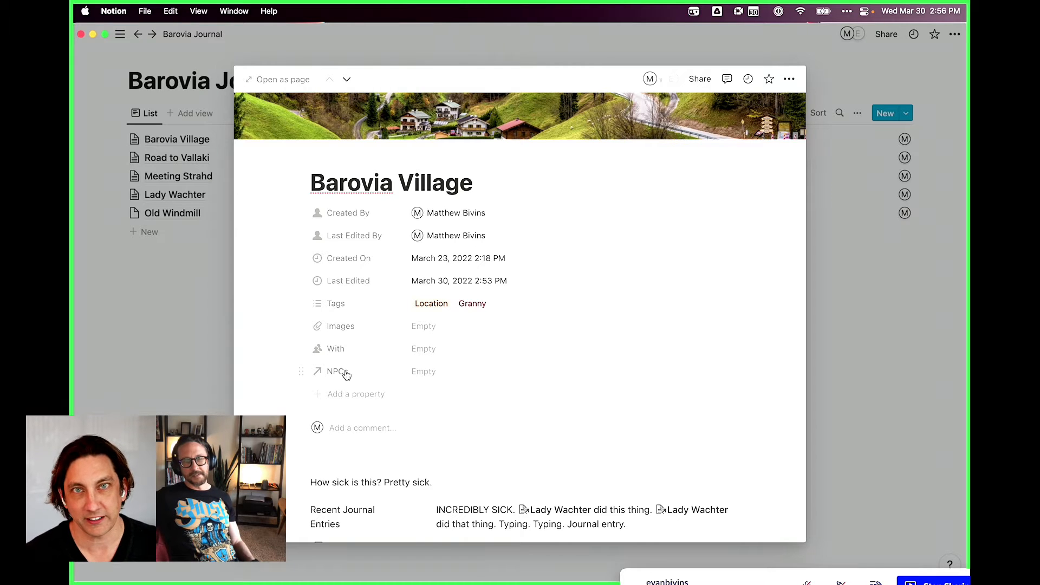
Link Ireena Kolyana and Ismark to the Barovia Village entry in the NPCs property
{"action": "left_click", "coordinate": [431, 373]}
{"action": "left_click", "coordinate": [406, 410]}
{"action": "left_click", "coordinate": [406, 447]}
{"action": "left_click", "coordinate": [274, 405]}
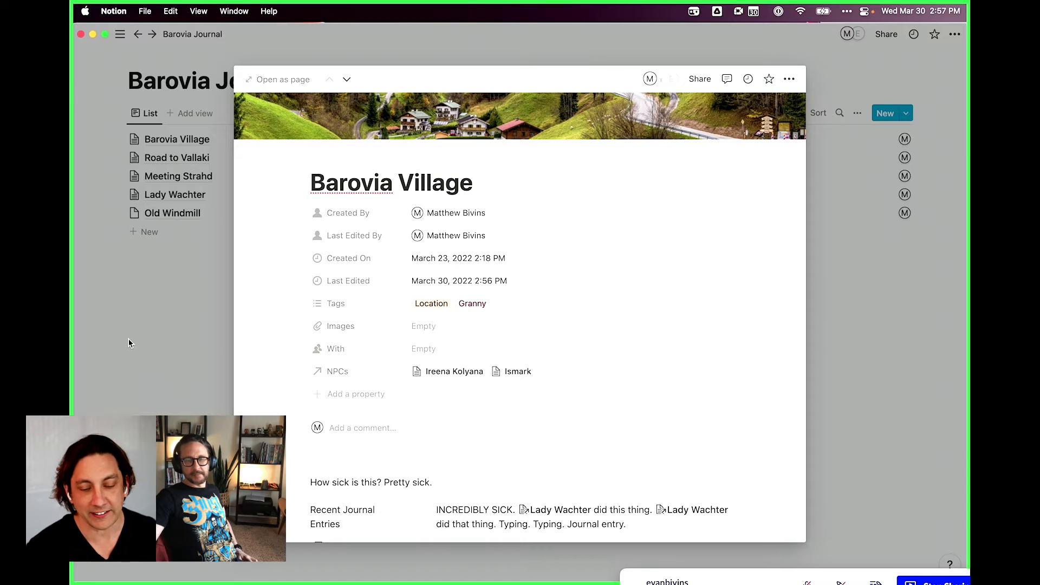
Move the Tags property below NPCs in the Barovia Village entry and open the entry as a full page
{"action": "left_click_drag", "start_coordinate": [301, 304], "coordinate": [299, 374]}
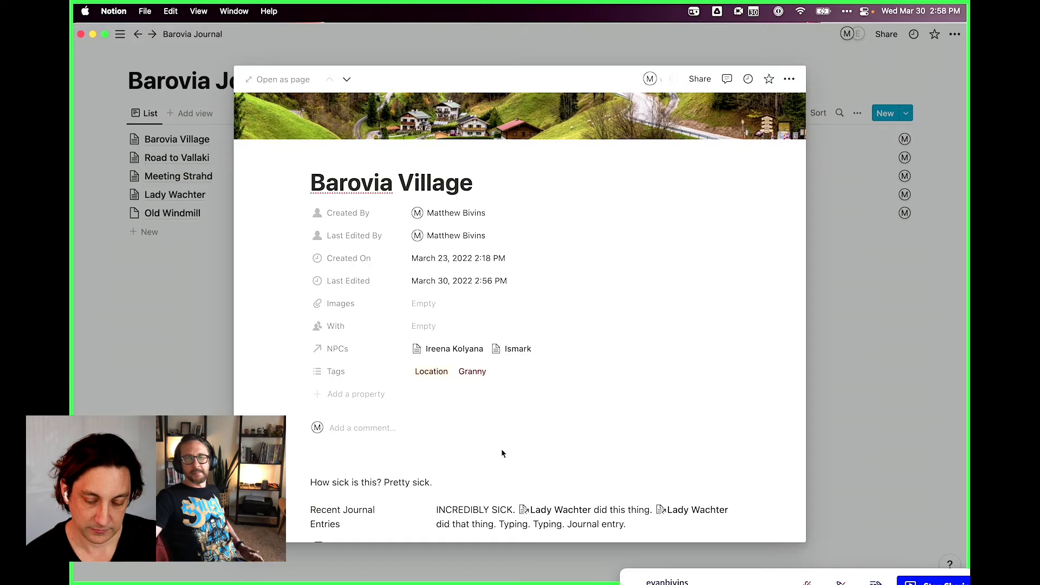
{"action": "scroll", "coordinate": [502, 451], "scroll_direction": "down", "scroll_amount": 5}
{"action": "scroll", "coordinate": [501, 449], "scroll_direction": "up", "scroll_amount": 4}
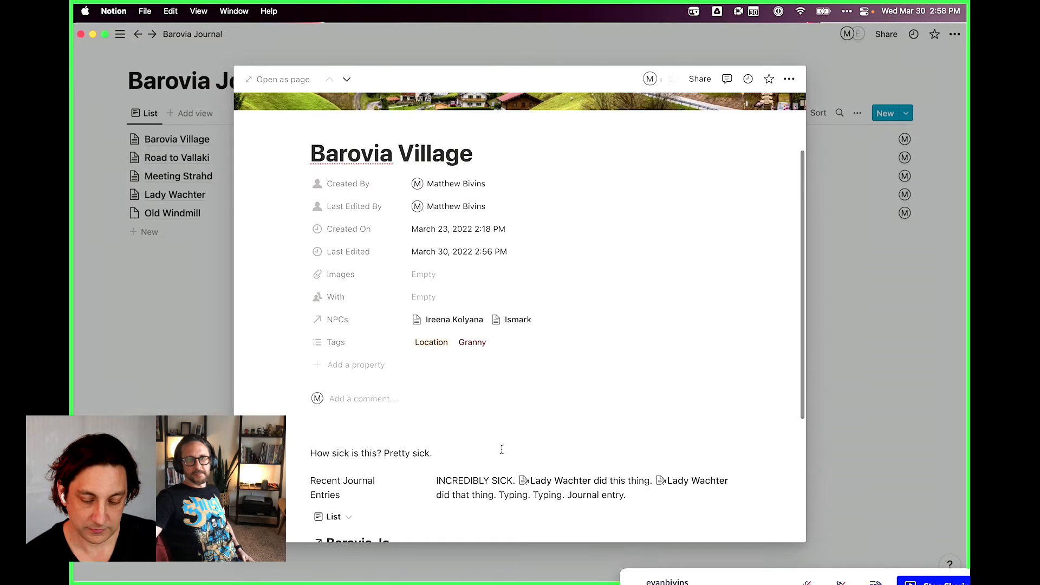
{"action": "scroll", "coordinate": [501, 449], "scroll_direction": "up", "scroll_amount": 1}
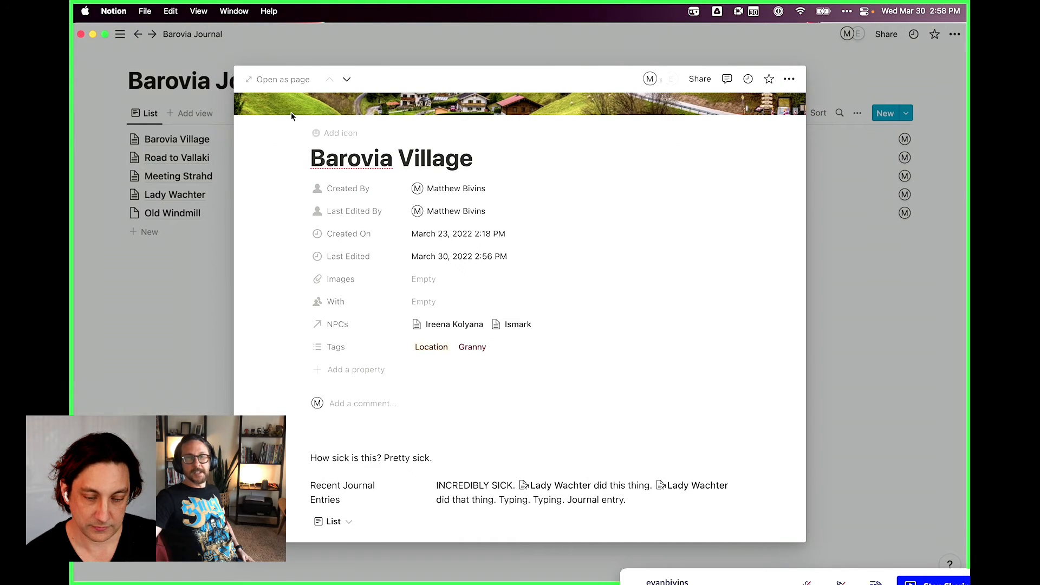
{"action": "left_click", "coordinate": [283, 81]}
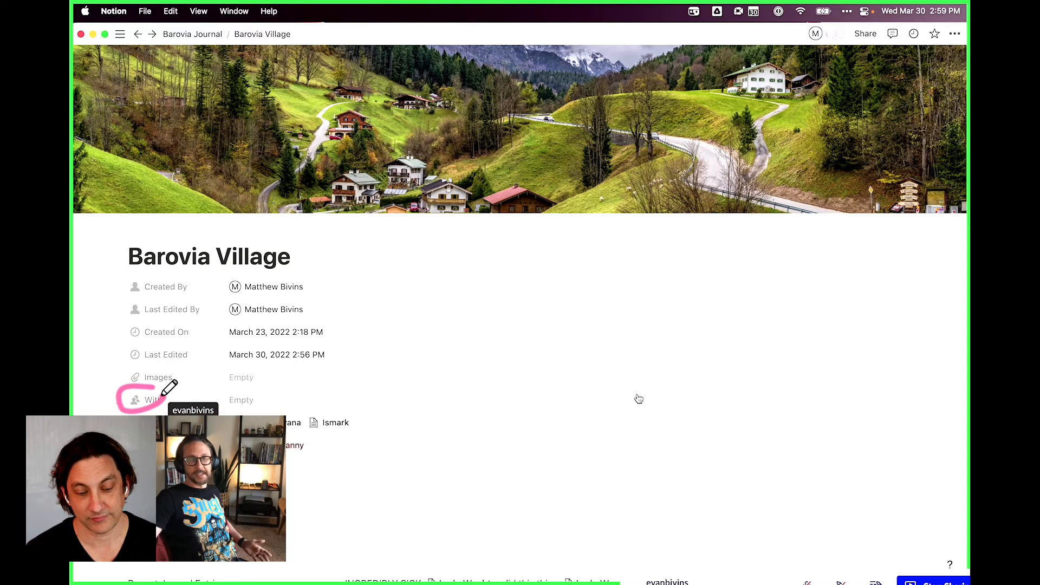
Extend the journal entry's title to "Barovia Village, Day One"
{"action": "scroll", "coordinate": [638, 399], "scroll_direction": "down", "scroll_amount": 2}
{"action": "scroll", "coordinate": [638, 399], "scroll_direction": "down", "scroll_amount": 5}
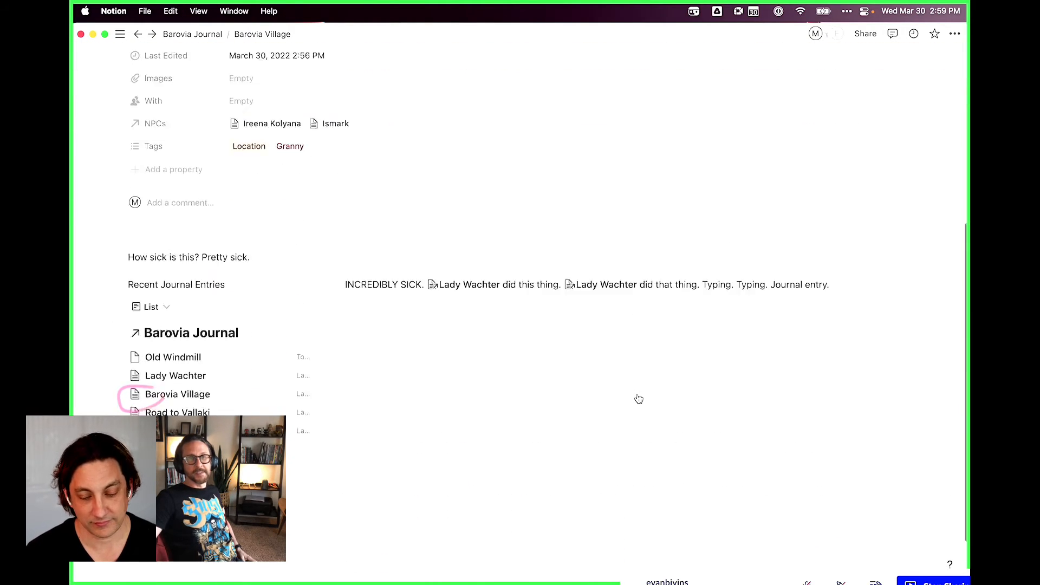
{"action": "scroll", "coordinate": [635, 397], "scroll_direction": "up", "scroll_amount": 4}
{"action": "scroll", "coordinate": [637, 393], "scroll_direction": "up", "scroll_amount": 3}
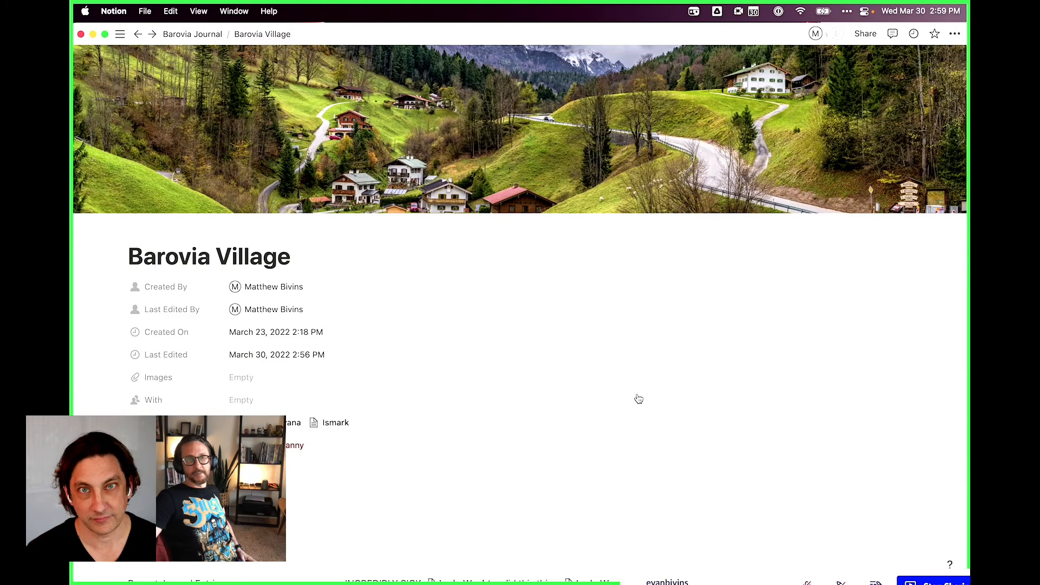
{"action": "left_click", "coordinate": [339, 261]}
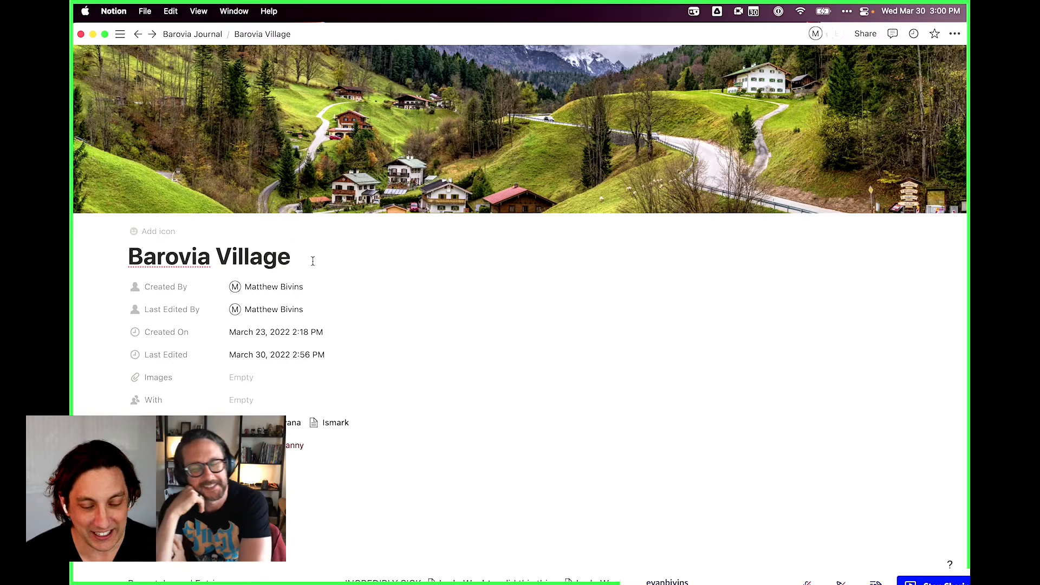
{"action": "type", "text": ", Day One"}
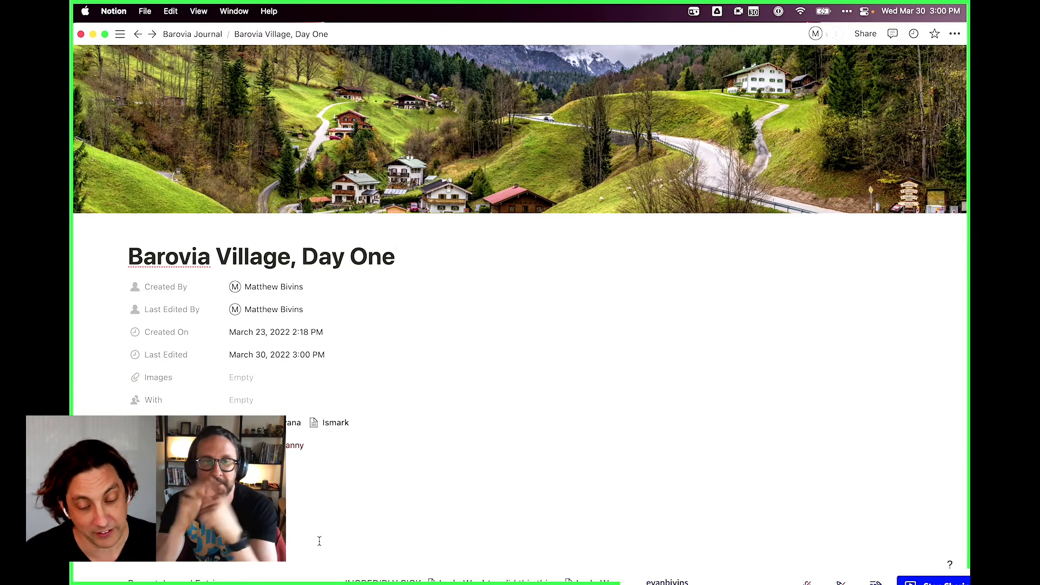
{"action": "scroll", "coordinate": [319, 541], "scroll_direction": "down", "scroll_amount": 5}
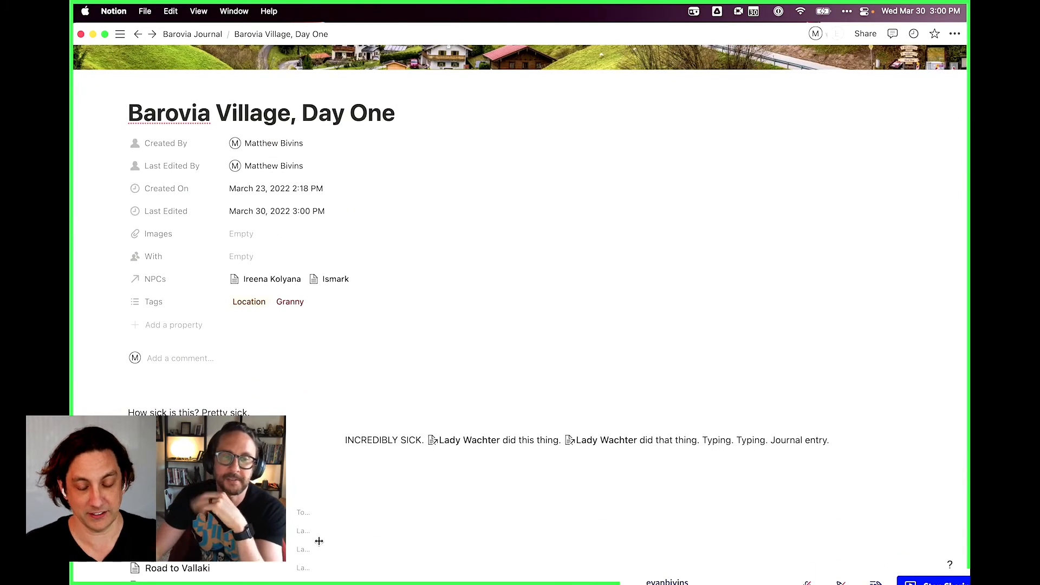
{"action": "scroll", "coordinate": [319, 541], "scroll_direction": "up", "scroll_amount": 5}
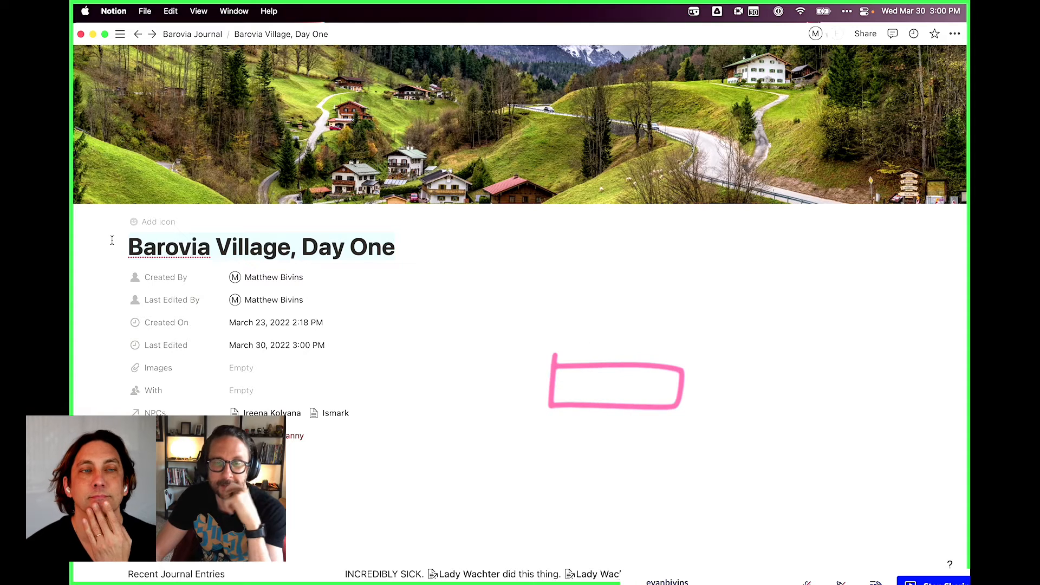
Replace the line "How sick is this? Pretty sick." with a to-do item reading "think on a"
{"action": "scroll", "coordinate": [216, 271], "scroll_direction": "down", "scroll_amount": 5}
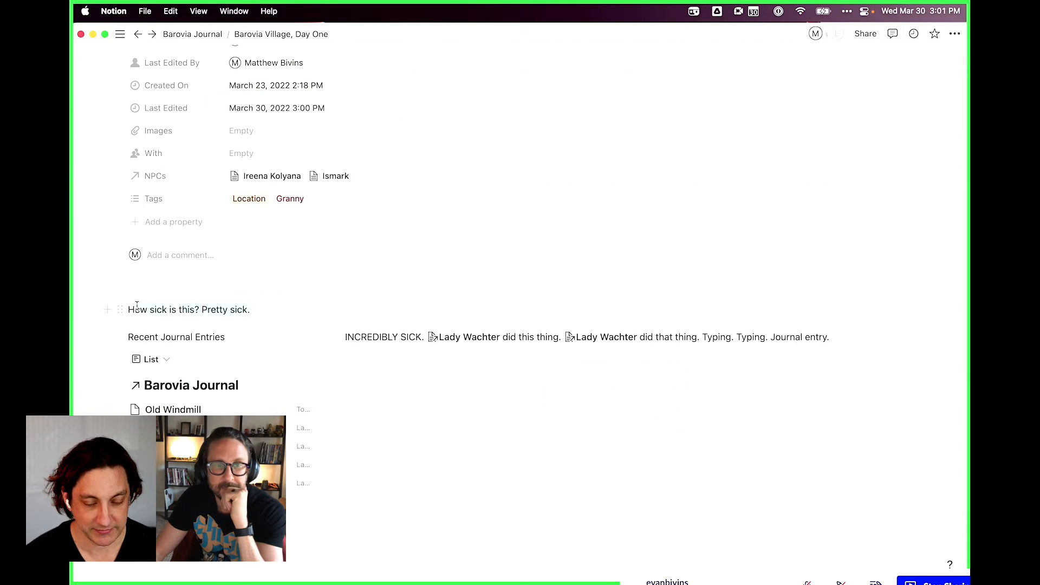
{"action": "type", "text": "[]"}
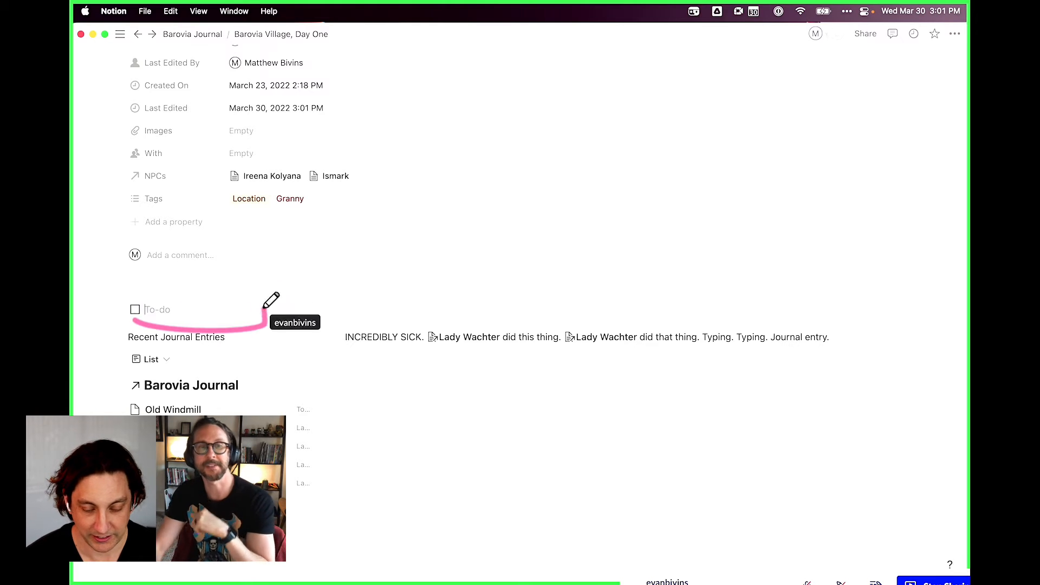
{"action": "type", "text": "think on a"}
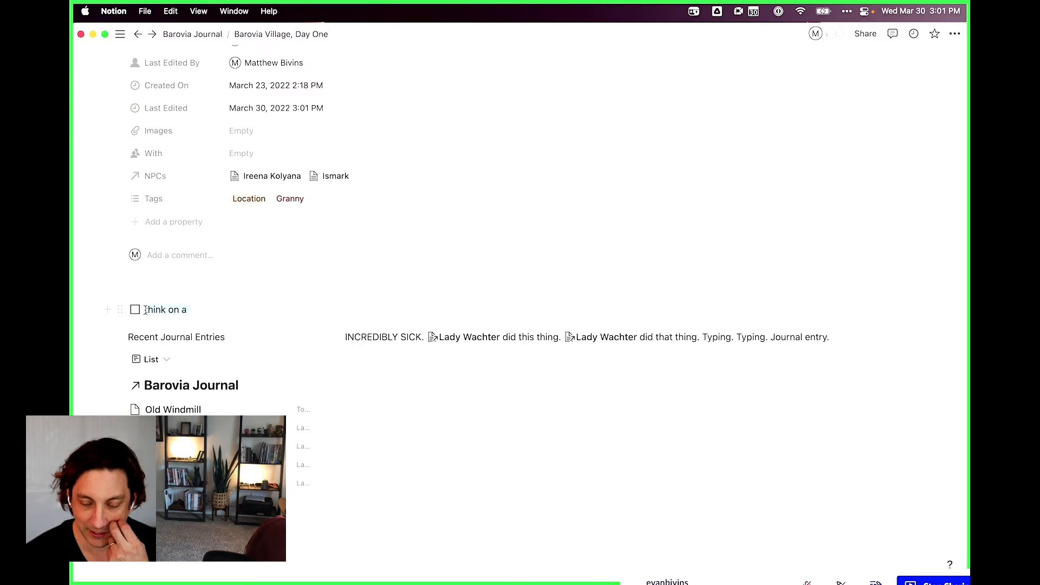
Delete the "think on a" text and its to-do checkbox, leaving an empty line
{"action": "key", "text": "BackSpace"}
{"action": "key", "text": "BackSpace"}
{"action": "key", "text": "BackSpace"}
{"action": "key", "text": "BackSpace"}
{"action": "key", "text": "BackSpace"}
{"action": "key", "text": "BackSpace"}
{"action": "key", "text": "BackSpace"}
{"action": "key", "text": "BackSpace"}
{"action": "key", "text": "BackSpace"}
{"action": "key", "text": "BackSpace"}
{"action": "key", "text": "BackSpace"}
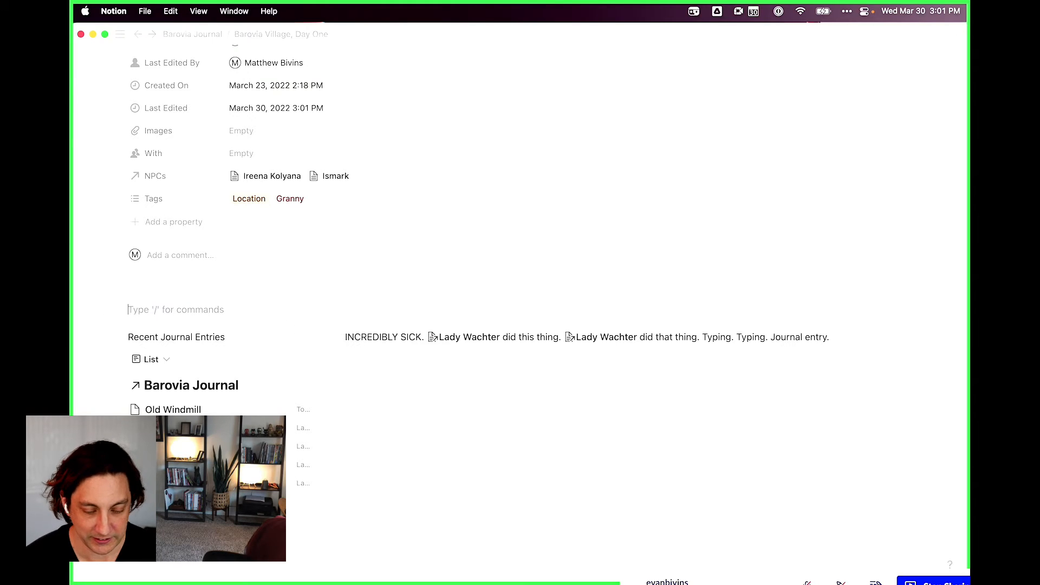
Shorten the journal entry's title to "Barovia Village"
{"action": "scroll", "coordinate": [323, 309], "scroll_direction": "up", "scroll_amount": 5}
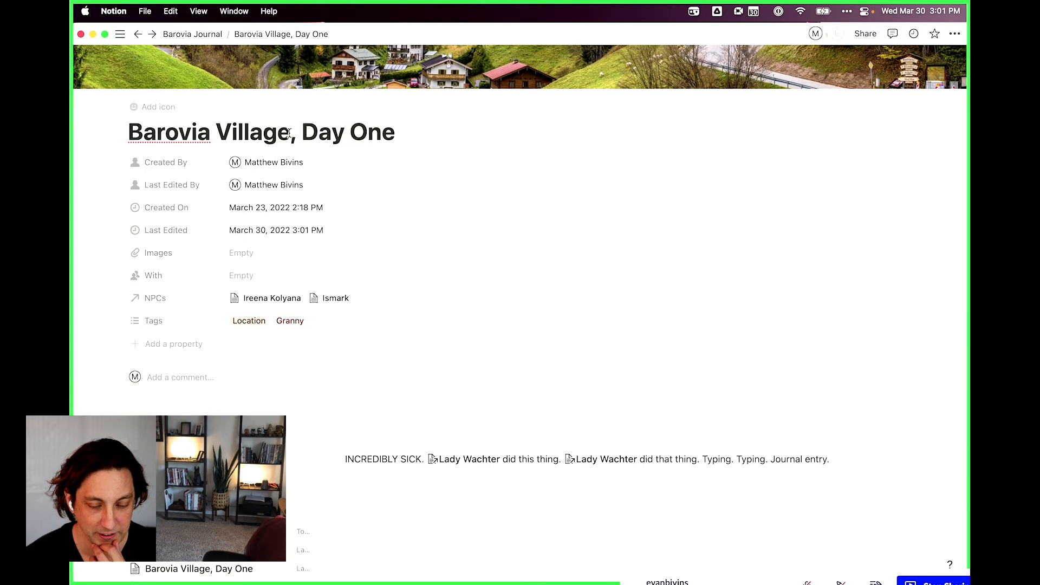
{"action": "key", "text": "BackSpace"}
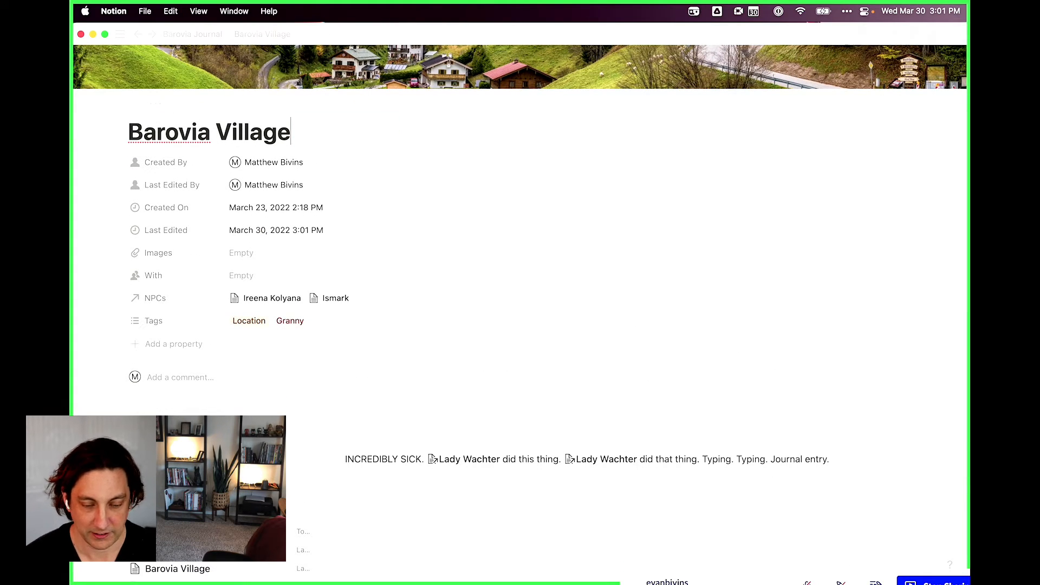
Delete the embedded Barovia Journal list view beneath Recent Journal Entries in the Barovia Village entry
{"action": "scroll", "coordinate": [217, 377], "scroll_direction": "down", "scroll_amount": 3}
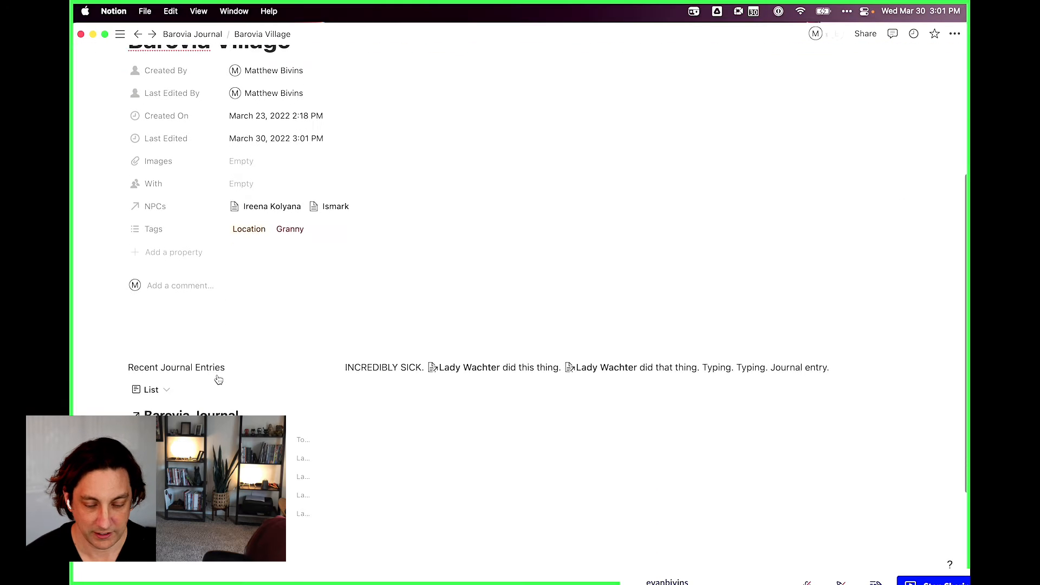
{"action": "left_click", "coordinate": [148, 330]}
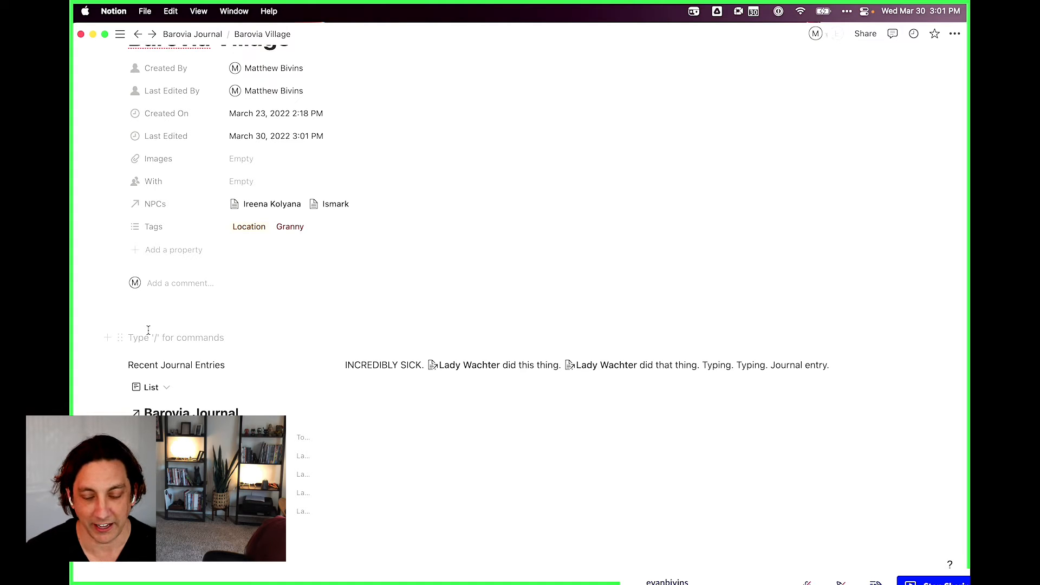
{"action": "scroll", "coordinate": [147, 331], "scroll_direction": "up", "scroll_amount": 1}
{"action": "scroll", "coordinate": [148, 330], "scroll_direction": "down", "scroll_amount": 3}
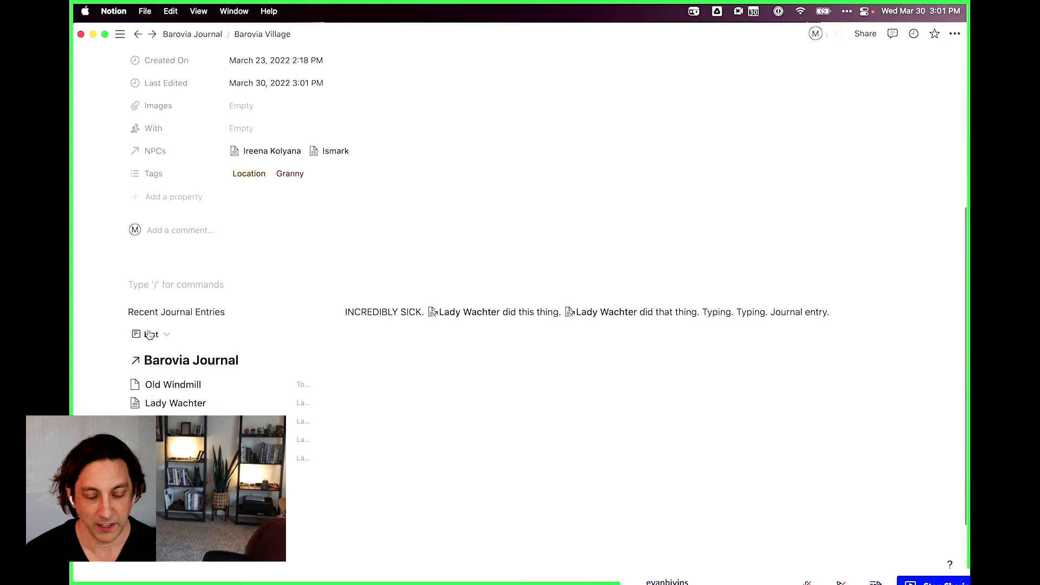
{"action": "left_click", "coordinate": [260, 334]}
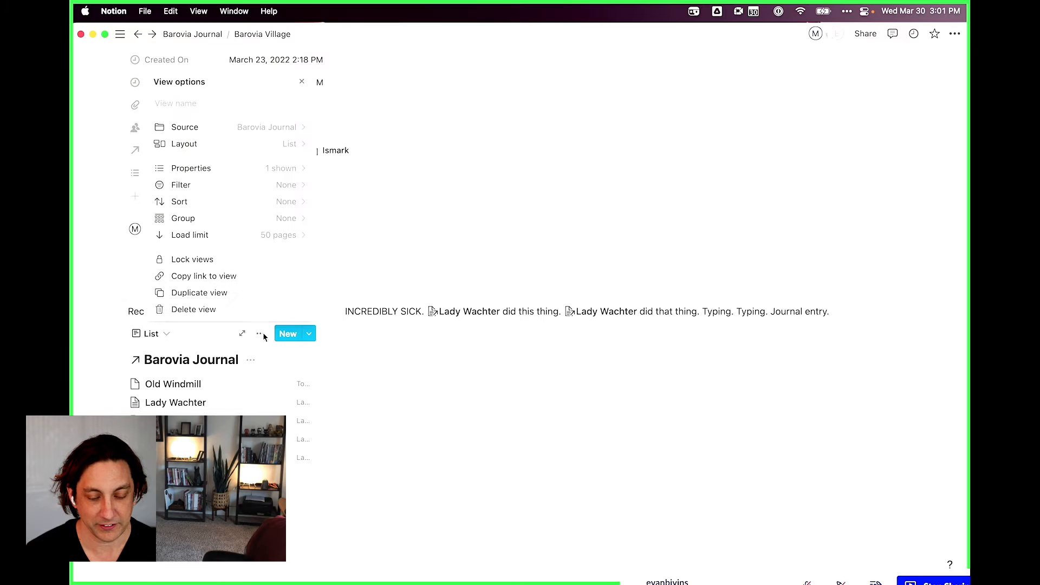
{"action": "left_click", "coordinate": [202, 310]}
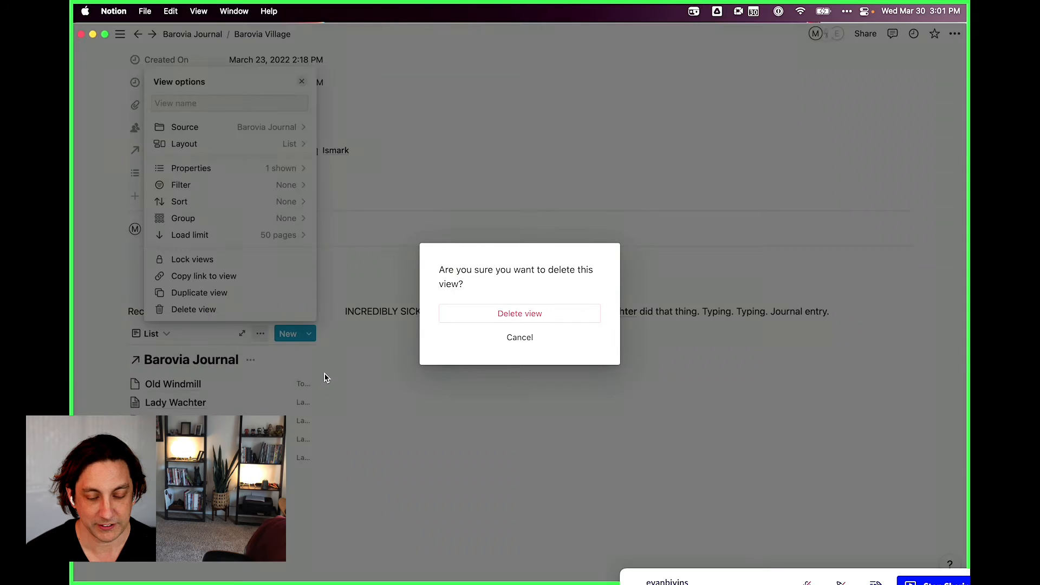
{"action": "left_click", "coordinate": [502, 314]}
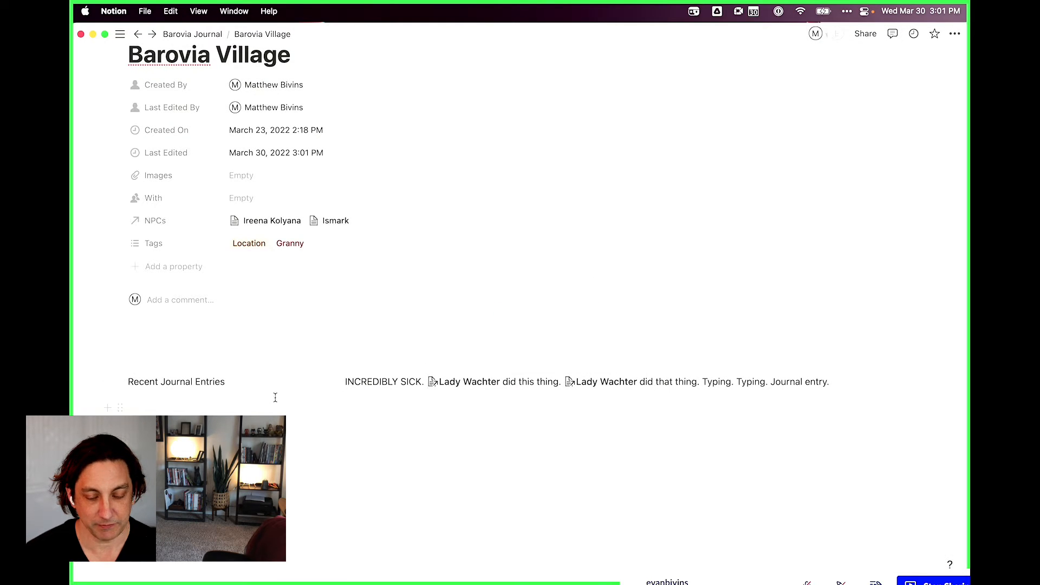
Move the "INCREDIBLY SICK" paragraph out of its column to sit above Recent Journal Entries, and place the cursor in the empty line
{"action": "mouse_move", "coordinate": [333, 384]}
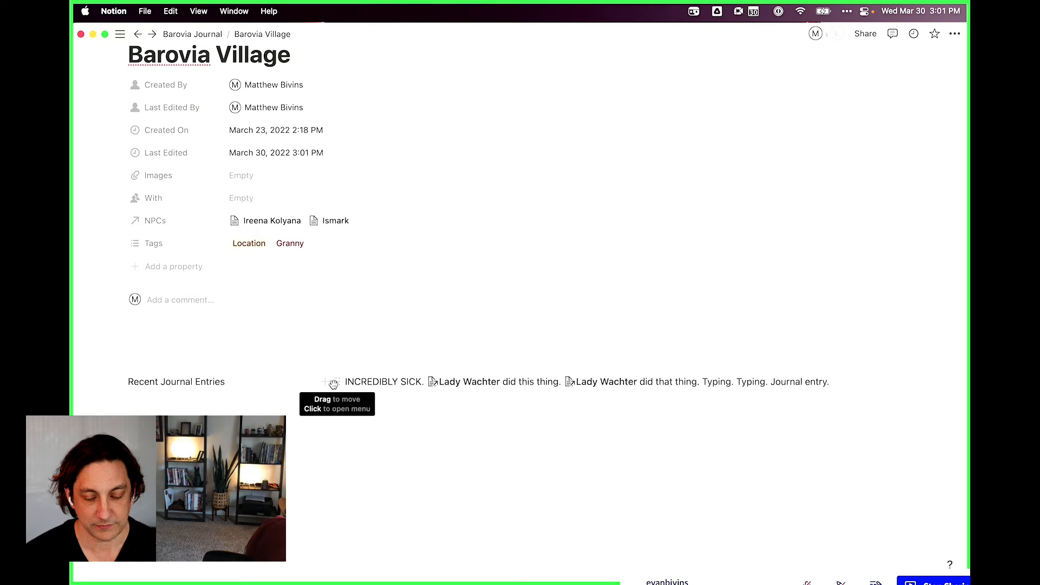
{"action": "left_click_drag", "start_coordinate": [337, 383], "coordinate": [150, 380]}
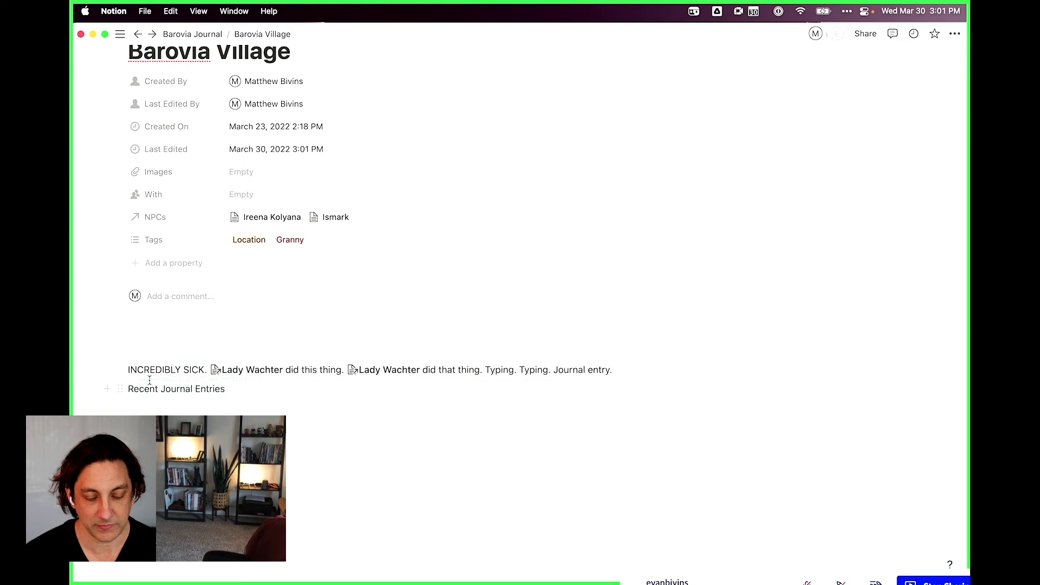
{"action": "left_click", "coordinate": [168, 349]}
{"action": "left_click", "coordinate": [158, 331]}
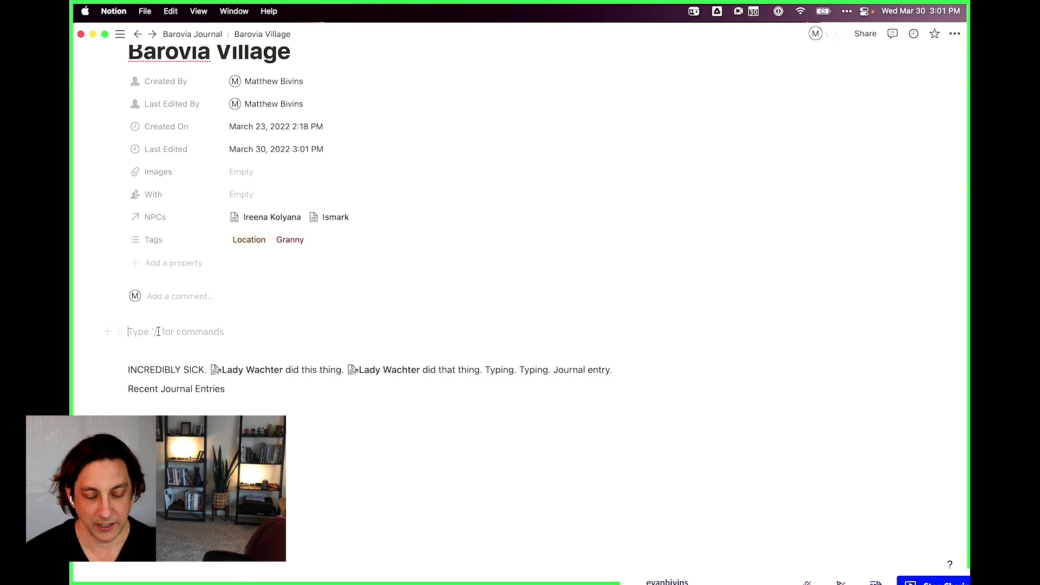
Return to the Barovia Journal list and open the Barovia Village entry in a preview, showing its body
{"action": "scroll", "coordinate": [158, 333], "scroll_direction": "up", "scroll_amount": 5}
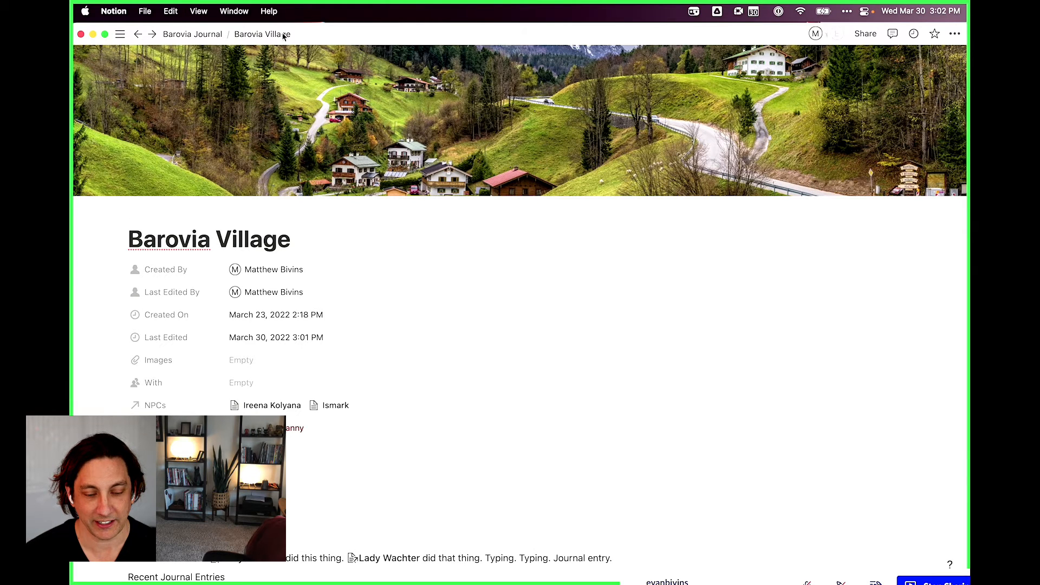
{"action": "left_click", "coordinate": [192, 34]}
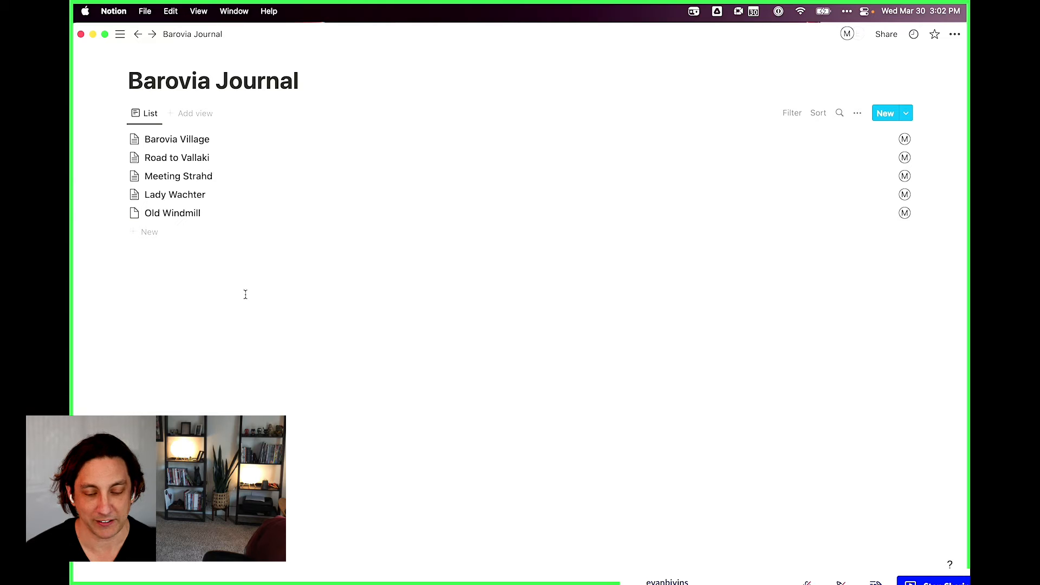
{"action": "left_click", "coordinate": [188, 139]}
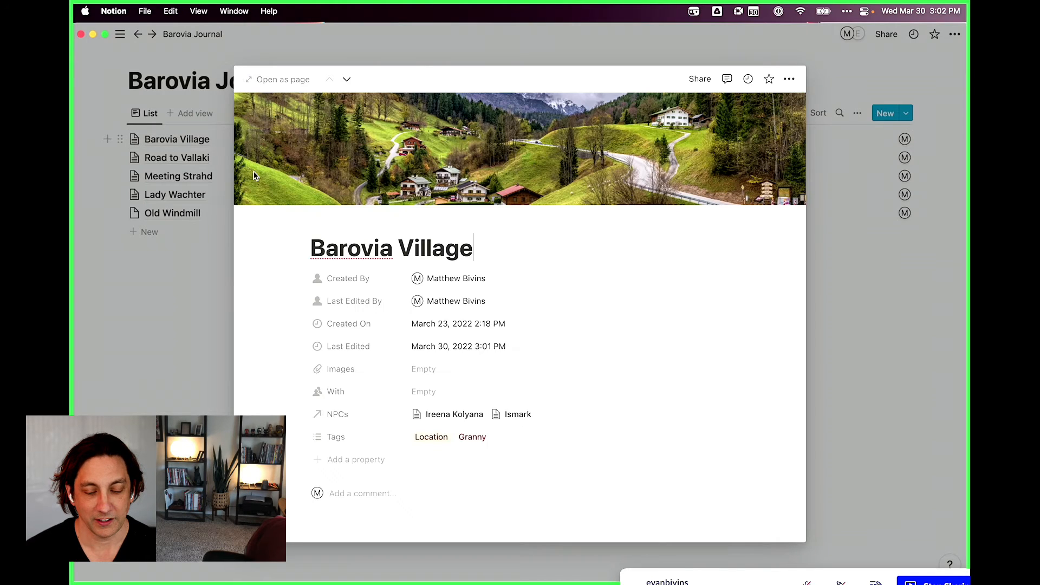
{"action": "scroll", "coordinate": [401, 342], "scroll_direction": "down", "scroll_amount": 1}
{"action": "scroll", "coordinate": [401, 342], "scroll_direction": "down", "scroll_amount": 3}
Insert an empty sub-page titled "Barovia, Day One" on the blank line of the Barovia Village entry
{"action": "left_click", "coordinate": [344, 398]}
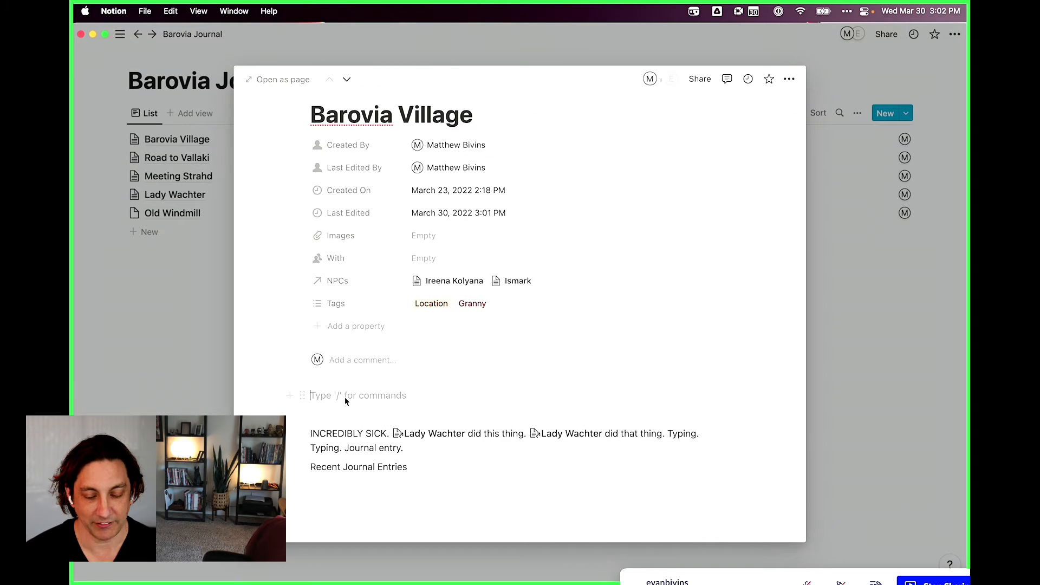
{"action": "type", "text": "/"}
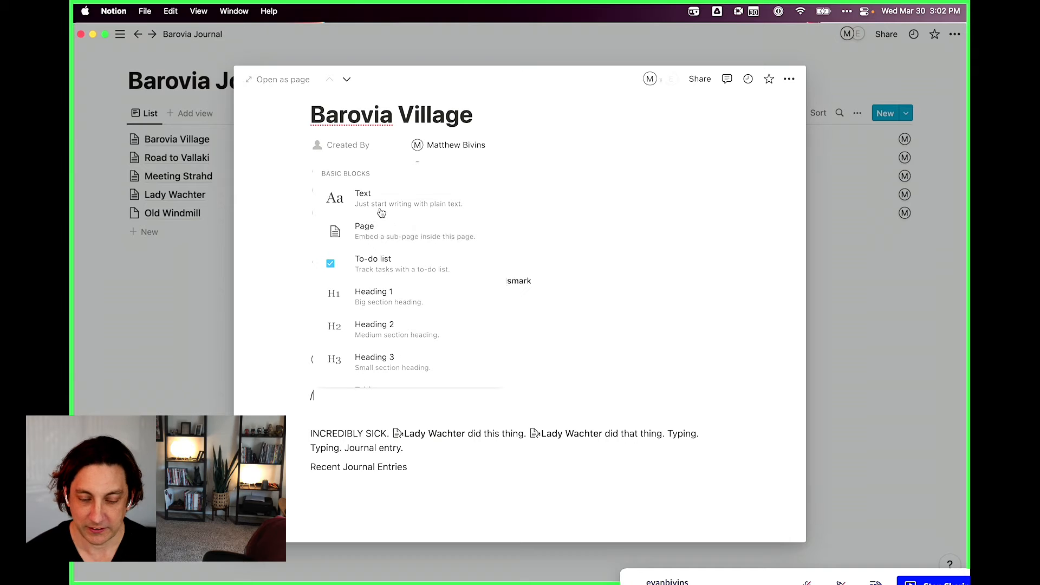
{"action": "left_click", "coordinate": [384, 234]}
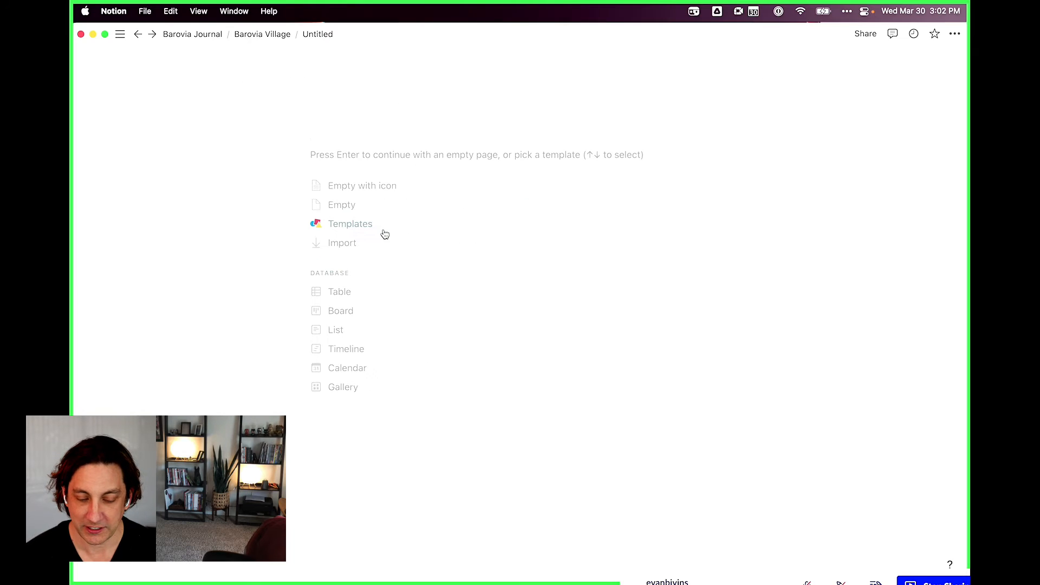
{"action": "type", "text": "Barovia, Day One"}
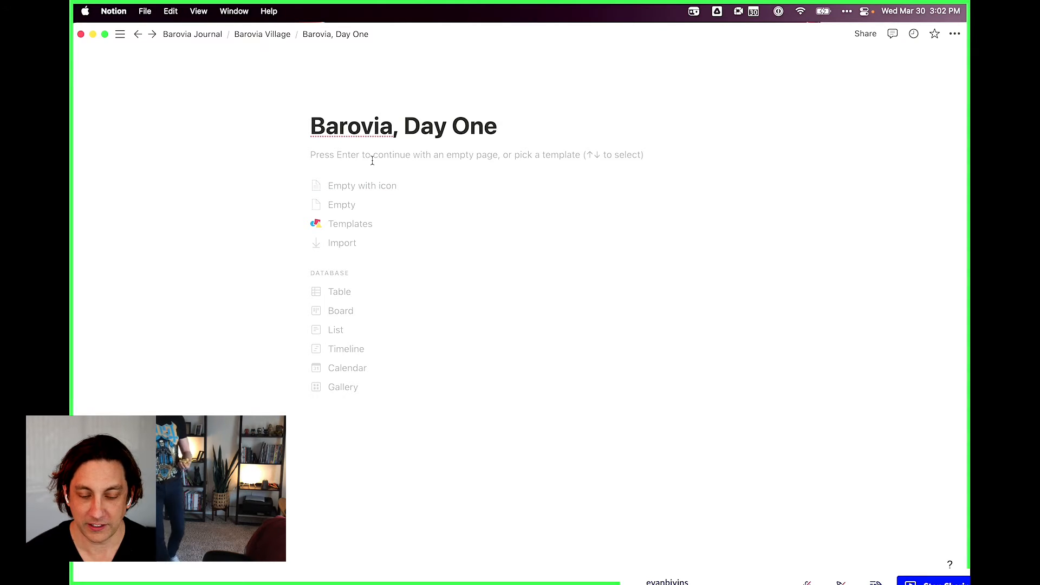
{"action": "key", "text": "Return"}
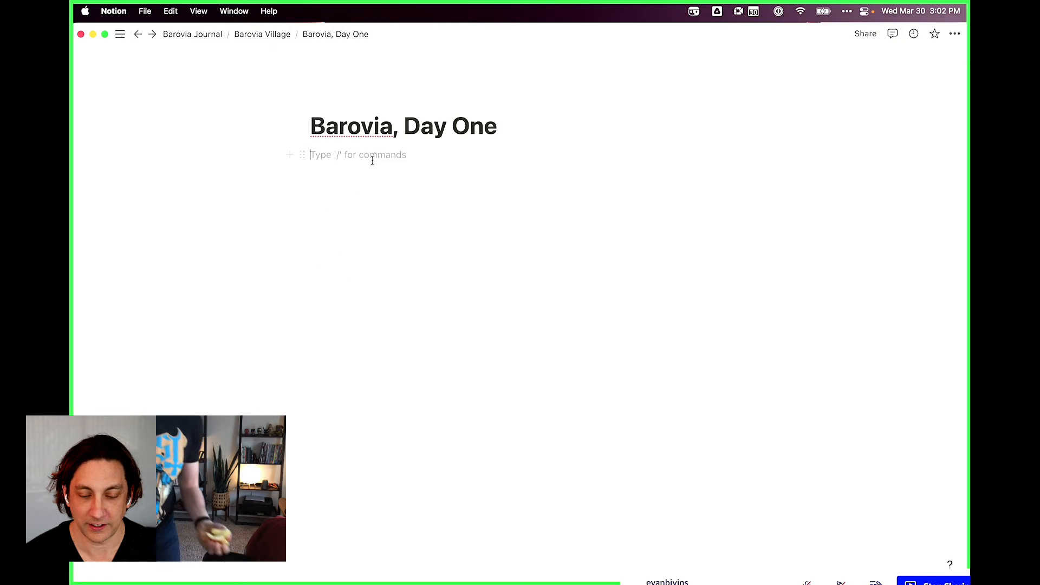
Write "We really had a great time when we finally woke up in Barovia Village. Great pies!" in the sub-page
{"action": "type", "text": "We relaly"}
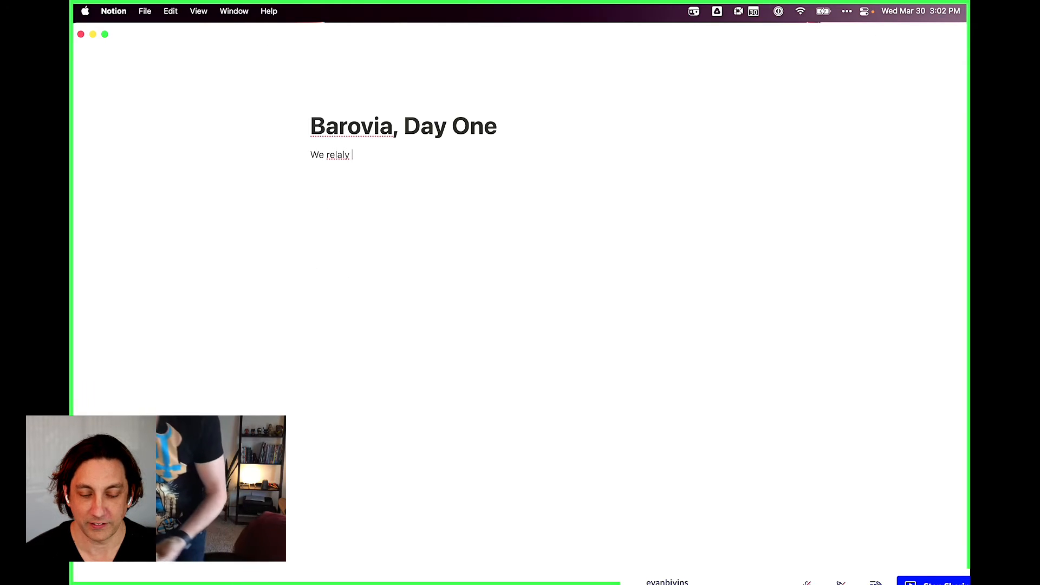
{"action": "key", "text": "alt+BackSpace"}
{"action": "type", "text": "really"}
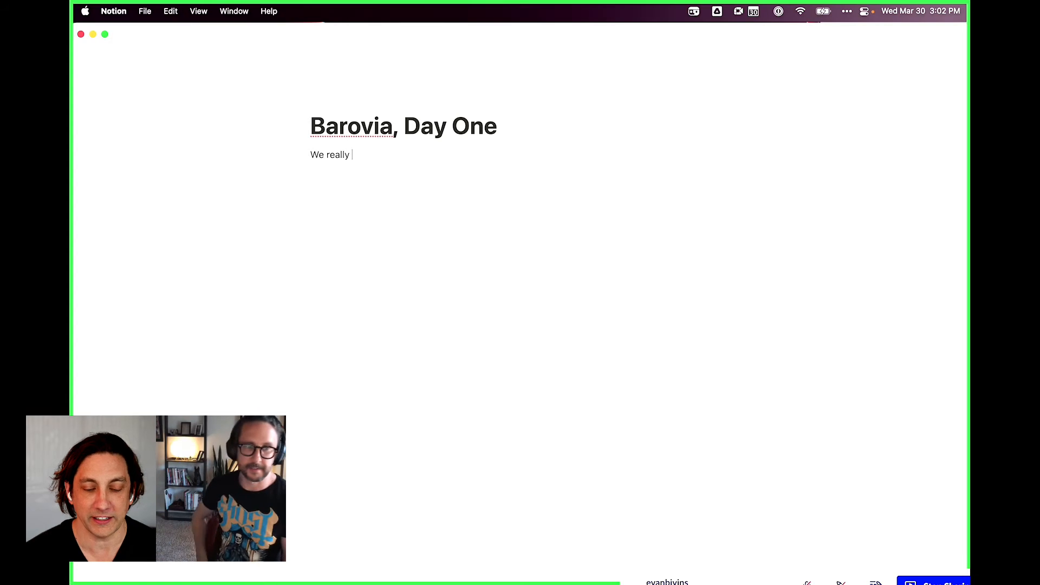
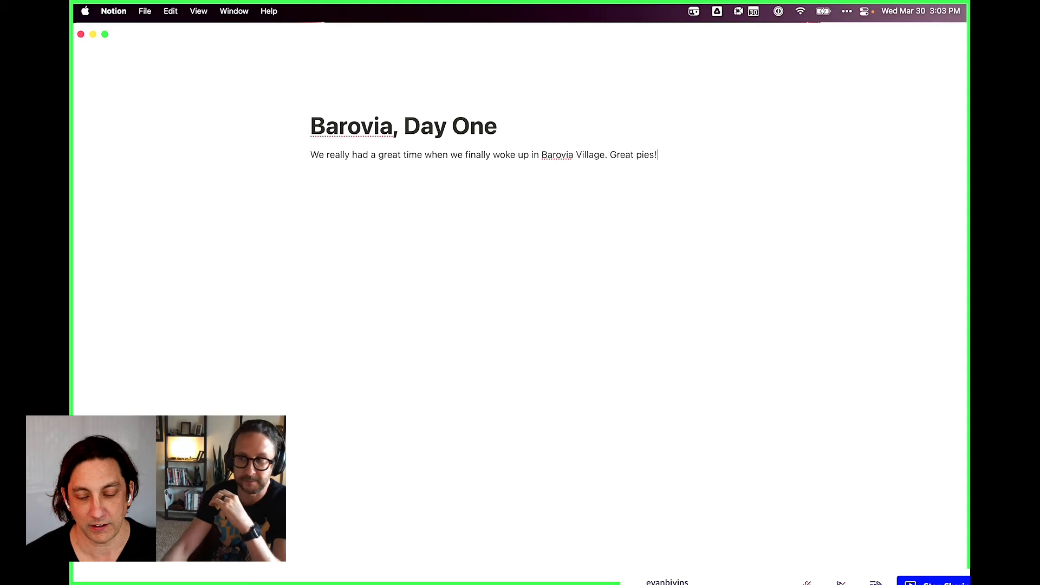
Go back to the Barovia Village entry and check which pages are nested under Campaign Companion in the sidebar
{"action": "left_click", "coordinate": [279, 35]}
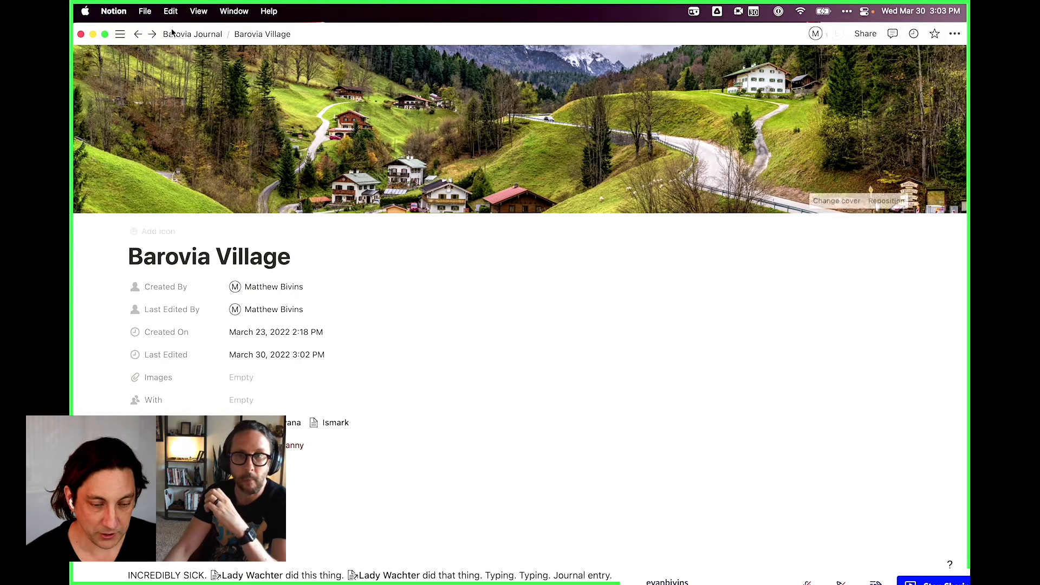
{"action": "left_click", "coordinate": [121, 35]}
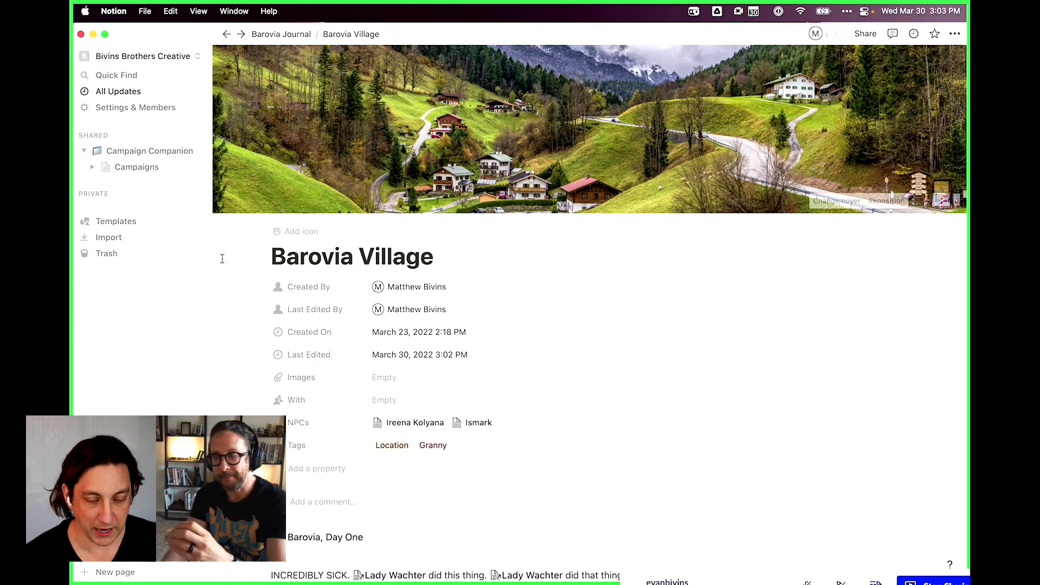
{"action": "left_click", "coordinate": [92, 168]}
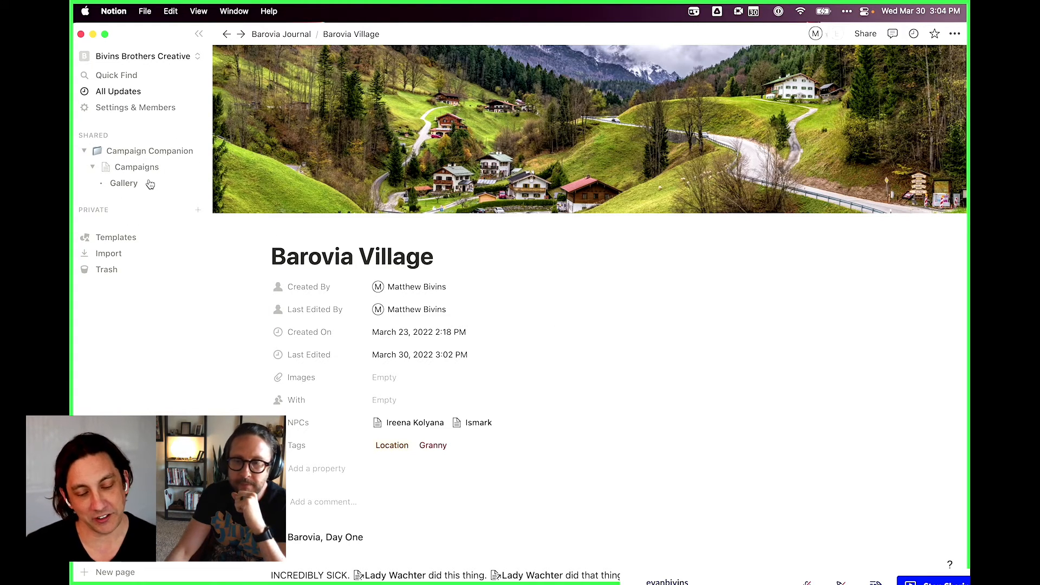
{"action": "left_click", "coordinate": [85, 151]}
{"action": "left_click", "coordinate": [199, 34]}
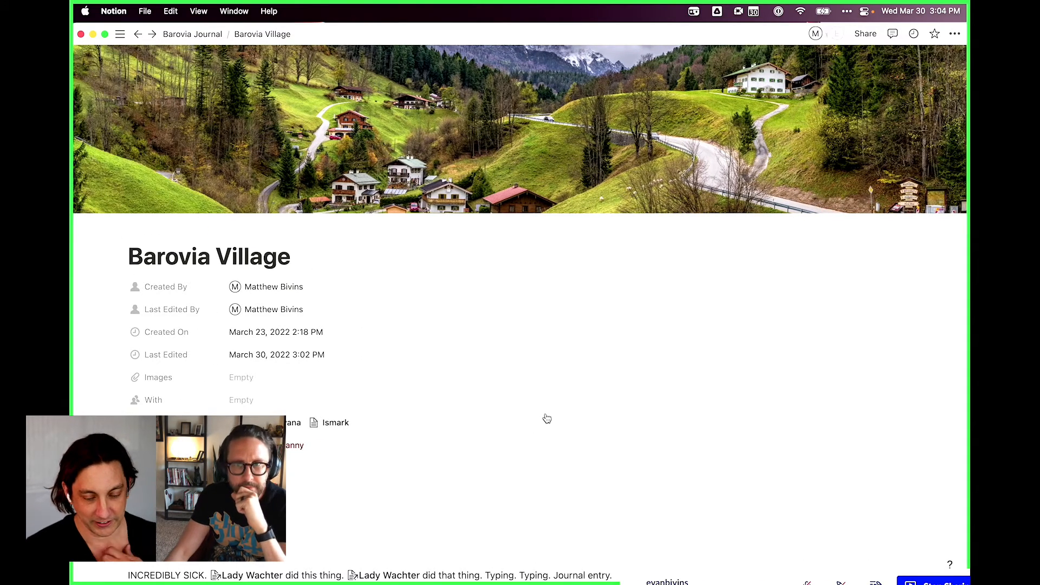
Add a new property of type Select below Tags in the Barovia Village entry, keeping its default name
{"action": "scroll", "coordinate": [396, 515], "scroll_direction": "down", "scroll_amount": 5}
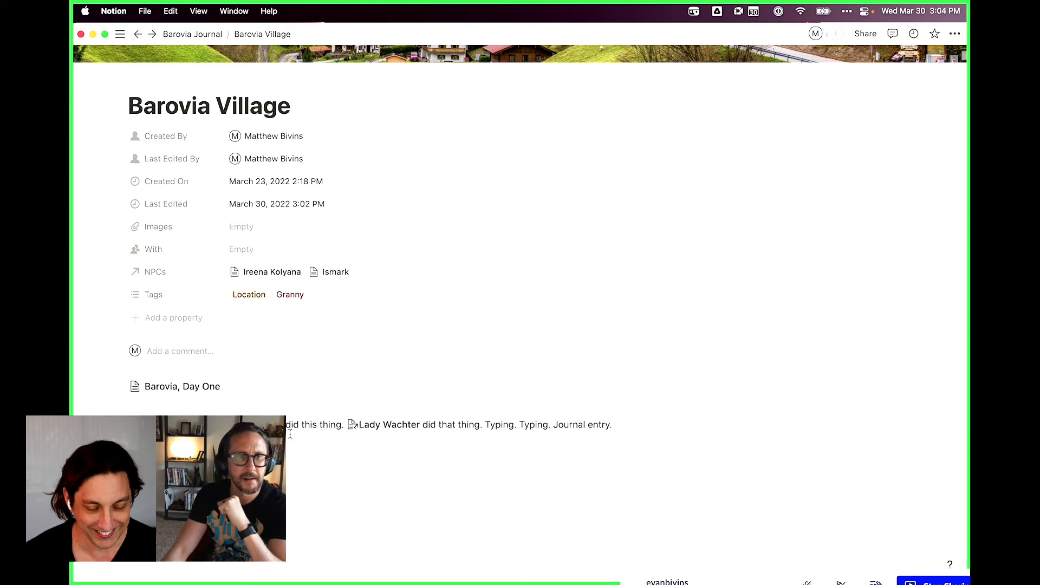
{"action": "left_click", "coordinate": [168, 318]}
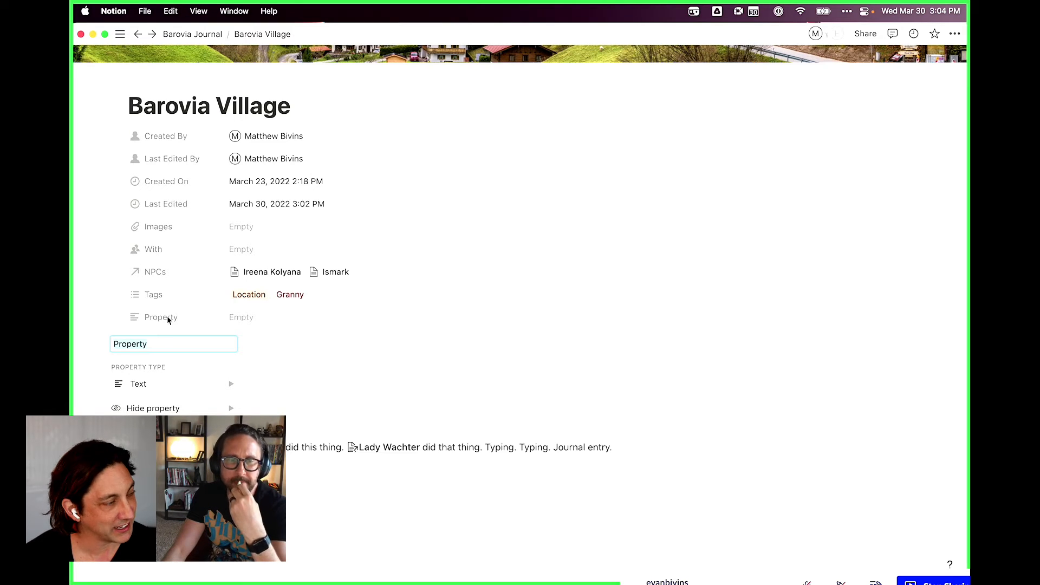
{"action": "left_click", "coordinate": [203, 384]}
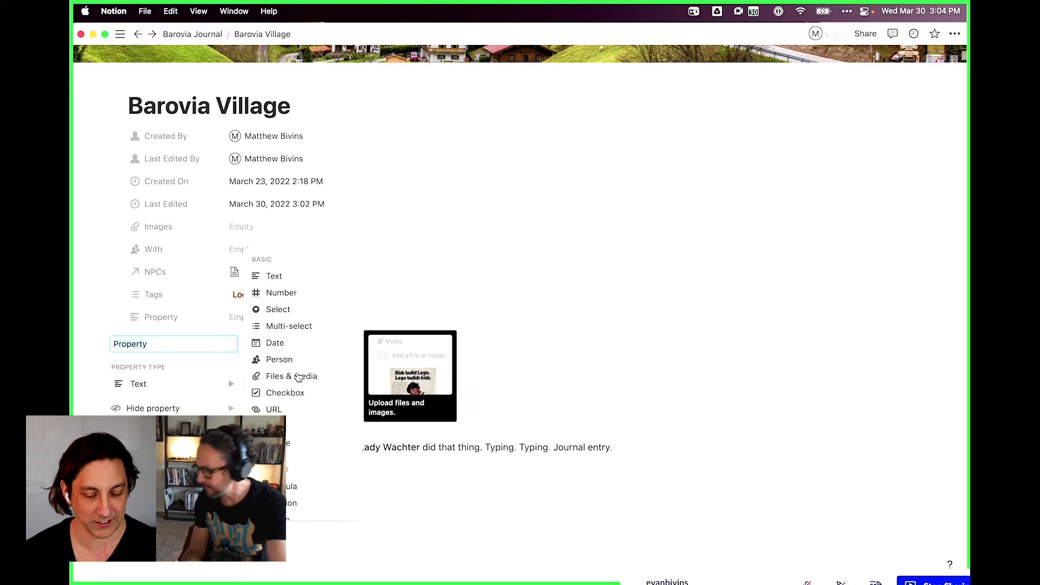
{"action": "left_click", "coordinate": [304, 309]}
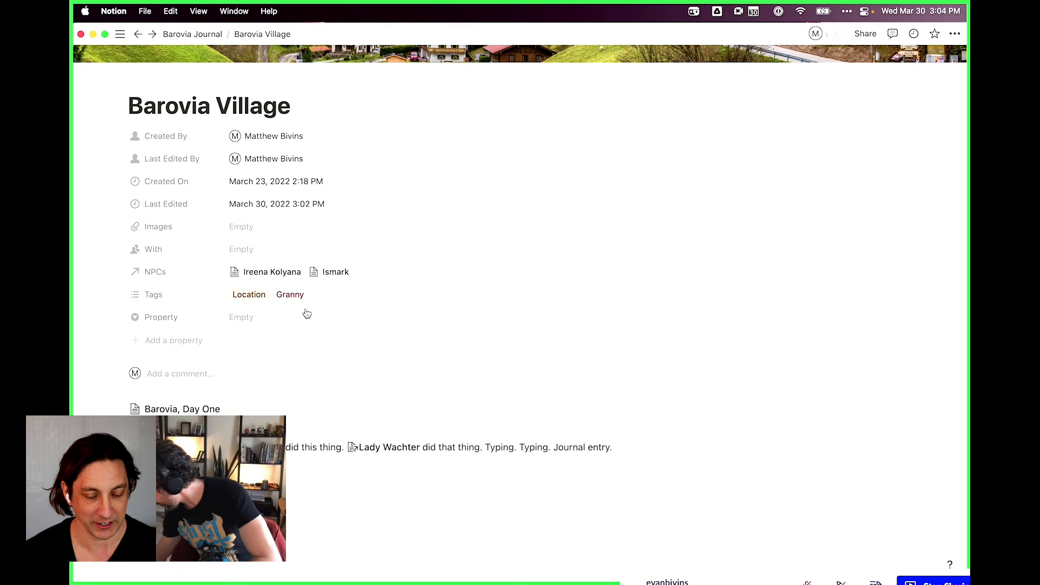
{"action": "left_click", "coordinate": [167, 317]}
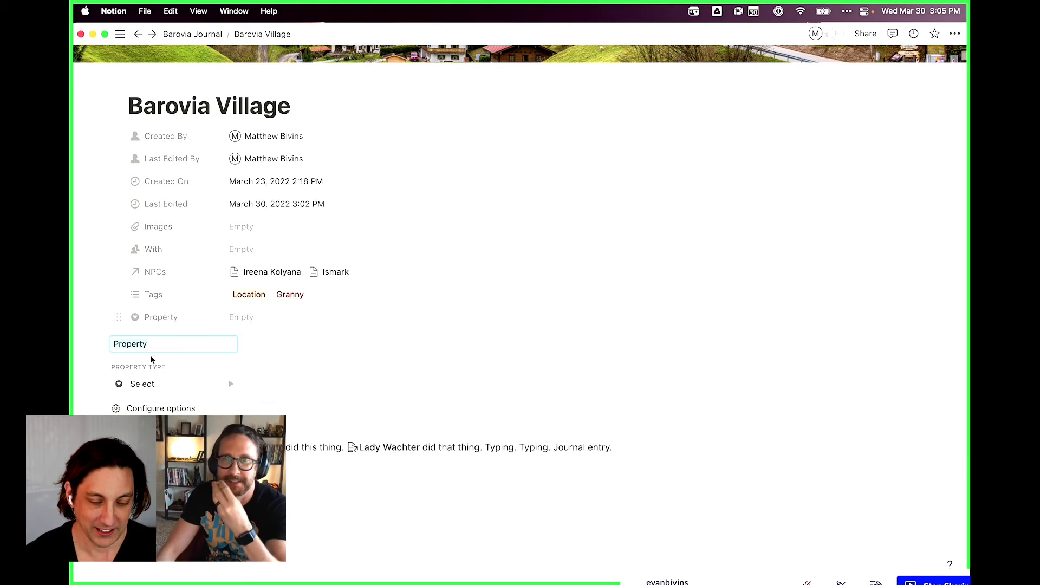
{"action": "left_click", "coordinate": [390, 479]}
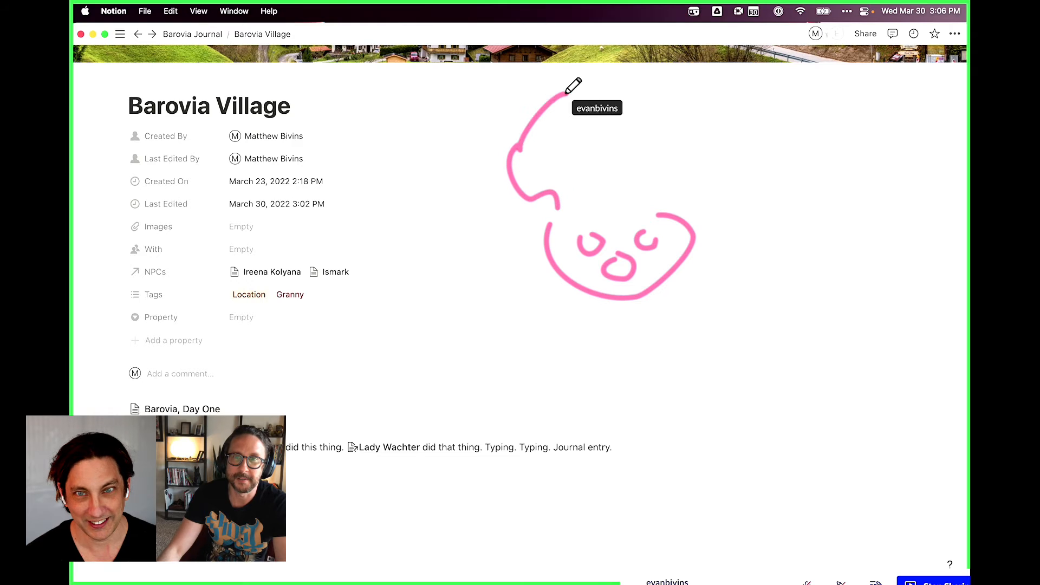
{"action": "mouse_move", "coordinate": [696, 181]}
{"action": "left_mouse_down"}
{"action": "mouse_move", "coordinate": [636, 193]}
{"action": "mouse_move", "coordinate": [636, 209]}
{"action": "left_mouse_up"}
{"action": "left_click_drag", "start_coordinate": [550, 156], "coordinate": [571, 170]}
{"action": "left_click_drag", "start_coordinate": [632, 146], "coordinate": [609, 173]}
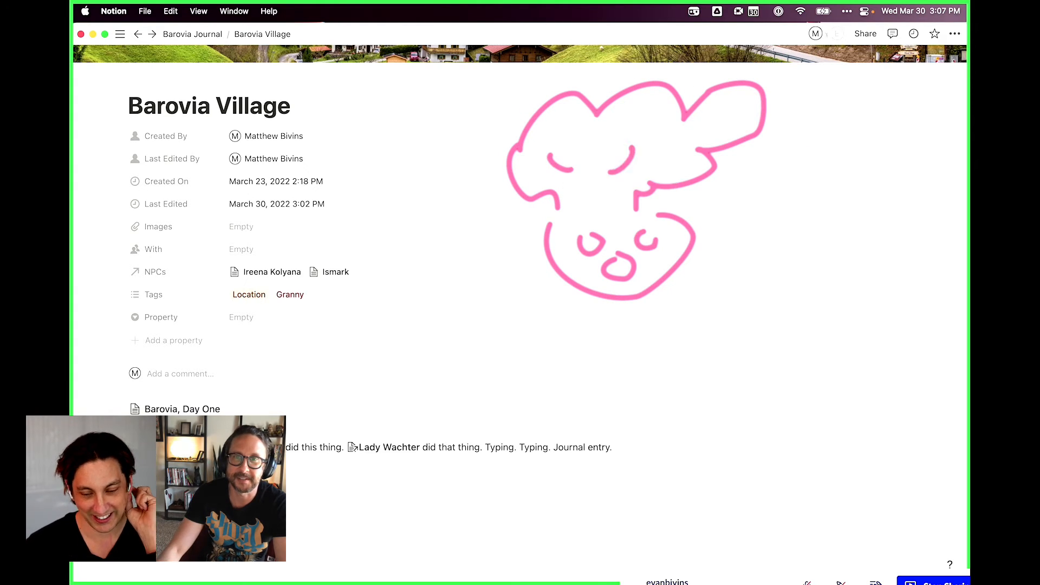
{"action": "left_click_drag", "start_coordinate": [665, 155], "coordinate": [642, 171]}
{"action": "left_click", "coordinate": [587, 242]}
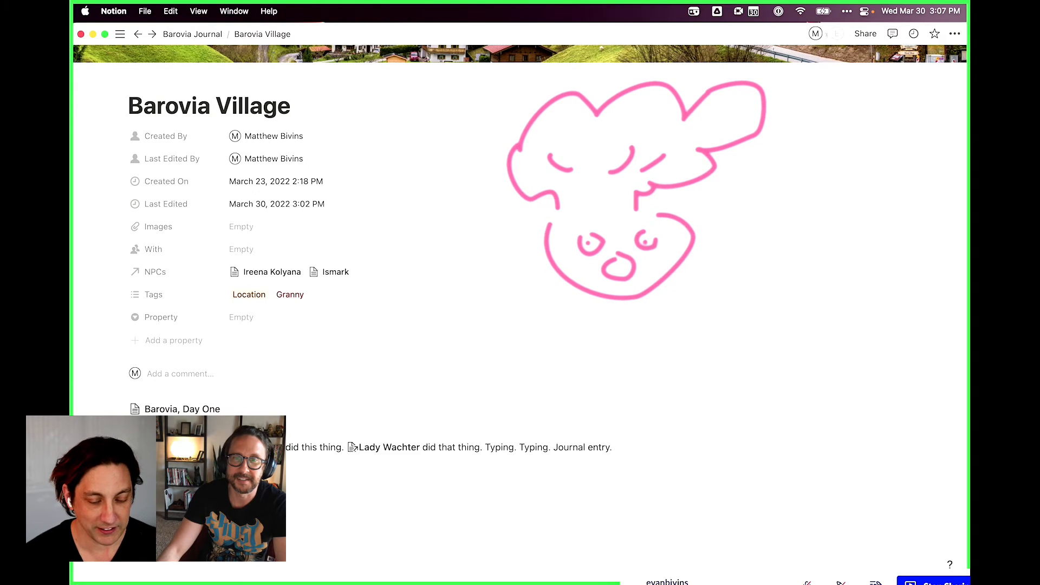
Insert another sub-page in the body of the Barovia Village entry
{"action": "type", "text": "/p"}
{"action": "left_click_drag", "start_coordinate": [618, 254], "coordinate": [617, 237]}
{"action": "key", "text": "BackSpace"}
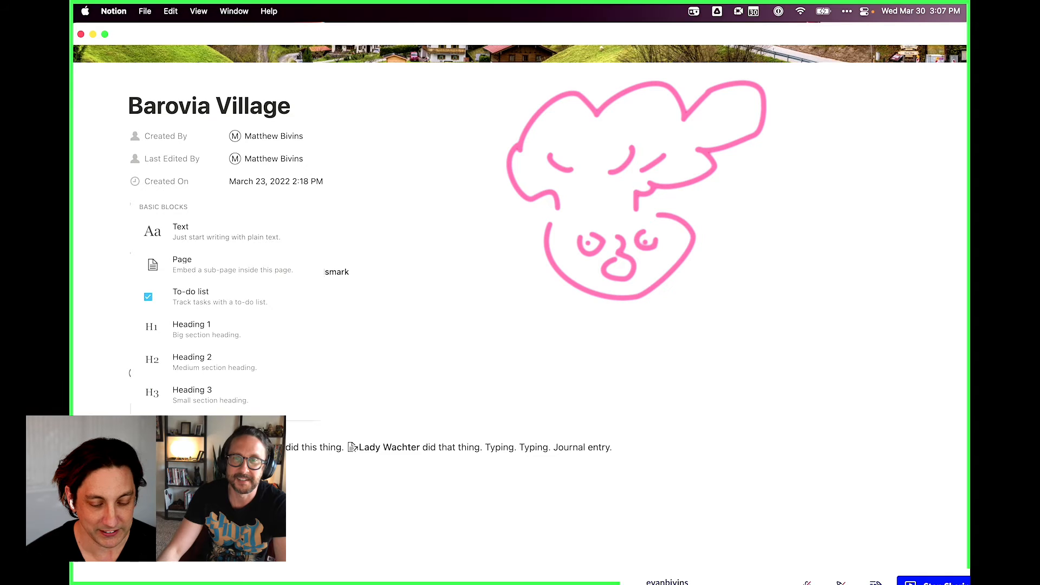
{"action": "type", "text": "page"}
{"action": "key", "text": "Return"}
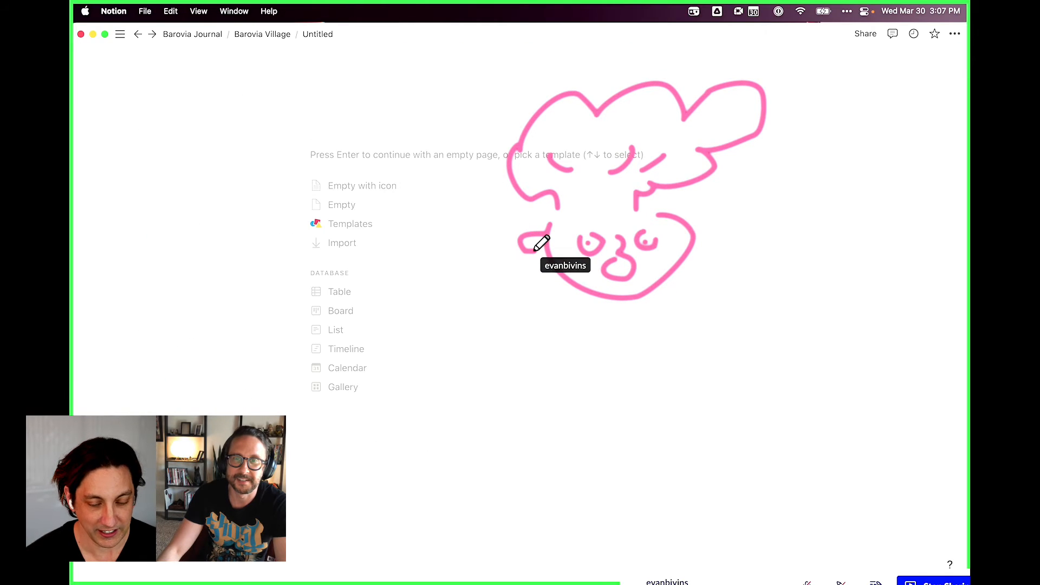
Title the new page "Barovia, Day Two" and write "It was still gray outside!" as its body text
{"action": "type", "text": "Barov"}
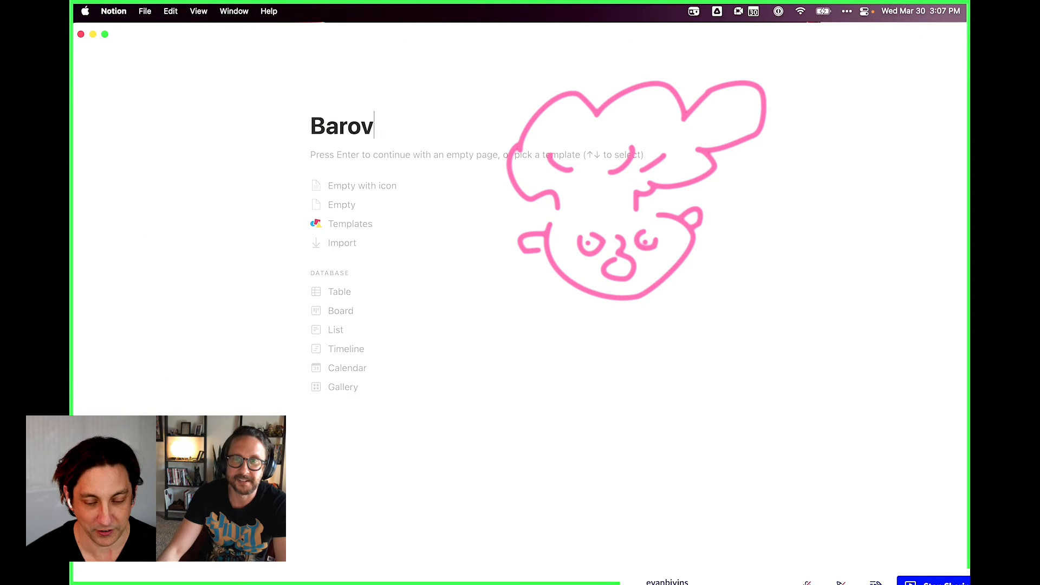
{"action": "type", "text": "ia, Day Two"}
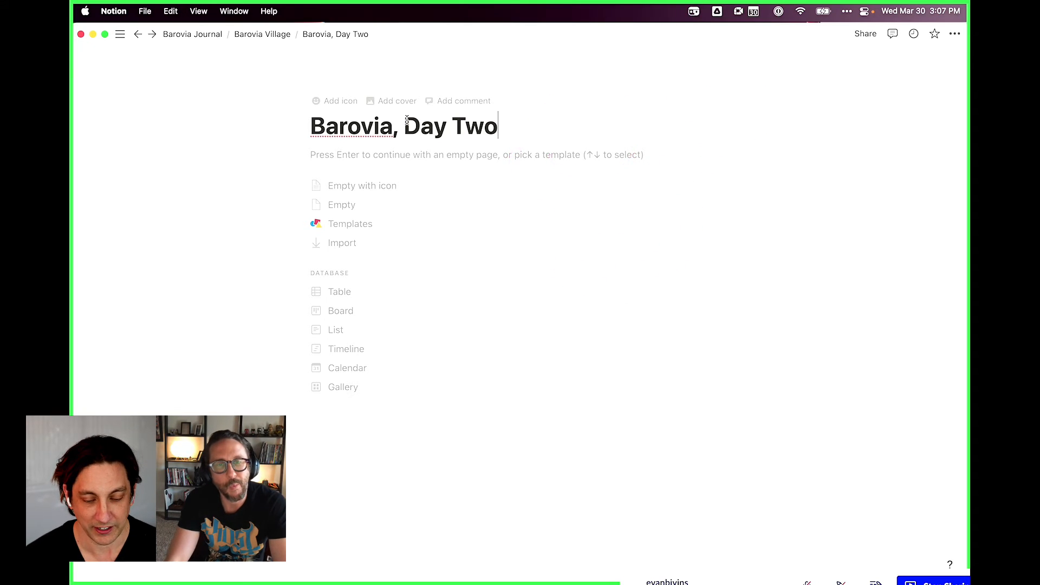
{"action": "key", "text": "Return"}
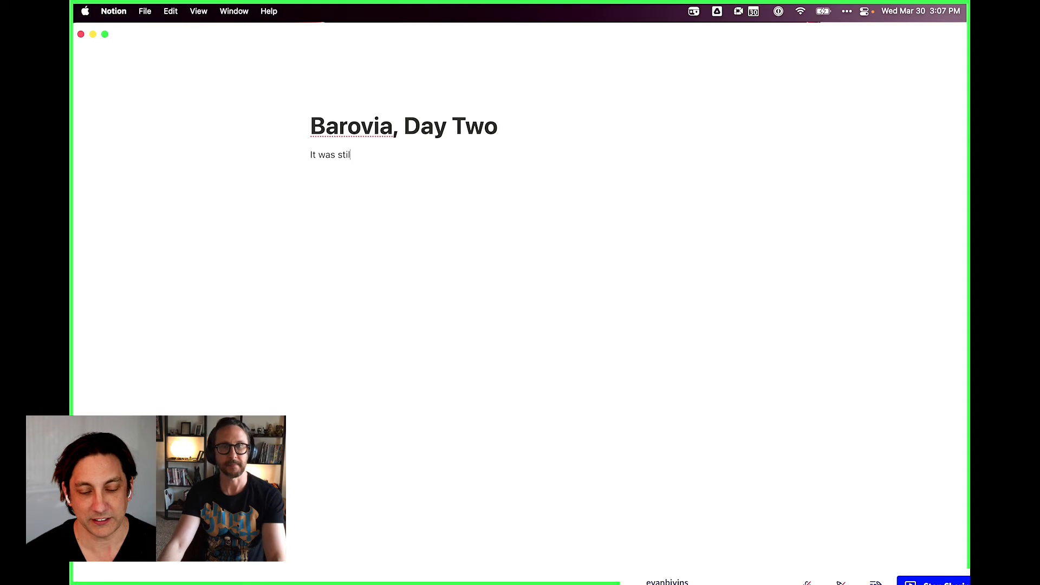
{"action": "type", "text": "It was still gray outside!"}
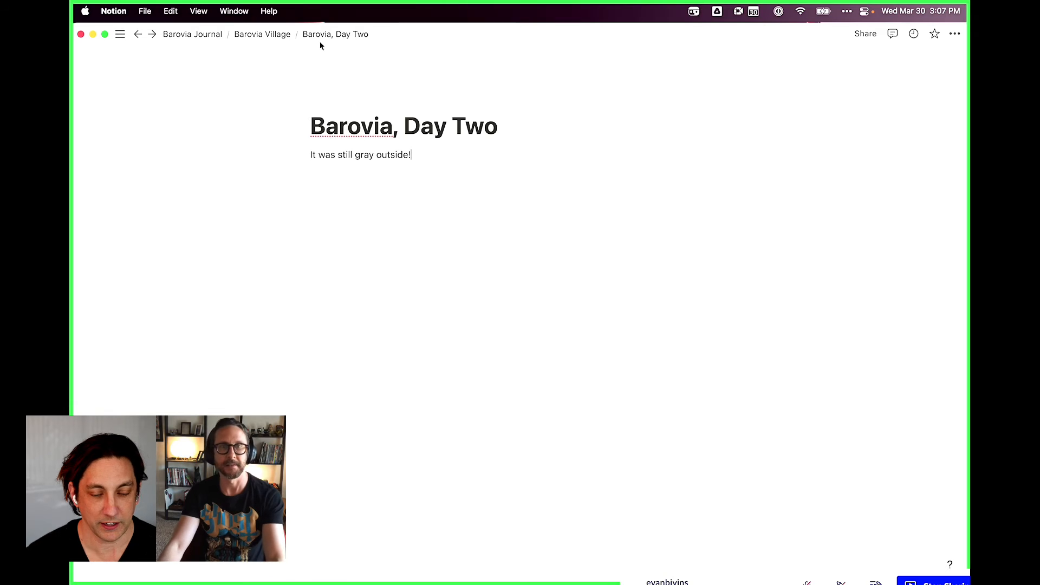
Go back to the parent Barovia Village page and rename it "Our Time in Barovia Village"
{"action": "left_click", "coordinate": [266, 34]}
{"action": "scroll", "coordinate": [379, 460], "scroll_direction": "down", "scroll_amount": 5}
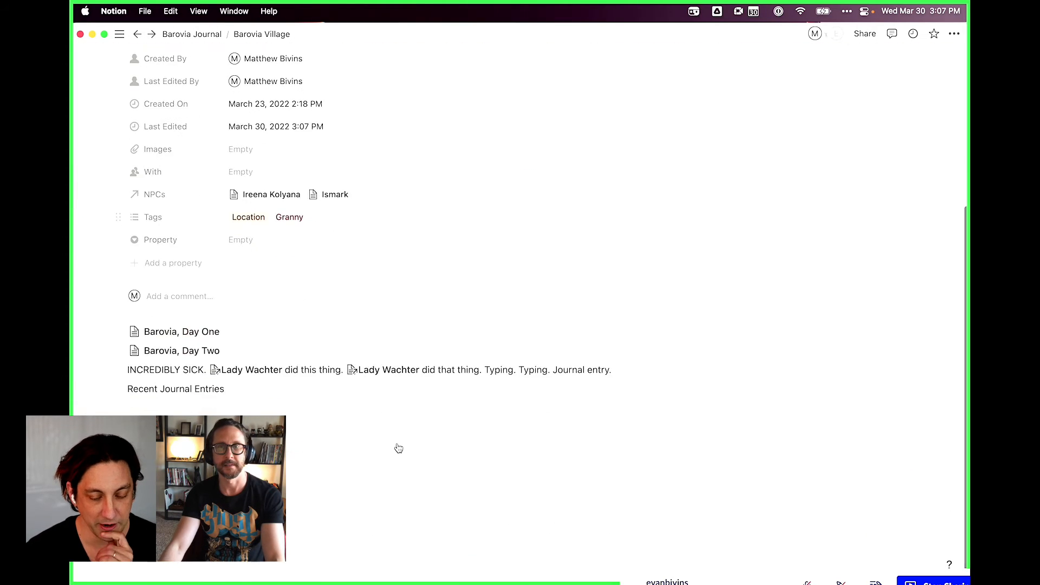
{"action": "scroll", "coordinate": [397, 443], "scroll_direction": "up", "scroll_amount": 2}
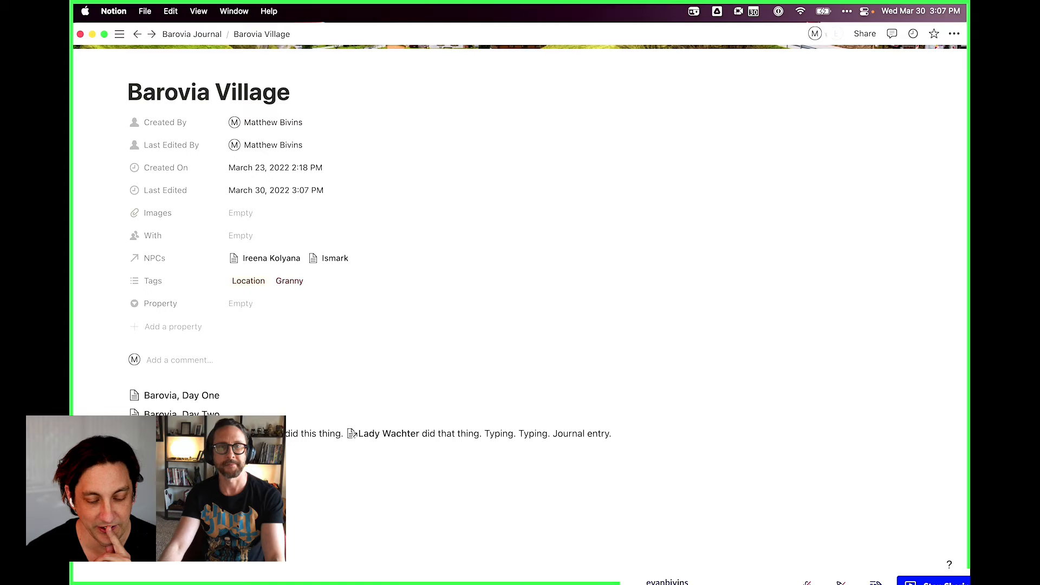
{"action": "scroll", "coordinate": [520, 282], "scroll_direction": "up", "scroll_amount": 4}
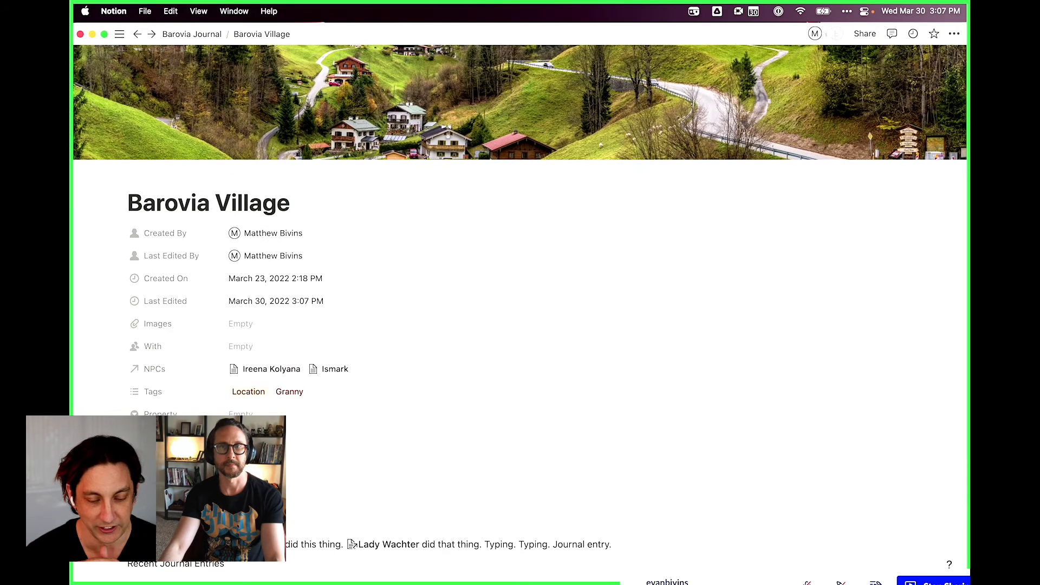
{"action": "left_click", "coordinate": [322, 199]}
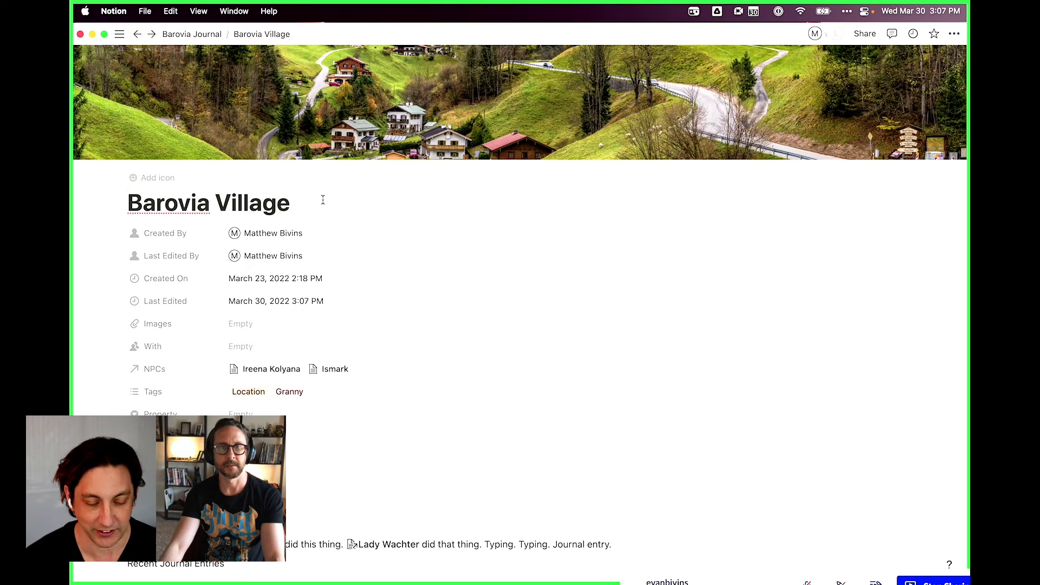
{"action": "key", "text": "super+Left"}
{"action": "type", "text": "Our Time "}
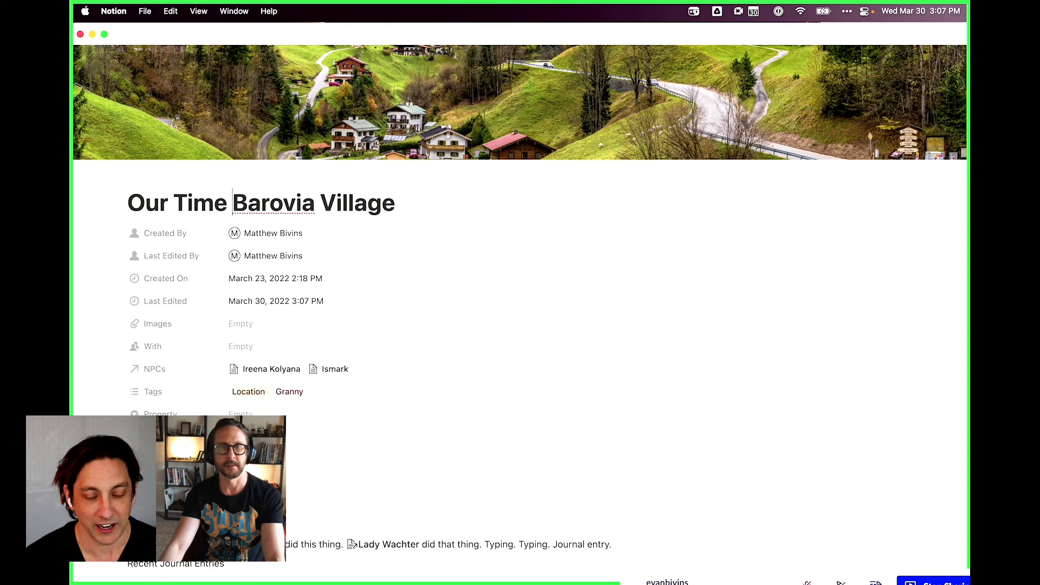
{"action": "type", "text": "in"}
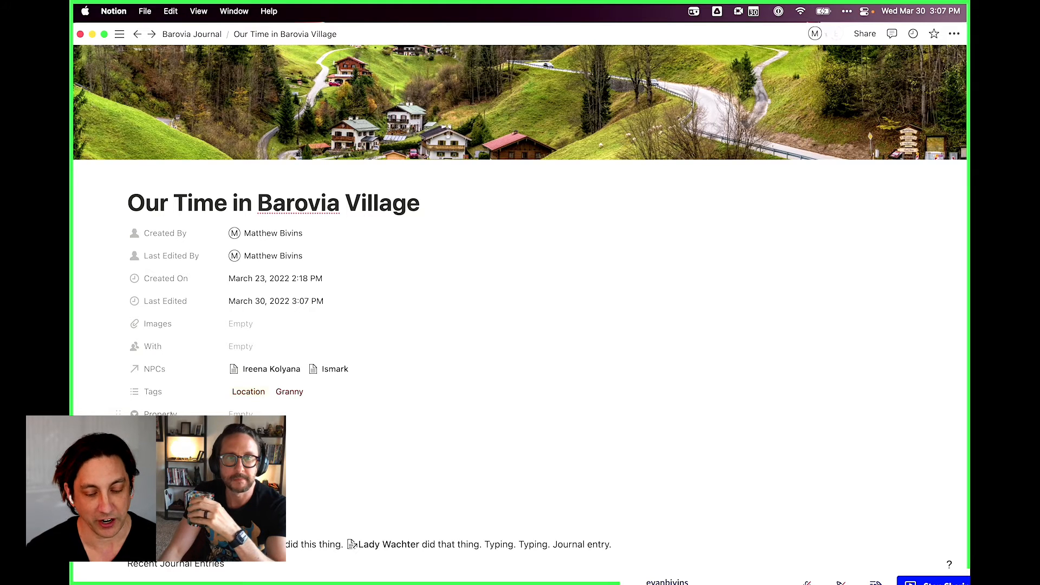
Convert the empty select field Property into a relation to the Locations of Barovia database and name it Location
{"action": "left_click", "coordinate": [161, 413]}
{"action": "mouse_move", "coordinate": [168, 292]}
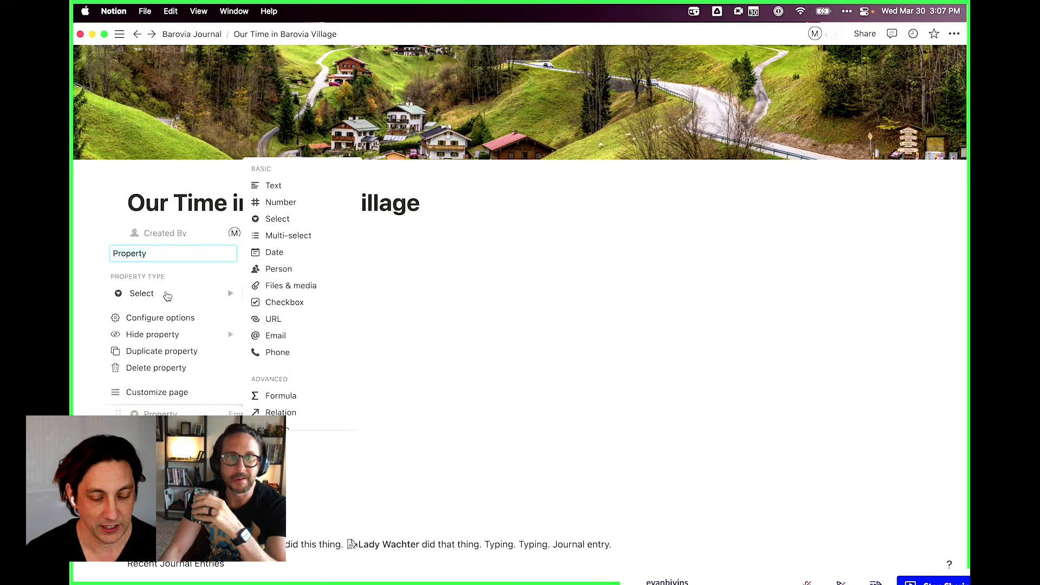
{"action": "scroll", "coordinate": [291, 383], "scroll_direction": "down", "scroll_amount": 3}
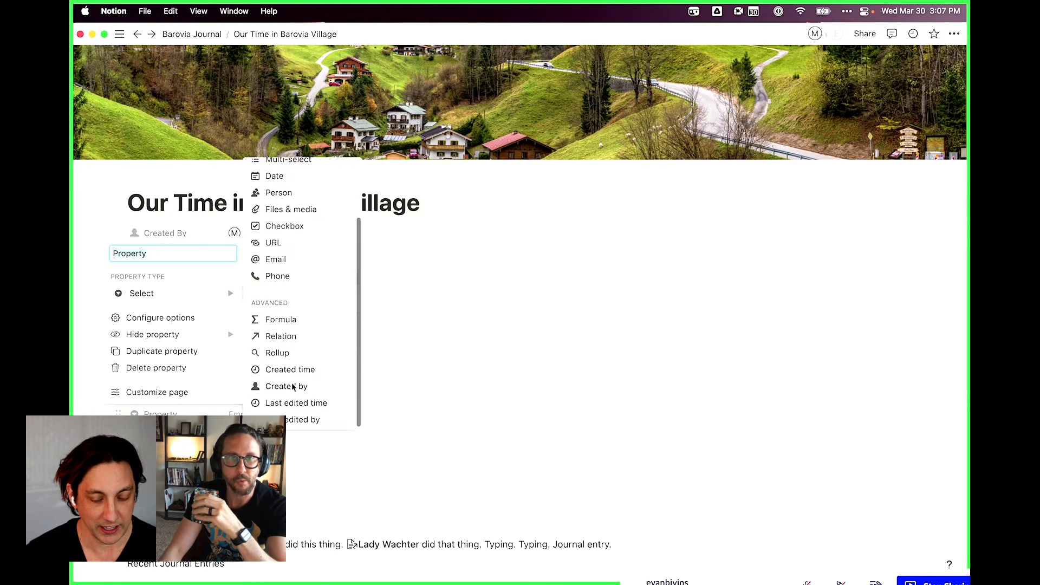
{"action": "left_click", "coordinate": [292, 335]}
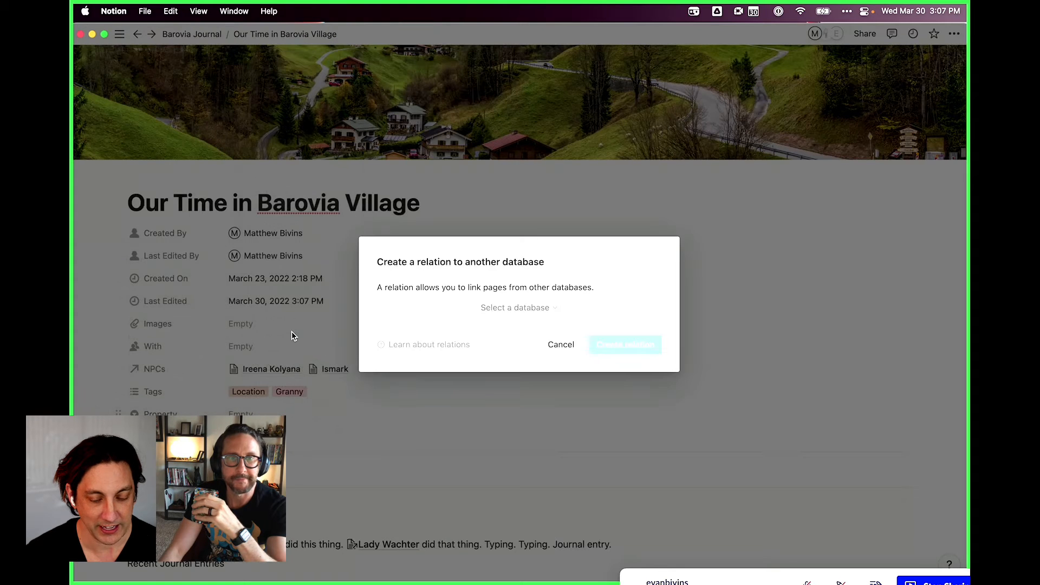
{"action": "left_click", "coordinate": [529, 308]}
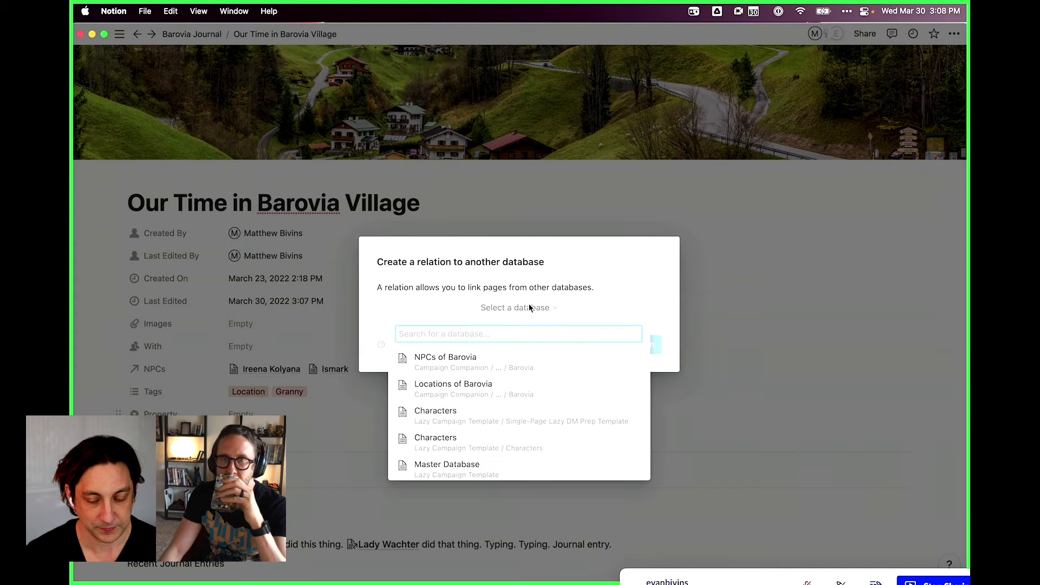
{"action": "left_click", "coordinate": [490, 384]}
{"action": "left_click", "coordinate": [628, 345]}
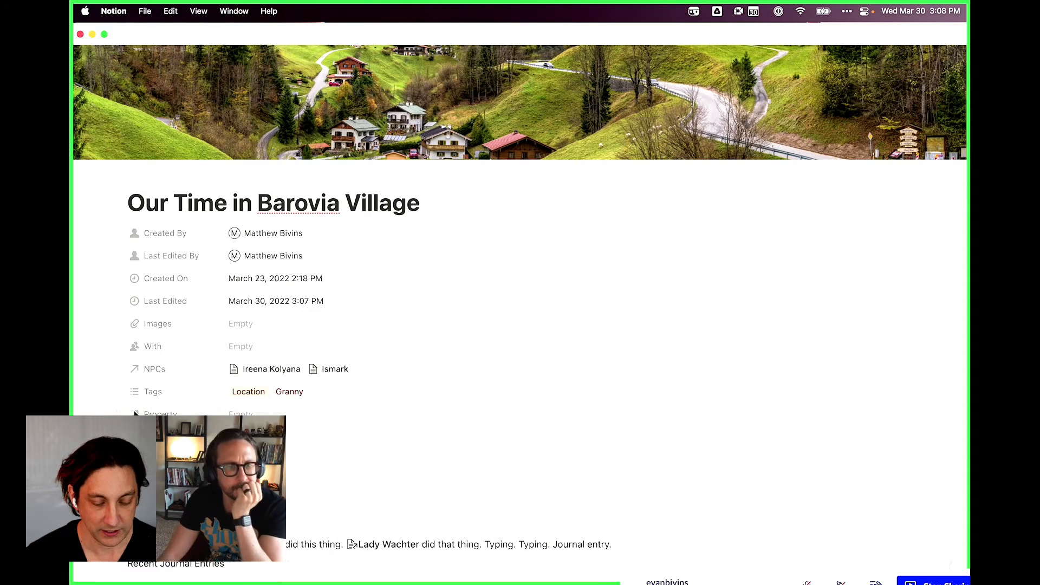
Link the Village of Barovia page in the Location relation
{"action": "left_click", "coordinate": [241, 413]}
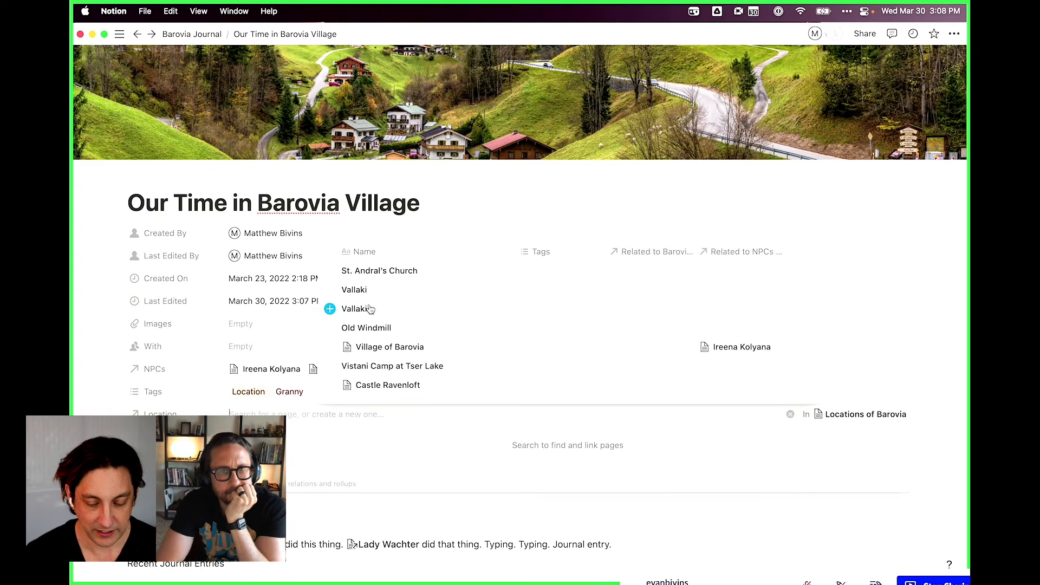
{"action": "left_click", "coordinate": [330, 347]}
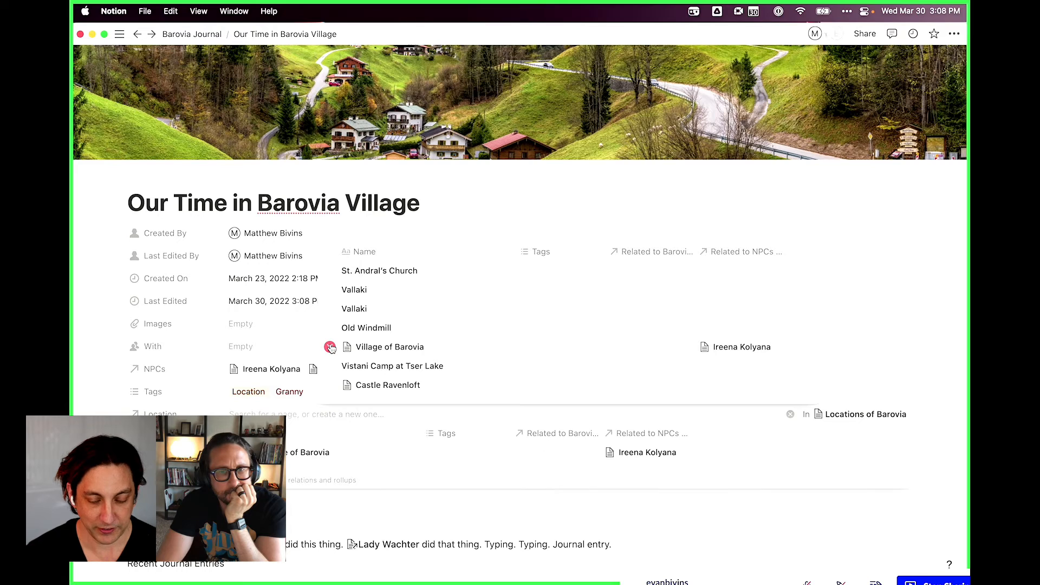
{"action": "left_click", "coordinate": [89, 411]}
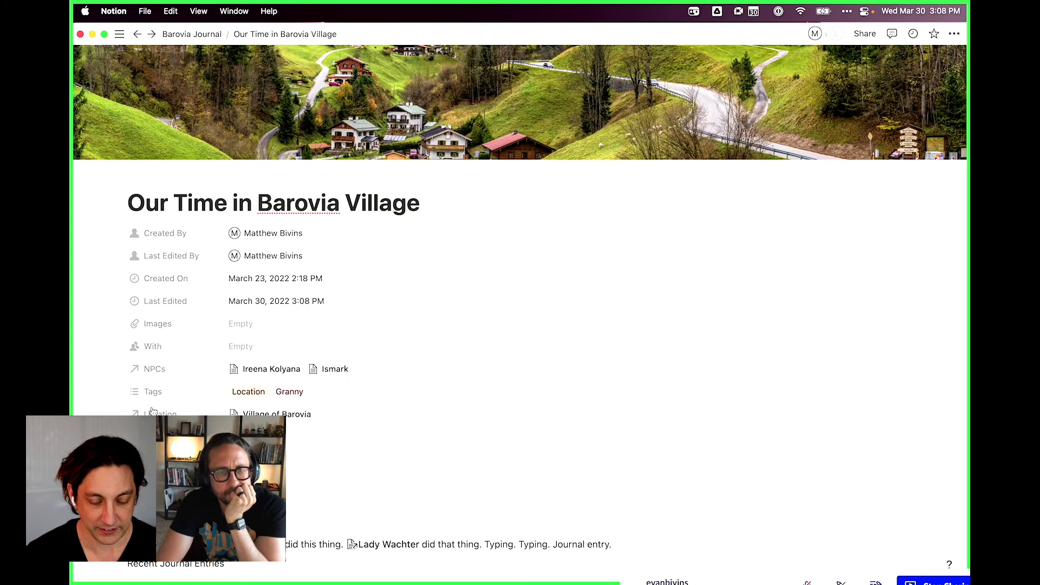
Reorder the page properties so Location comes right after Last Edited, followed by NPCs
{"action": "scroll", "coordinate": [332, 454], "scroll_direction": "down", "scroll_amount": 5}
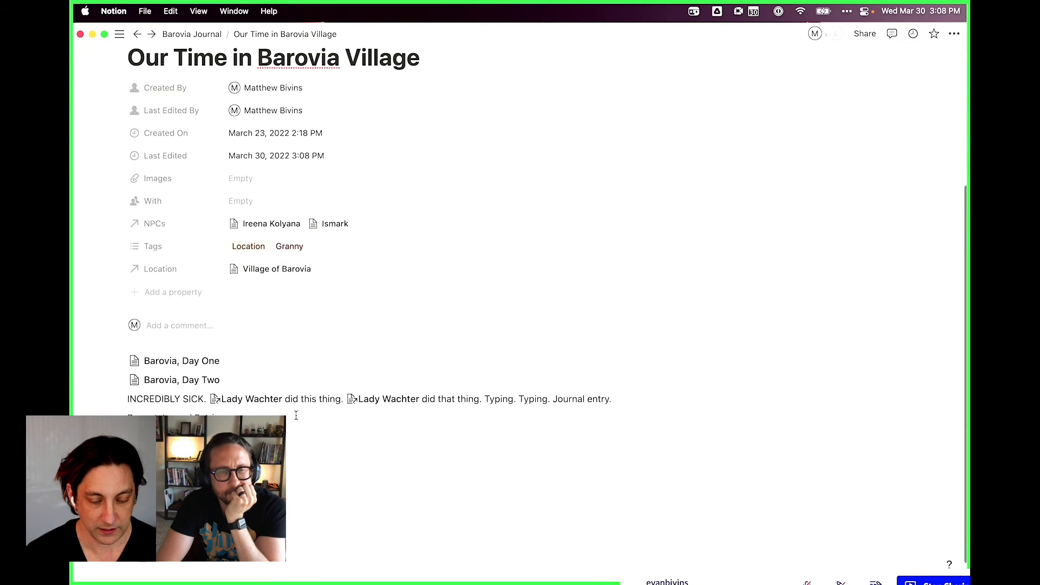
{"action": "left_click_drag", "start_coordinate": [119, 271], "coordinate": [119, 178]}
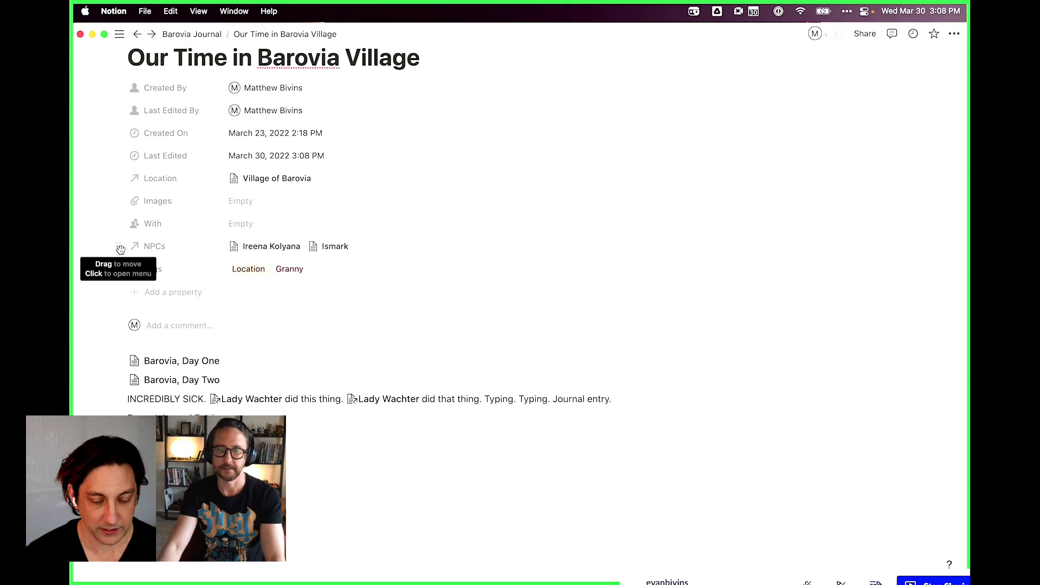
{"action": "left_click_drag", "start_coordinate": [120, 245], "coordinate": [115, 203]}
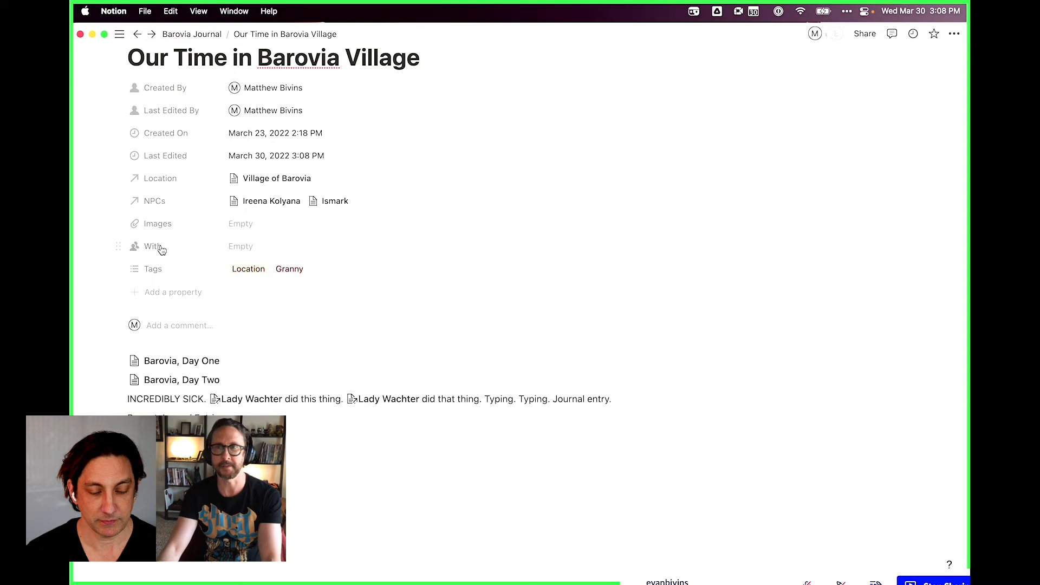
Delete the With person property from the Our Time in Barovia Village page
{"action": "left_click", "coordinate": [215, 250]}
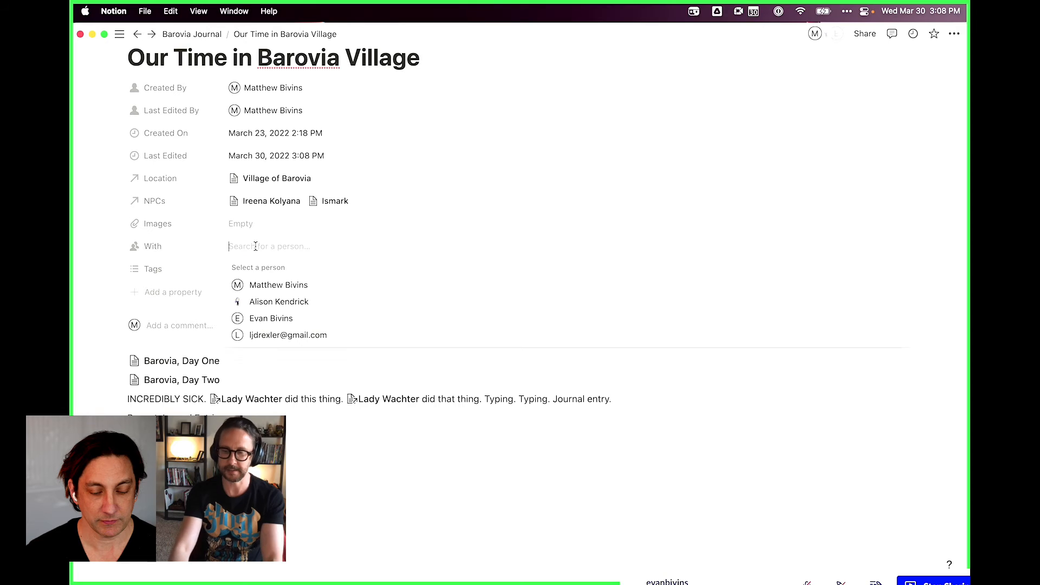
{"action": "left_click", "coordinate": [124, 250]}
{"action": "left_click", "coordinate": [130, 248]}
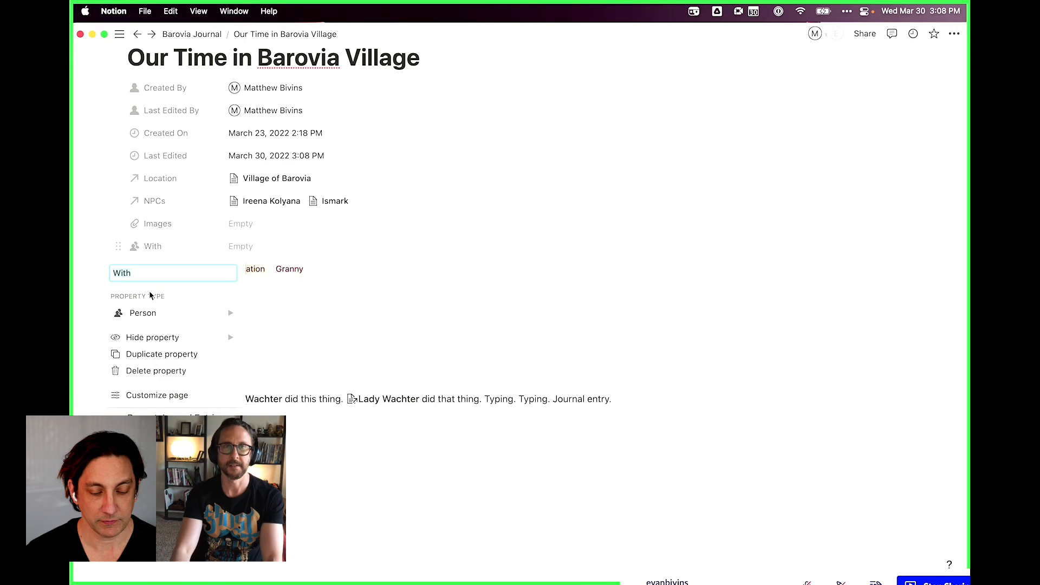
{"action": "mouse_move", "coordinate": [142, 320]}
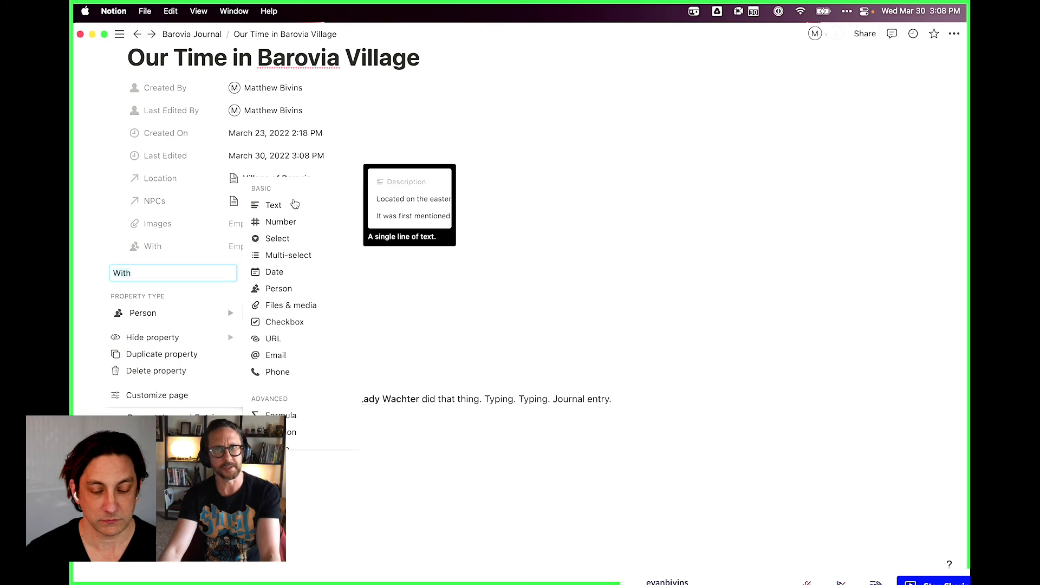
{"action": "scroll", "coordinate": [287, 403], "scroll_direction": "down", "scroll_amount": 3}
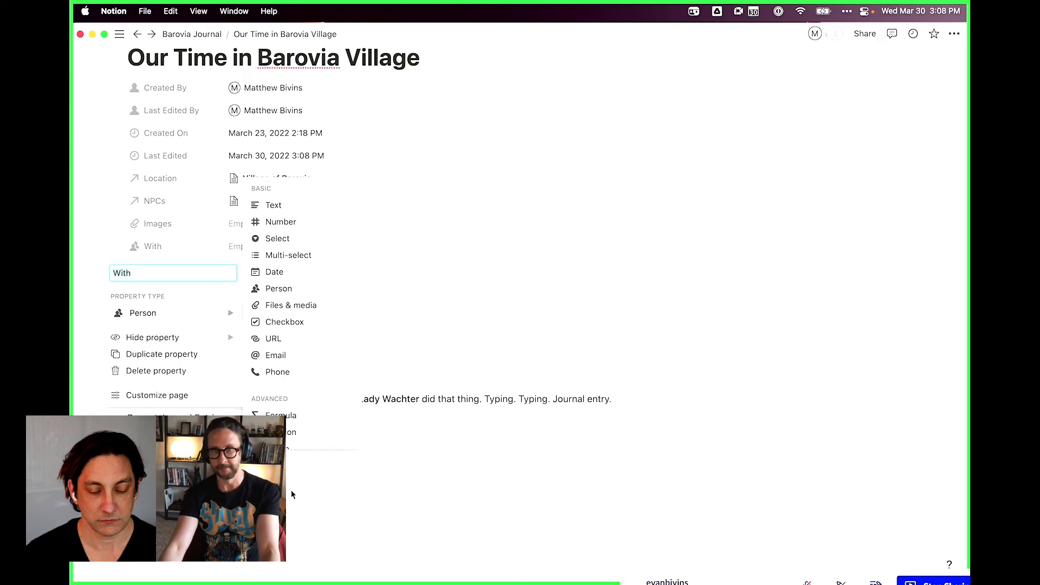
{"action": "scroll", "coordinate": [287, 354], "scroll_direction": "down", "scroll_amount": 3}
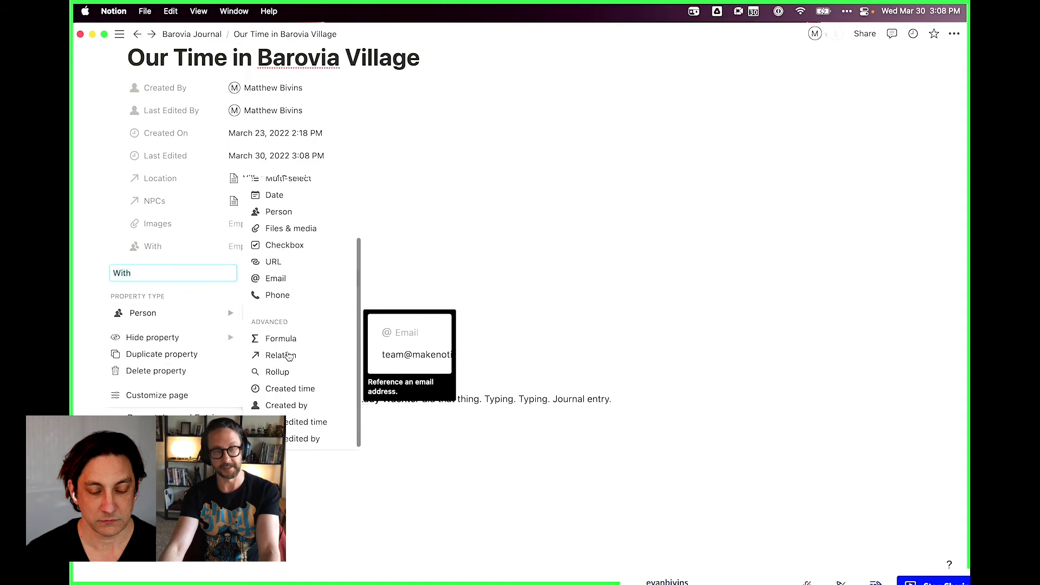
{"action": "scroll", "coordinate": [285, 352], "scroll_direction": "up", "scroll_amount": 3}
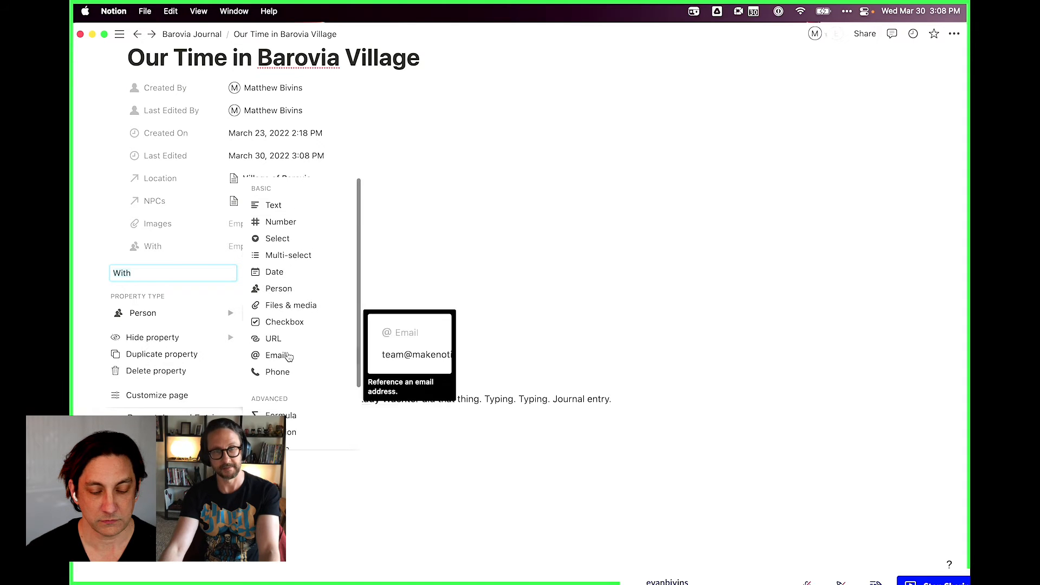
{"action": "left_click", "coordinate": [161, 373]}
{"action": "left_click", "coordinate": [544, 317]}
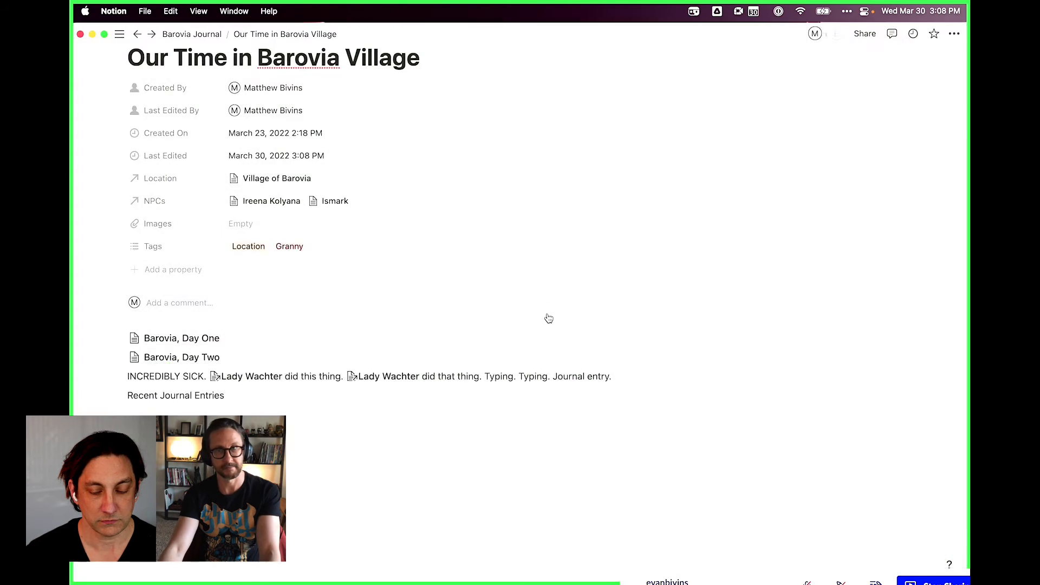
{"action": "left_click", "coordinate": [425, 459]}
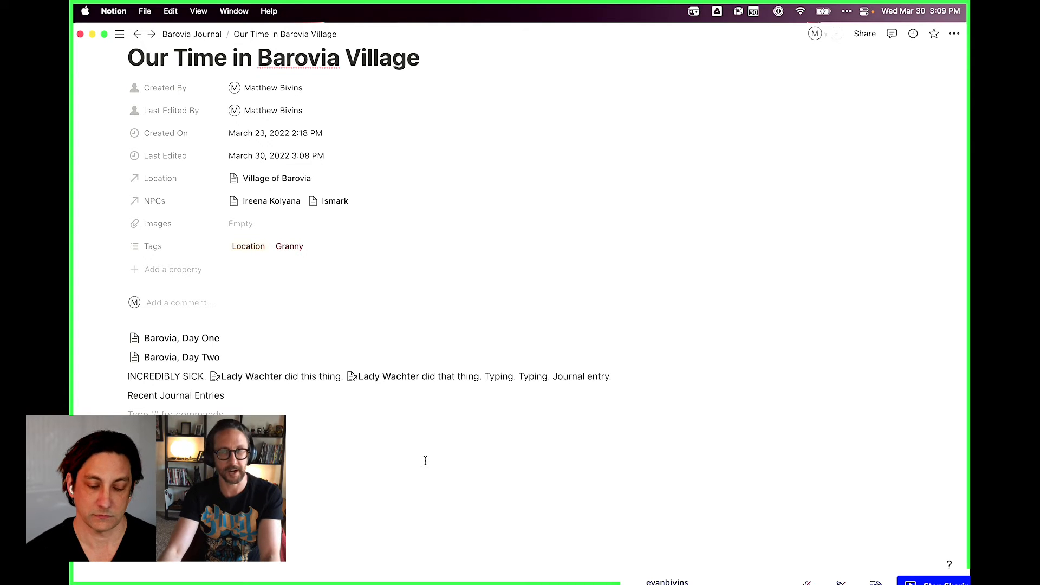
Leave the journal entry and open the Campaigns gallery inside Campaign Companion
{"action": "scroll", "coordinate": [425, 461], "scroll_direction": "up", "scroll_amount": 5}
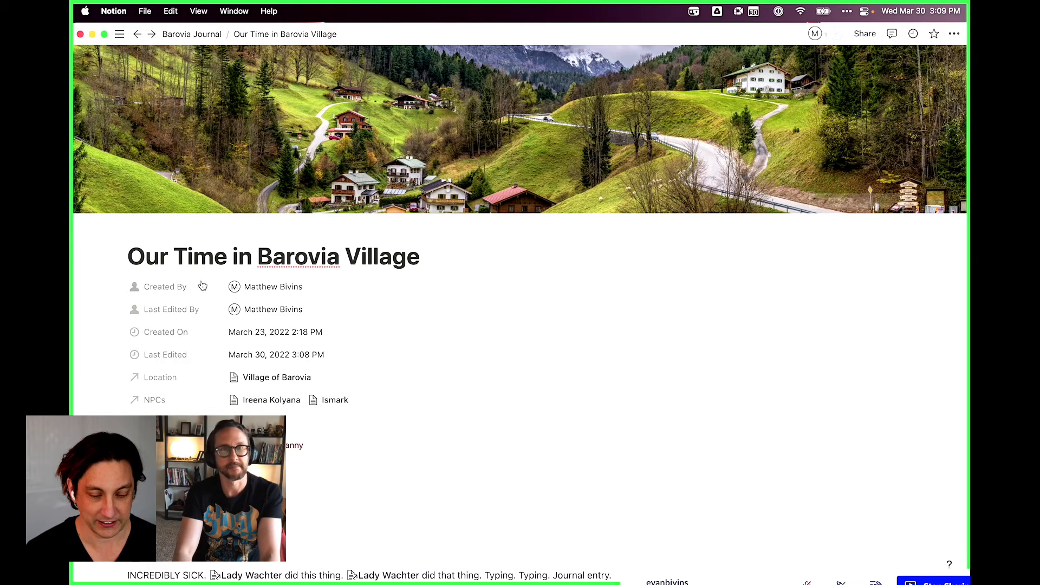
{"action": "left_click", "coordinate": [195, 34]}
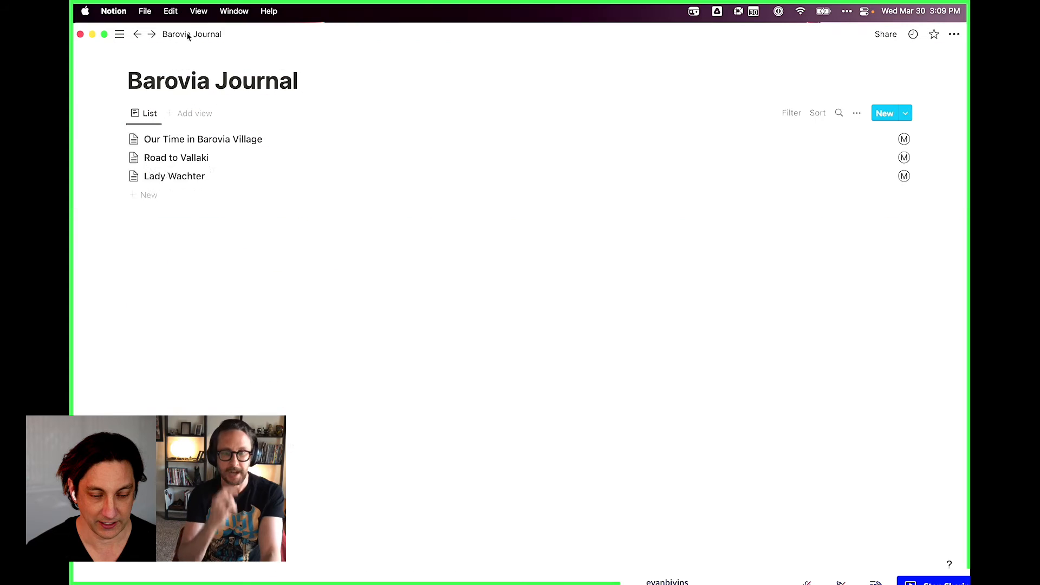
{"action": "left_click", "coordinate": [137, 34]}
{"action": "left_click", "coordinate": [137, 34]}
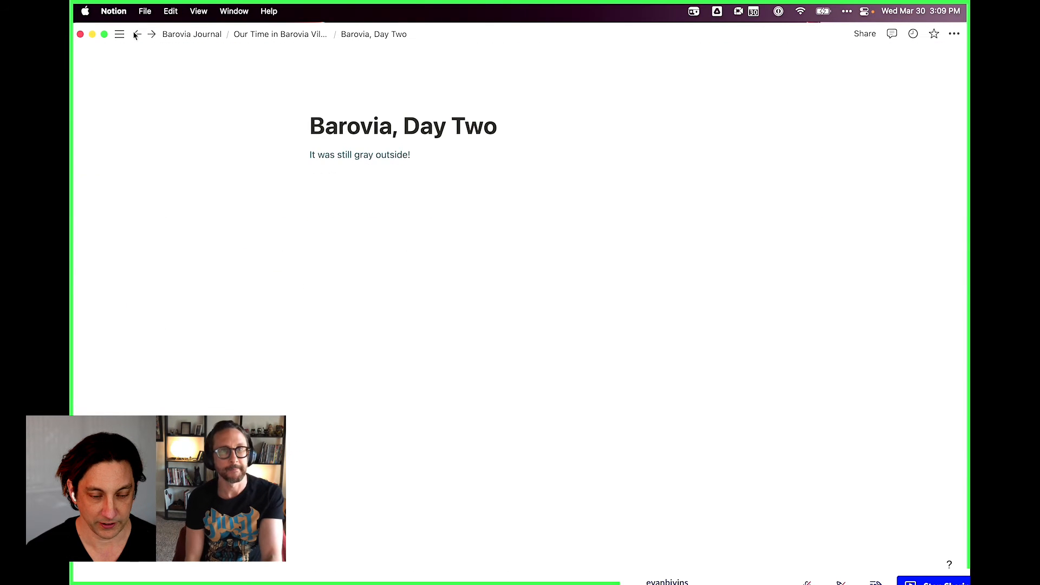
{"action": "left_click", "coordinate": [119, 35]}
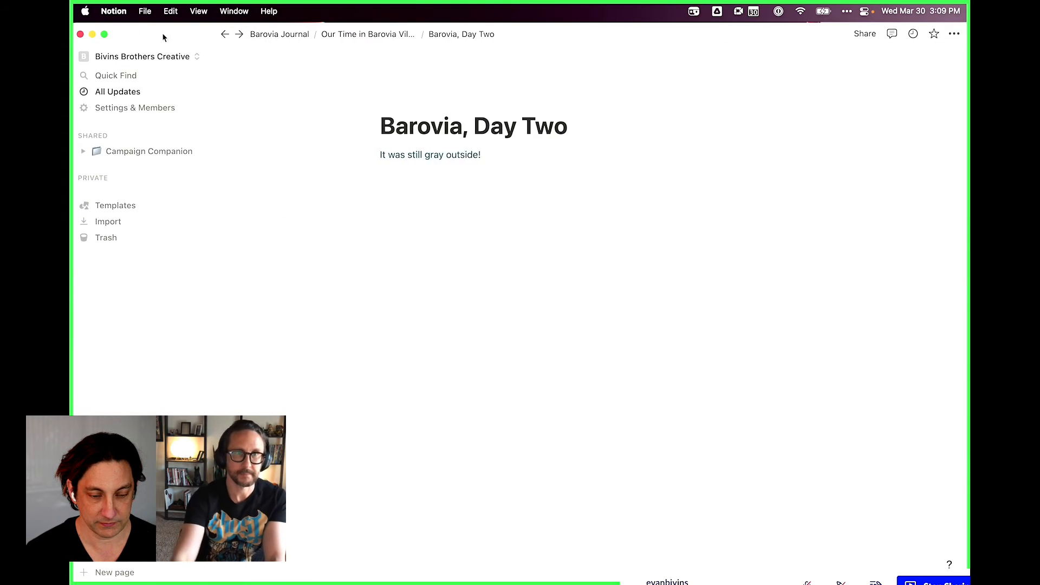
{"action": "left_click", "coordinate": [84, 152]}
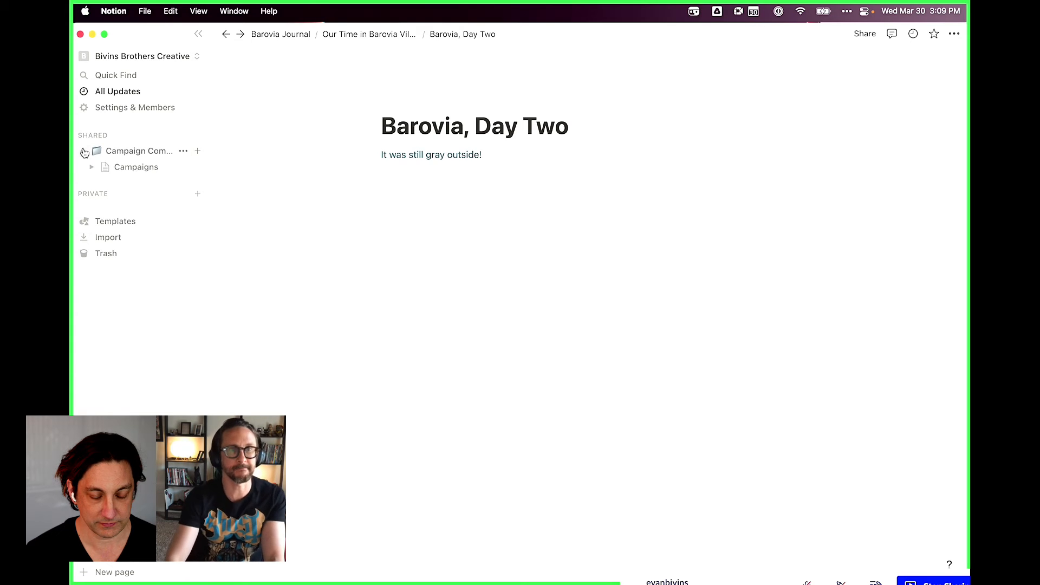
{"action": "left_click", "coordinate": [135, 167]}
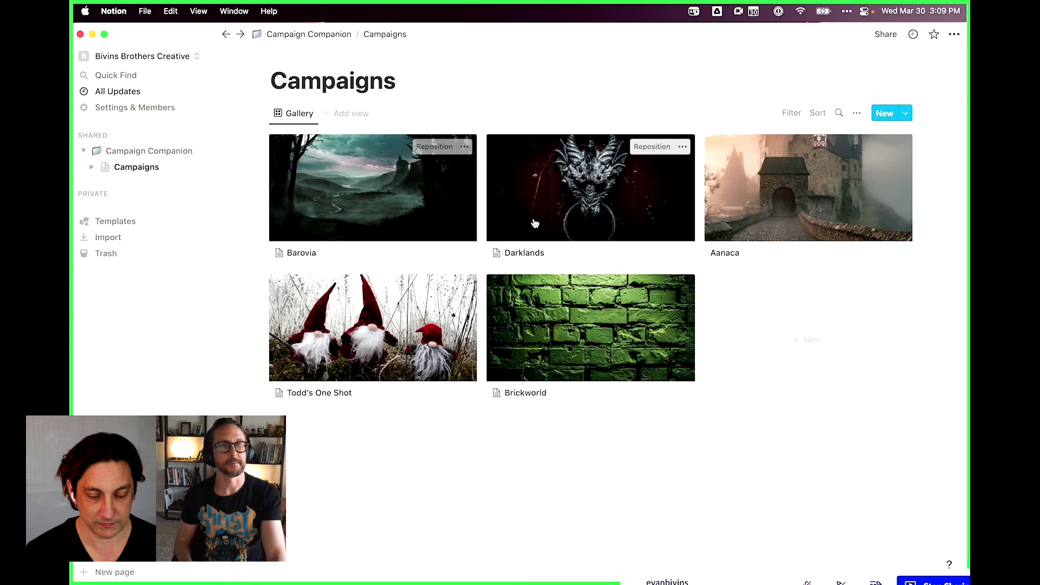
Open the Barovia campaign as a full page and go to its Locations of Barovia table
{"action": "left_click", "coordinate": [374, 190]}
{"action": "scroll", "coordinate": [443, 250], "scroll_direction": "down", "scroll_amount": 3}
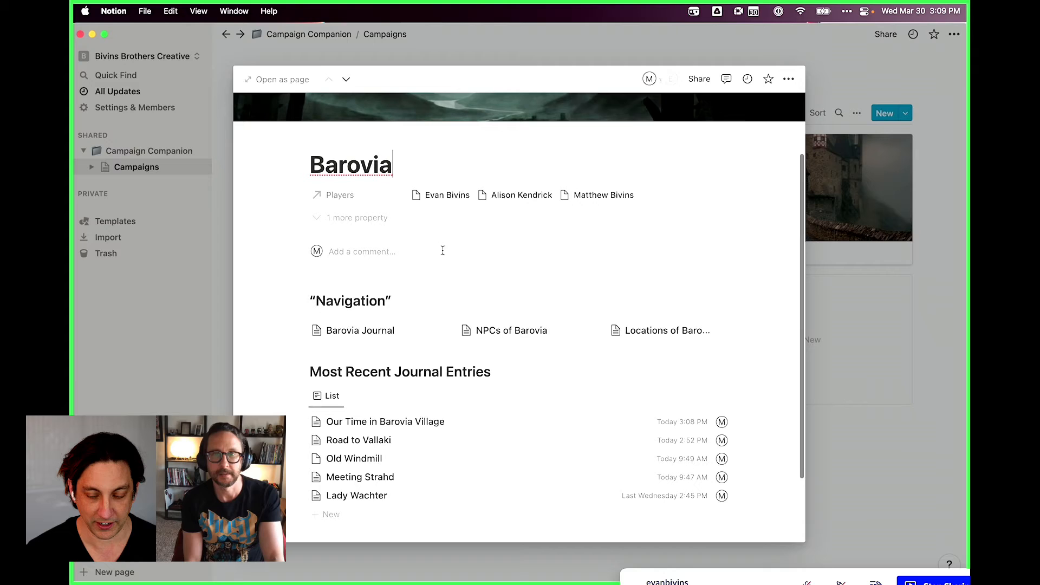
{"action": "left_click", "coordinate": [278, 79]}
{"action": "scroll", "coordinate": [541, 325], "scroll_direction": "down", "scroll_amount": 5}
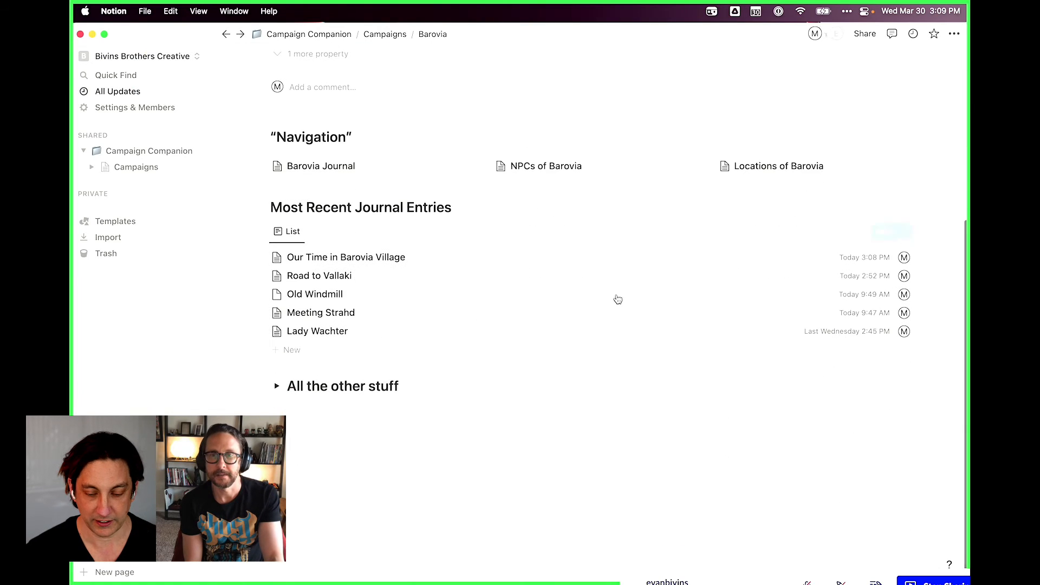
{"action": "left_click", "coordinate": [782, 167]}
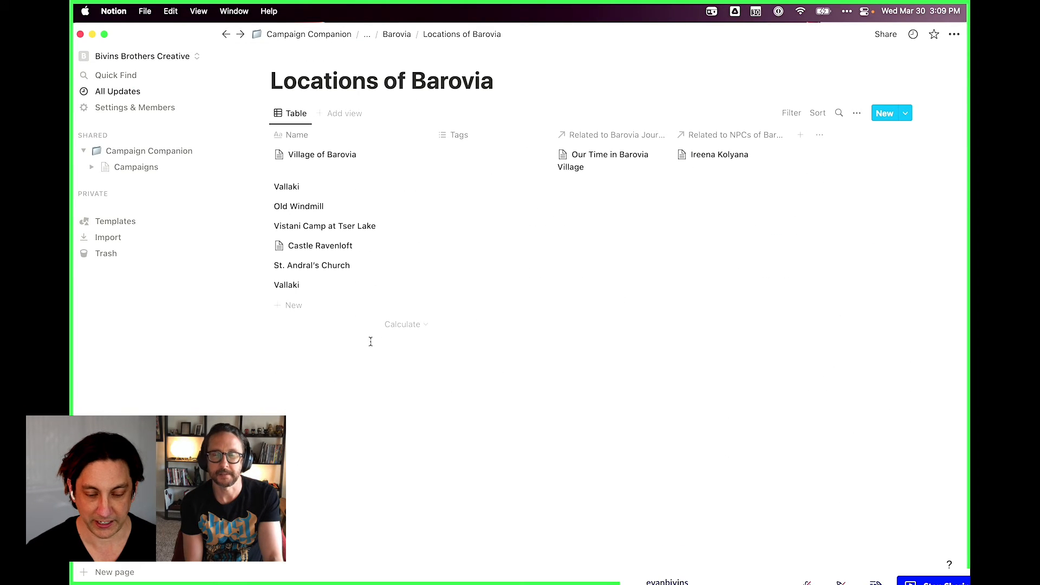
{"action": "right_click", "coordinate": [322, 168]}
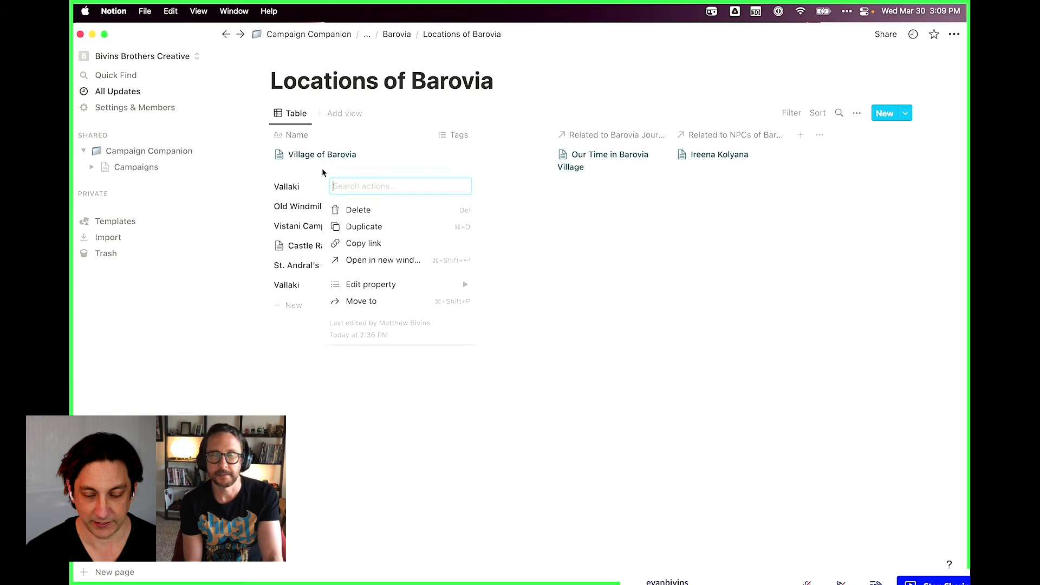
{"action": "left_click", "coordinate": [618, 73]}
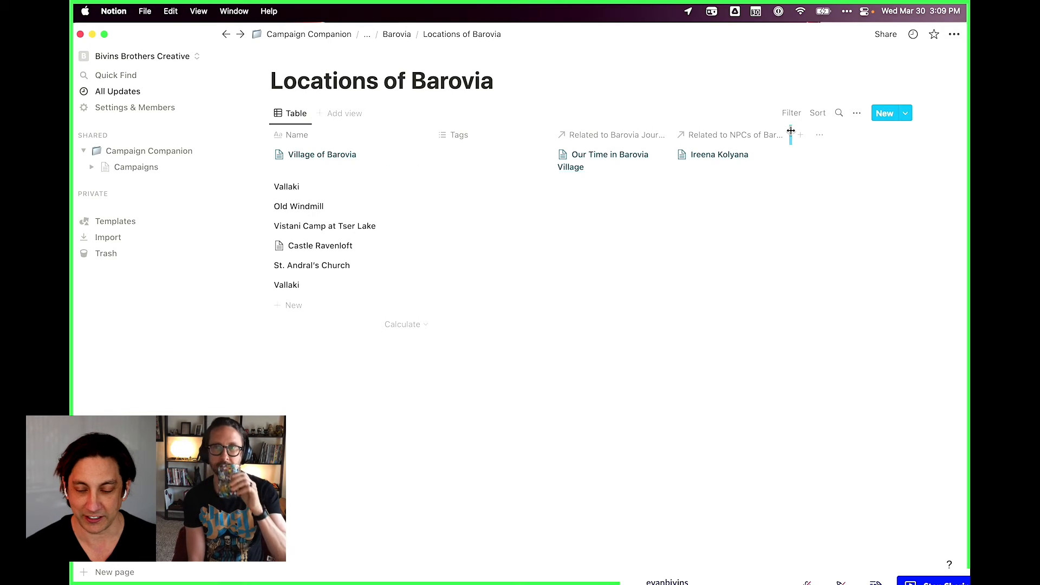
Widen both relation columns to show their full names, placing the NPCs of Barovia relation before the Barovia Journal relation
{"action": "left_click_drag", "start_coordinate": [791, 130], "coordinate": [850, 132]}
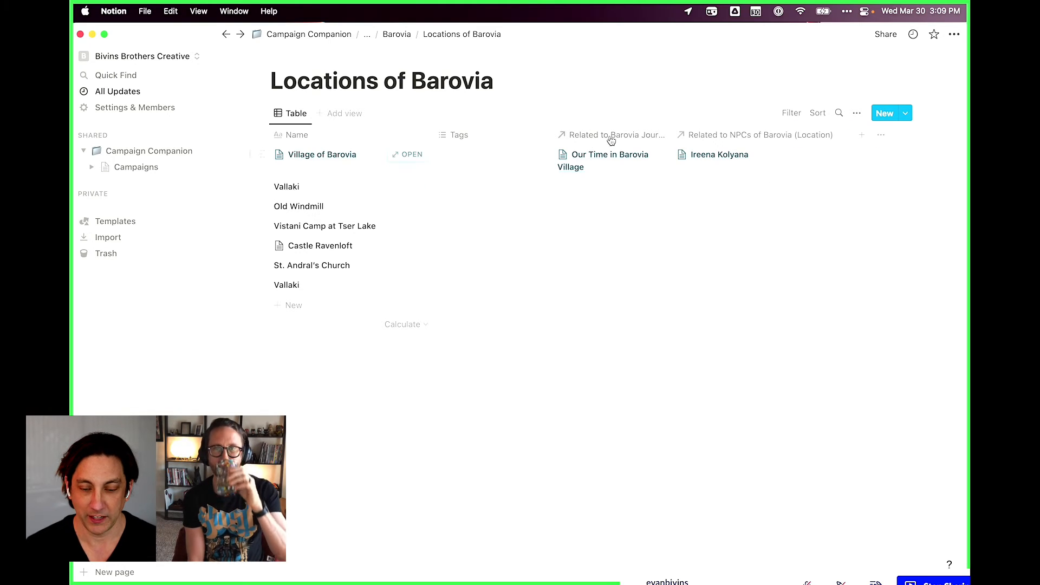
{"action": "left_click_drag", "start_coordinate": [674, 136], "coordinate": [681, 137]}
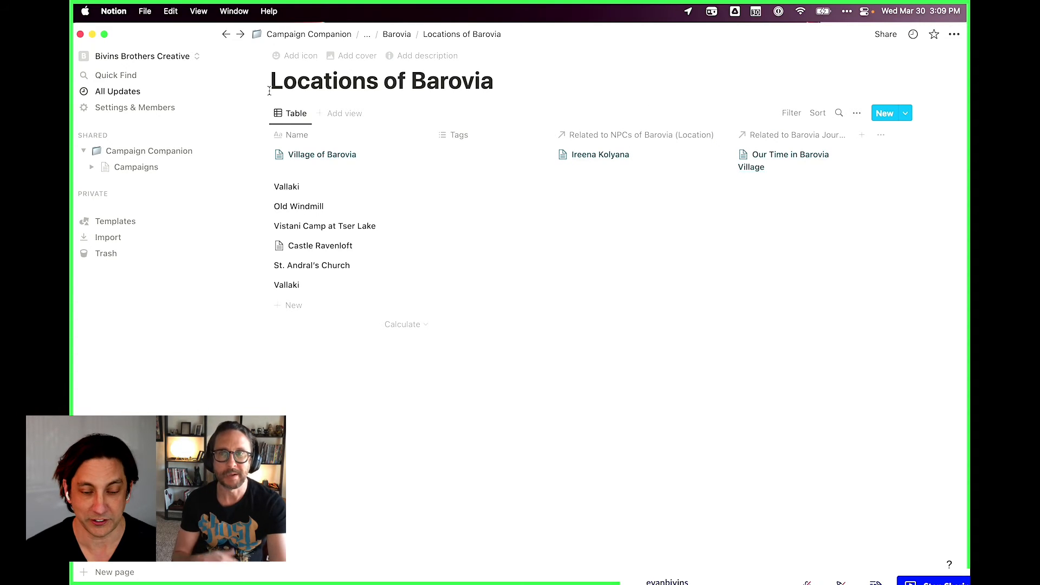
{"action": "left_click_drag", "start_coordinate": [269, 86], "coordinate": [563, 80]}
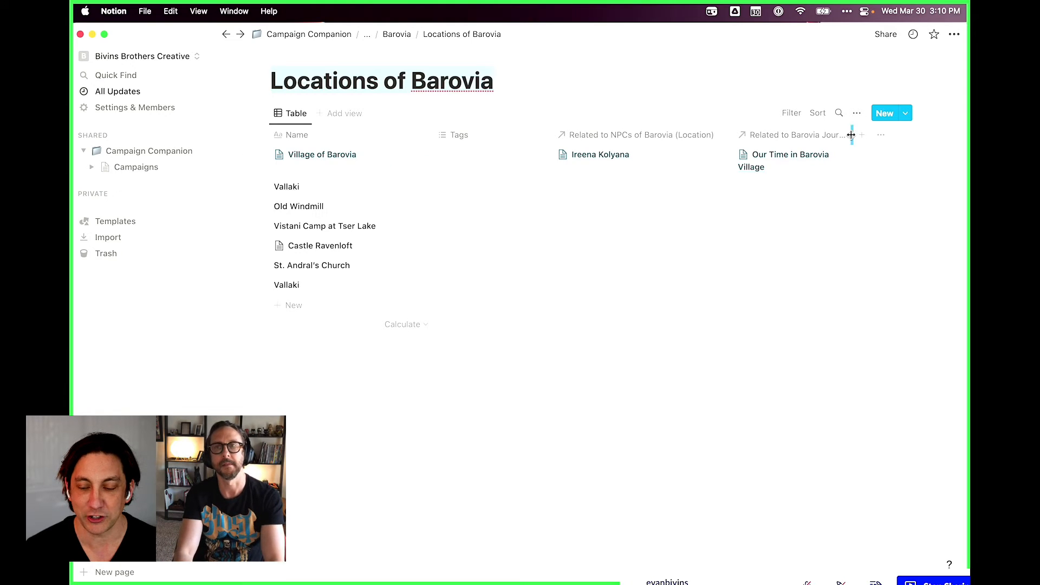
{"action": "left_click_drag", "start_coordinate": [851, 135], "coordinate": [918, 138]}
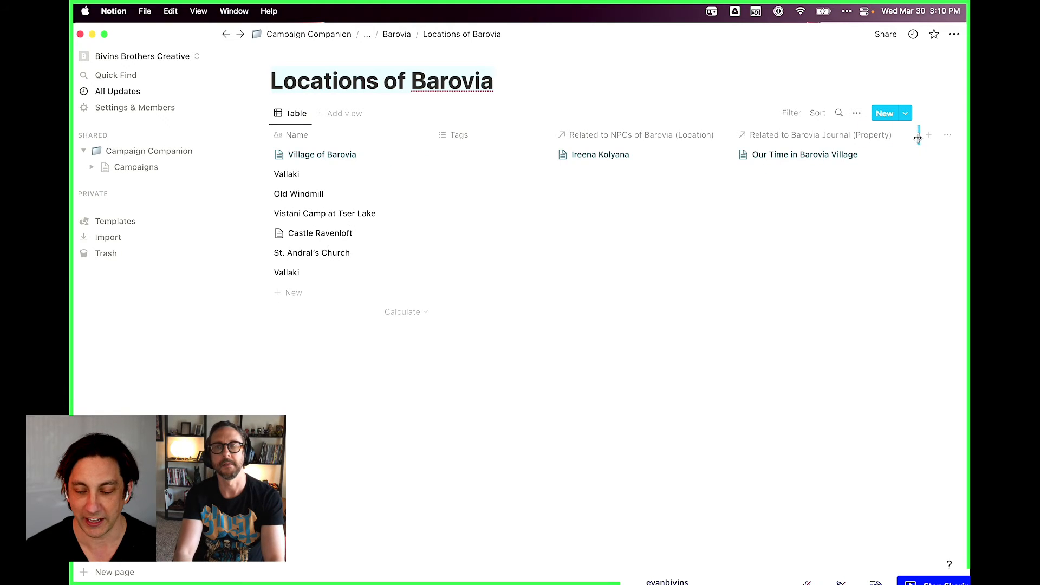
Rename the Related to Barovia Journal (Property) column as "Featured in Journal Entries"
{"action": "left_click", "coordinate": [794, 138]}
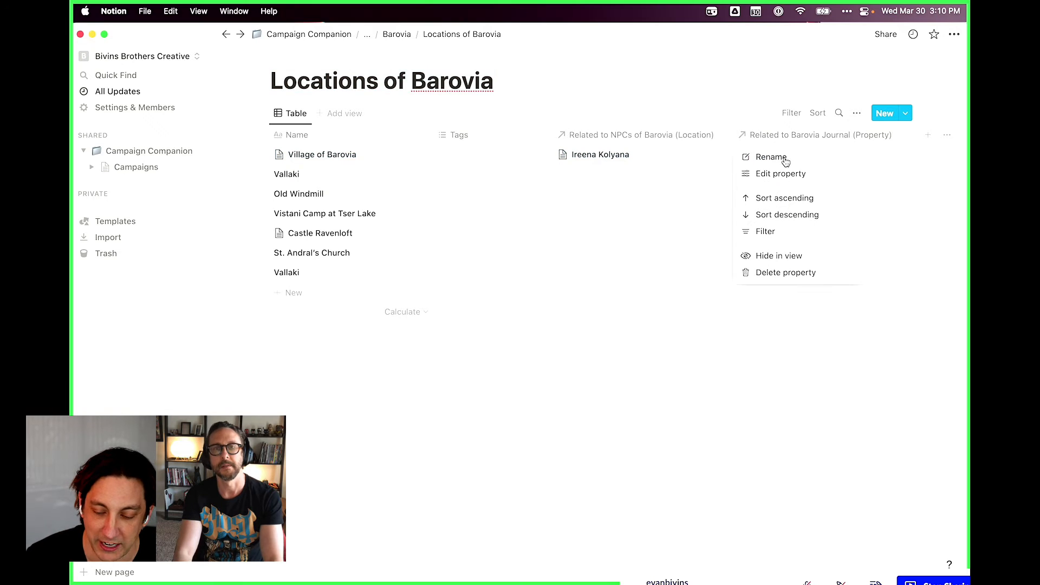
{"action": "left_click", "coordinate": [785, 157]}
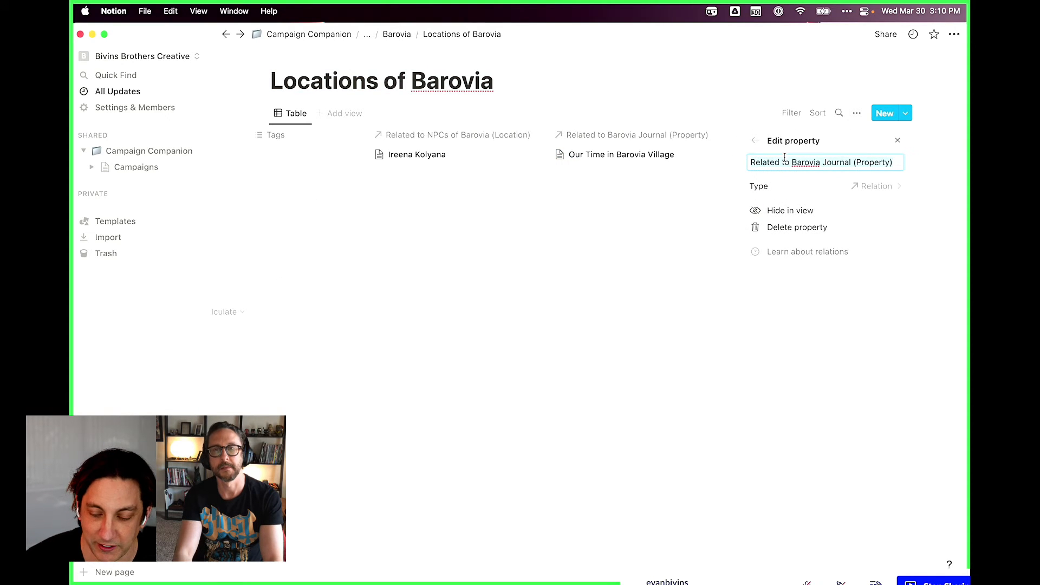
{"action": "key", "text": "super+a"}
{"action": "type", "text": "F"}
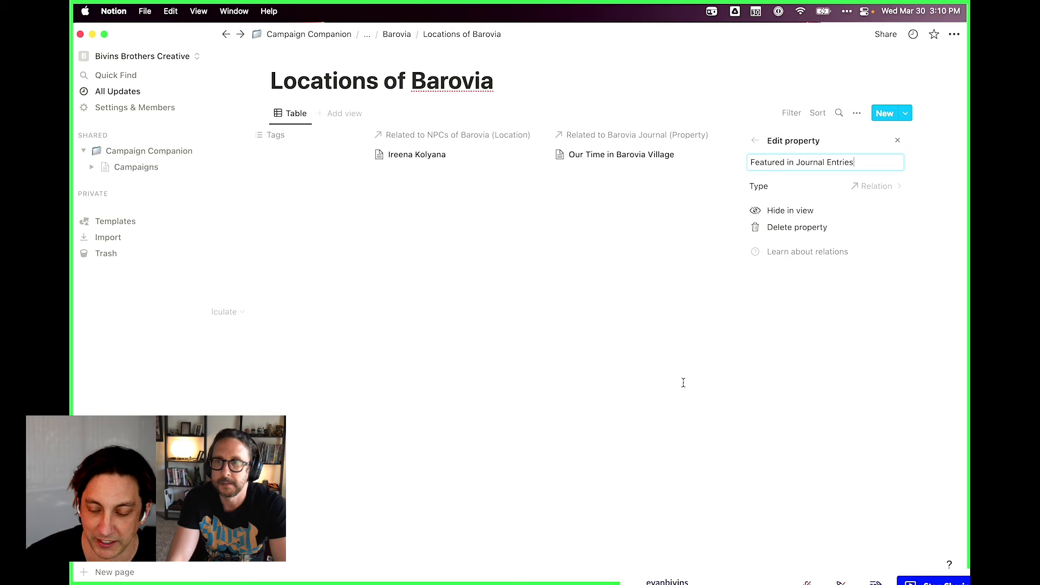
{"action": "key", "text": "Return"}
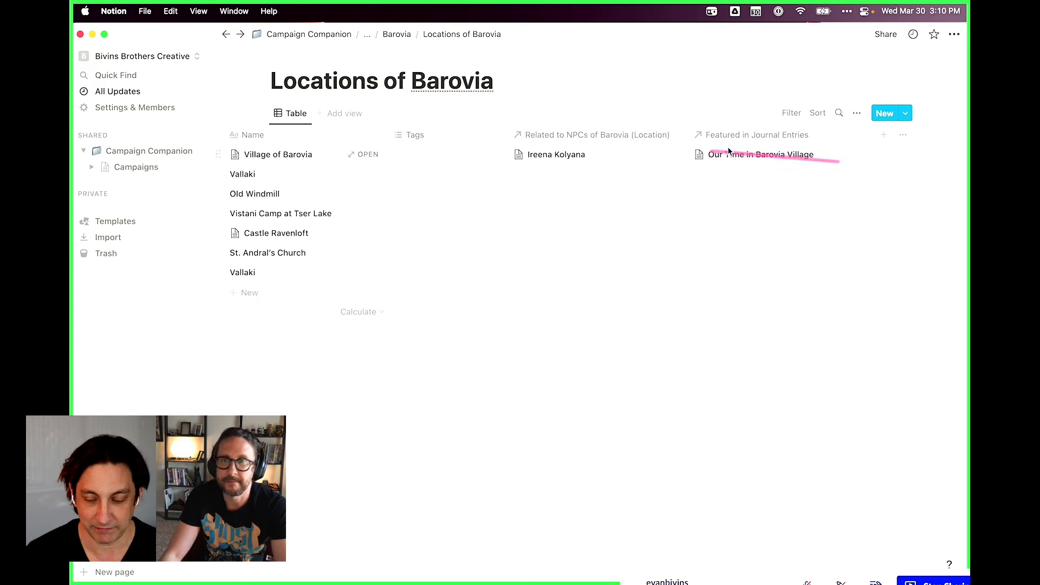
Return to the Barovia campaign, open the Barovia Journal table and add a blank entry
{"action": "left_click", "coordinate": [399, 34]}
{"action": "left_click", "coordinate": [338, 421]}
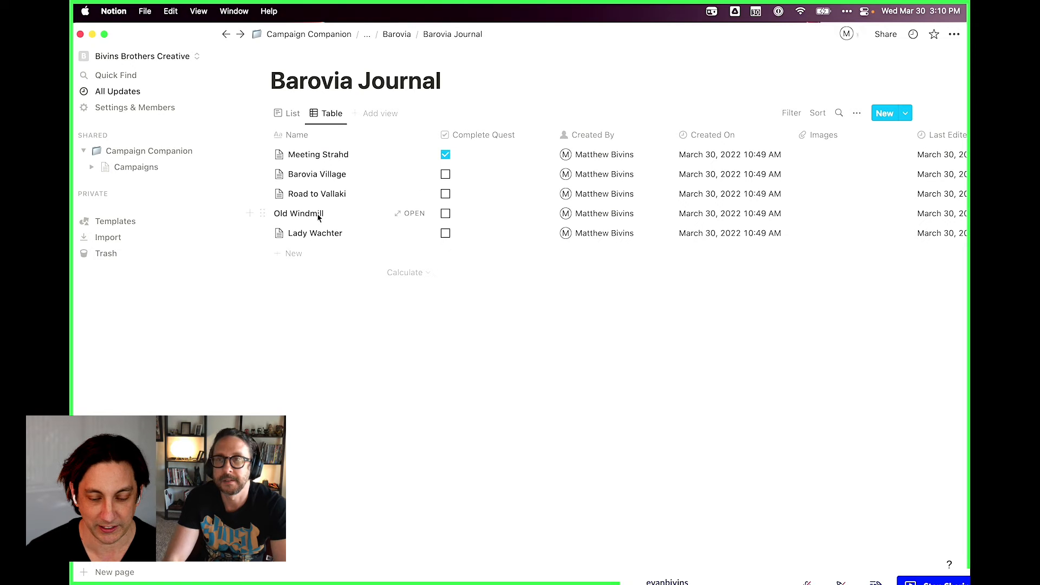
{"action": "left_click", "coordinate": [295, 254]}
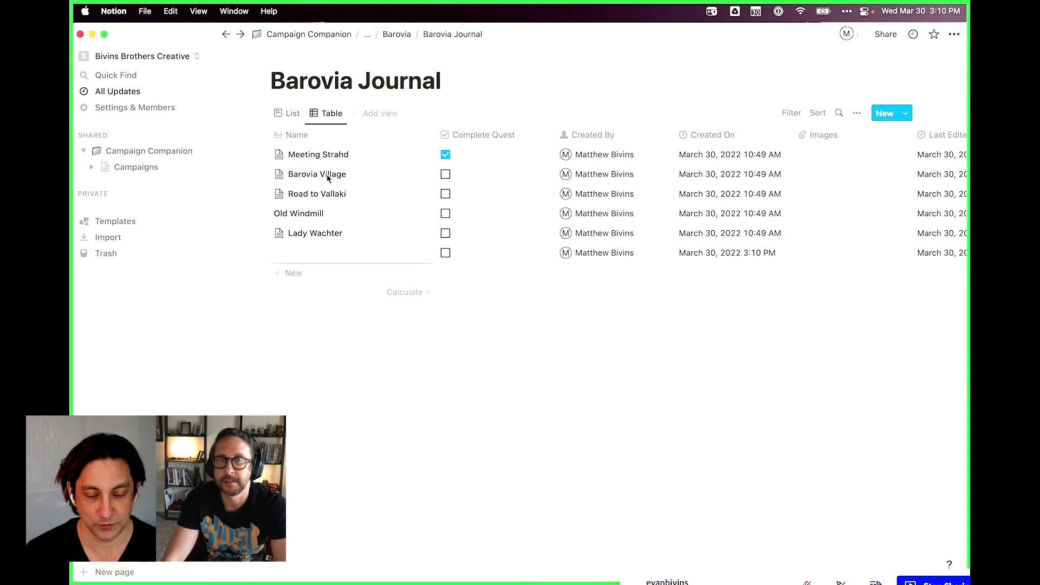
{"action": "left_click", "coordinate": [345, 355]}
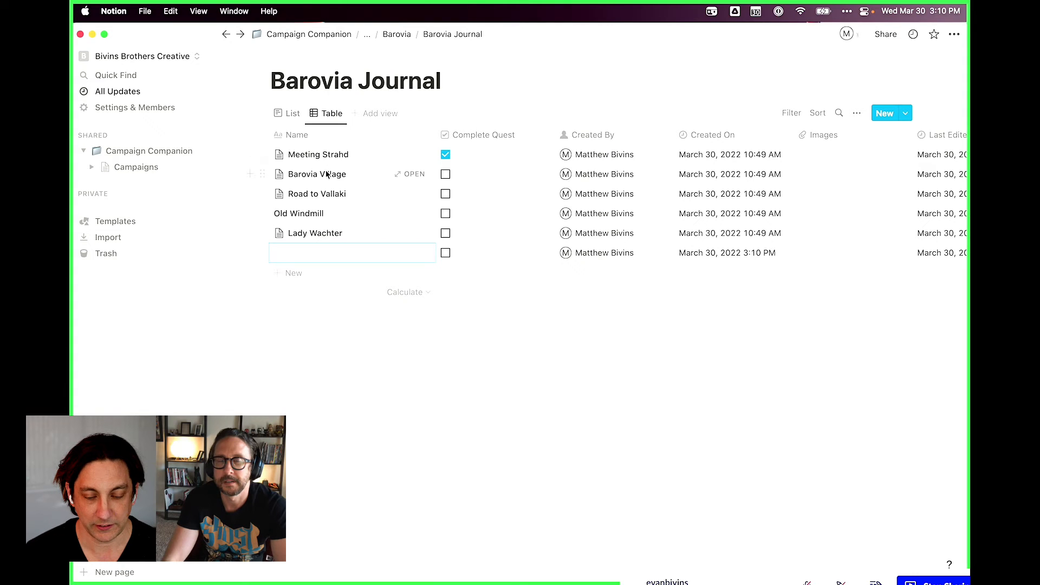
Open the Barovia Village journal entry and review its properties and body text
{"action": "left_click", "coordinate": [407, 174]}
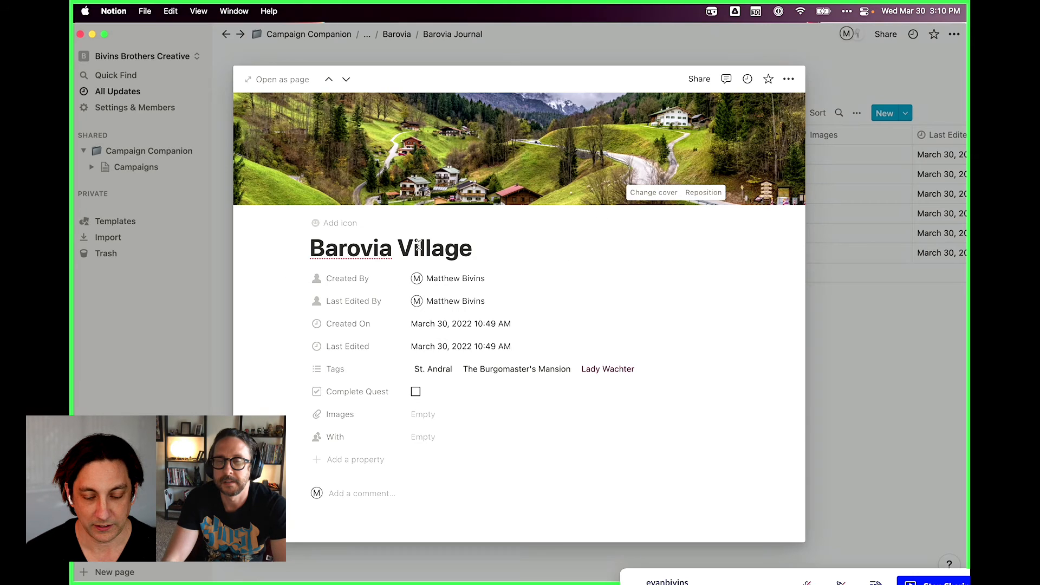
{"action": "scroll", "coordinate": [530, 312], "scroll_direction": "down", "scroll_amount": 6}
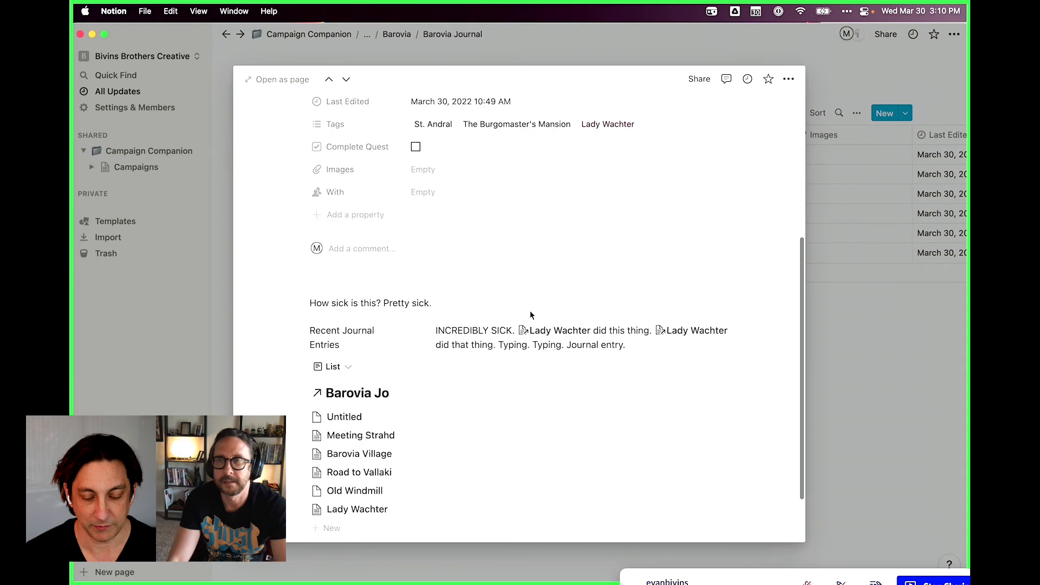
{"action": "scroll", "coordinate": [530, 311], "scroll_direction": "up", "scroll_amount": 2}
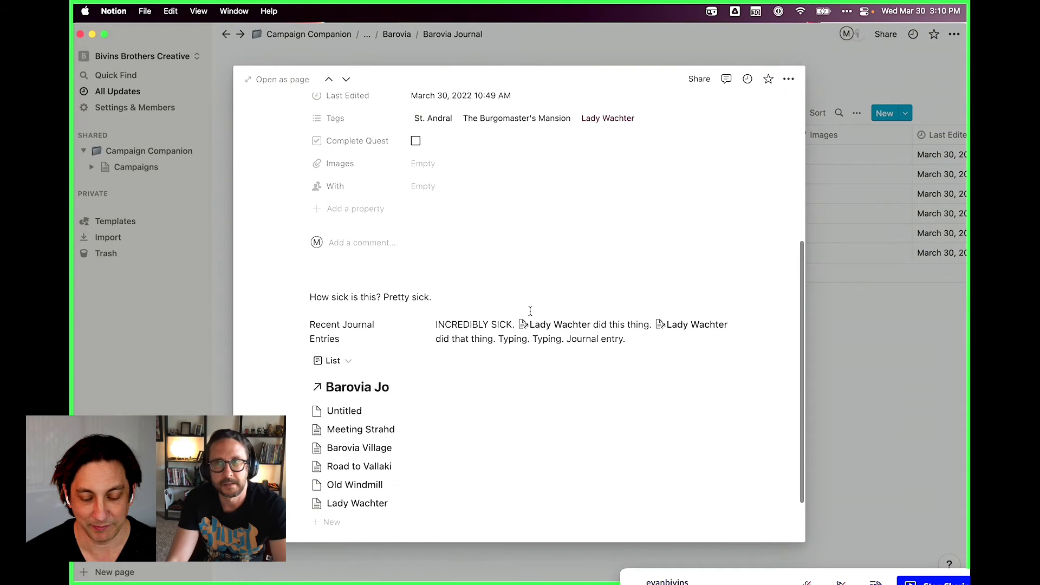
{"action": "scroll", "coordinate": [531, 310], "scroll_direction": "down", "scroll_amount": 2}
{"action": "scroll", "coordinate": [530, 311], "scroll_direction": "up", "scroll_amount": 5}
{"action": "scroll", "coordinate": [530, 311], "scroll_direction": "up", "scroll_amount": 2}
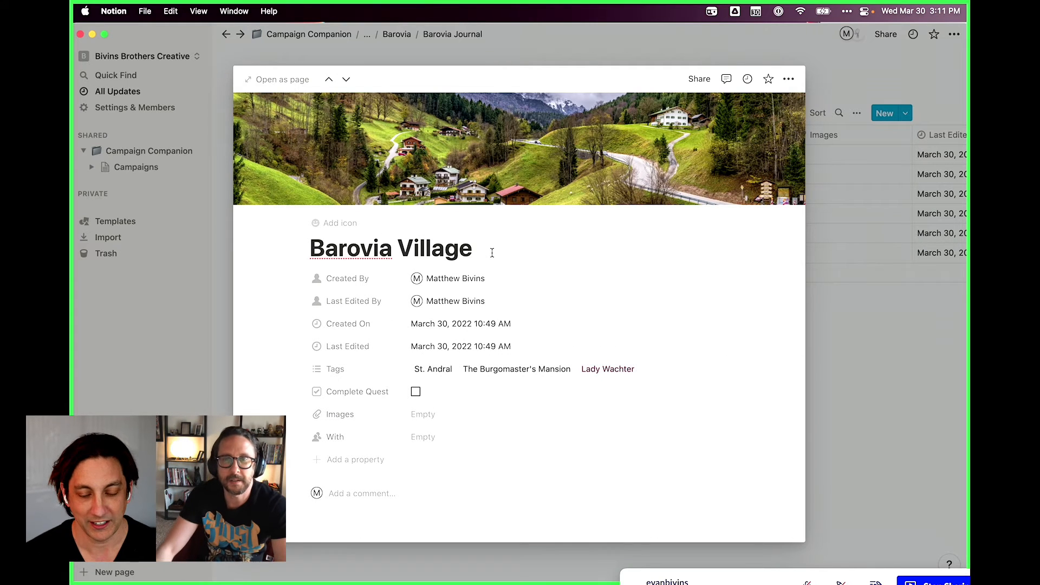
Try prefixing the Barovia Village entry's title with "Our Time in", remove the prefix again and close the entry
{"action": "type", "text": "Our Time in"}
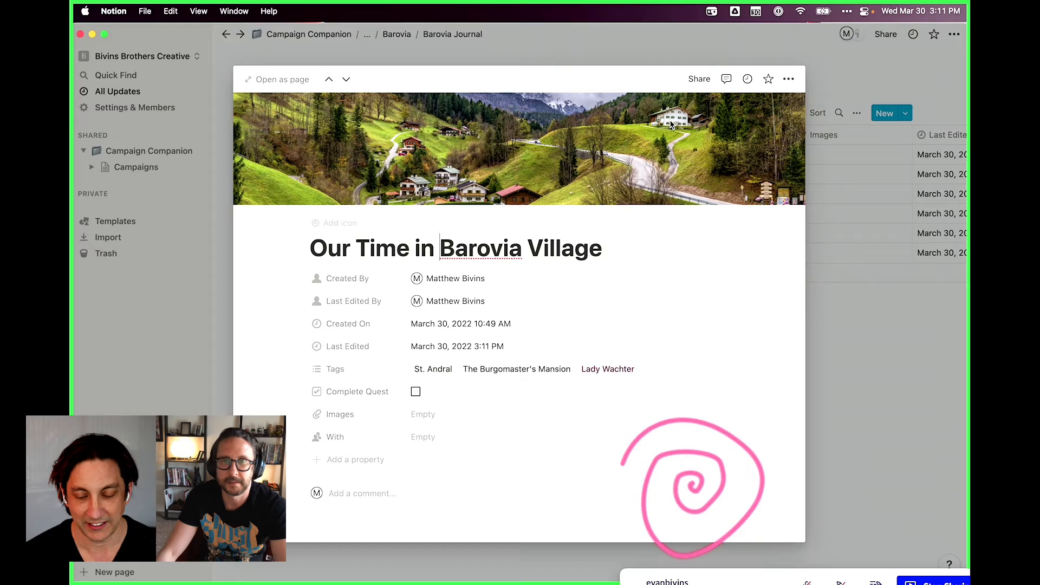
{"action": "left_click", "coordinate": [617, 251]}
{"action": "key", "text": "alt+Left"}
{"action": "key", "text": "alt+Left"}
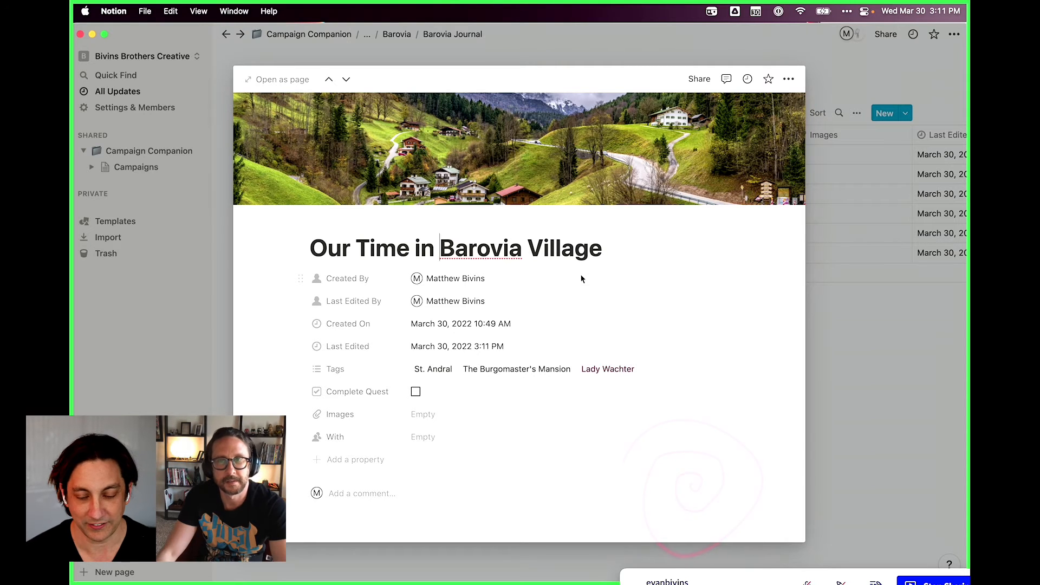
{"action": "key", "text": "alt+BackSpace"}
{"action": "key", "text": "alt+BackSpace"}
{"action": "key", "text": "alt+BackSpace"}
{"action": "left_click", "coordinate": [545, 49]}
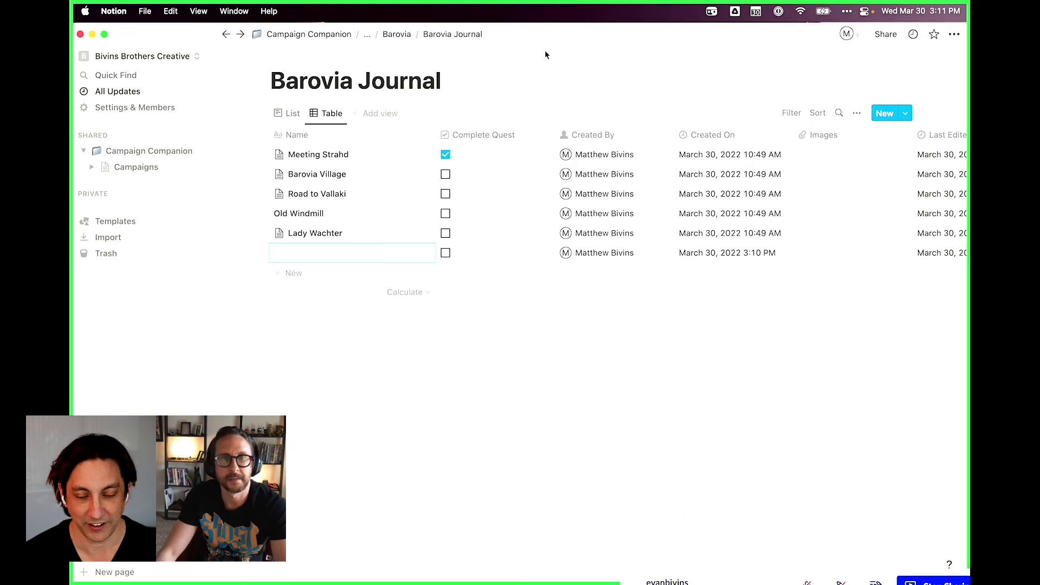
Reopen the Barovia Village entry to check its linked journal list, and close it
{"action": "left_click", "coordinate": [423, 430]}
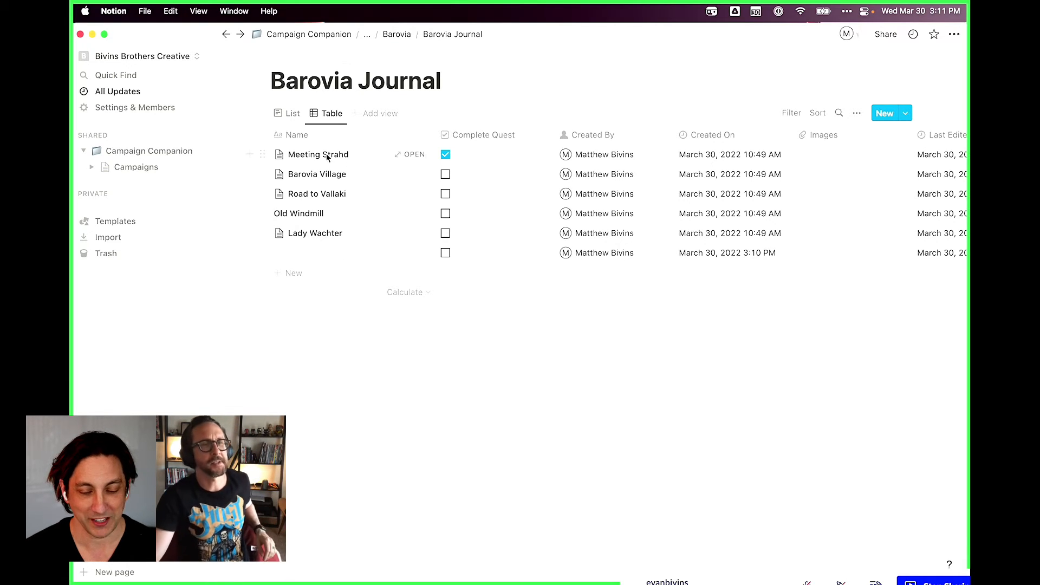
{"action": "left_click", "coordinate": [419, 178]}
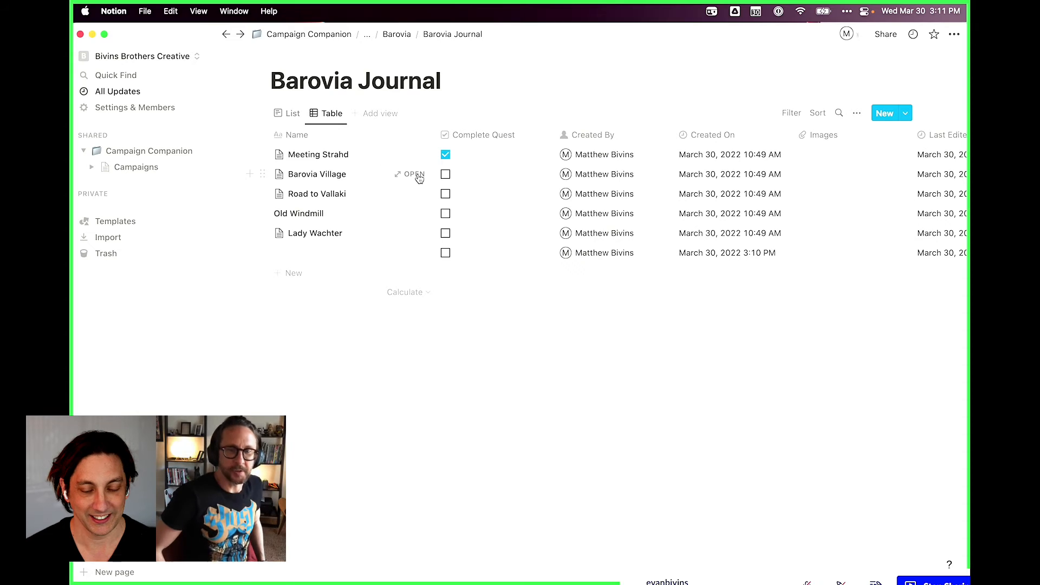
{"action": "scroll", "coordinate": [540, 501], "scroll_direction": "down", "scroll_amount": 5}
{"action": "scroll", "coordinate": [540, 501], "scroll_direction": "down", "scroll_amount": 1}
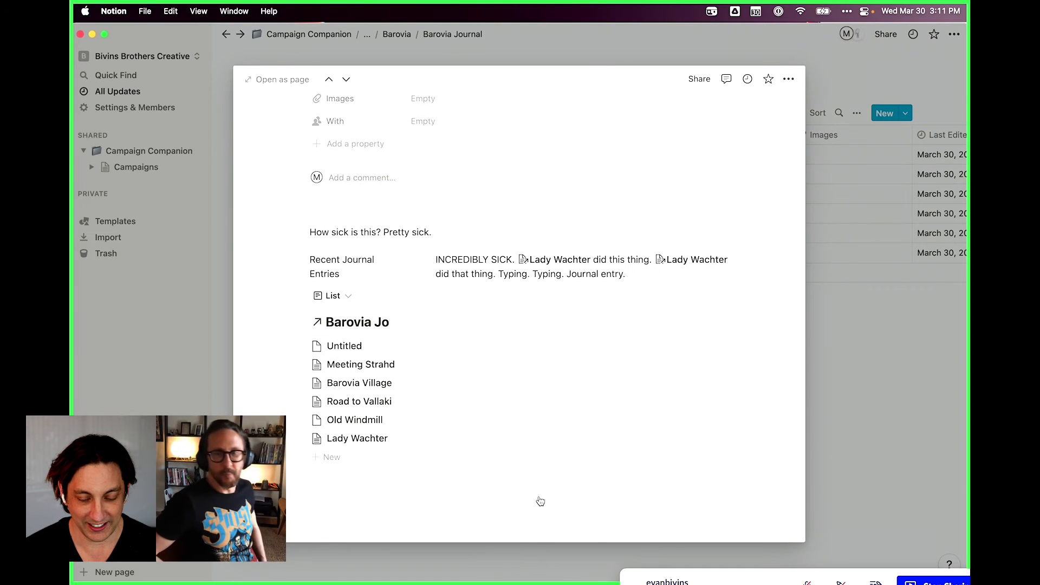
{"action": "left_click", "coordinate": [887, 372]}
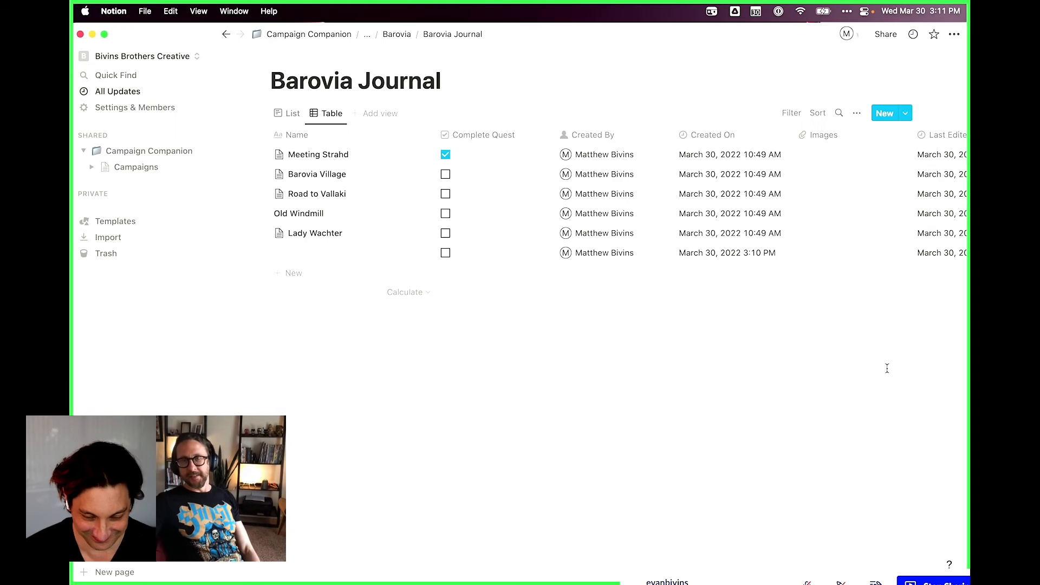
Go to the Campaign Companion home page and look over its campaign gallery
{"action": "left_click", "coordinate": [133, 152]}
{"action": "scroll", "coordinate": [490, 368], "scroll_direction": "down", "scroll_amount": 5}
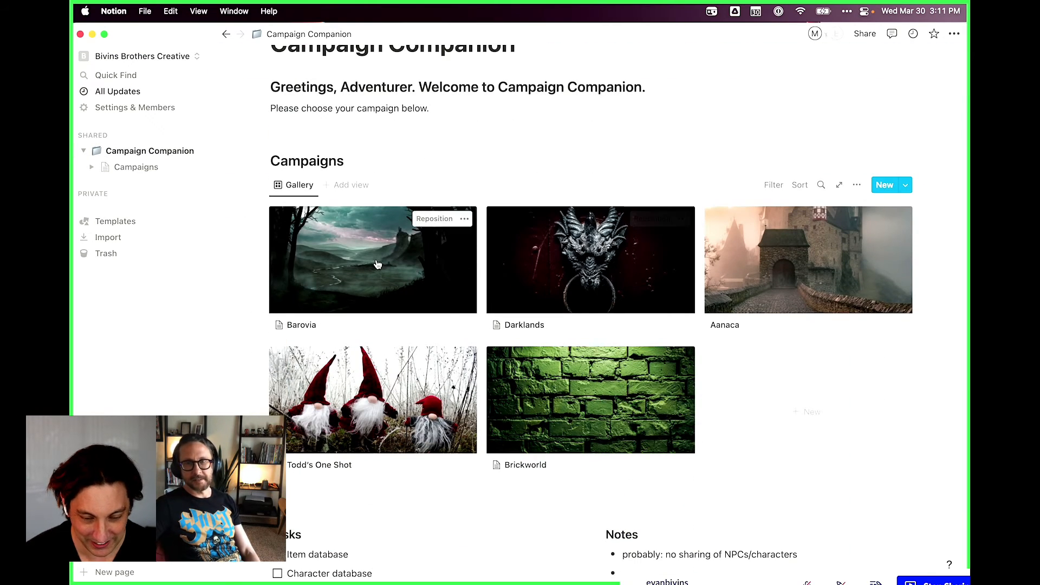
{"action": "scroll", "coordinate": [377, 265], "scroll_direction": "up", "scroll_amount": 5}
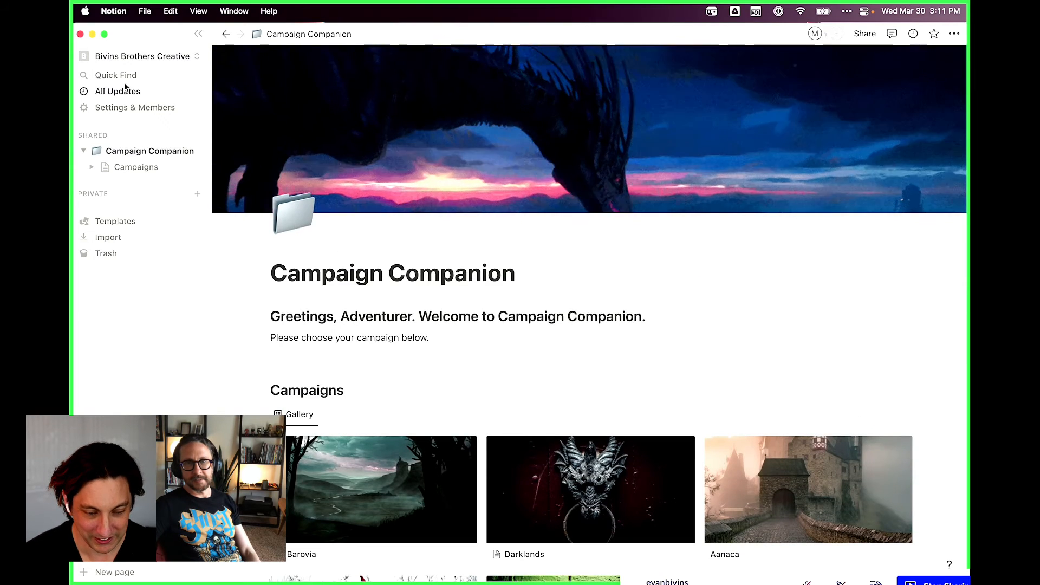
Search the workspace for "our time" and open the Our Time in Barovia Village page
{"action": "left_click", "coordinate": [123, 80]}
{"action": "type", "text": "our ti"}
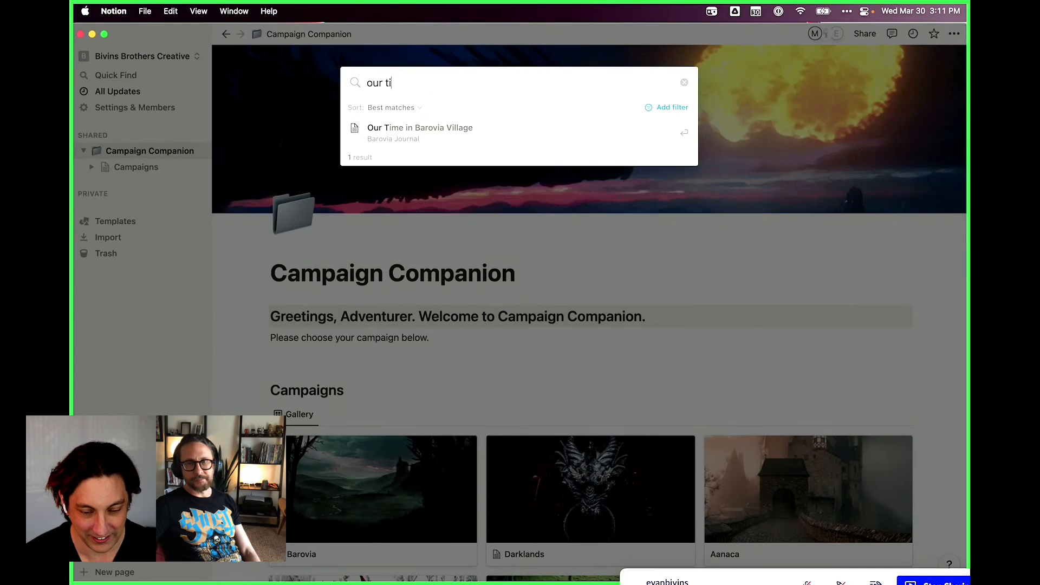
{"action": "type", "text": "me"}
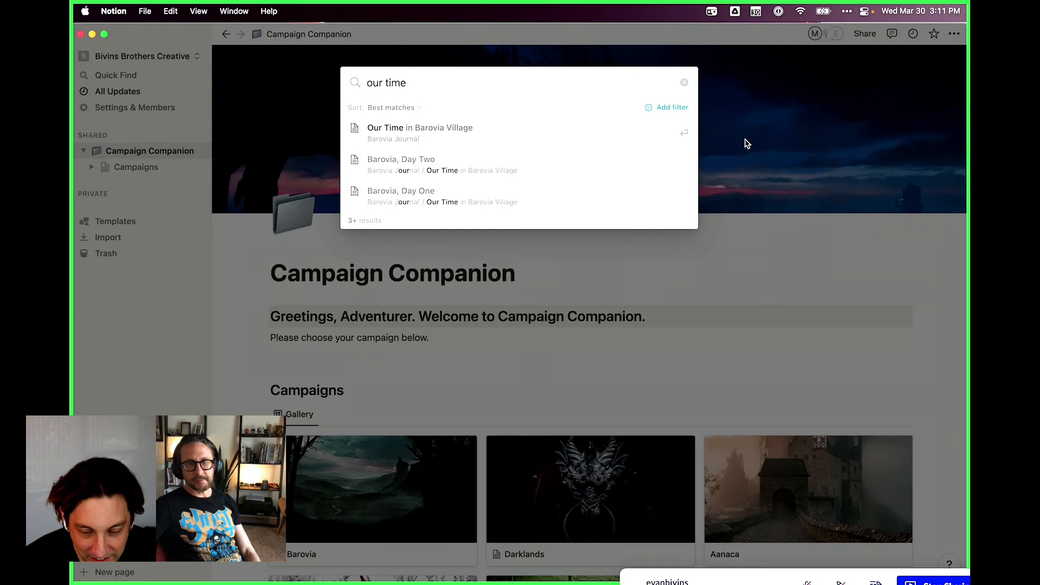
{"action": "left_click", "coordinate": [626, 138]}
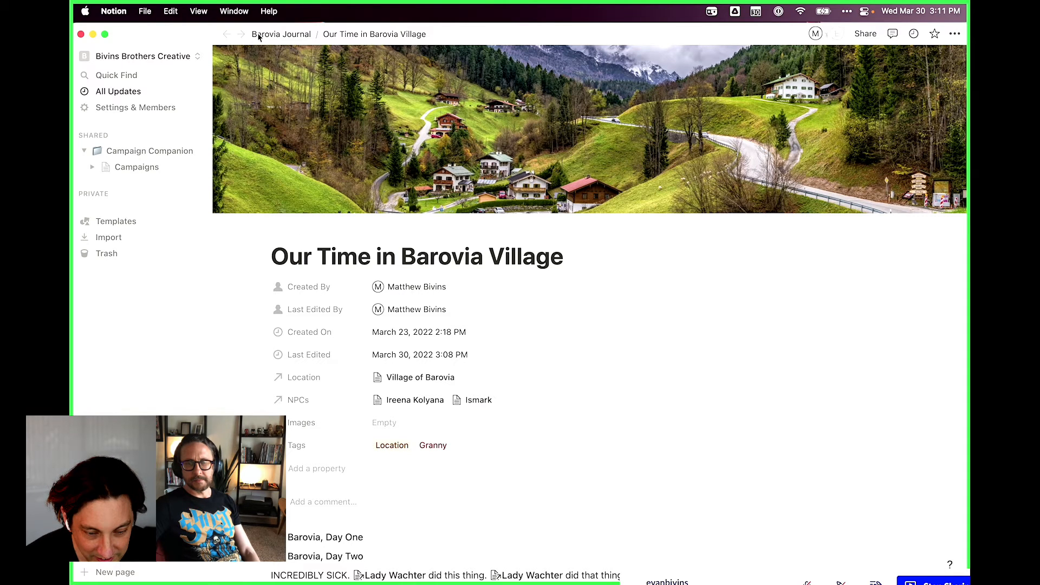
Look over the Our Time in Barovia Village page and expand Campaigns in the page tree
{"action": "scroll", "coordinate": [394, 383], "scroll_direction": "down", "scroll_amount": 3}
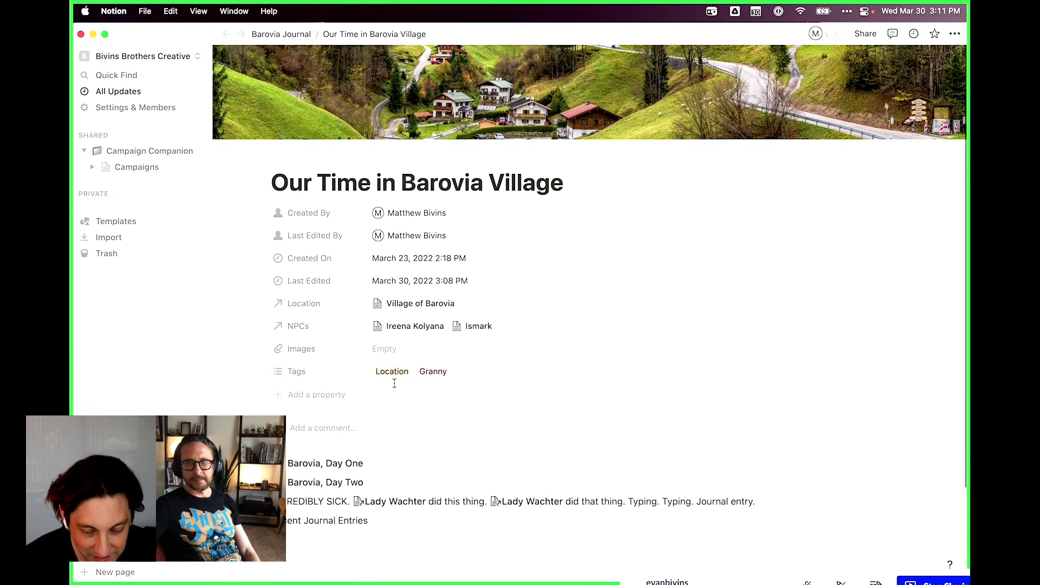
{"action": "scroll", "coordinate": [423, 488], "scroll_direction": "up", "scroll_amount": 3}
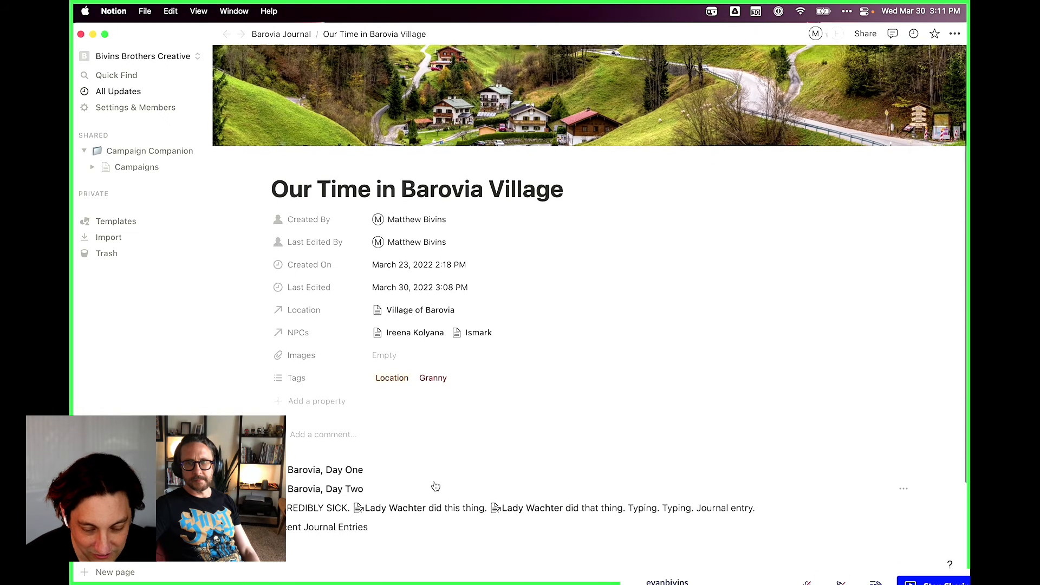
{"action": "left_click", "coordinate": [91, 168]}
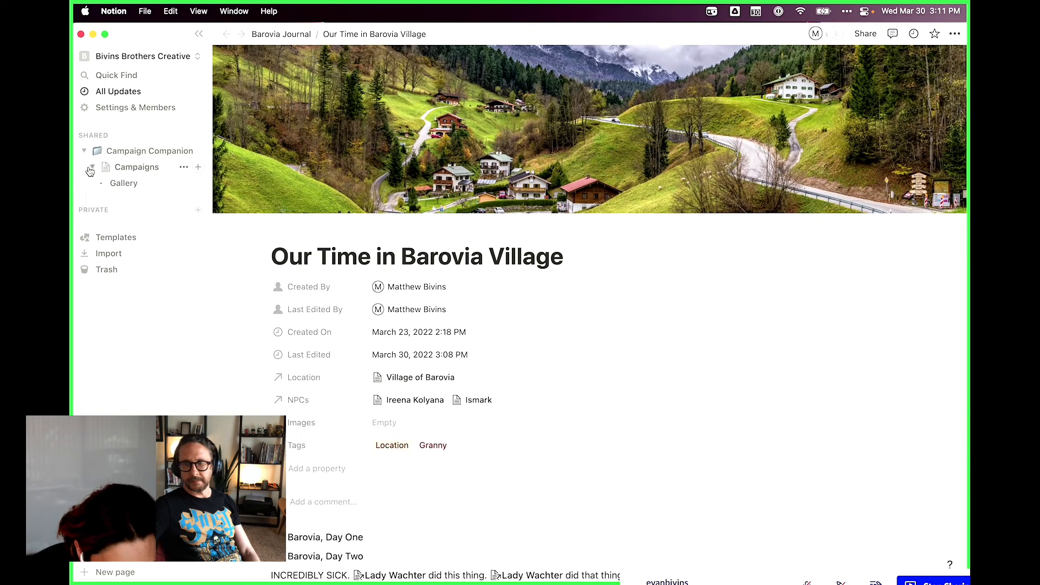
Open the parent Barovia Journal database of Our Time in Barovia Village and check its view options
{"action": "right_click", "coordinate": [275, 37]}
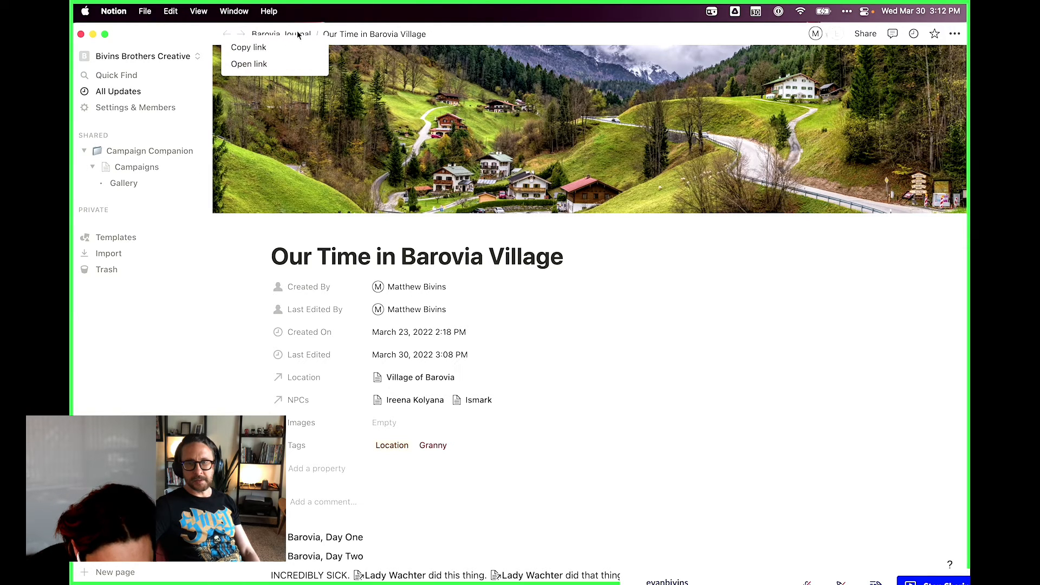
{"action": "left_click", "coordinate": [484, 39]}
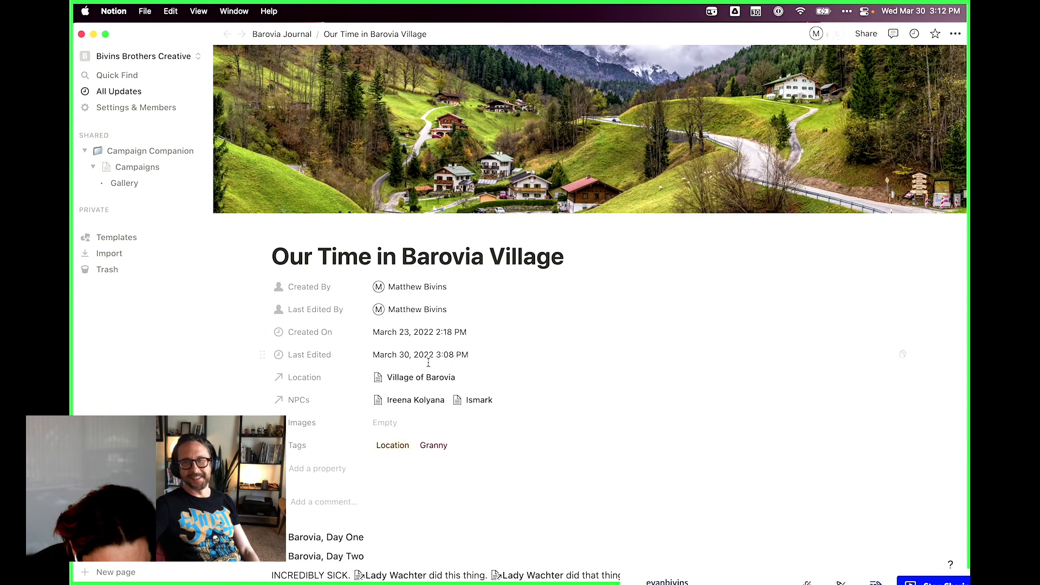
{"action": "scroll", "coordinate": [428, 361], "scroll_direction": "down", "scroll_amount": 3}
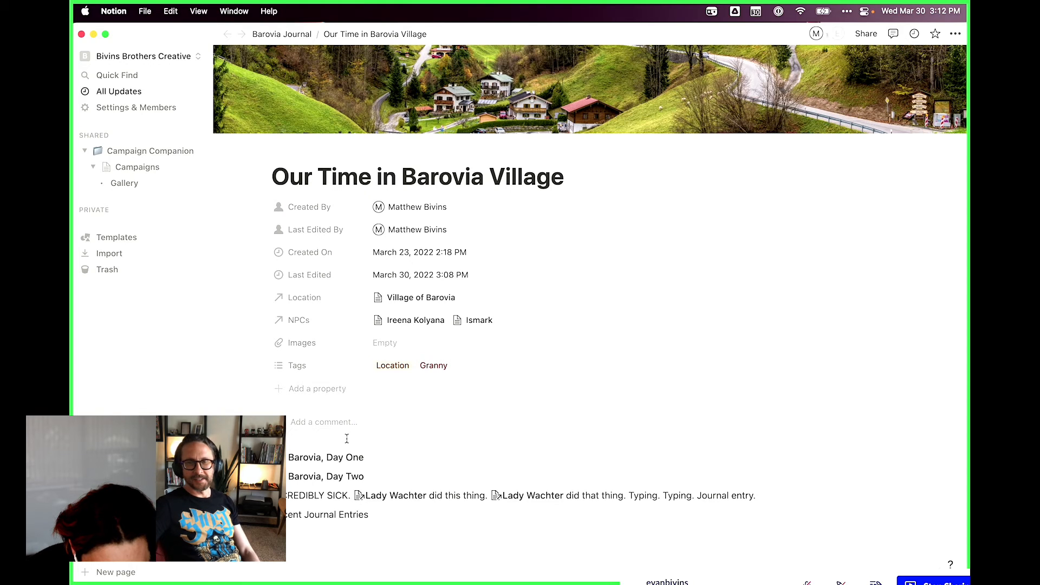
{"action": "left_click", "coordinate": [281, 35]}
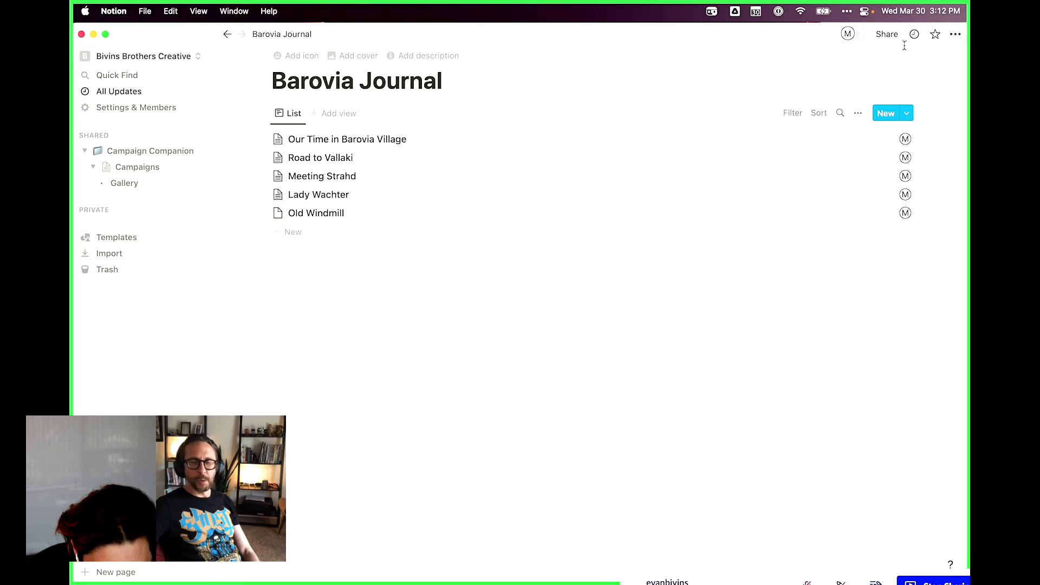
{"action": "left_click", "coordinate": [858, 113]}
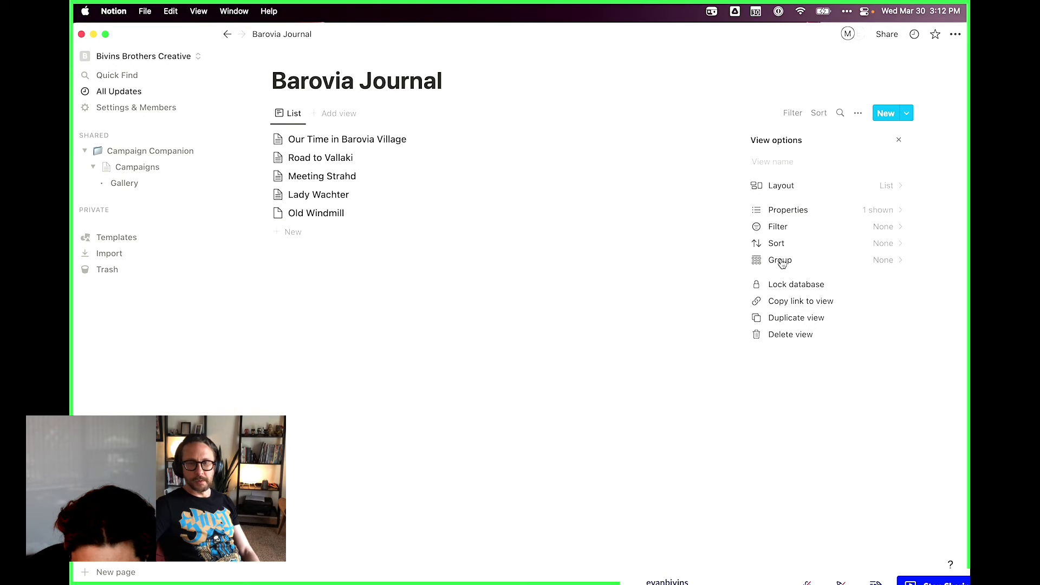
{"action": "left_click", "coordinate": [664, 359]}
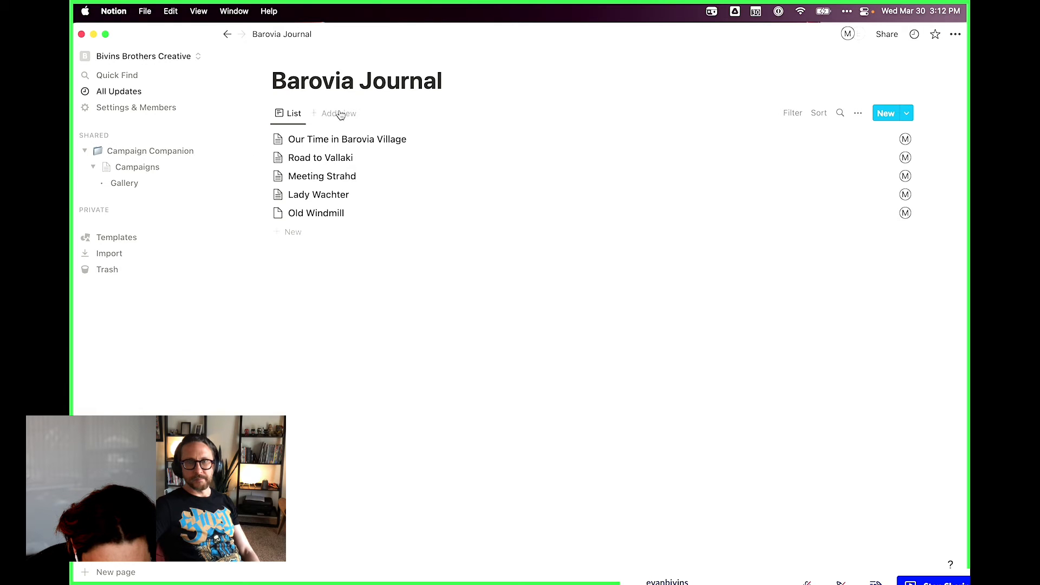
Examine the standalone Barovia Journal's list view commands, view options and title for database management choices
{"action": "left_click", "coordinate": [227, 35]}
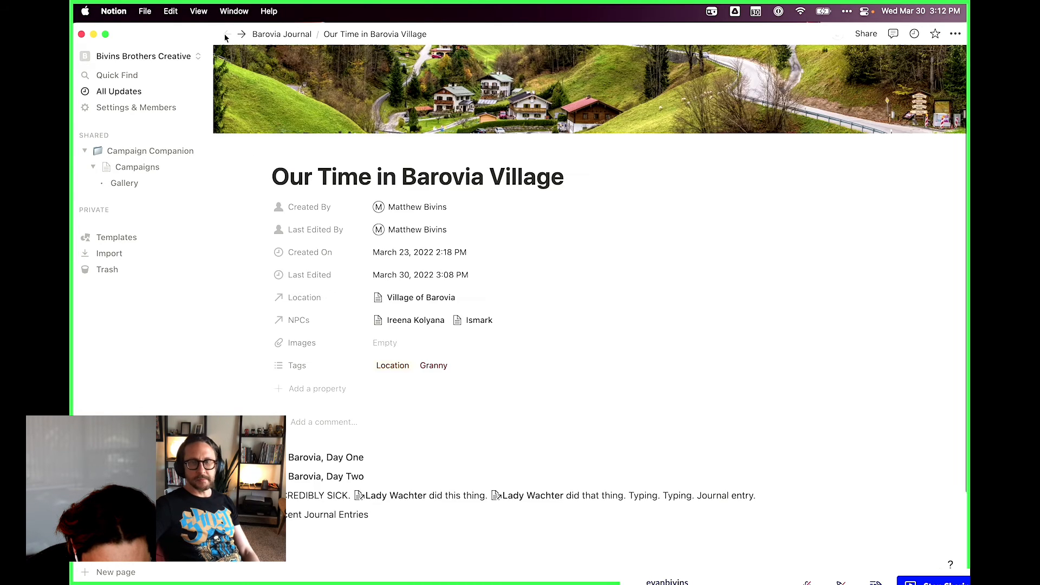
{"action": "left_click", "coordinate": [242, 34]}
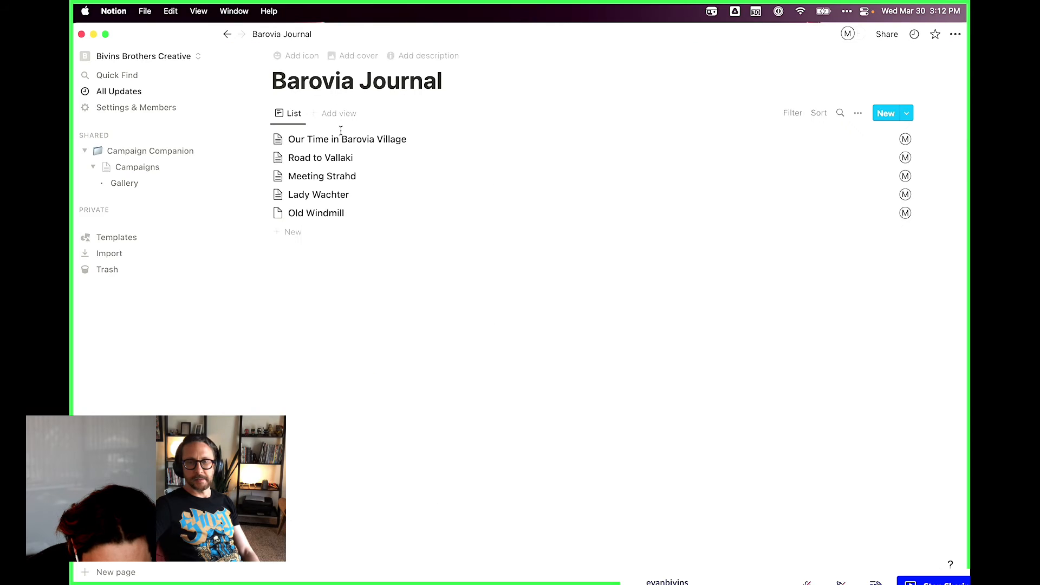
{"action": "left_click", "coordinate": [298, 114]}
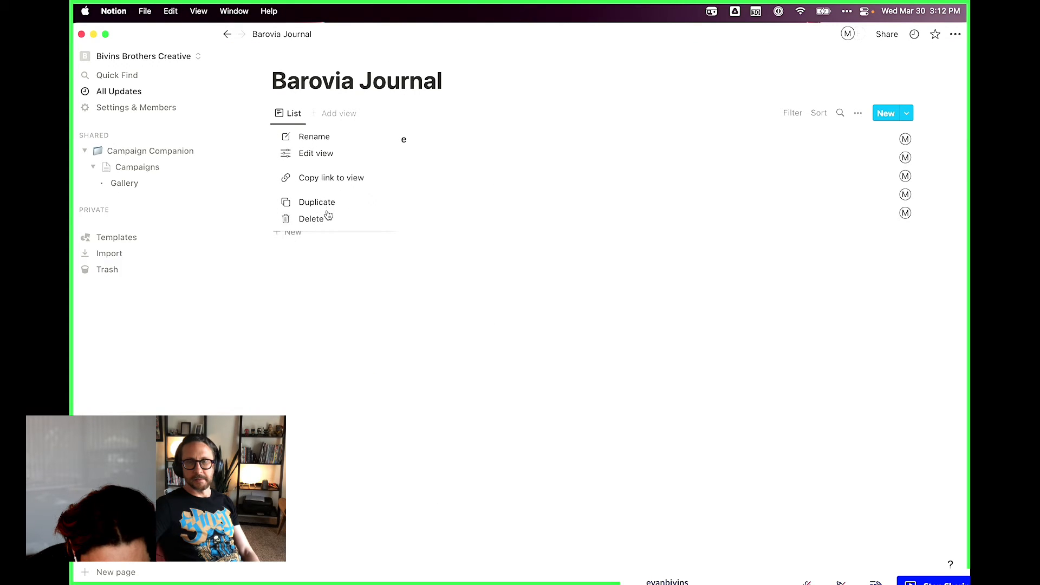
{"action": "left_click", "coordinate": [337, 326]}
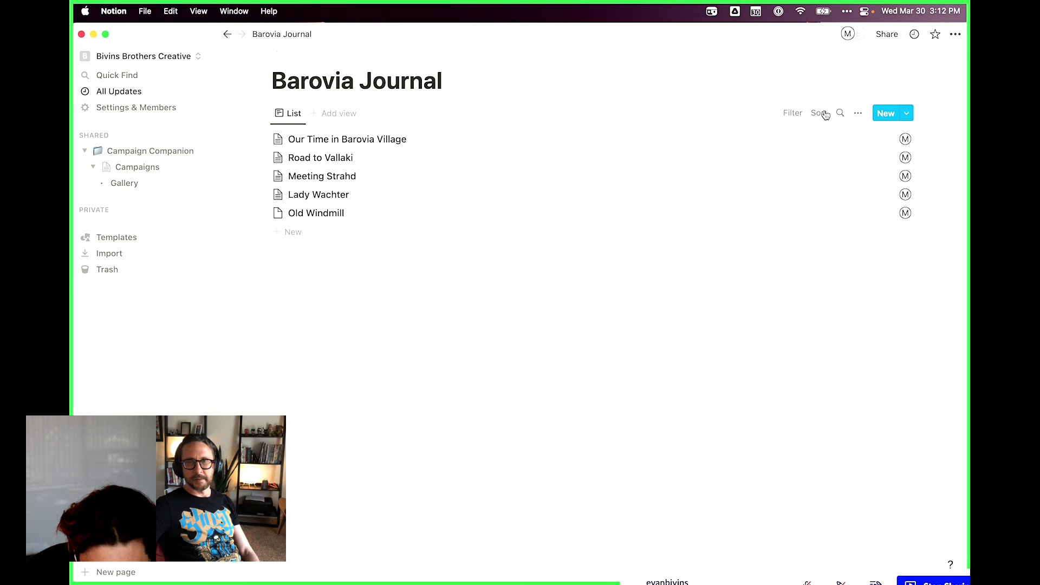
{"action": "left_click", "coordinate": [858, 114]}
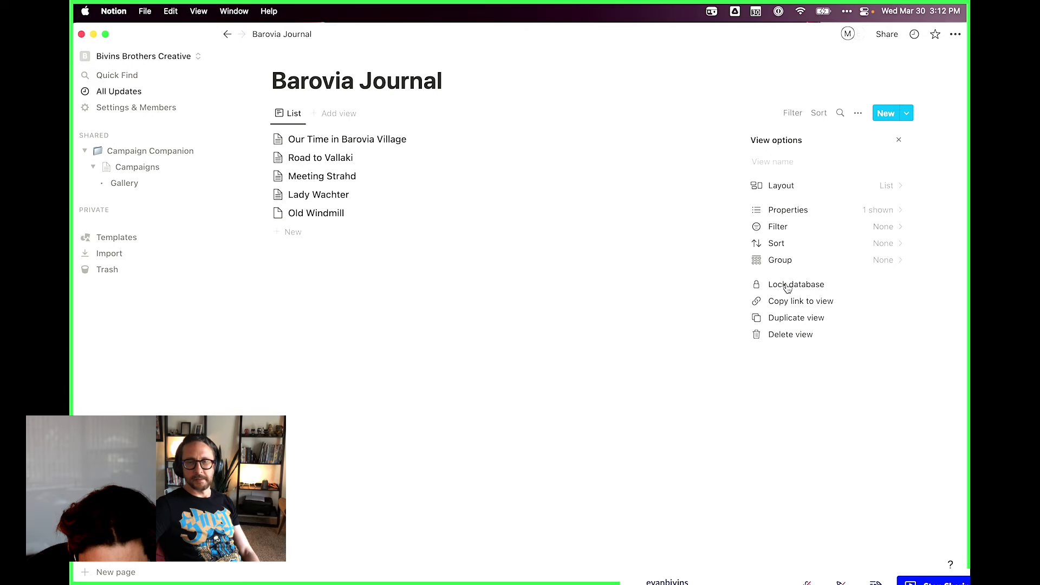
{"action": "left_click", "coordinate": [774, 358]}
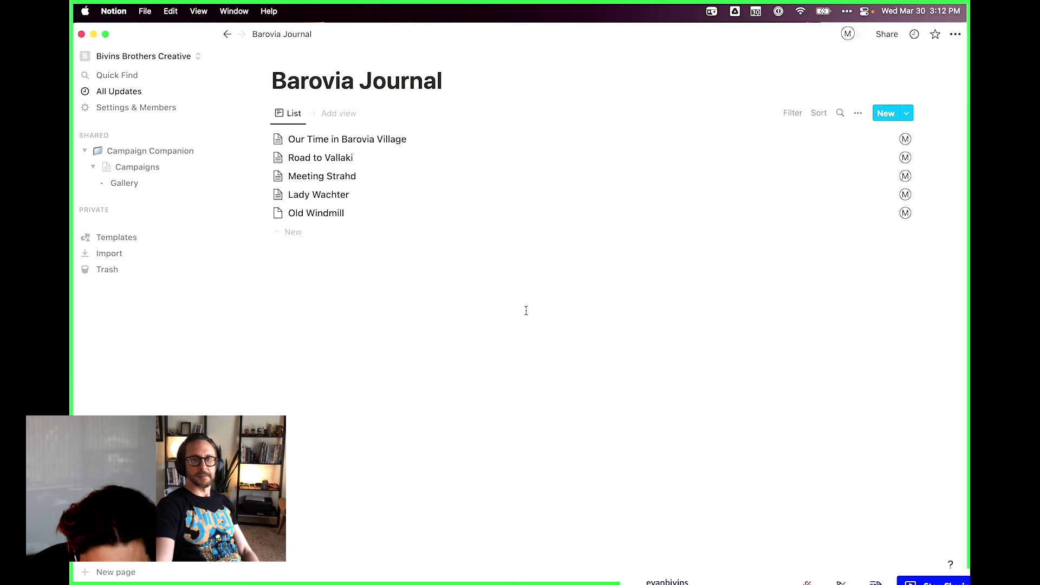
{"action": "right_click", "coordinate": [352, 88]}
{"action": "left_click", "coordinate": [378, 313]}
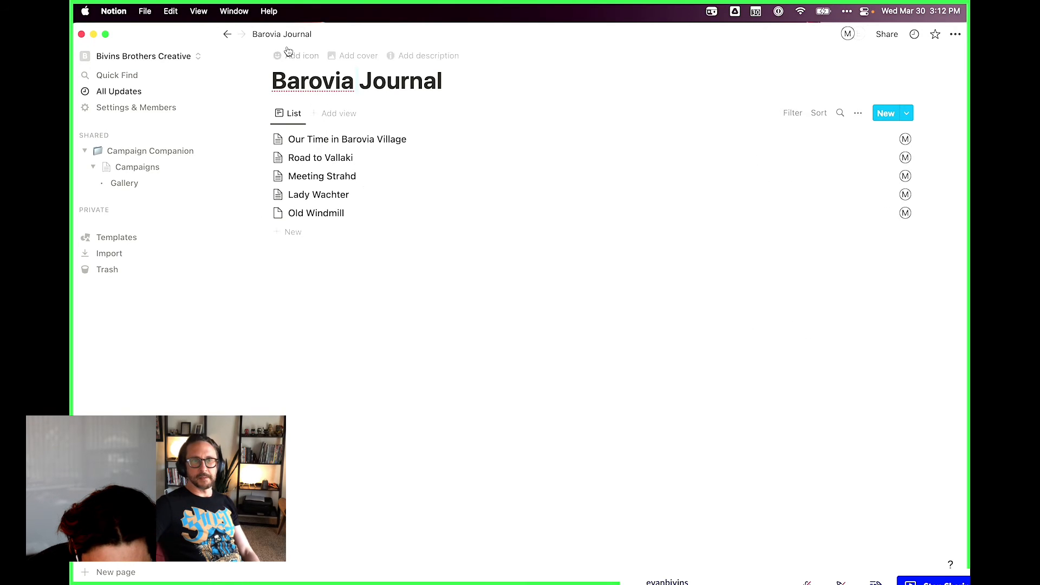
Open the Barovia campaign from the Campaigns gallery and look over its recent journal entries and "All the other stuff" section
{"action": "left_click", "coordinate": [146, 171]}
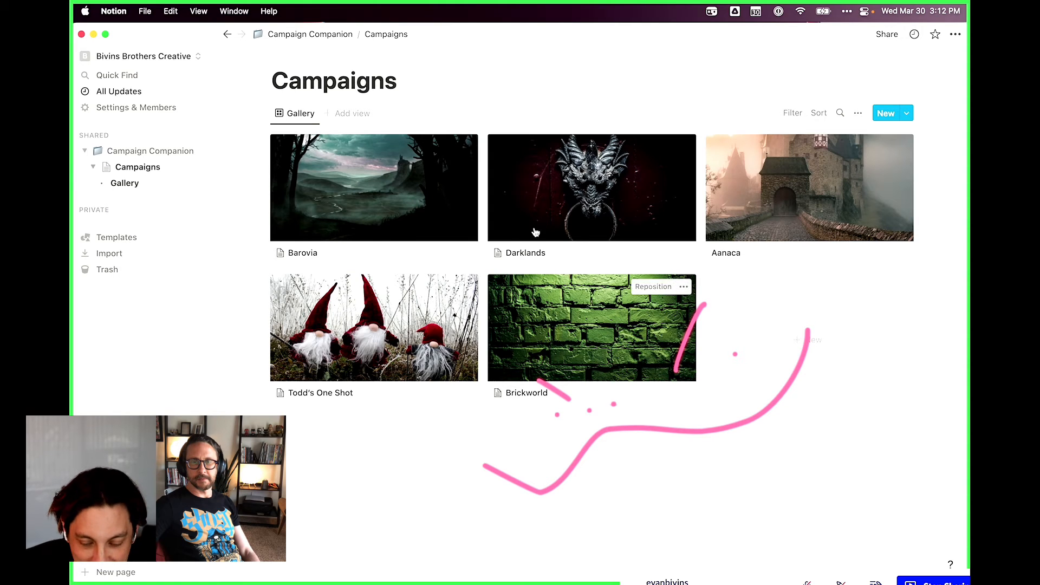
{"action": "left_click", "coordinate": [372, 196]}
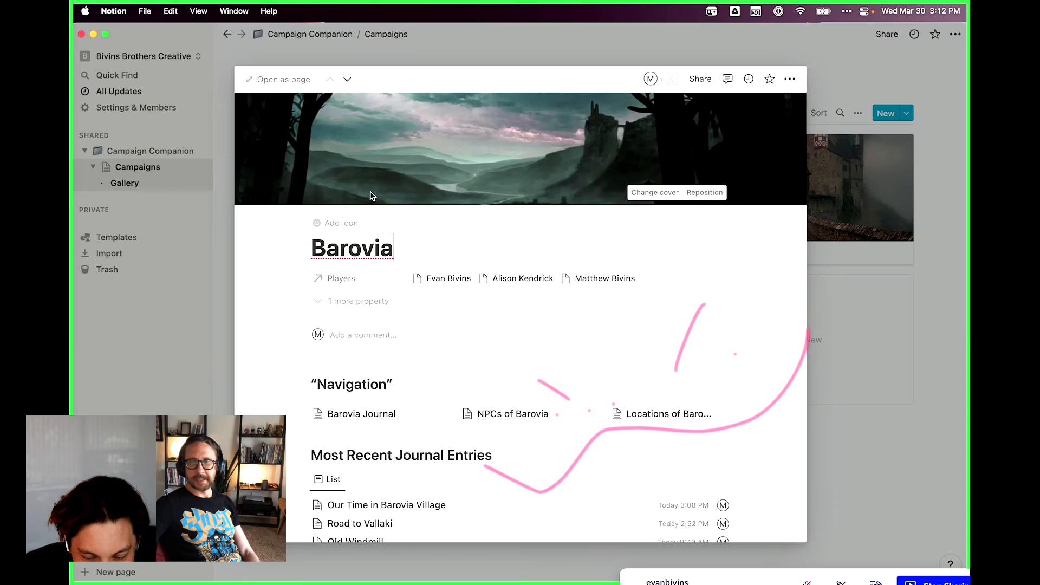
{"action": "scroll", "coordinate": [413, 369], "scroll_direction": "down", "scroll_amount": 3}
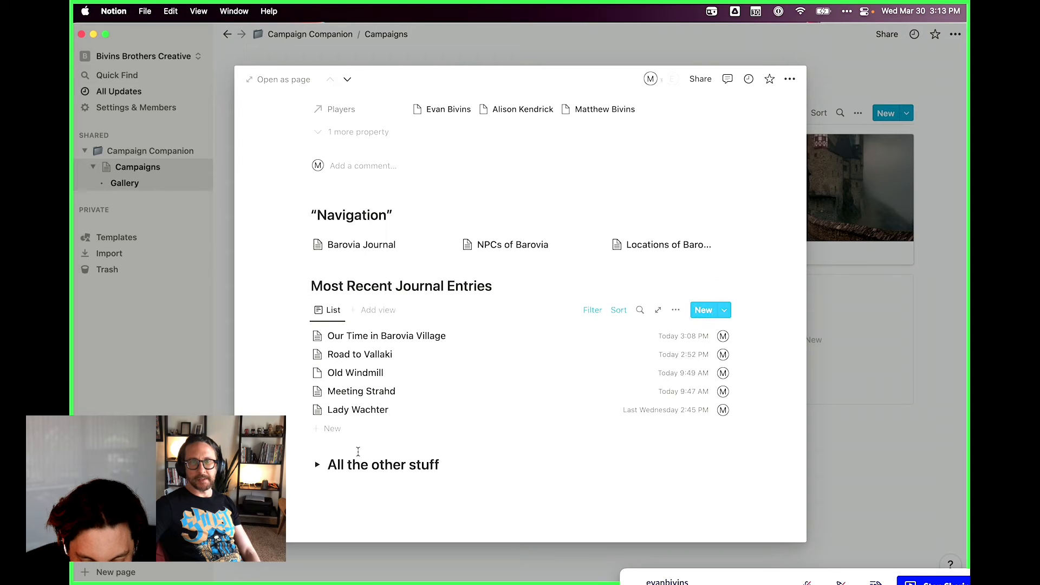
{"action": "left_click", "coordinate": [317, 464]}
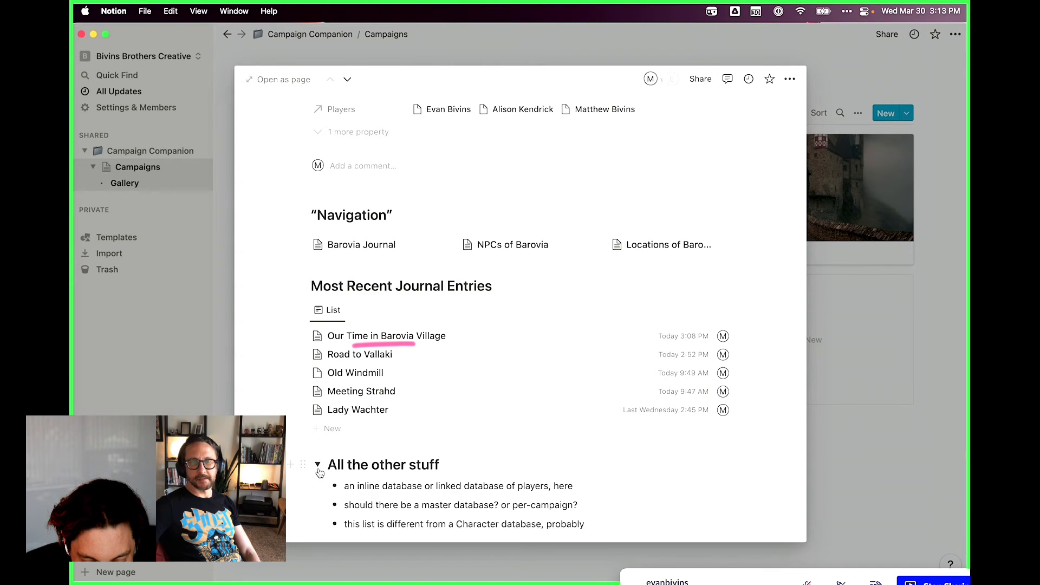
{"action": "left_click", "coordinate": [318, 465]}
Check the Barovia Journal and NPCs of Barovia pages linked under "Navigation", returning to the Barovia page after each
{"action": "left_click", "coordinate": [361, 244]}
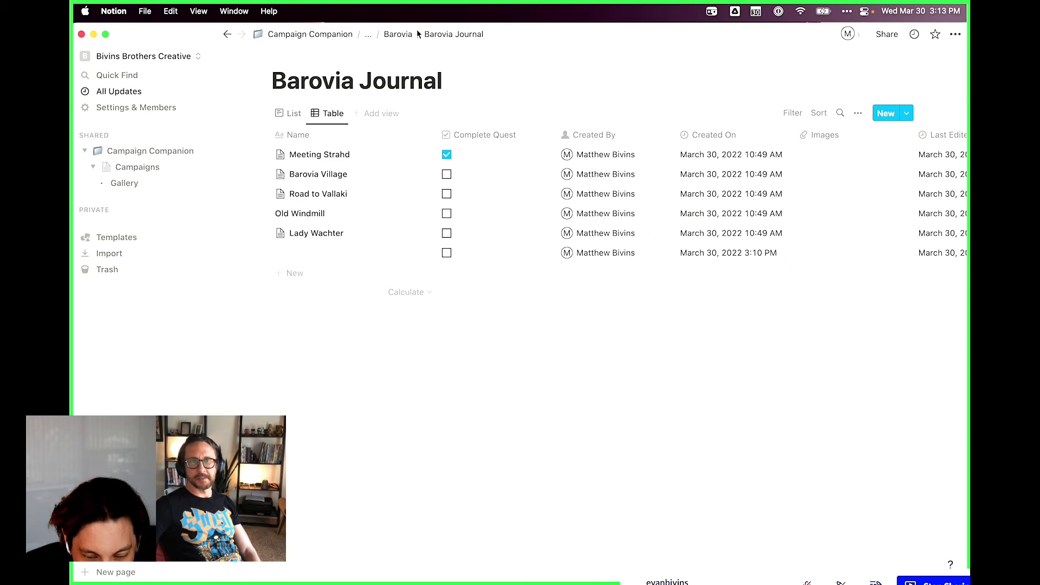
{"action": "left_click", "coordinate": [397, 35]}
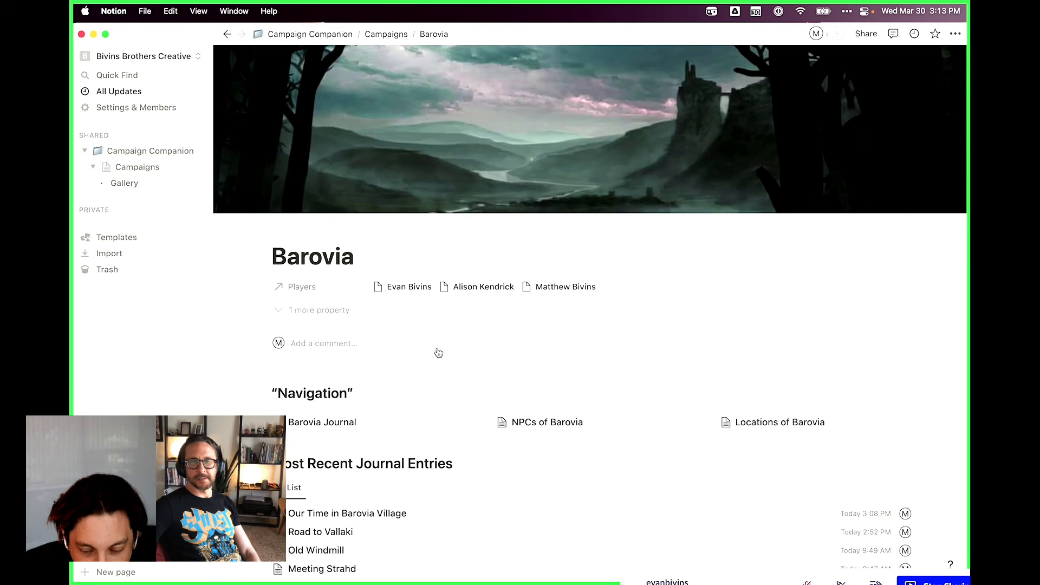
{"action": "scroll", "coordinate": [437, 353], "scroll_direction": "down", "scroll_amount": 5}
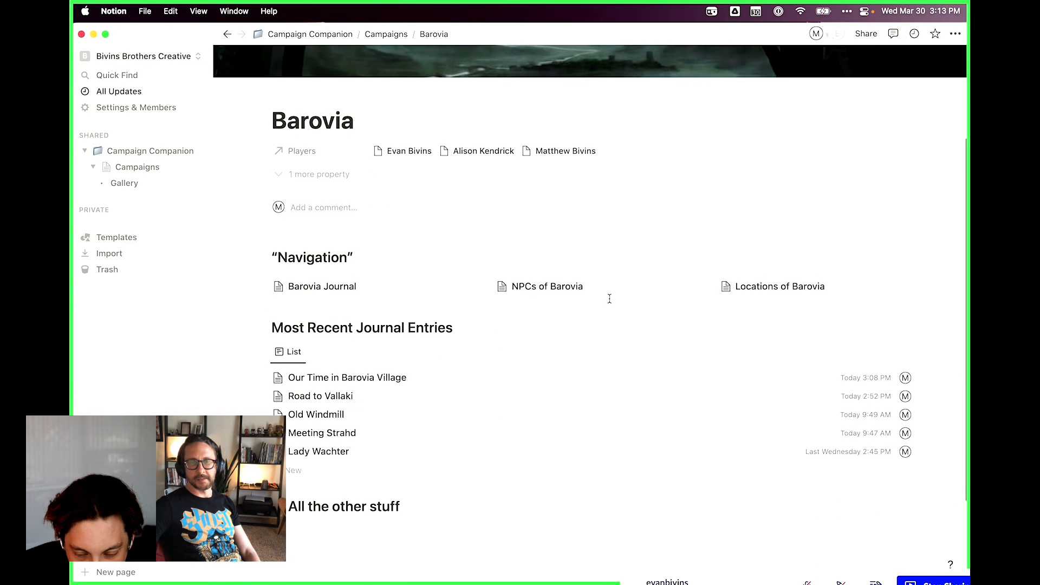
{"action": "left_click", "coordinate": [568, 292]}
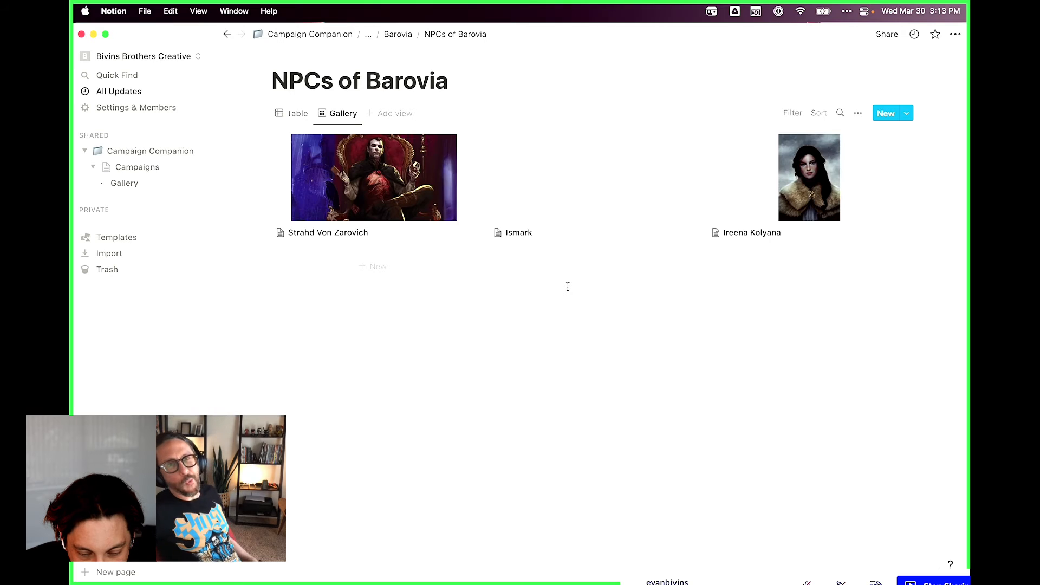
{"action": "left_click", "coordinate": [398, 34]}
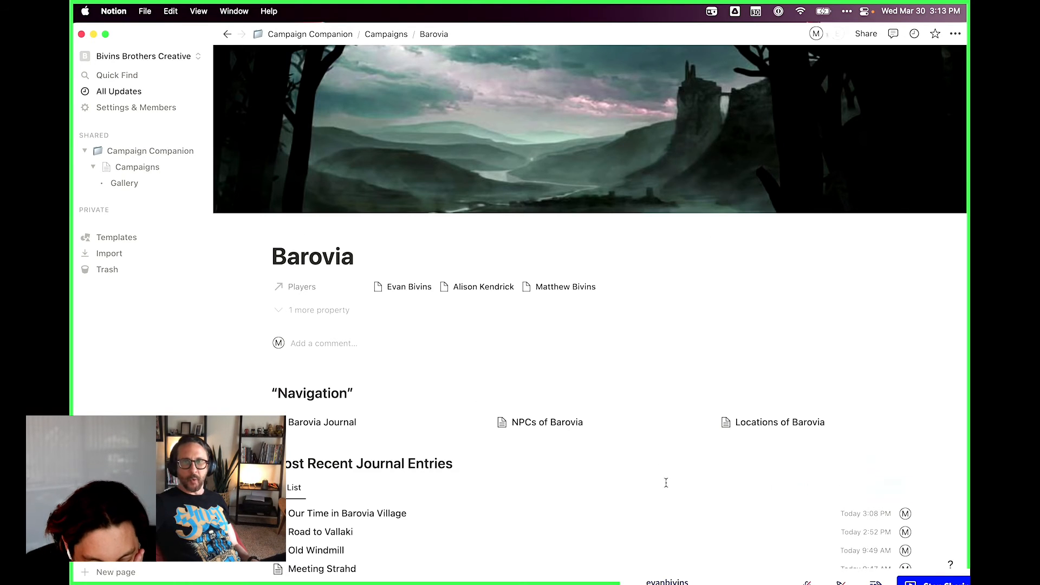
Look over the Barovia page again, briefly expanding the "All the other stuff" section and collapsing it
{"action": "scroll", "coordinate": [525, 407], "scroll_direction": "down", "scroll_amount": 3}
{"action": "scroll", "coordinate": [525, 408], "scroll_direction": "down", "scroll_amount": 3}
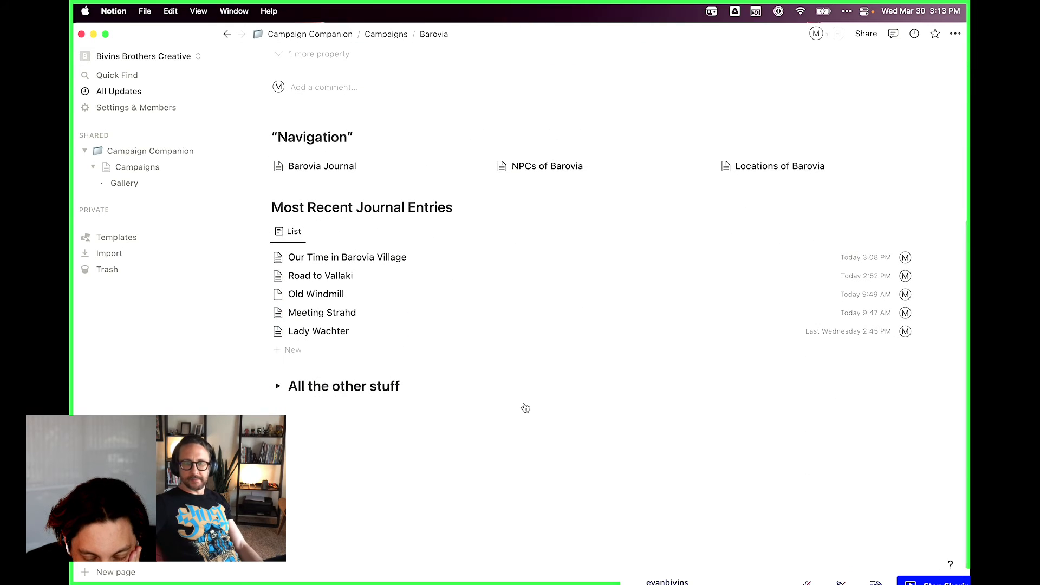
{"action": "left_click", "coordinate": [279, 386]}
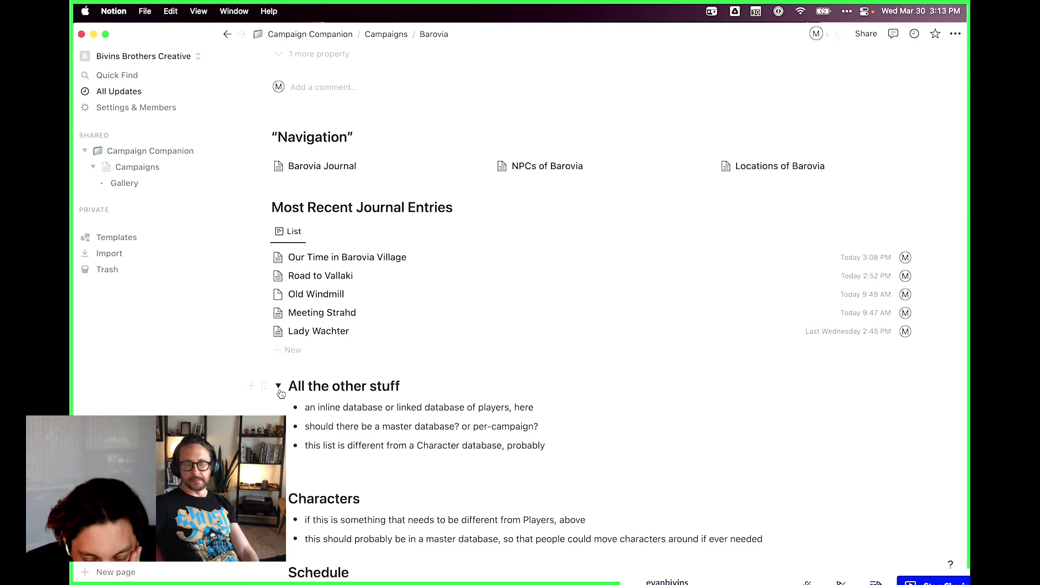
{"action": "left_click", "coordinate": [279, 388]}
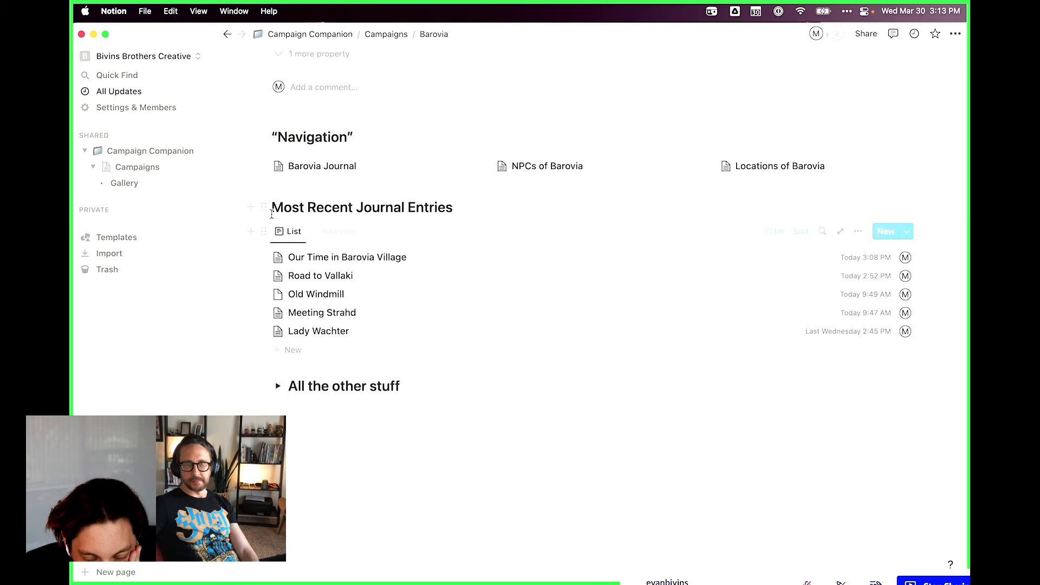
{"action": "scroll", "coordinate": [381, 263], "scroll_direction": "up", "scroll_amount": 1}
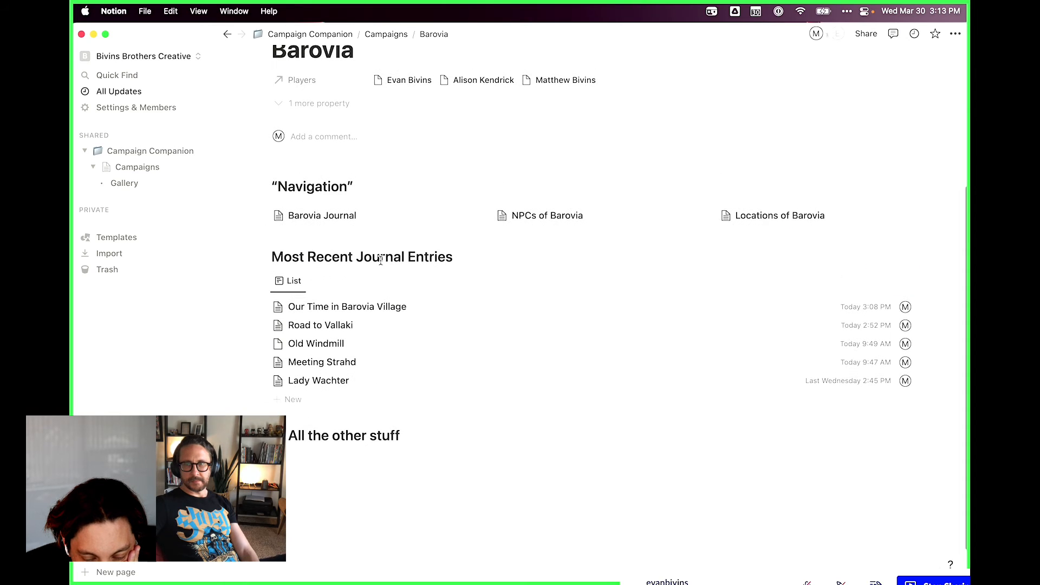
{"action": "scroll", "coordinate": [398, 314], "scroll_direction": "up", "scroll_amount": 3}
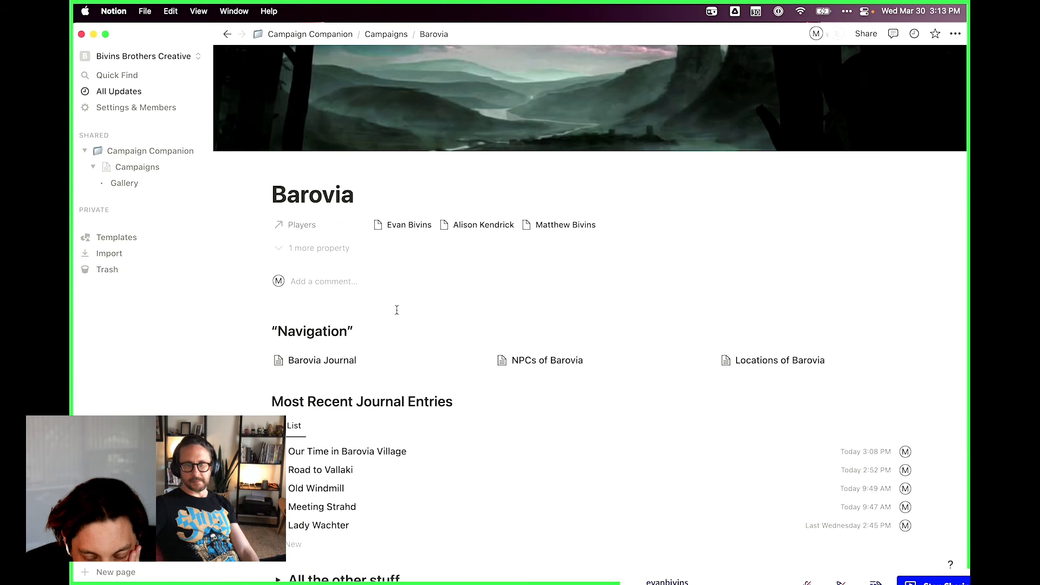
Open Our Time in Barovia Village from Most Recent Journal Entries, review its properties and content, and close it
{"action": "left_click", "coordinate": [372, 453]}
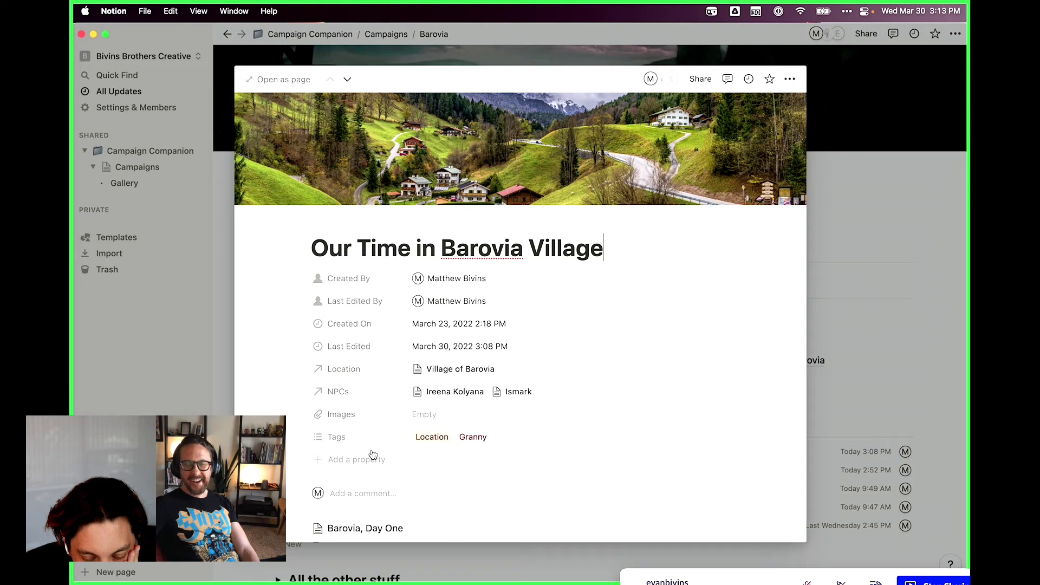
{"action": "scroll", "coordinate": [373, 454], "scroll_direction": "down", "scroll_amount": 4}
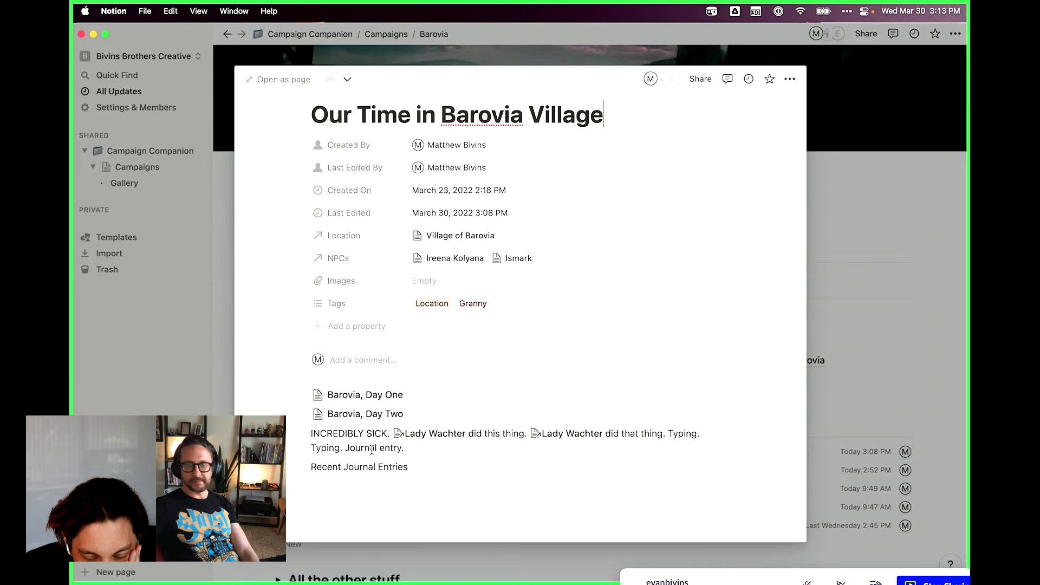
{"action": "scroll", "coordinate": [372, 448], "scroll_direction": "up", "scroll_amount": 4}
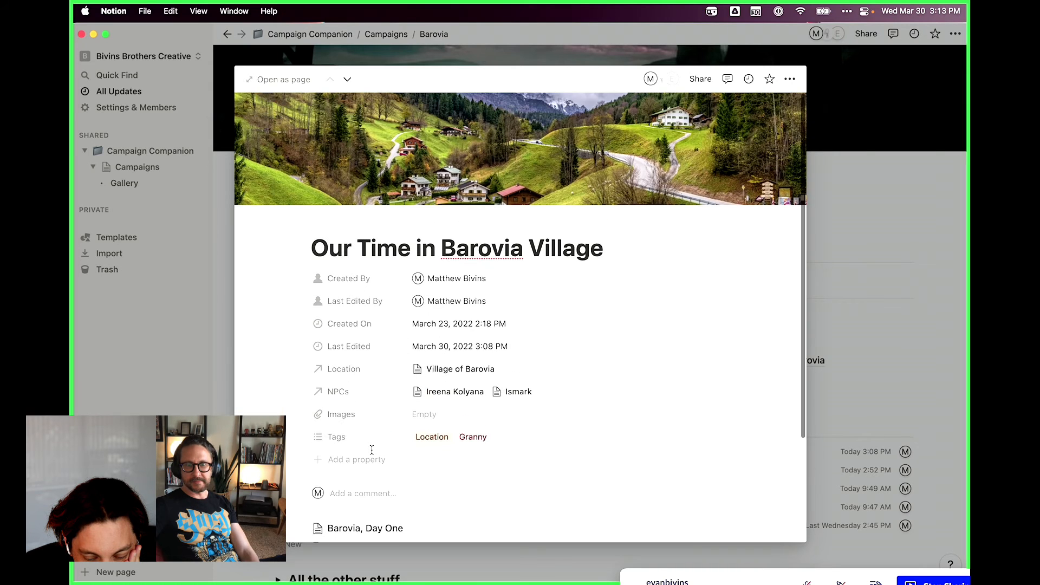
{"action": "left_click", "coordinate": [868, 190]}
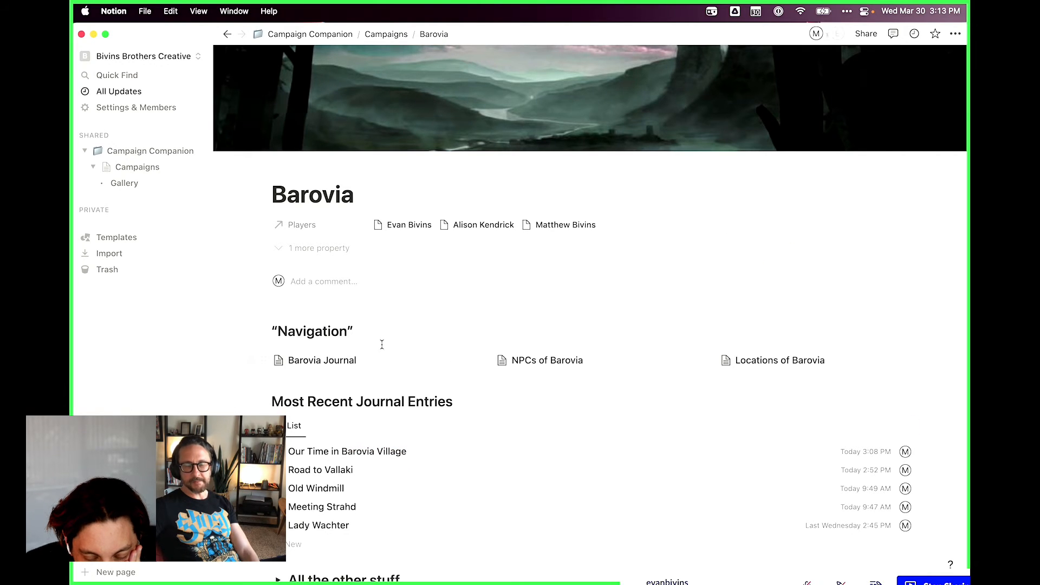
Check the Barovia Journal linked under "Navigation" and the view options of the Most Recent Journal Entries list on the Barovia page
{"action": "left_click", "coordinate": [351, 363]}
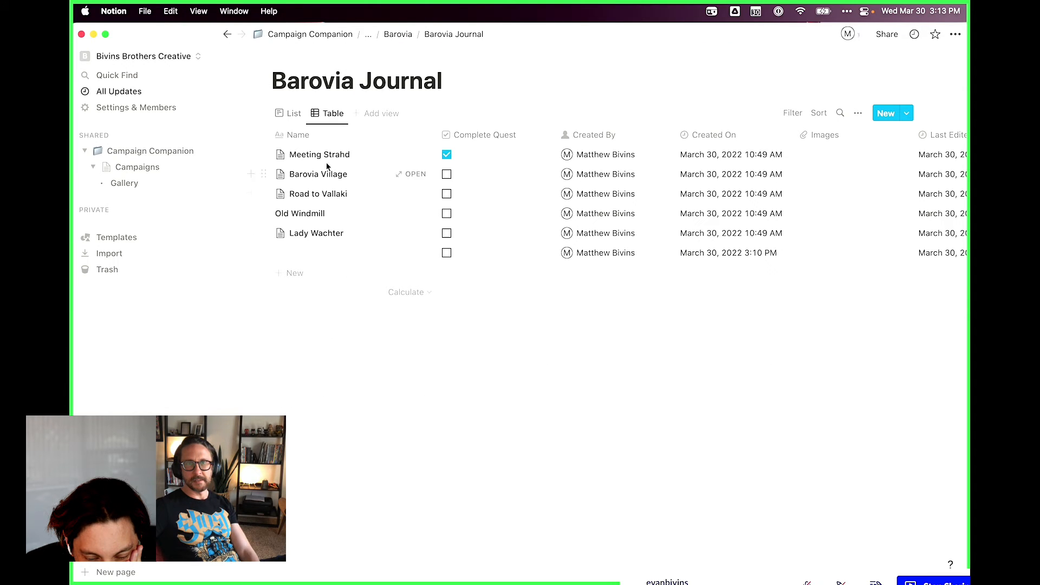
{"action": "left_click", "coordinate": [397, 35]}
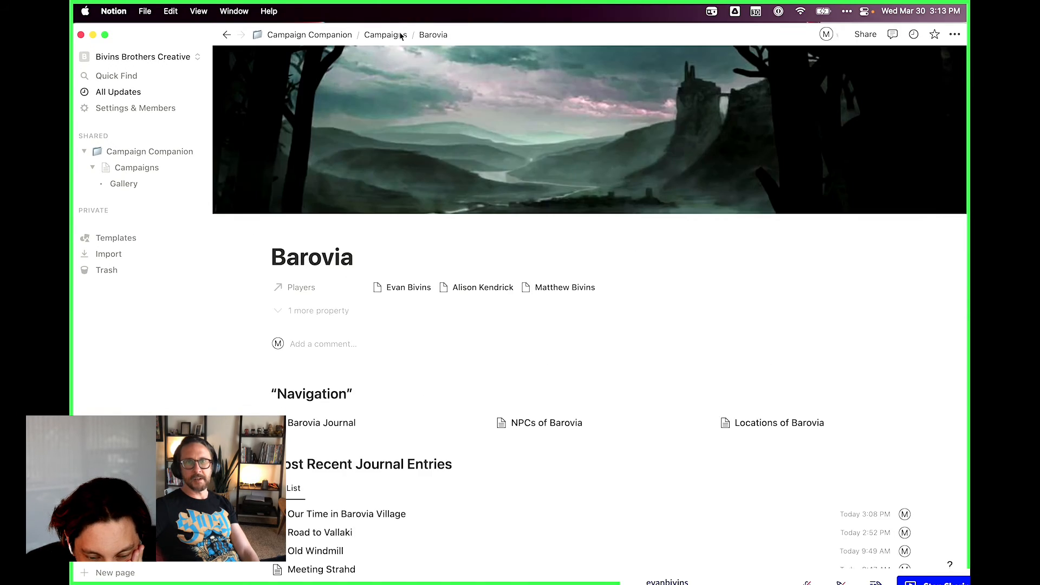
{"action": "scroll", "coordinate": [400, 480], "scroll_direction": "down", "scroll_amount": 3}
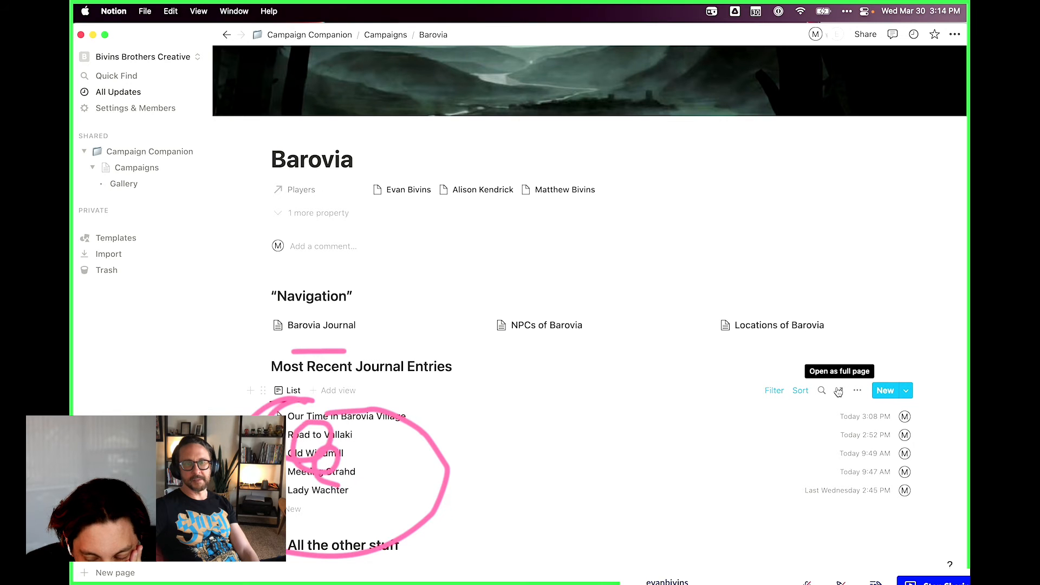
{"action": "left_click", "coordinate": [859, 390]}
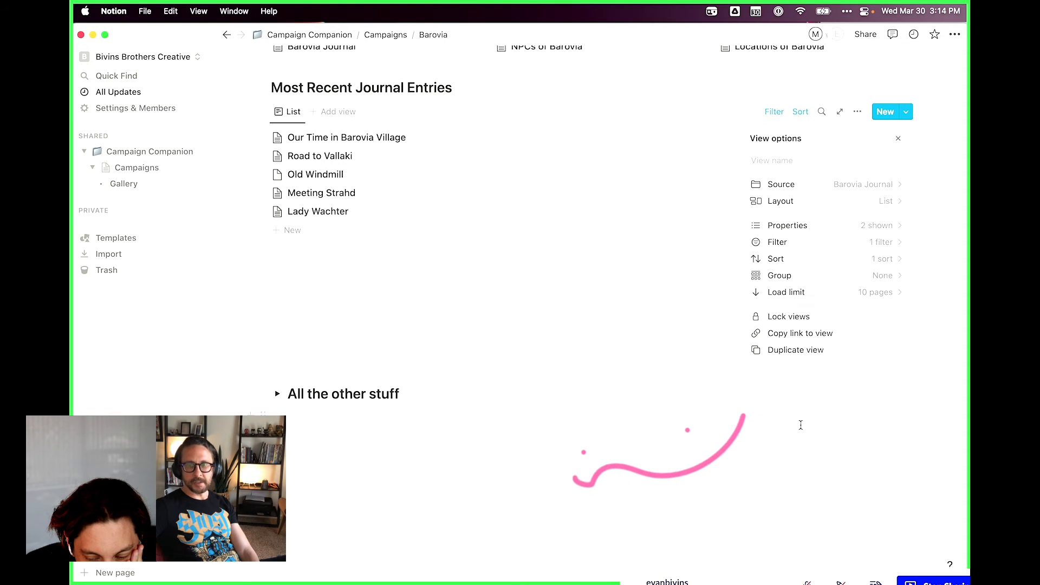
{"action": "left_click", "coordinate": [796, 499]}
{"action": "scroll", "coordinate": [445, 243], "scroll_direction": "up", "scroll_amount": 5}
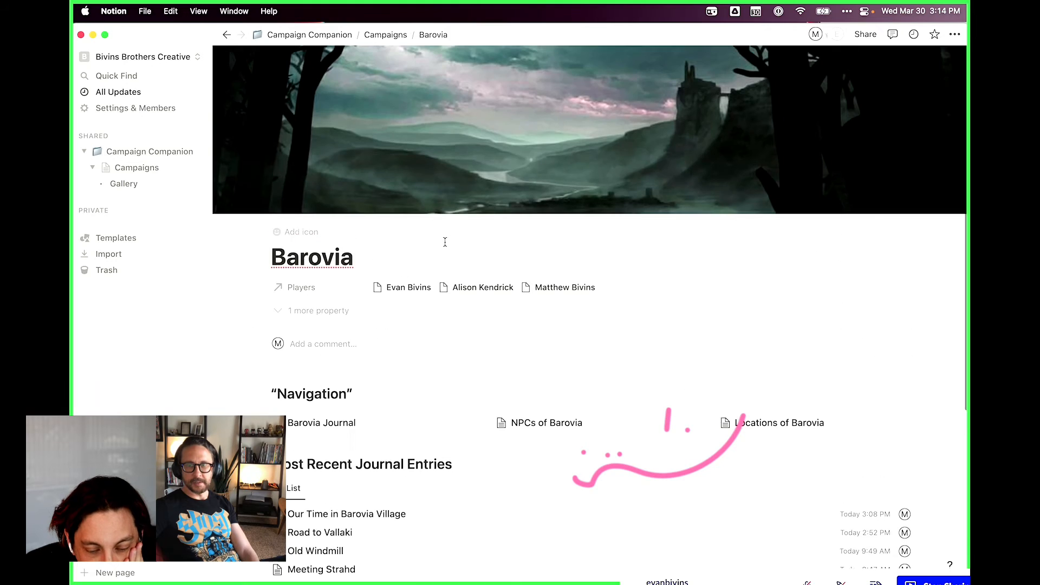
{"action": "scroll", "coordinate": [489, 410], "scroll_direction": "down", "scroll_amount": 5}
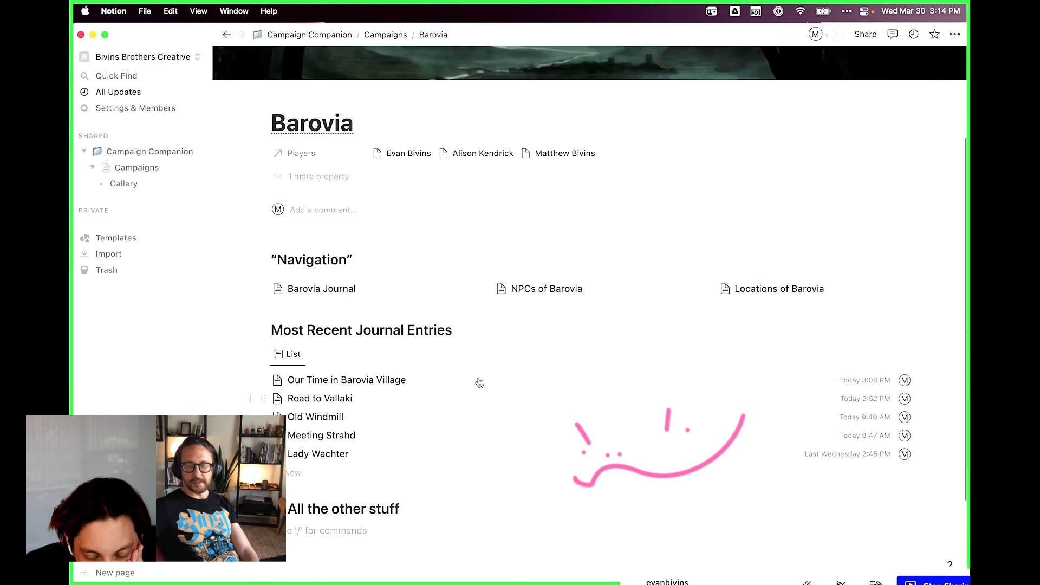
Add empty lines between the "Navigation" links and the Most Recent Journal Entries heading
{"action": "left_click", "coordinate": [288, 312]}
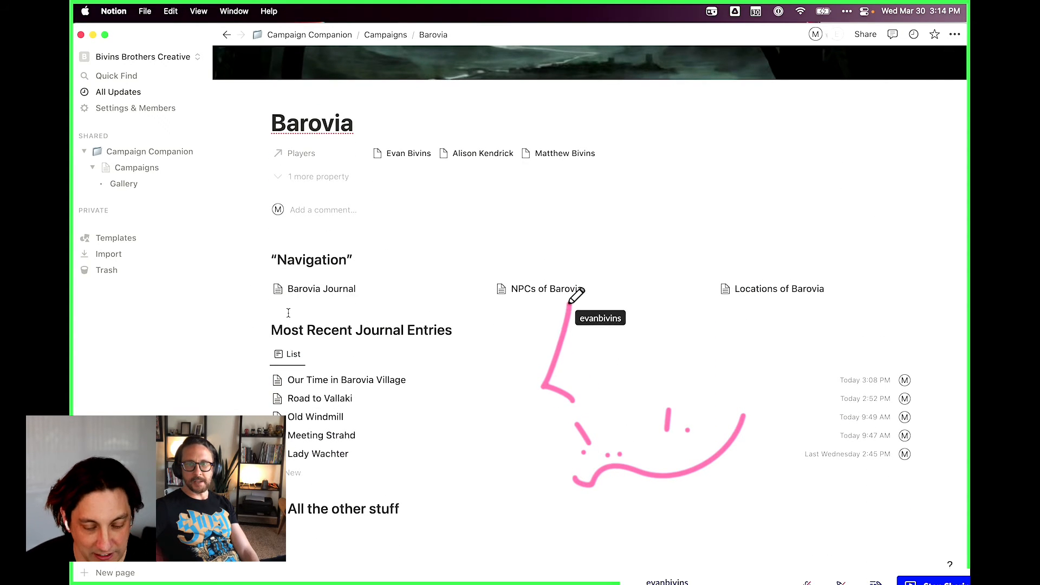
{"action": "key", "text": "Return"}
{"action": "key", "text": "Return"}
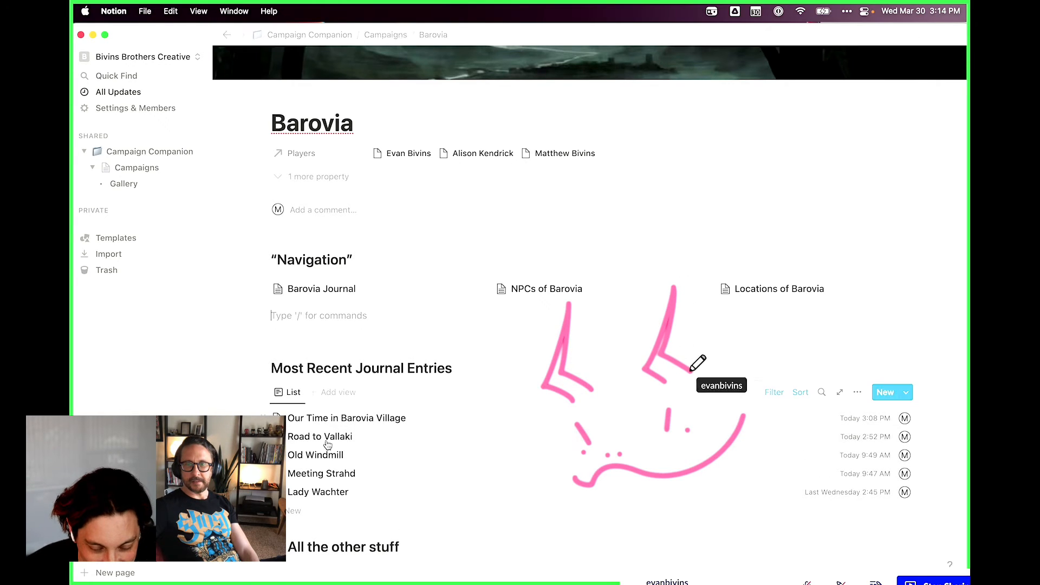
Review the List view's options under Most Recent Journal Entries and the actions available for the Barovia Journal link, changing nothing
{"action": "left_click", "coordinate": [293, 394]}
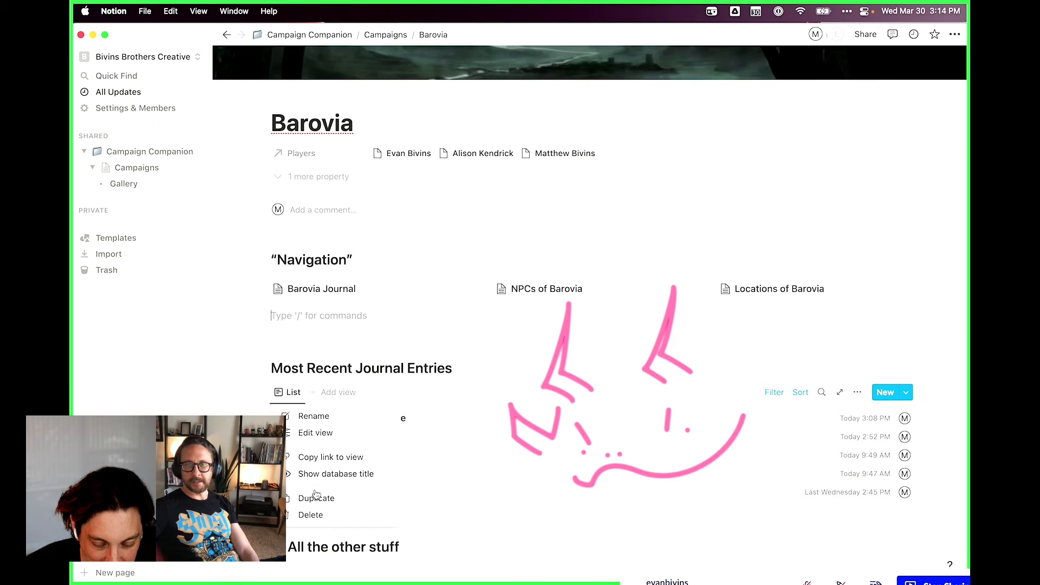
{"action": "left_click", "coordinate": [314, 432]}
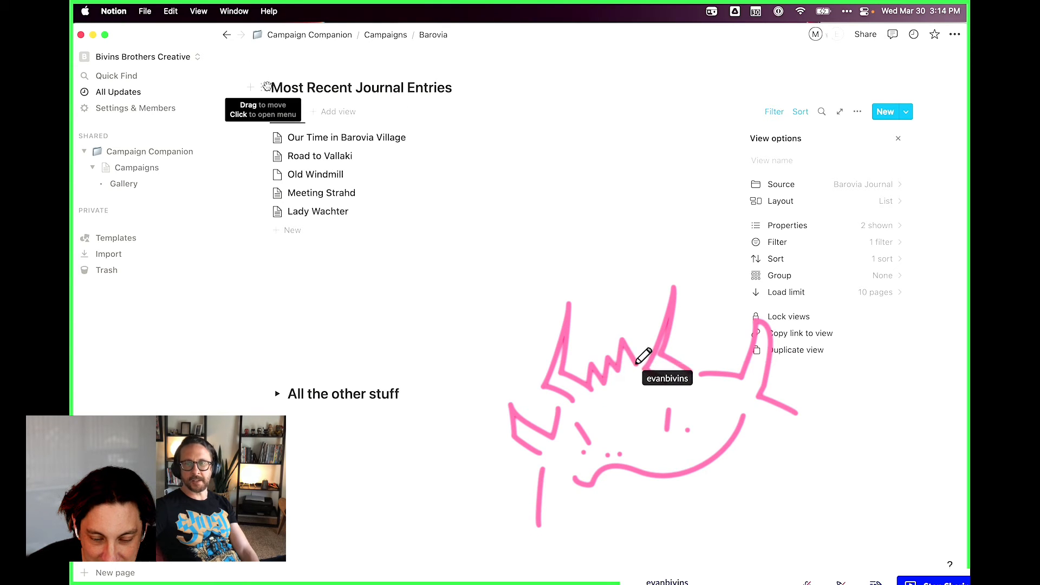
{"action": "left_click", "coordinate": [401, 534]}
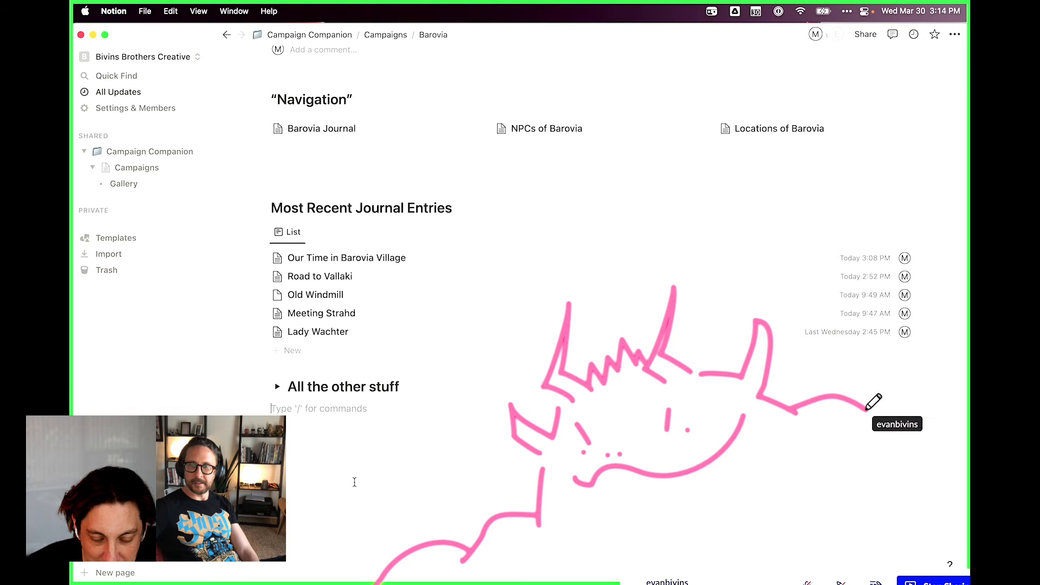
{"action": "left_click", "coordinate": [329, 132]}
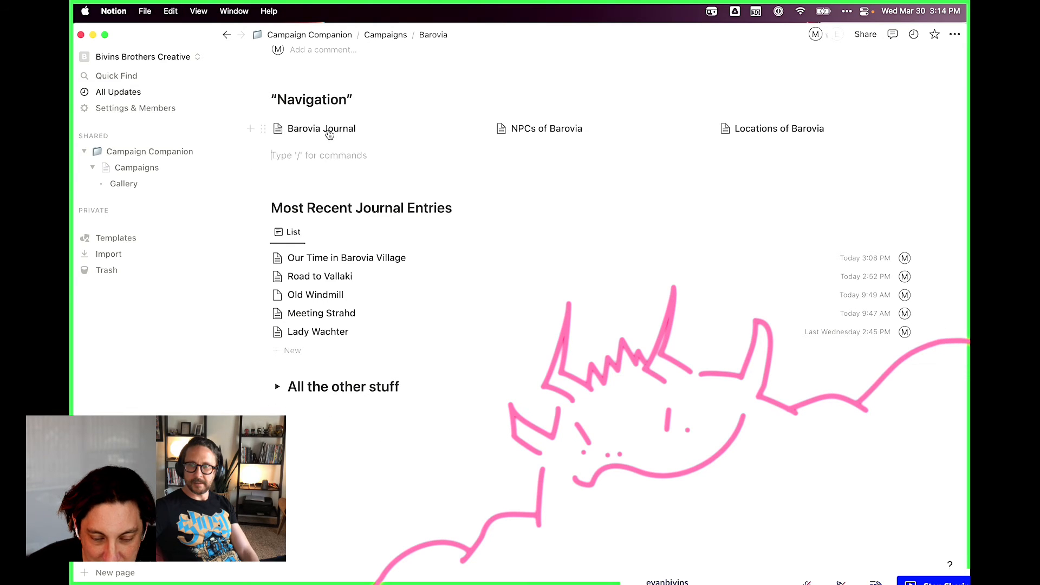
{"action": "right_click", "coordinate": [327, 129]}
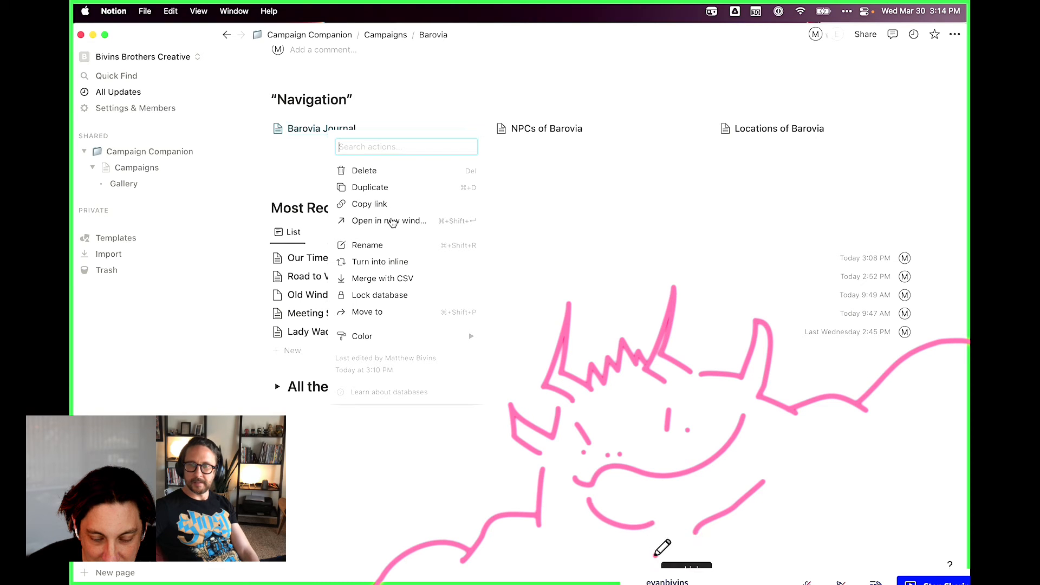
{"action": "left_click", "coordinate": [285, 143]}
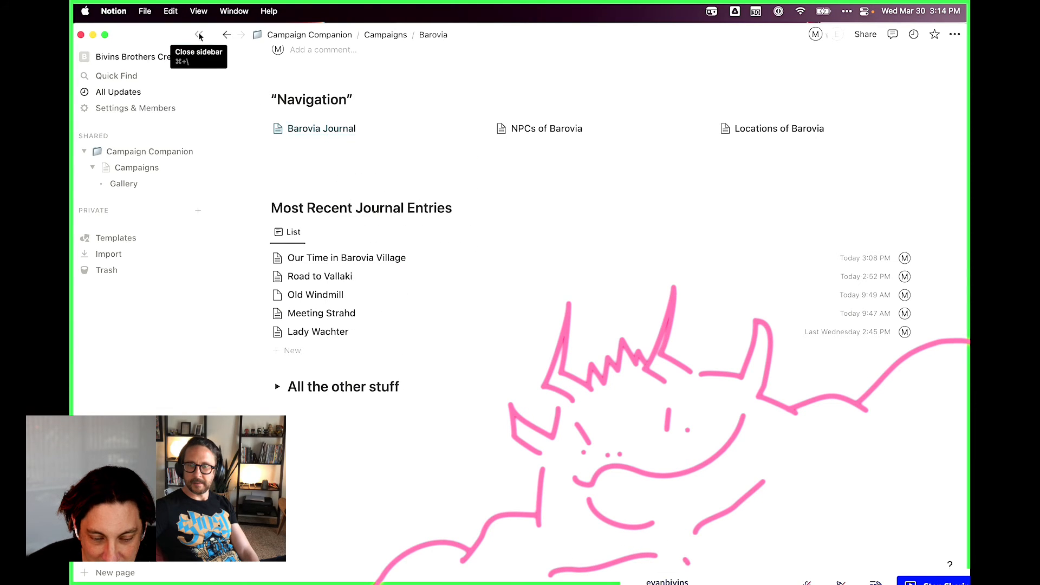
Hide the sidebar and start a block command on the empty line below the "Navigation" links
{"action": "left_click", "coordinate": [200, 36]}
{"action": "left_click", "coordinate": [179, 149]}
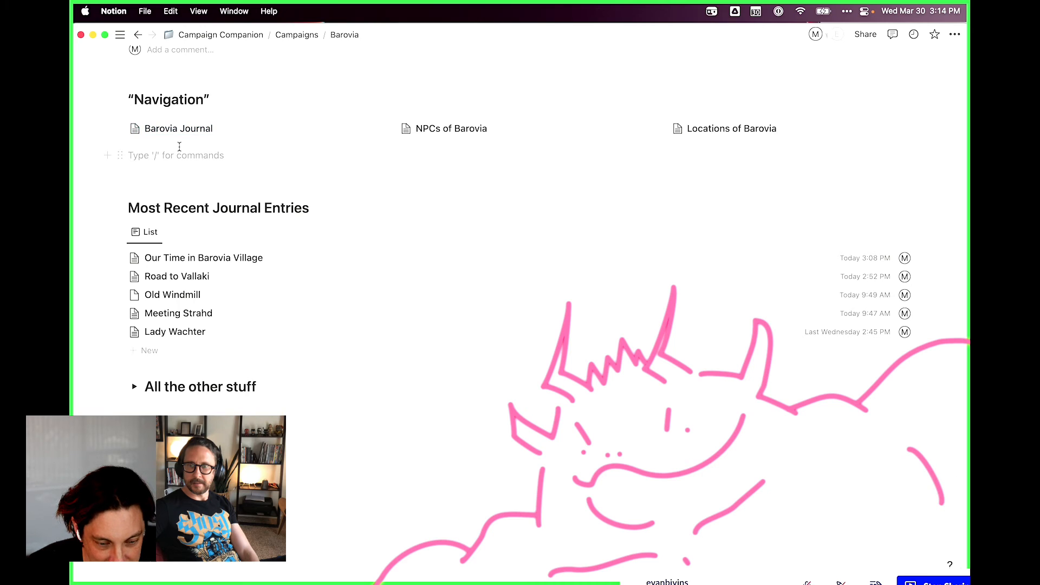
{"action": "type", "text": "/"}
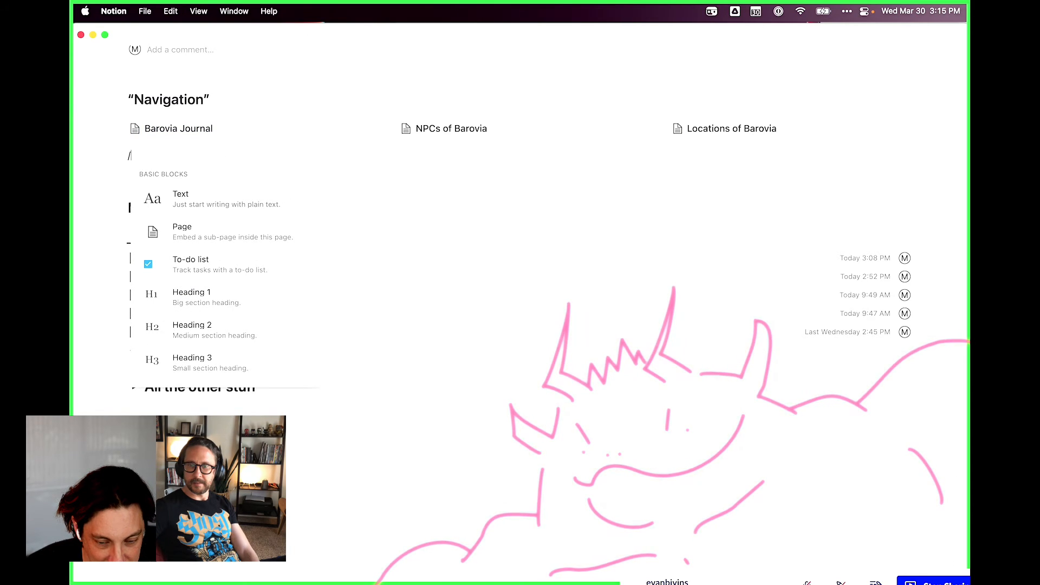
{"action": "type", "text": "datab"}
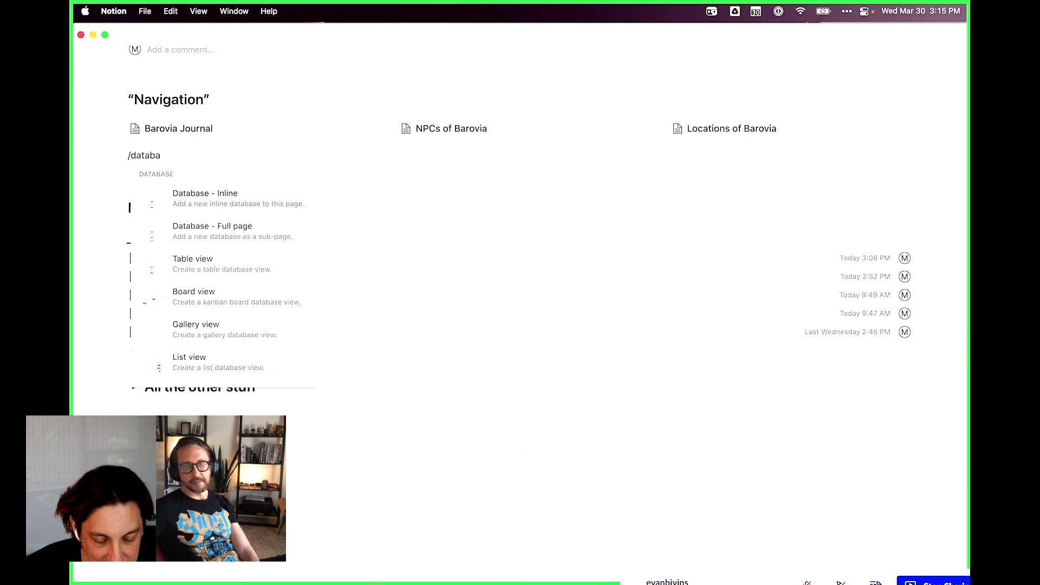
{"action": "type", "text": "a"}
{"action": "key", "text": "BackSpace"}
{"action": "key", "text": "BackSpace"}
{"action": "key", "text": "BackSpace"}
{"action": "key", "text": "BackSpace"}
{"action": "key", "text": "BackSpace"}
{"action": "key", "text": "BackSpace"}
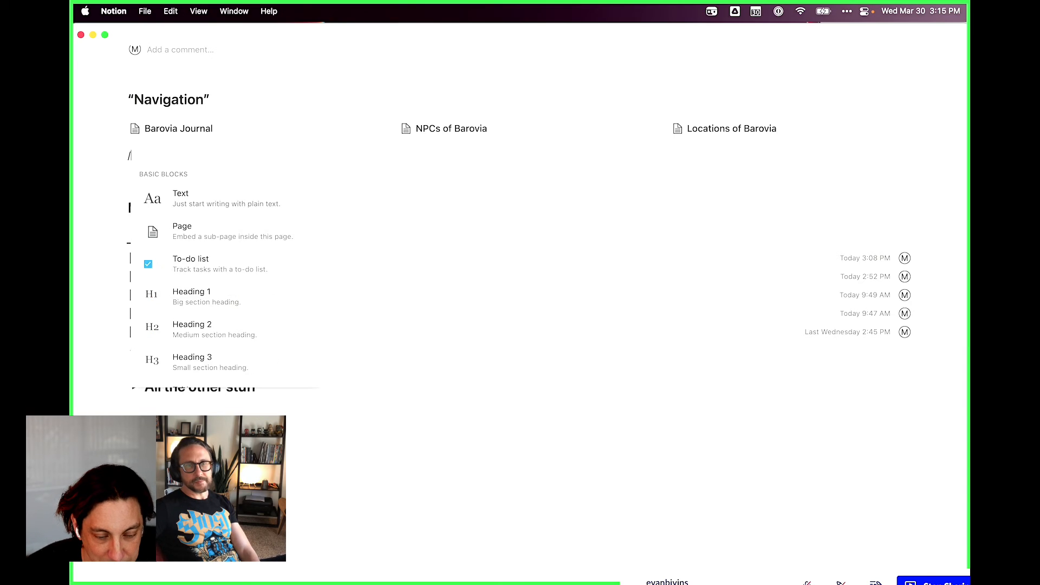
Insert a linked view of database there, using the Barovia Journal located under Campaign Companion / … / Barovia as its source
{"action": "type", "text": "link"}
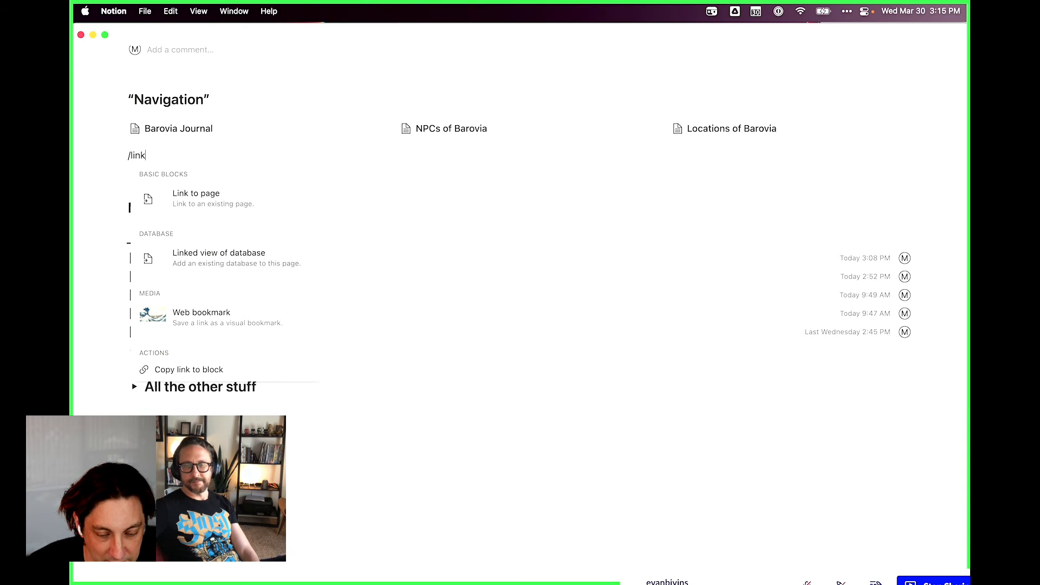
{"action": "key", "text": "Down"}
{"action": "key", "text": "Return"}
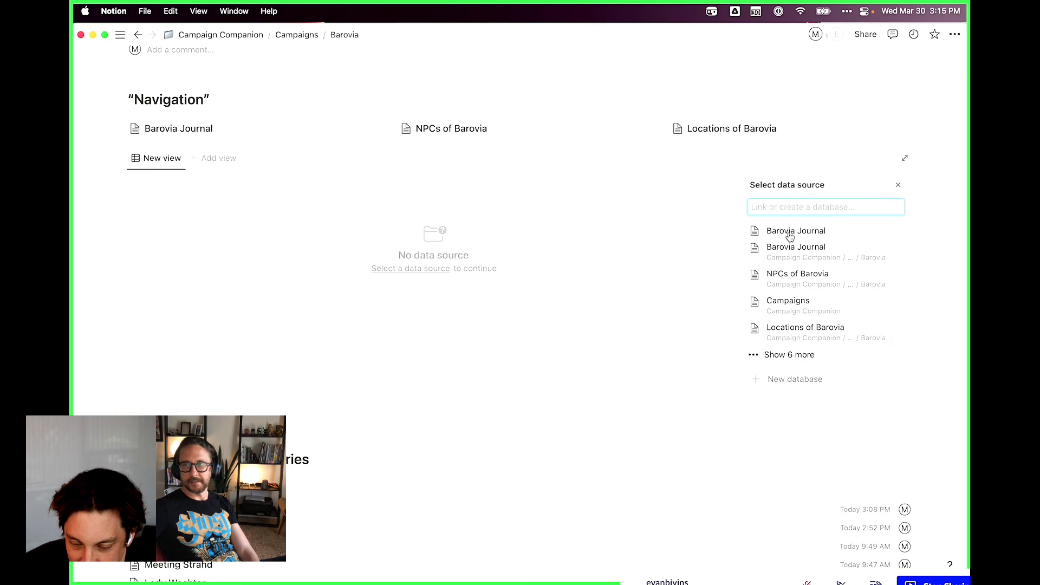
{"action": "left_click", "coordinate": [799, 254]}
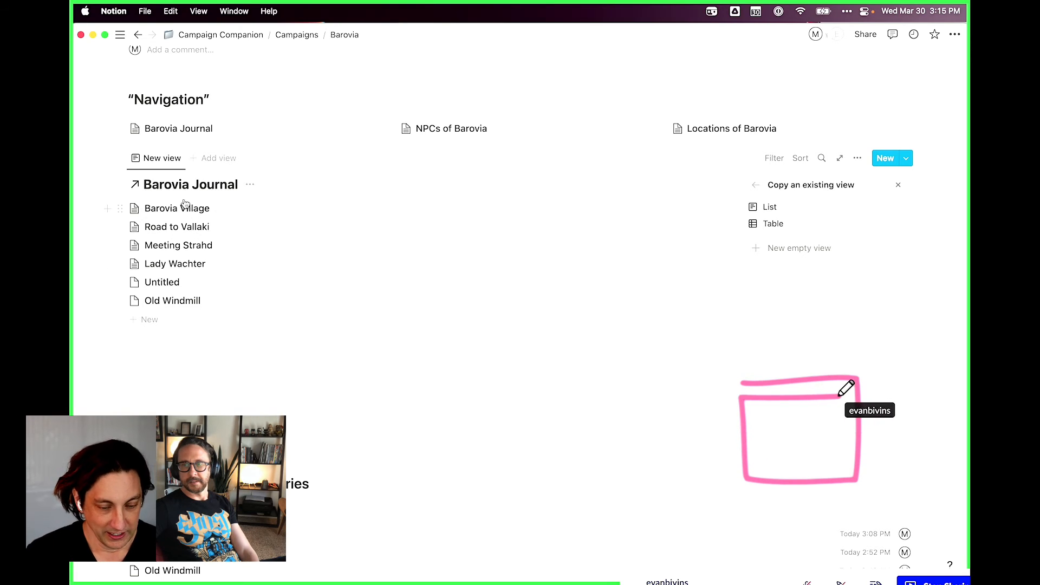
Open Barovia Village from the new linked view and change its With property to a relation to Locations of Barovia
{"action": "left_click", "coordinate": [184, 207]}
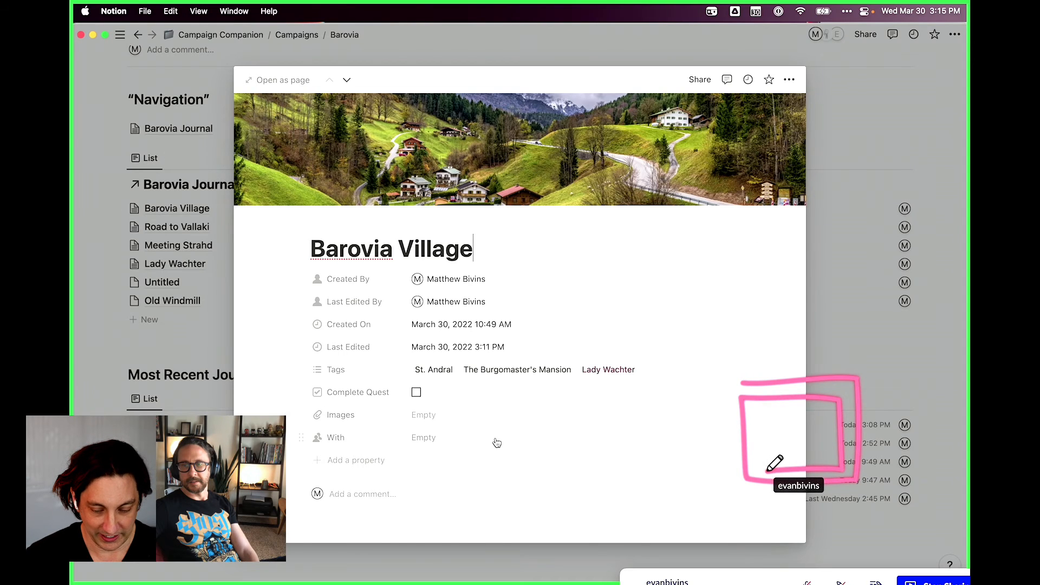
{"action": "scroll", "coordinate": [491, 438], "scroll_direction": "down", "scroll_amount": 3}
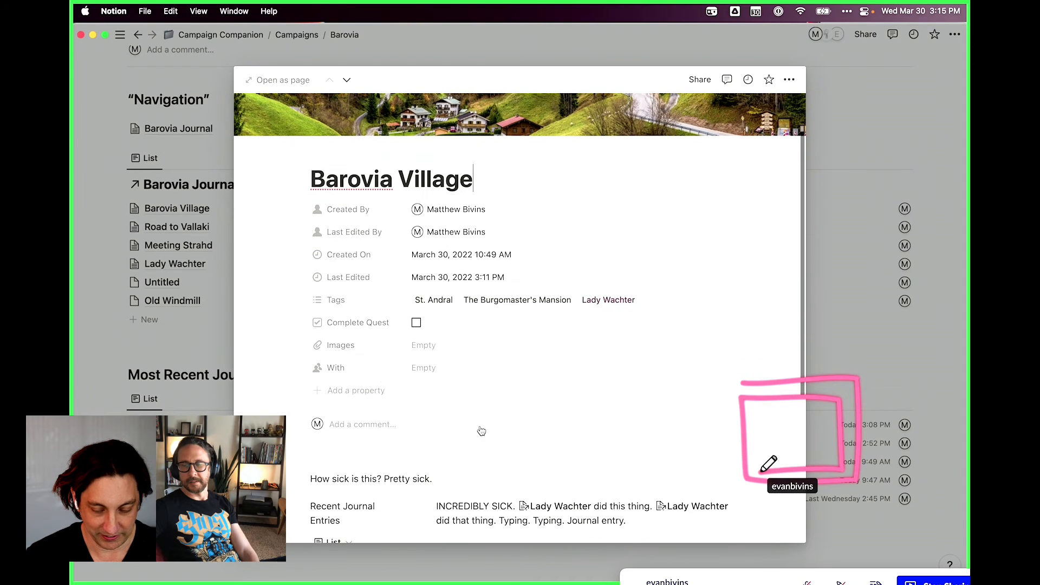
{"action": "left_click", "coordinate": [360, 370]}
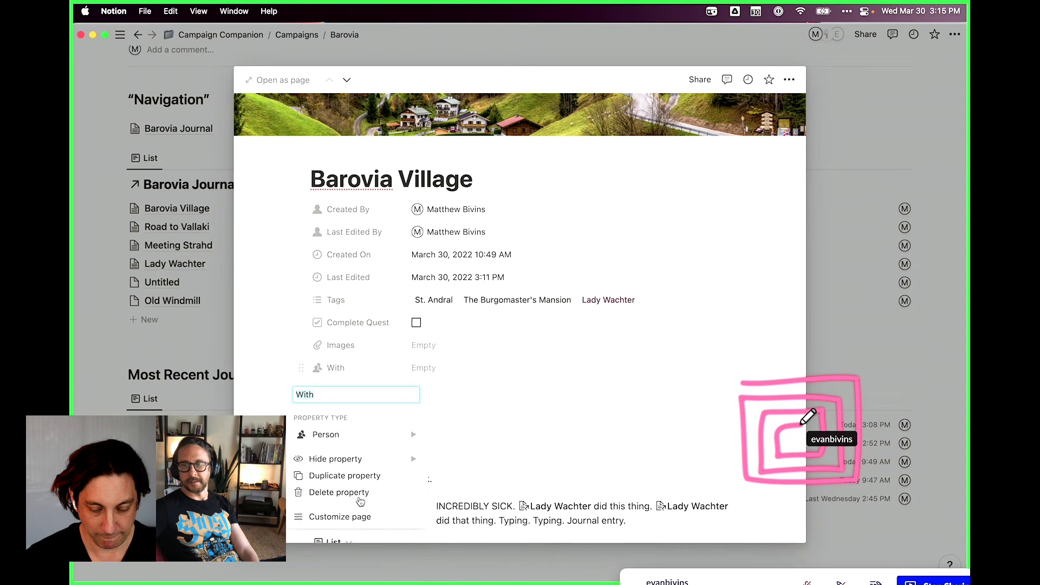
{"action": "mouse_move", "coordinate": [385, 436]}
{"action": "scroll", "coordinate": [491, 529], "scroll_direction": "down", "scroll_amount": 2}
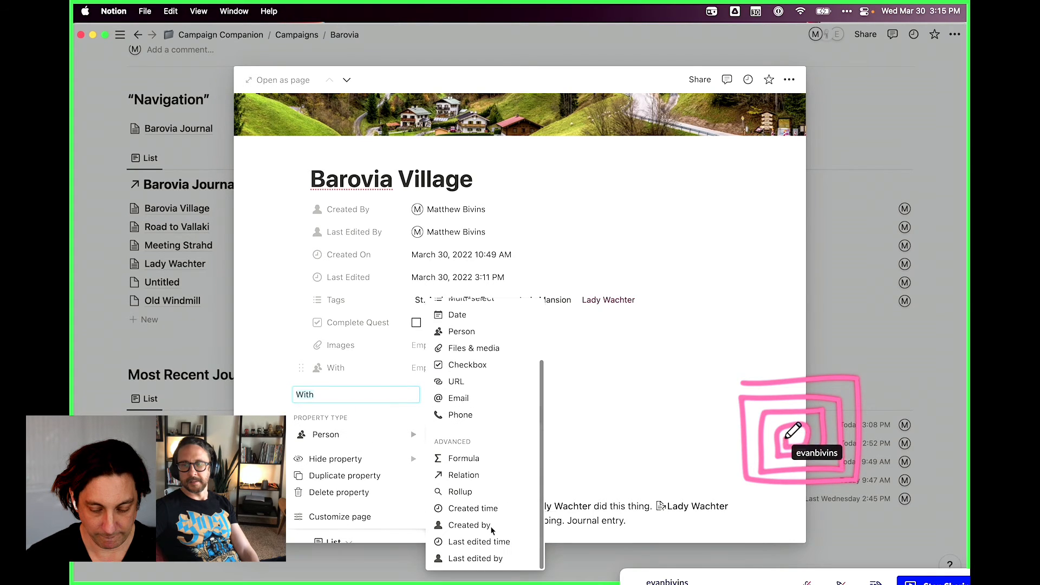
{"action": "left_click", "coordinate": [464, 475]}
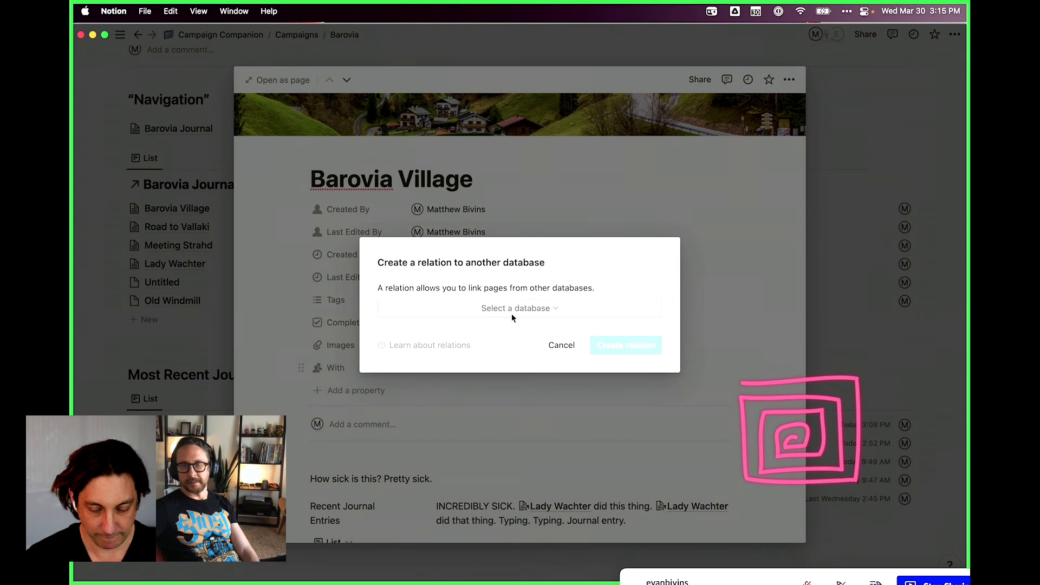
{"action": "left_click", "coordinate": [511, 313]}
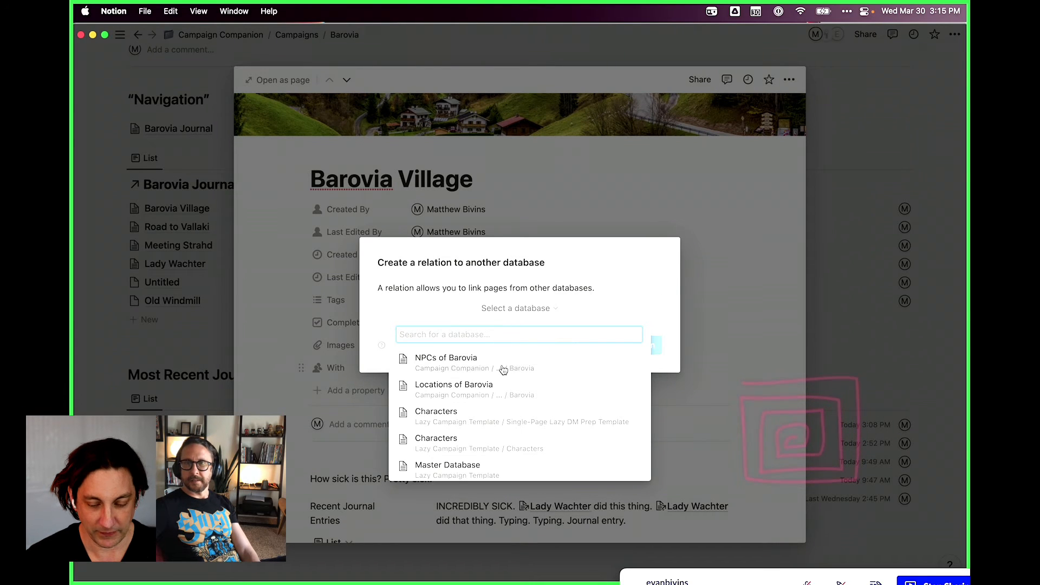
{"action": "left_click", "coordinate": [502, 390]}
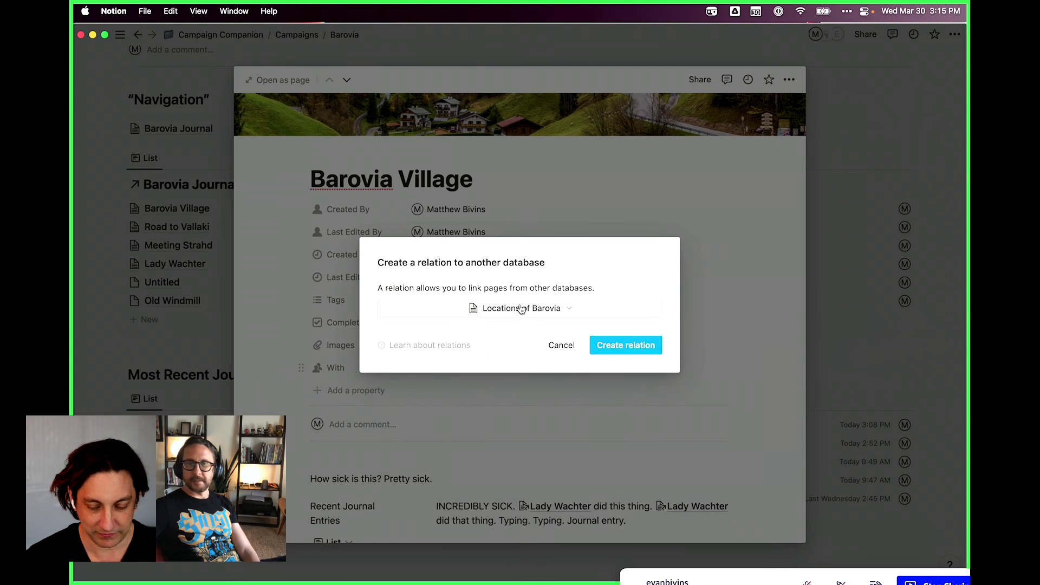
{"action": "left_click", "coordinate": [635, 347]}
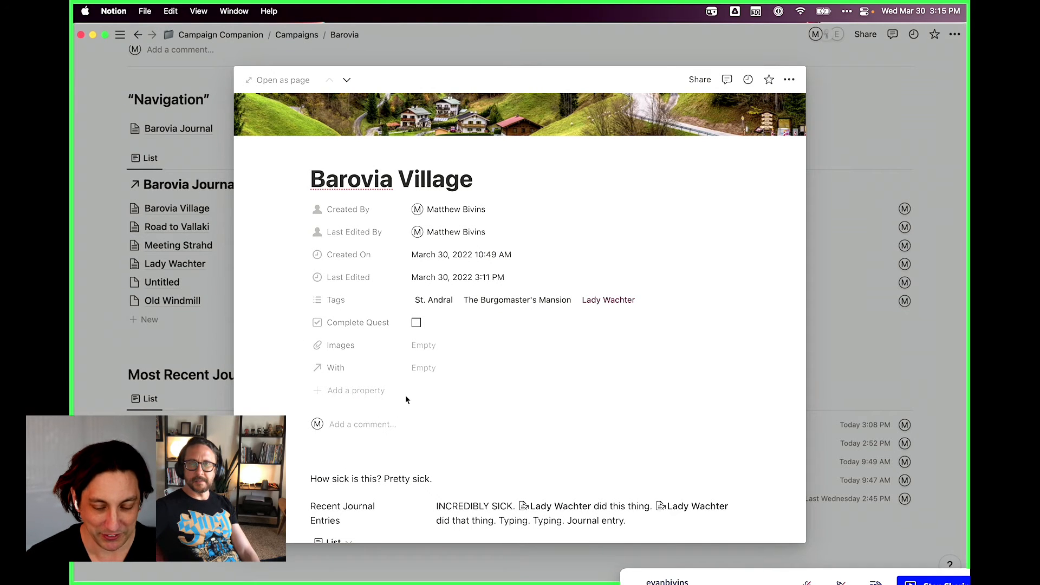
Rename the With relation property to Location
{"action": "left_click", "coordinate": [361, 371]}
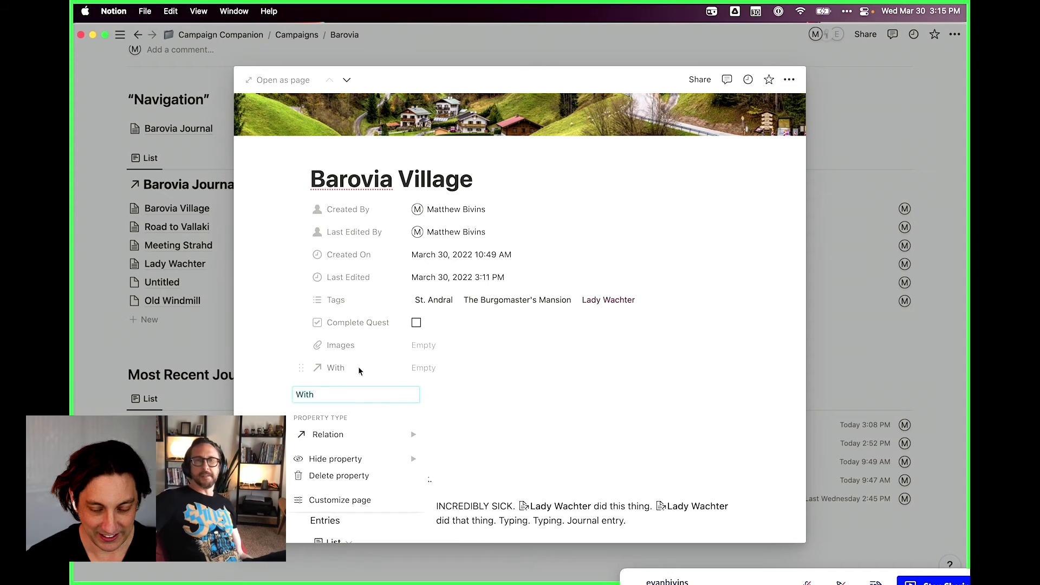
{"action": "type", "text": "Location"}
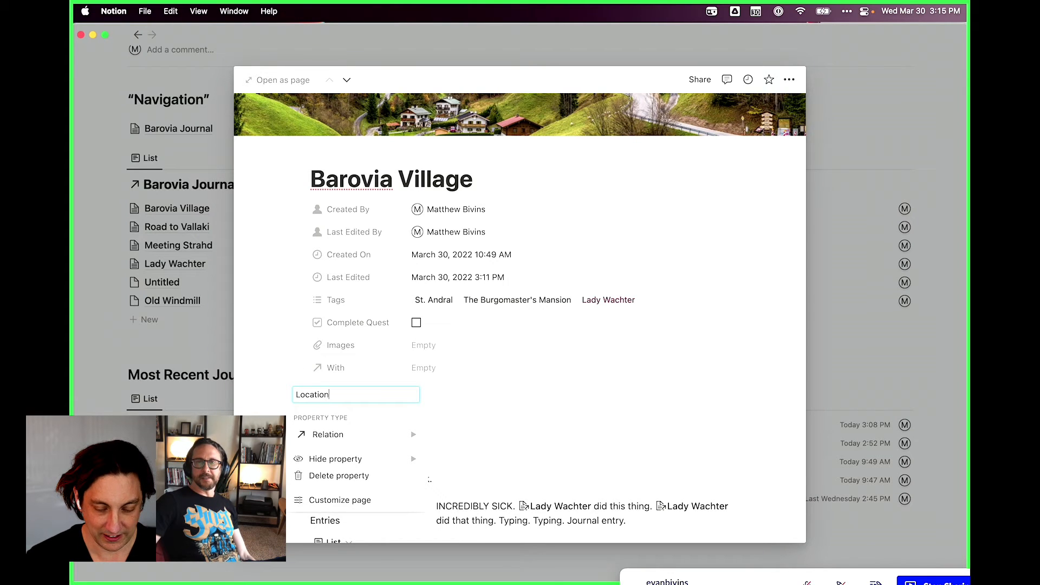
{"action": "left_click", "coordinate": [250, 388]}
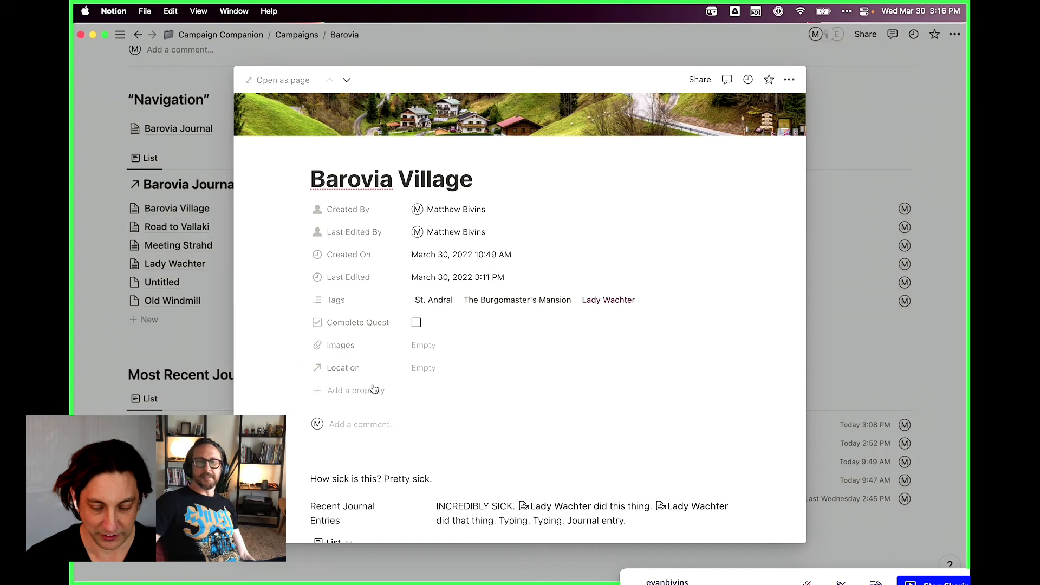
Delete the Complete Quest property from the journal entries and move the Tags property below Location
{"action": "left_click", "coordinate": [348, 323]}
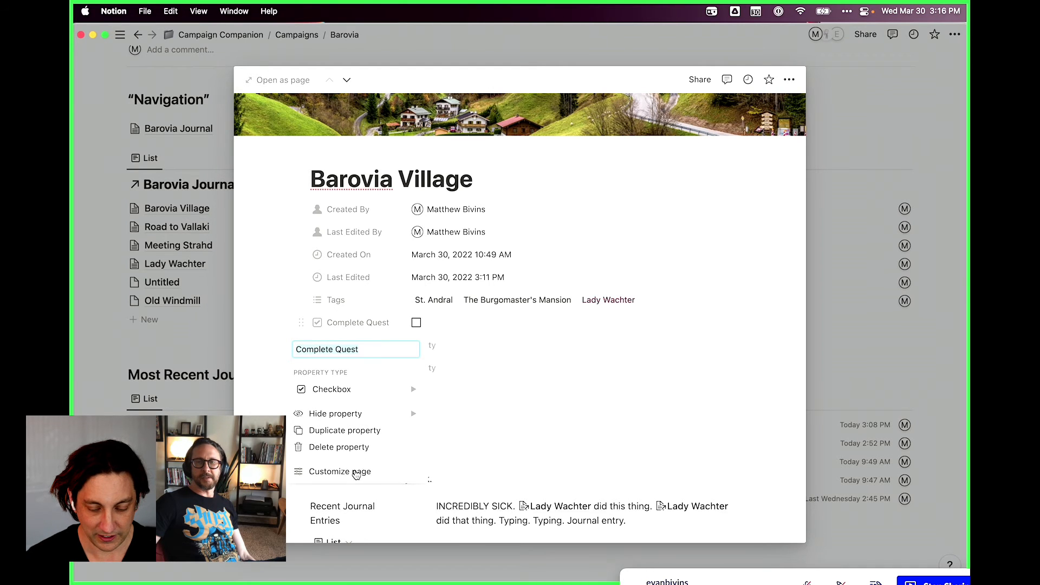
{"action": "left_click", "coordinate": [352, 447]}
{"action": "left_click", "coordinate": [549, 314]}
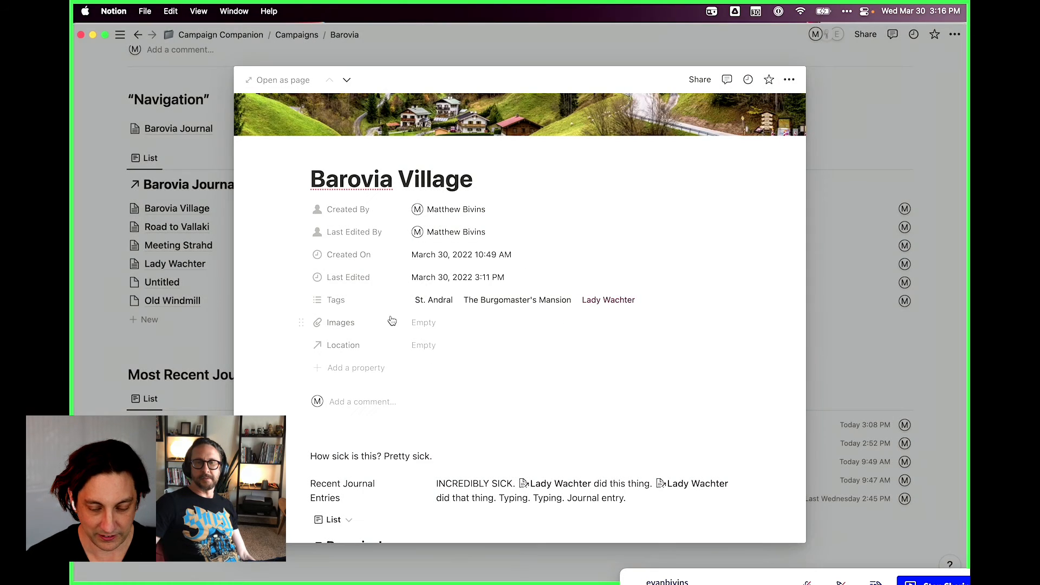
{"action": "left_click_drag", "start_coordinate": [301, 300], "coordinate": [299, 359]}
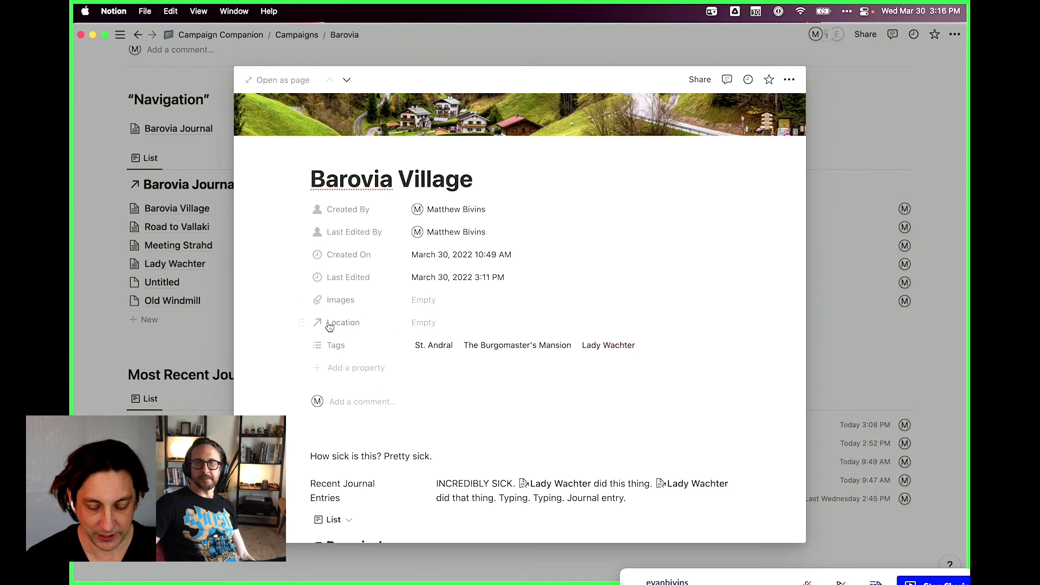
Add a new property to the Barovia Village entry as a relation to the NPCs of Barovia database under Campaign Companion
{"action": "left_click", "coordinate": [351, 371]}
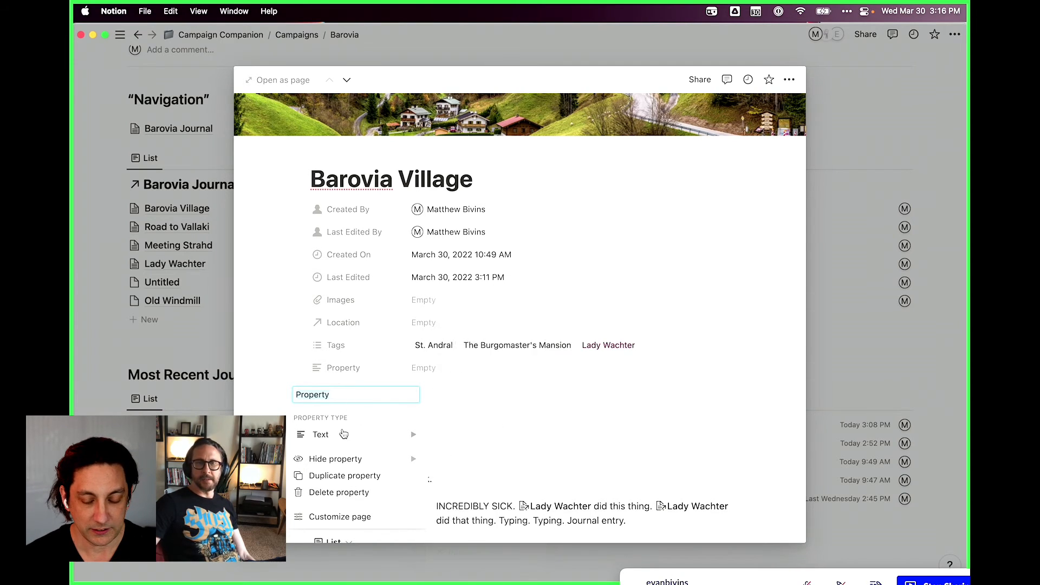
{"action": "mouse_move", "coordinate": [344, 433]}
{"action": "scroll", "coordinate": [476, 535], "scroll_direction": "down", "scroll_amount": 1}
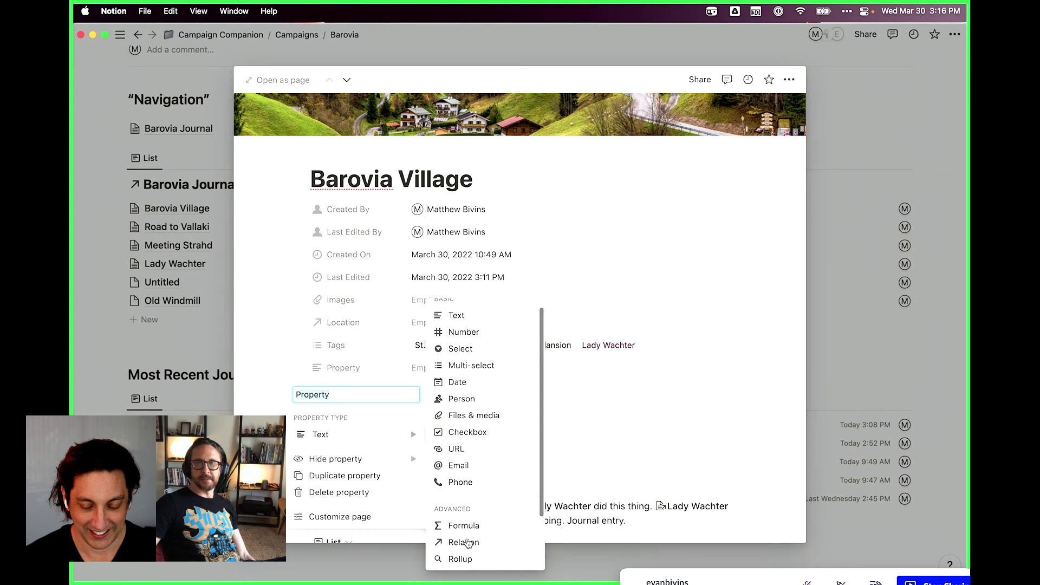
{"action": "left_click", "coordinate": [465, 542]}
{"action": "left_click", "coordinate": [518, 308]}
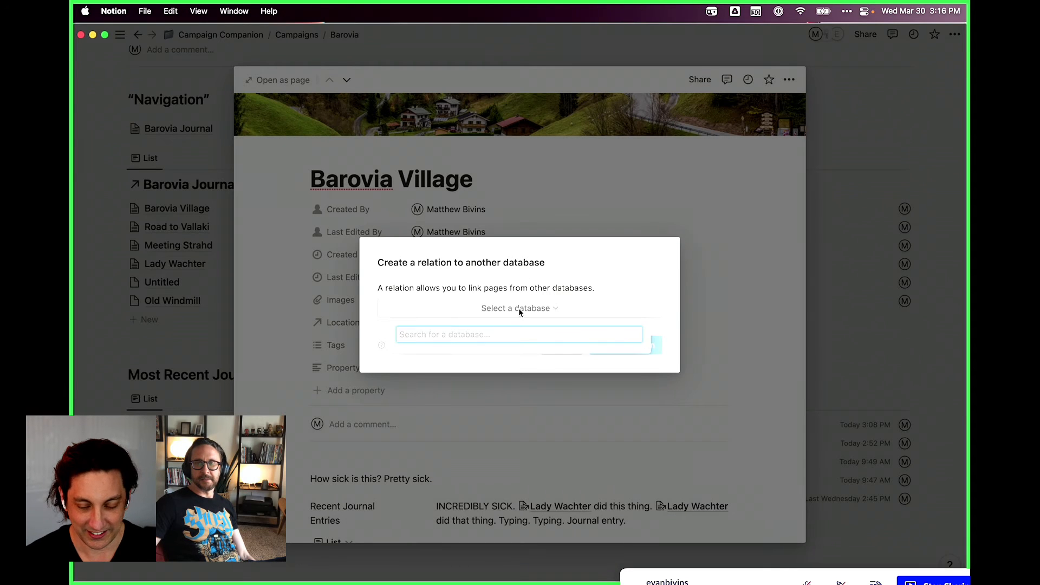
{"action": "left_click", "coordinate": [484, 355]}
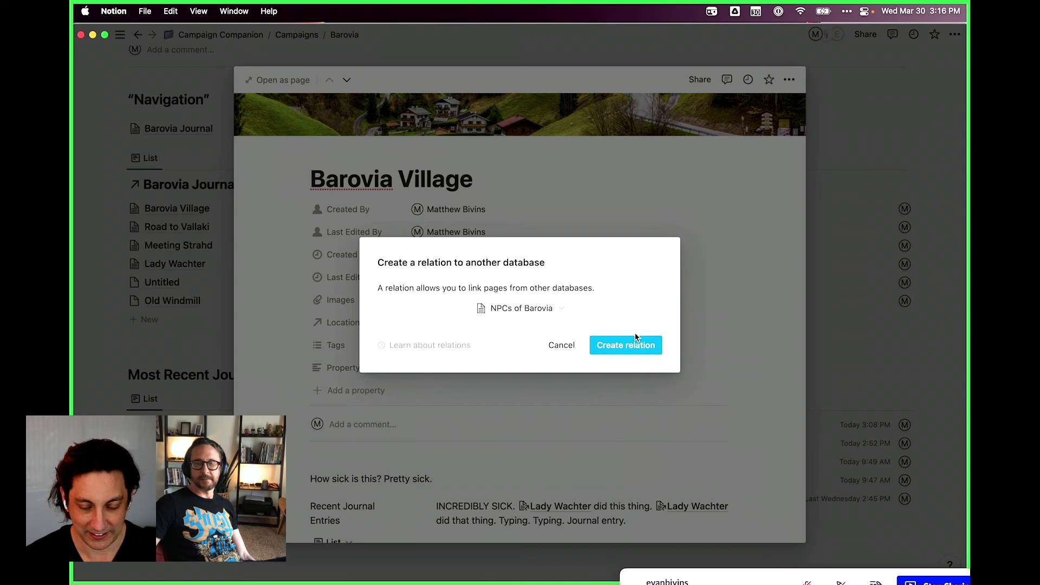
{"action": "left_click", "coordinate": [559, 311]}
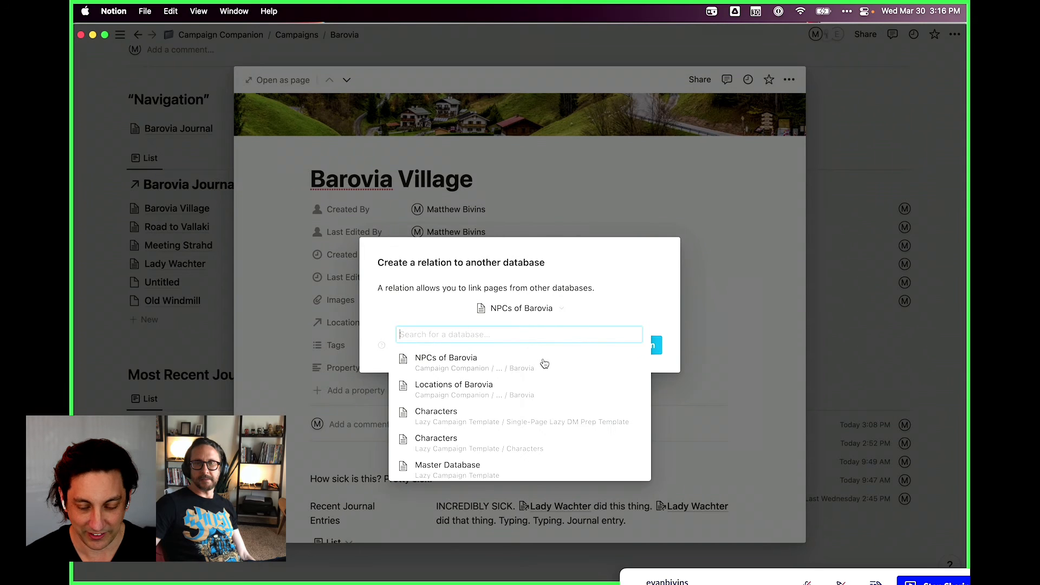
{"action": "left_click", "coordinate": [530, 370]}
{"action": "left_click", "coordinate": [624, 346]}
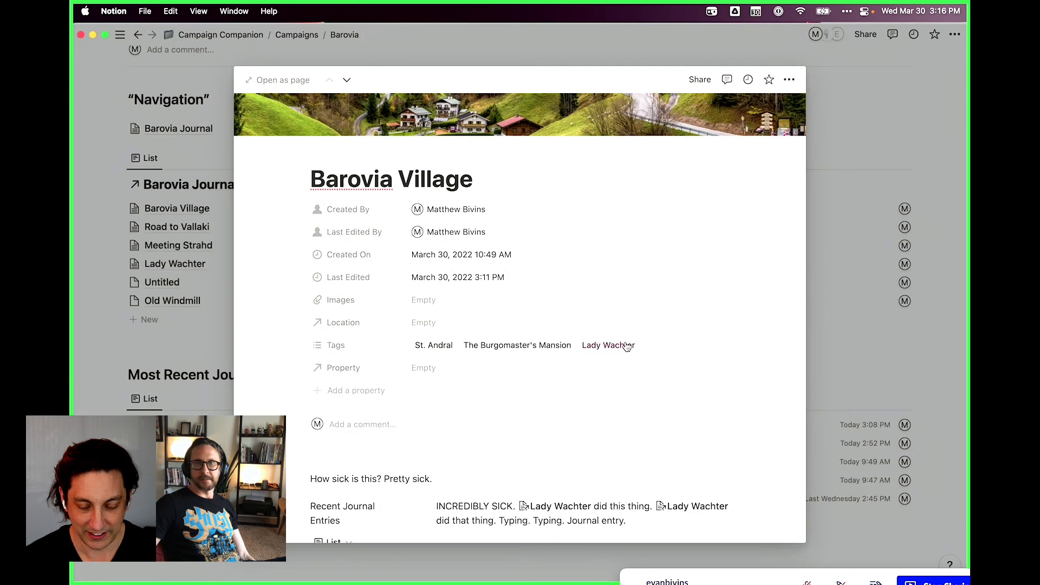
Rename the new relation property to NPCs
{"action": "scroll", "coordinate": [381, 412], "scroll_direction": "down", "scroll_amount": 3}
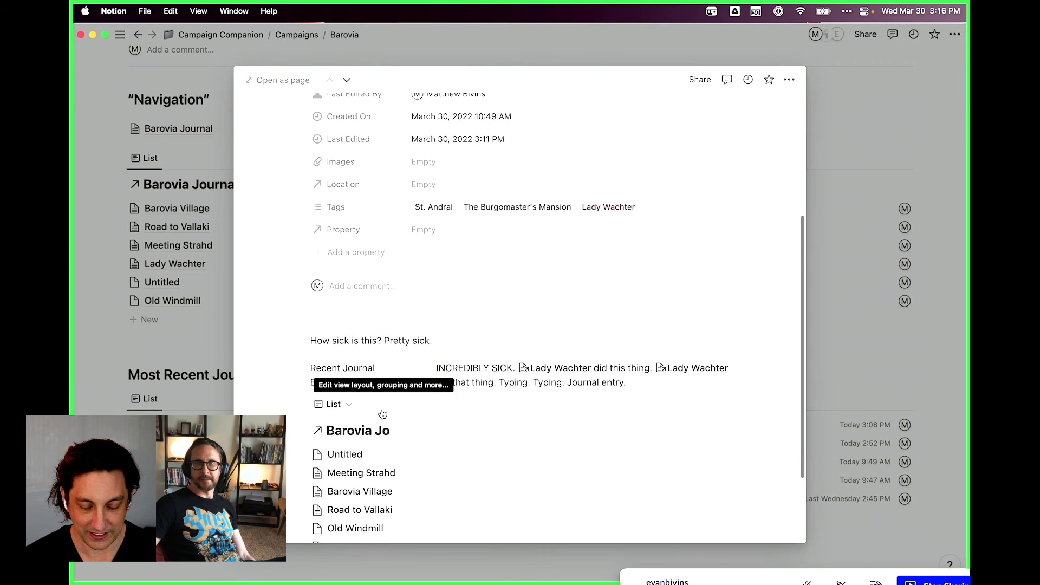
{"action": "left_click", "coordinate": [347, 273]}
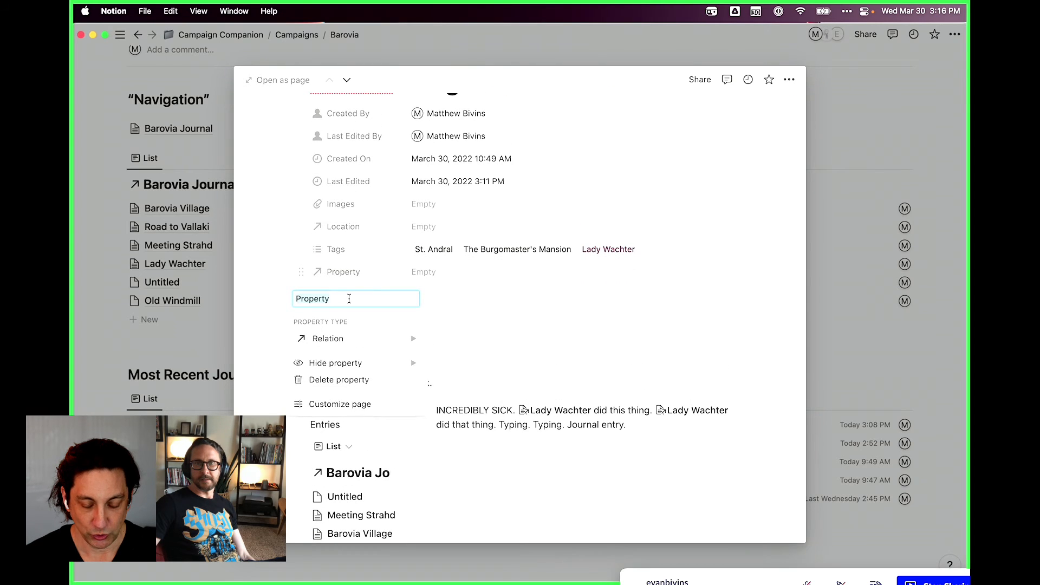
{"action": "type", "text": "NPCs"}
{"action": "key", "text": "Return"}
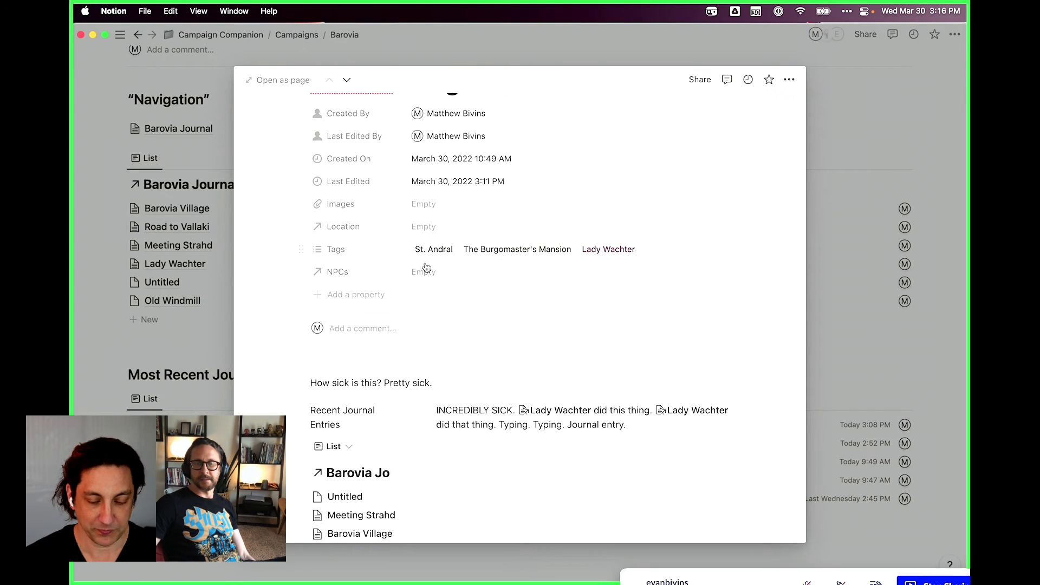
Link Ismark and Ireena Kolyana in the entry's NPCs property
{"action": "left_click", "coordinate": [441, 271]}
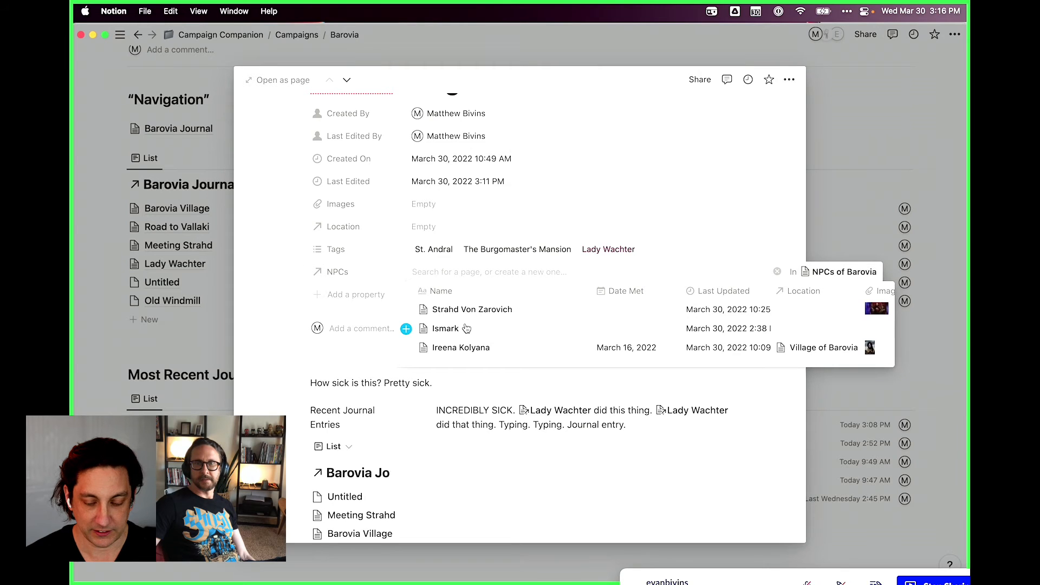
{"action": "left_click", "coordinate": [405, 348]}
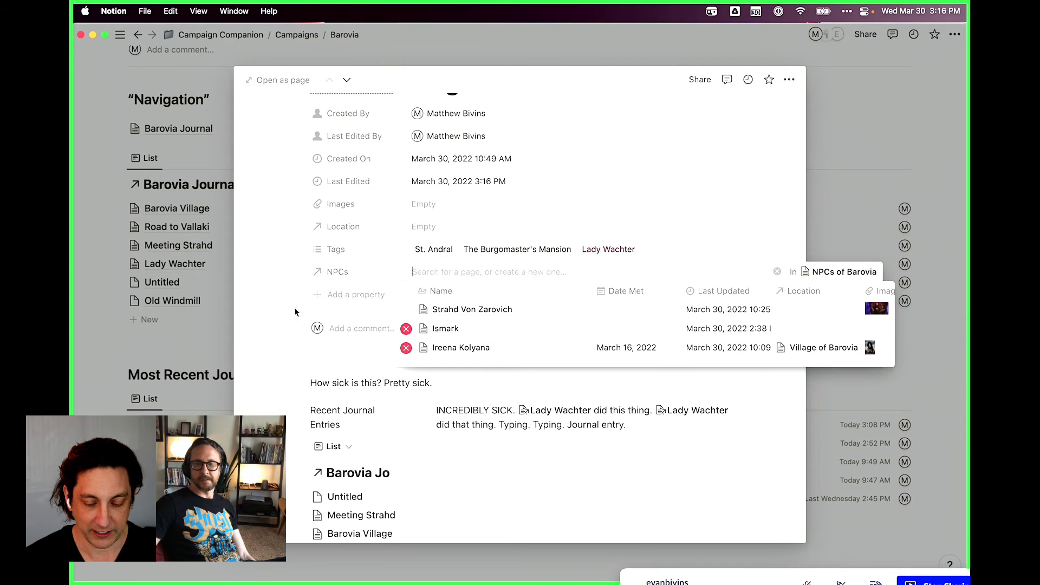
{"action": "left_click", "coordinate": [269, 299]}
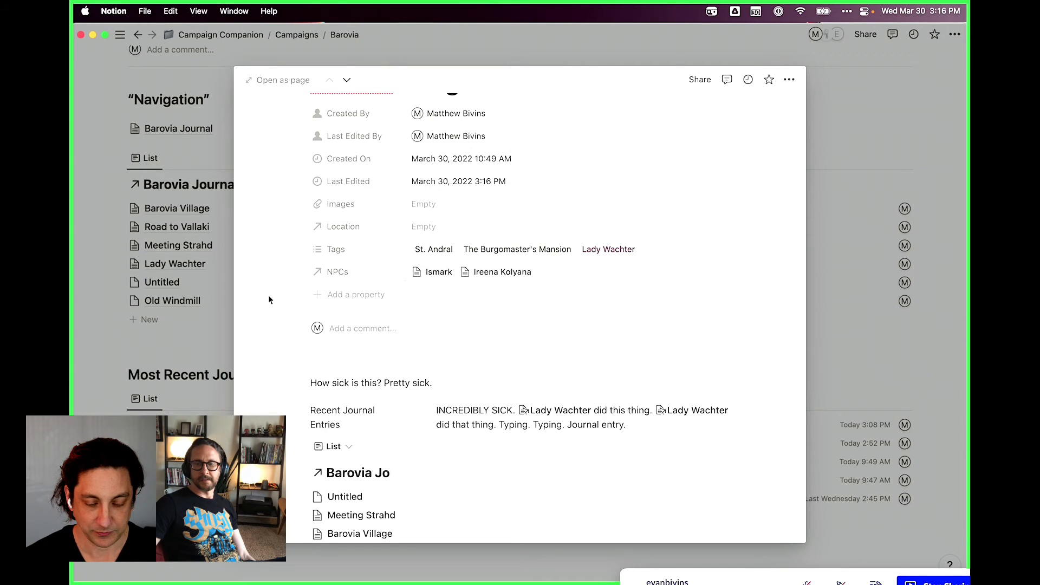
Link Village of Barovia in the entry's Location property and close the entry
{"action": "left_click", "coordinate": [426, 227]}
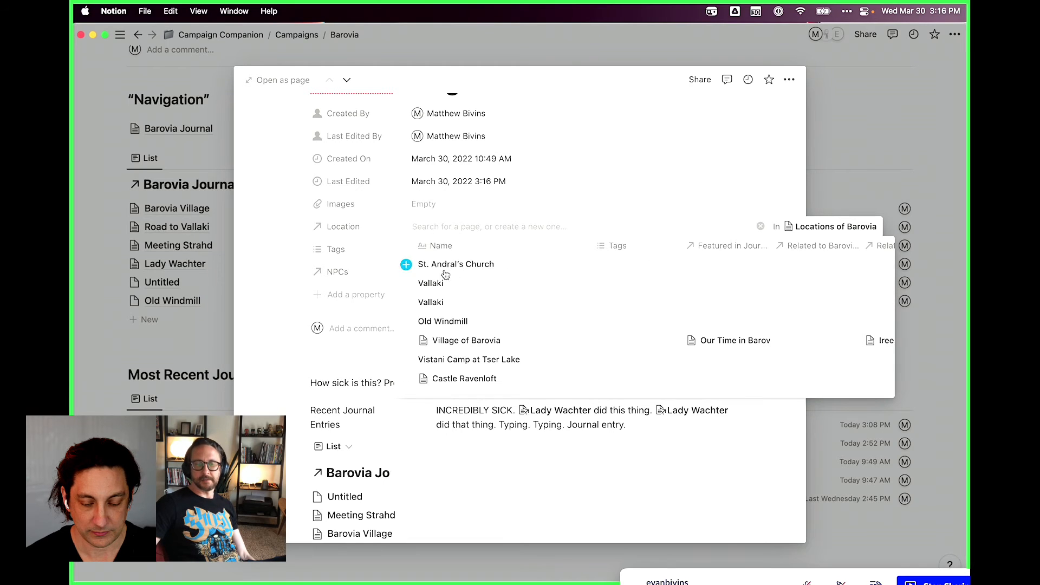
{"action": "left_click", "coordinate": [407, 340]}
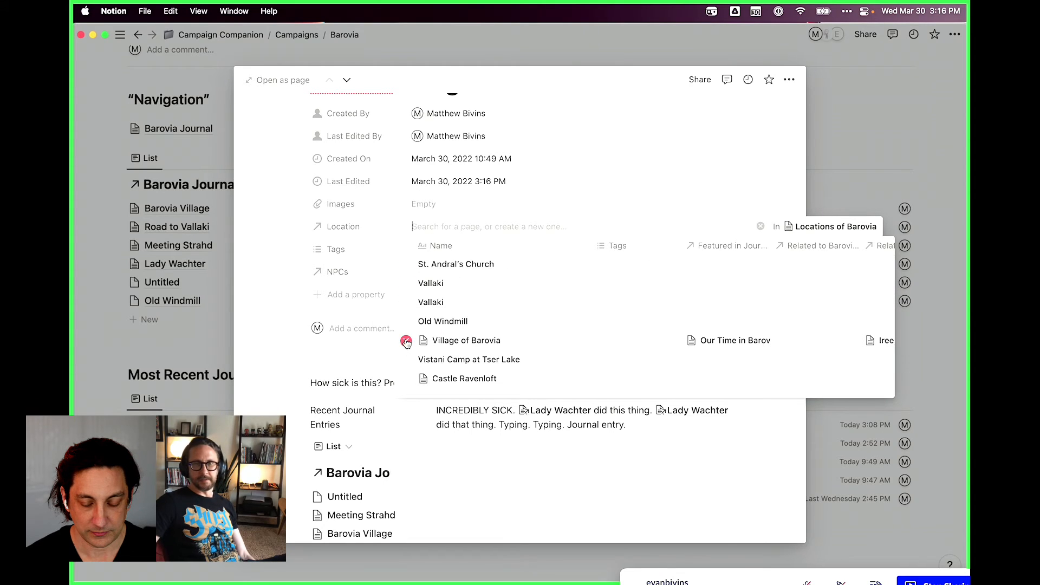
{"action": "left_click", "coordinate": [264, 275]}
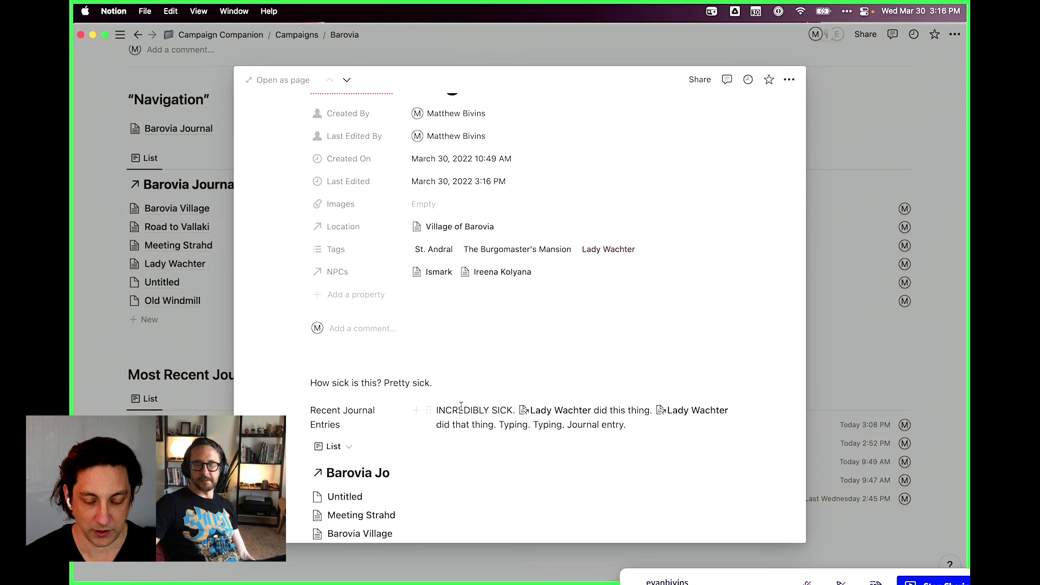
{"action": "scroll", "coordinate": [457, 408], "scroll_direction": "down", "scroll_amount": 2}
{"action": "scroll", "coordinate": [457, 408], "scroll_direction": "up", "scroll_amount": 6}
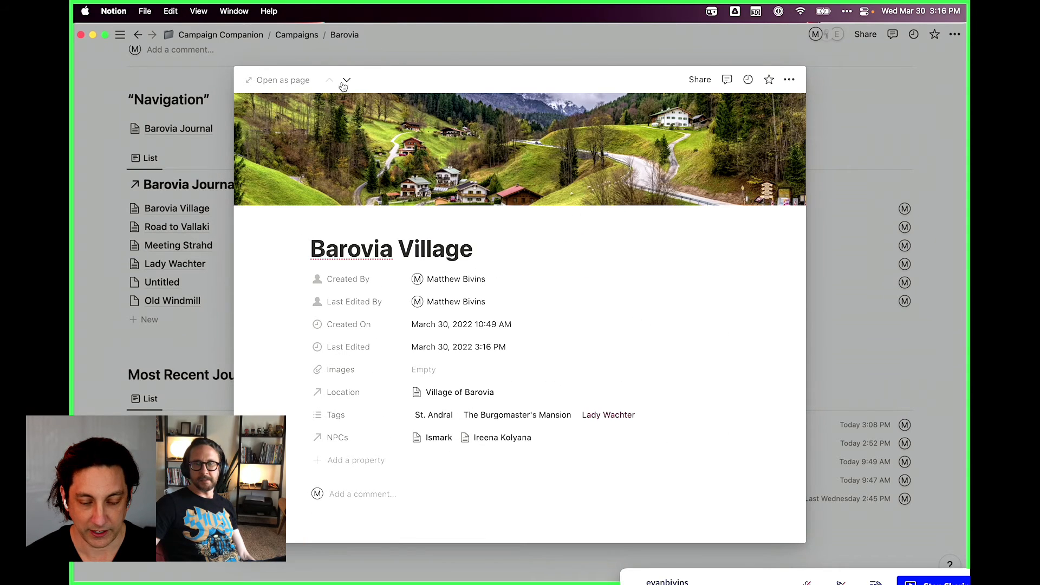
{"action": "left_click", "coordinate": [857, 336]}
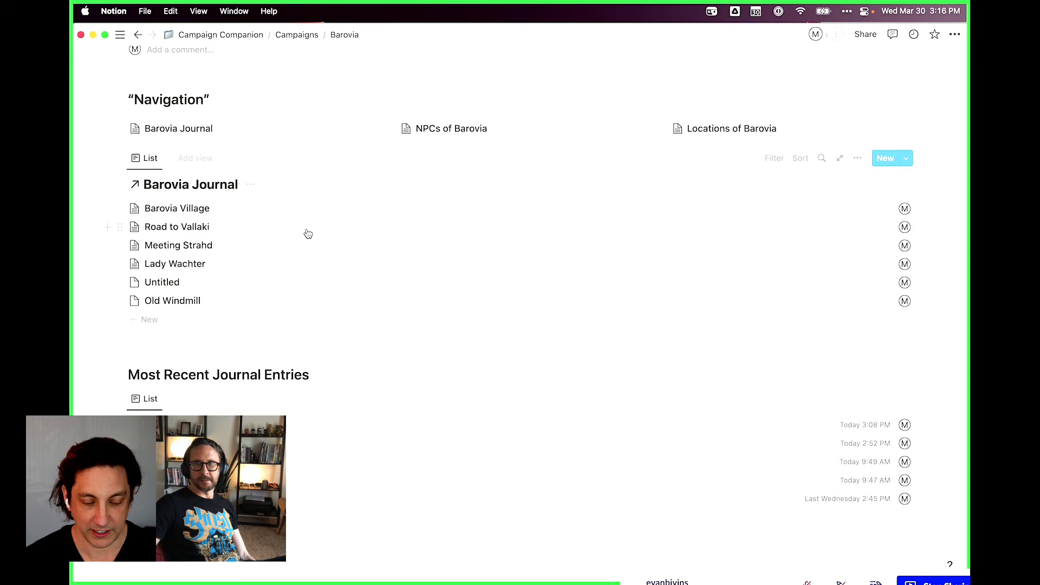
Check the properties of the Road to Vallaki journal entry and close it
{"action": "left_click", "coordinate": [181, 227]}
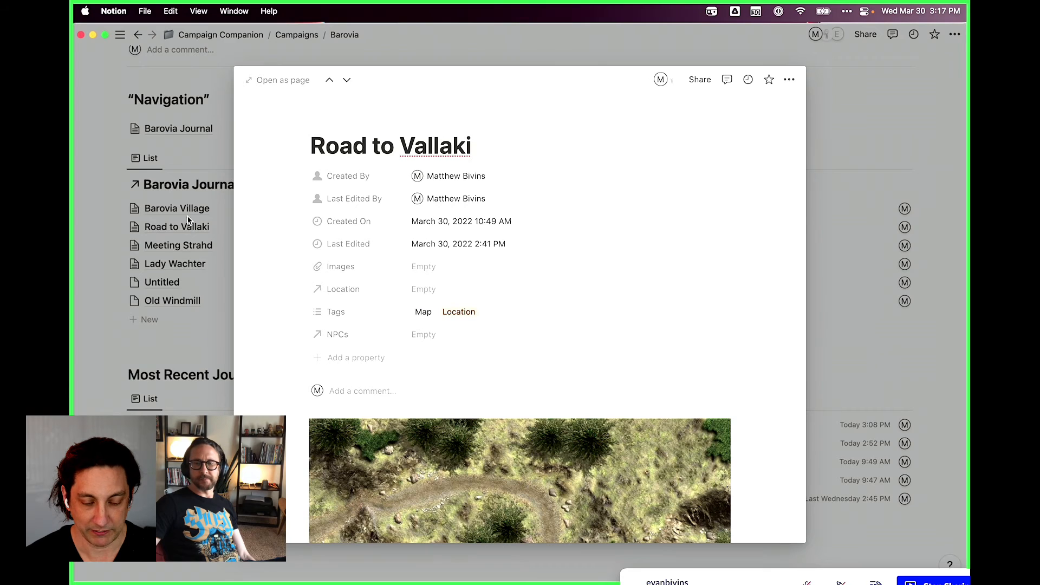
{"action": "left_click", "coordinate": [96, 279]}
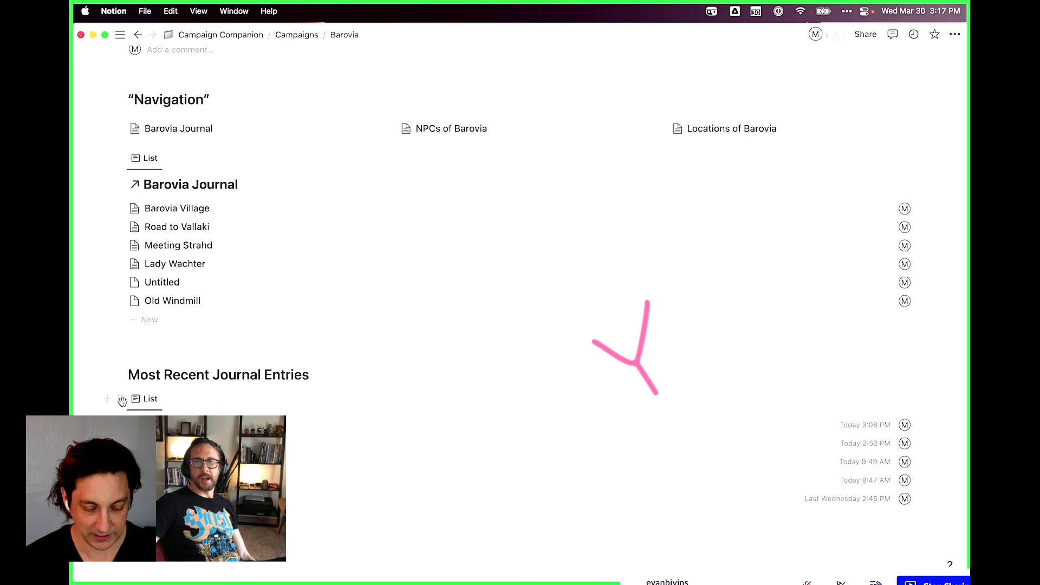
Delete the old list under Most Recent Journal Entries and move that heading directly above the linked Barovia Journal view
{"action": "left_click", "coordinate": [122, 400]}
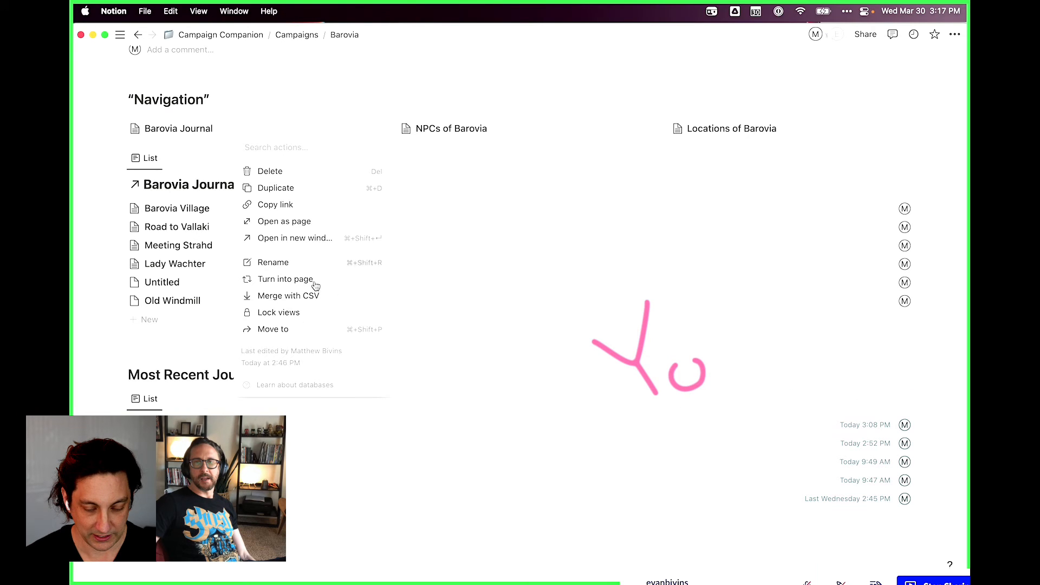
{"action": "left_click", "coordinate": [287, 170]}
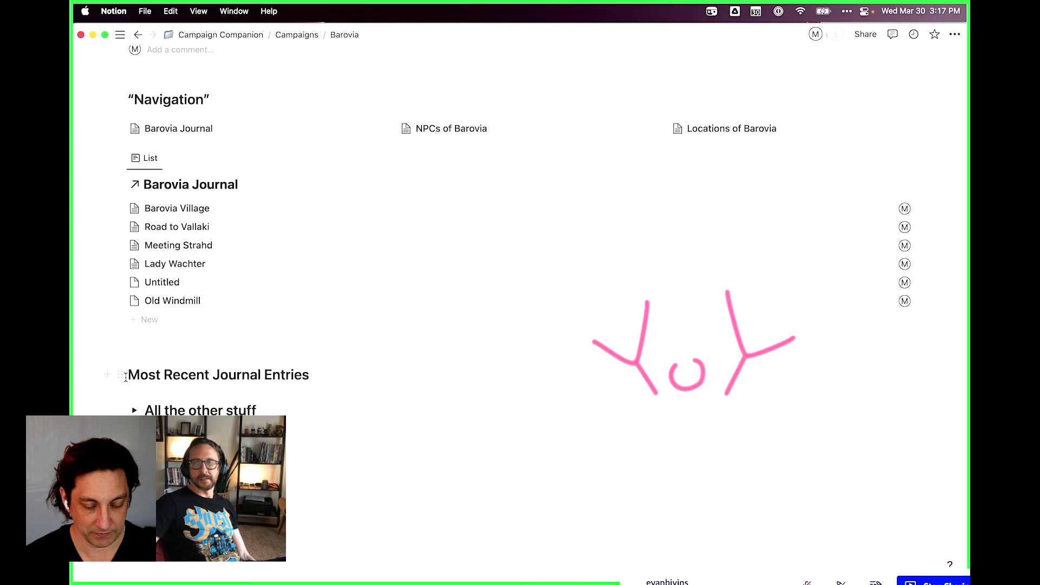
{"action": "left_click_drag", "start_coordinate": [121, 373], "coordinate": [157, 154]}
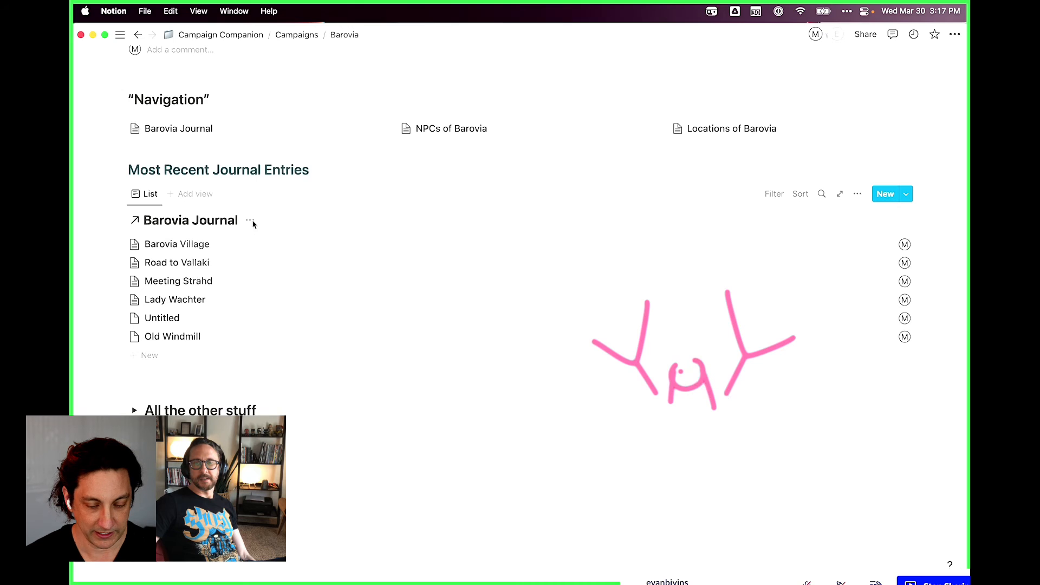
Hide the database title of the linked Barovia Journal view
{"action": "left_click", "coordinate": [251, 222]}
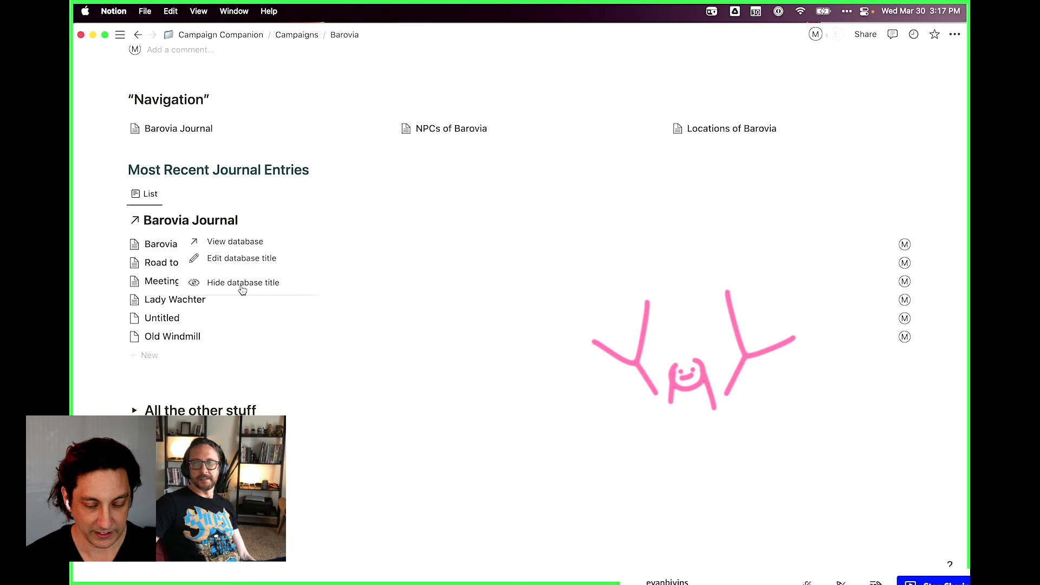
{"action": "left_click", "coordinate": [242, 290]}
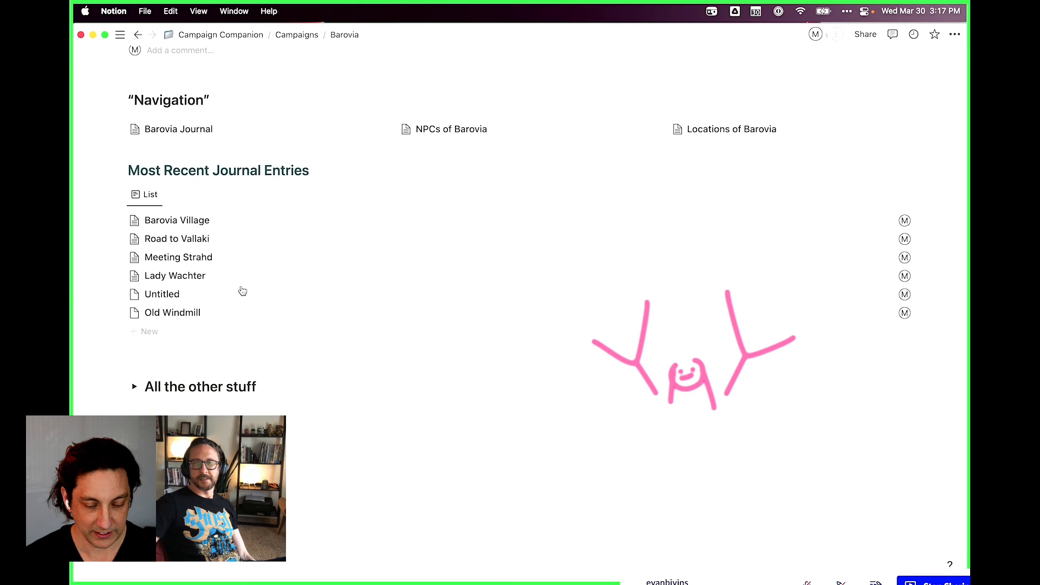
Rename the Barovia Village journal entry to "Our Time in Barovia Village" and close it
{"action": "left_click", "coordinate": [189, 226]}
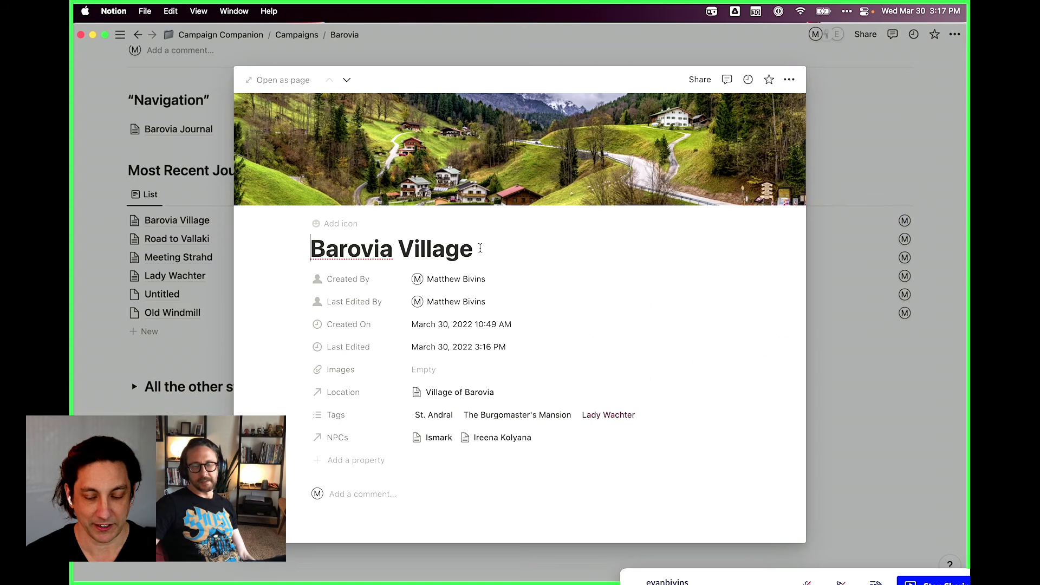
{"action": "type", "text": "Our Time "}
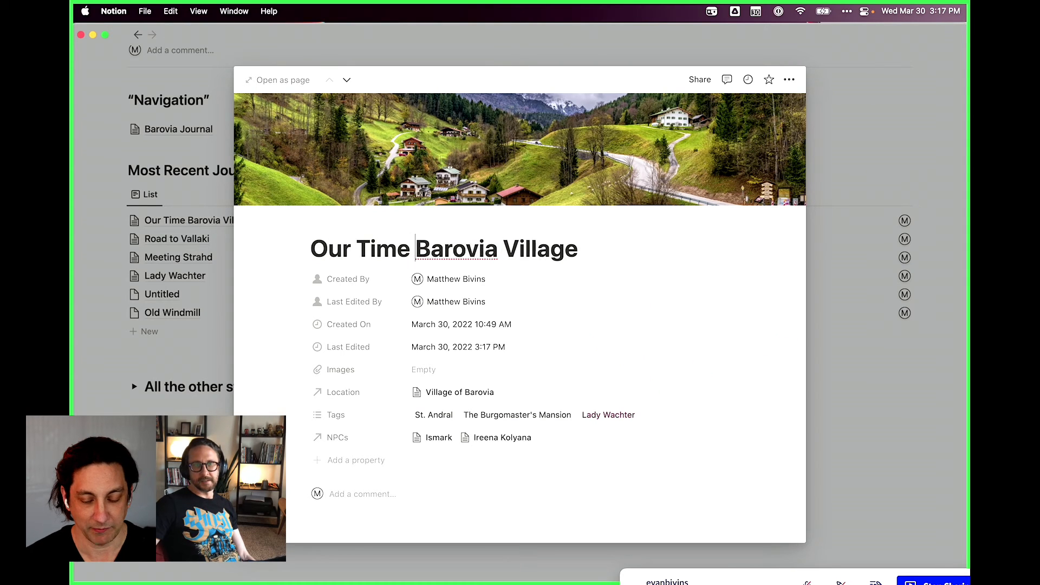
{"action": "type", "text": "in"}
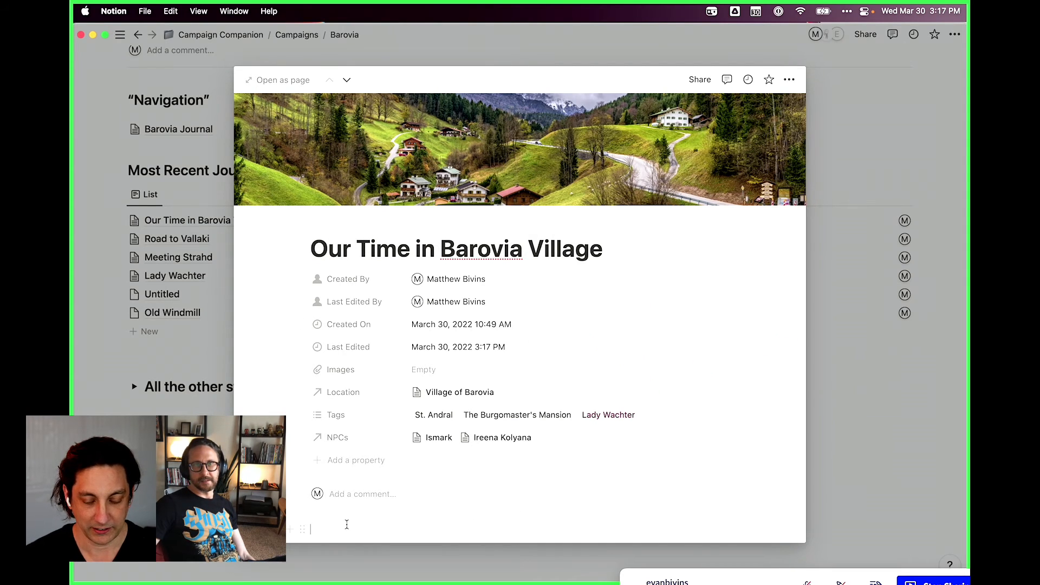
{"action": "scroll", "coordinate": [499, 504], "scroll_direction": "down", "scroll_amount": 4}
{"action": "scroll", "coordinate": [499, 504], "scroll_direction": "up", "scroll_amount": 5}
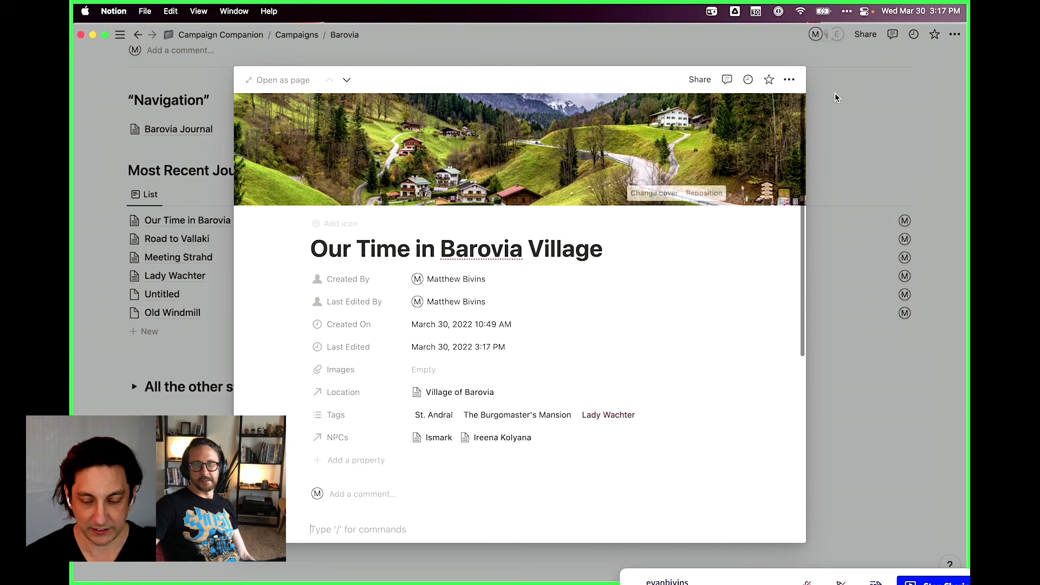
{"action": "left_click", "coordinate": [834, 127]}
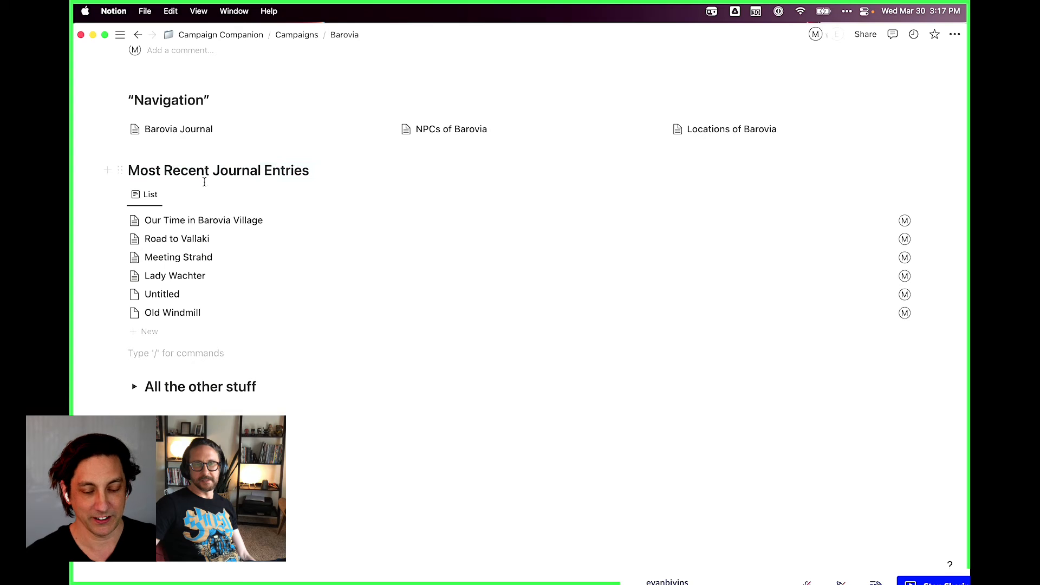
{"action": "mouse_move", "coordinate": [89, 158]}
{"action": "left_mouse_down"}
{"action": "mouse_move", "coordinate": [195, 225]}
{"action": "mouse_move", "coordinate": [296, 311]}
{"action": "mouse_move", "coordinate": [334, 369]}
{"action": "left_mouse_up"}
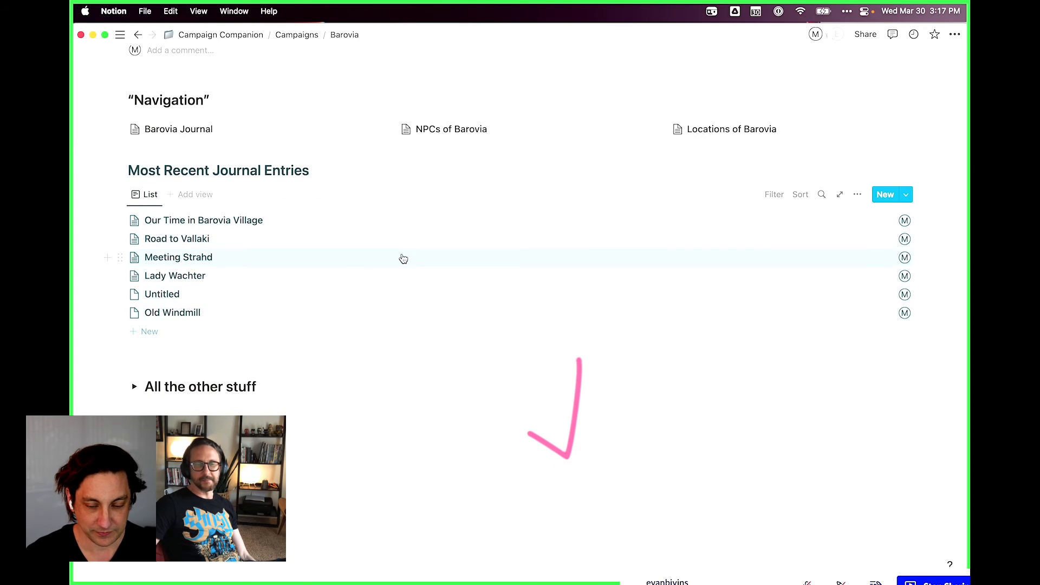
{"action": "scroll", "coordinate": [379, 239], "scroll_direction": "up", "scroll_amount": 5}
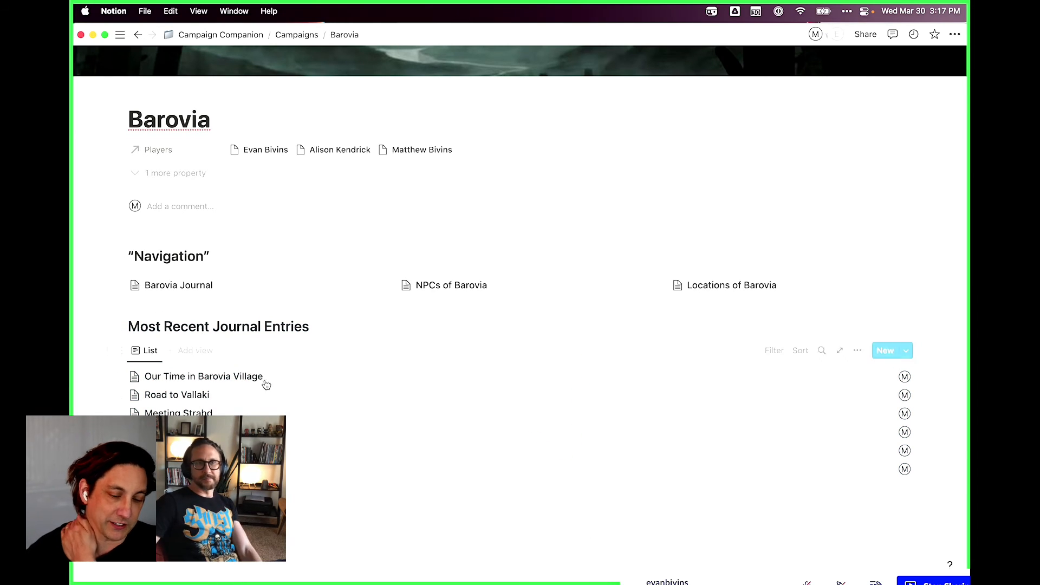
Insert a new sub-page above the body text of the Our Time in Barovia Village journal entry
{"action": "left_click", "coordinate": [190, 377]}
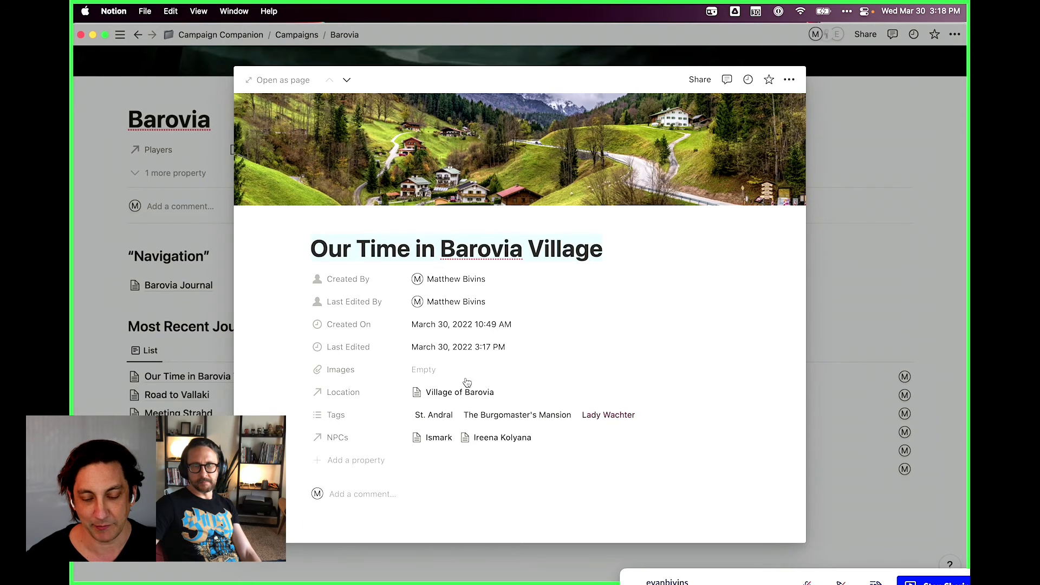
{"action": "scroll", "coordinate": [463, 385], "scroll_direction": "down", "scroll_amount": 5}
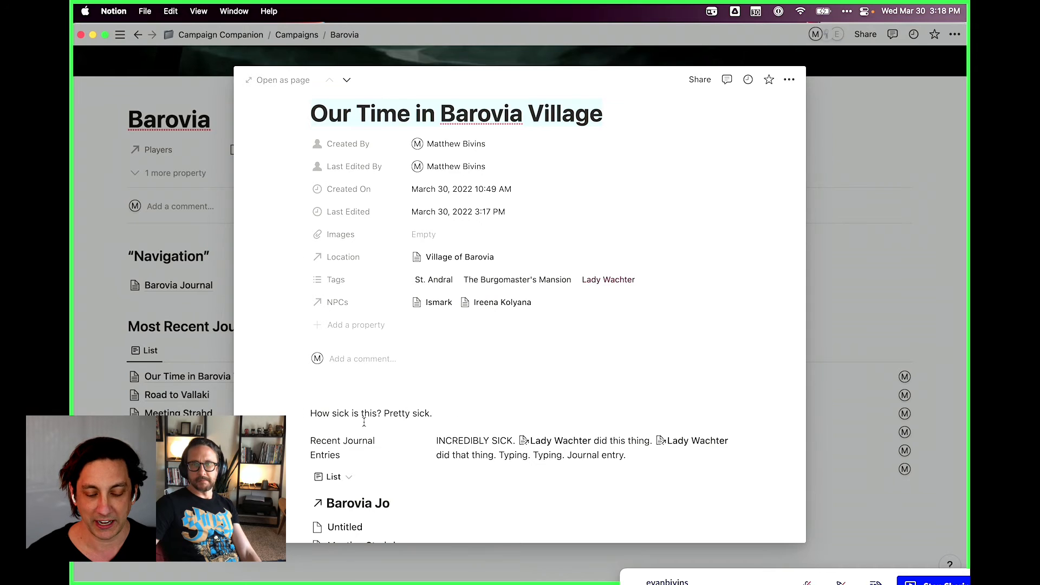
{"action": "key", "text": "Return"}
{"action": "type", "text": "/"}
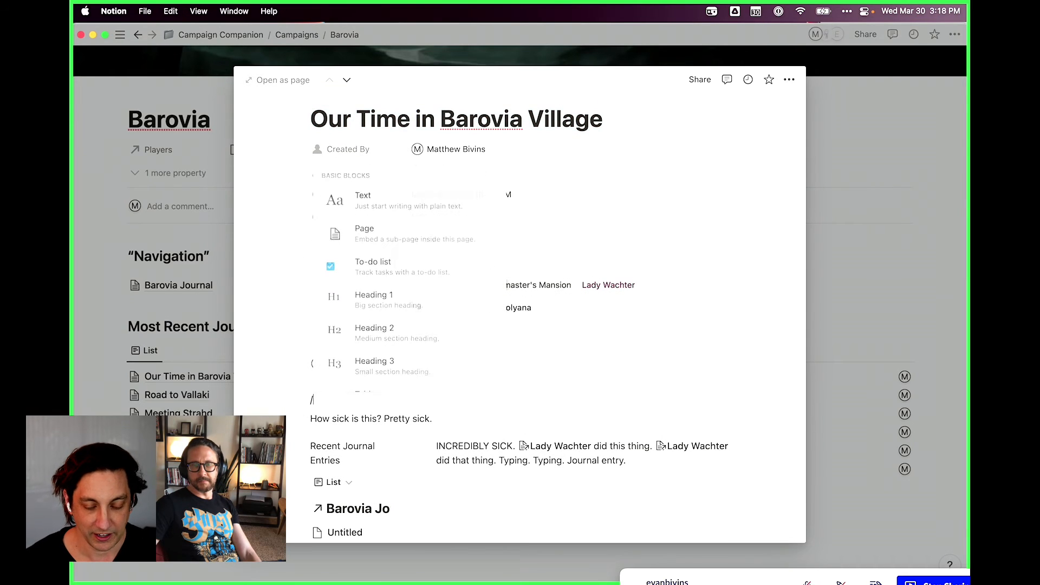
{"action": "type", "text": "page"}
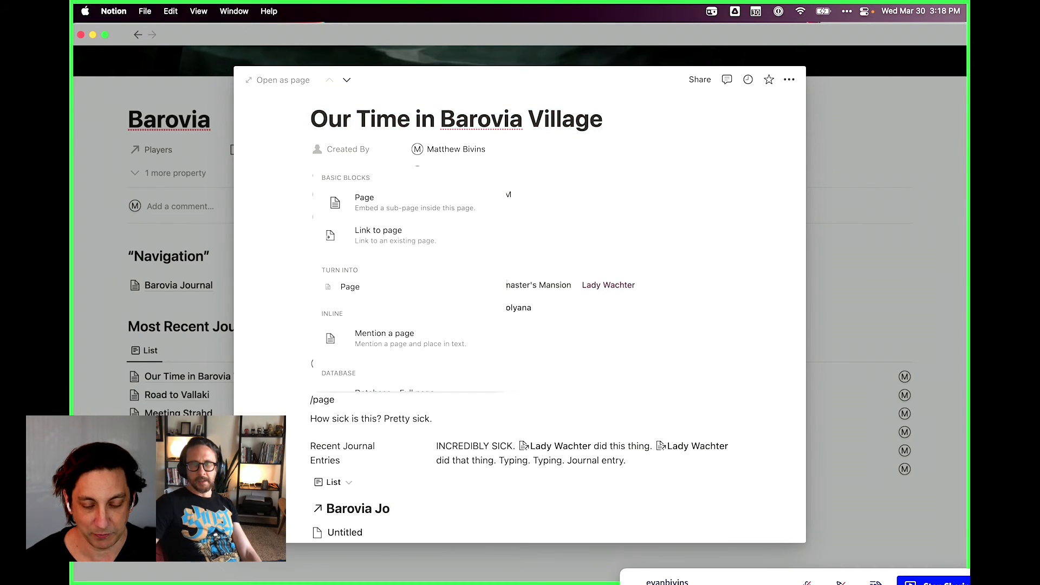
{"action": "key", "text": "Return"}
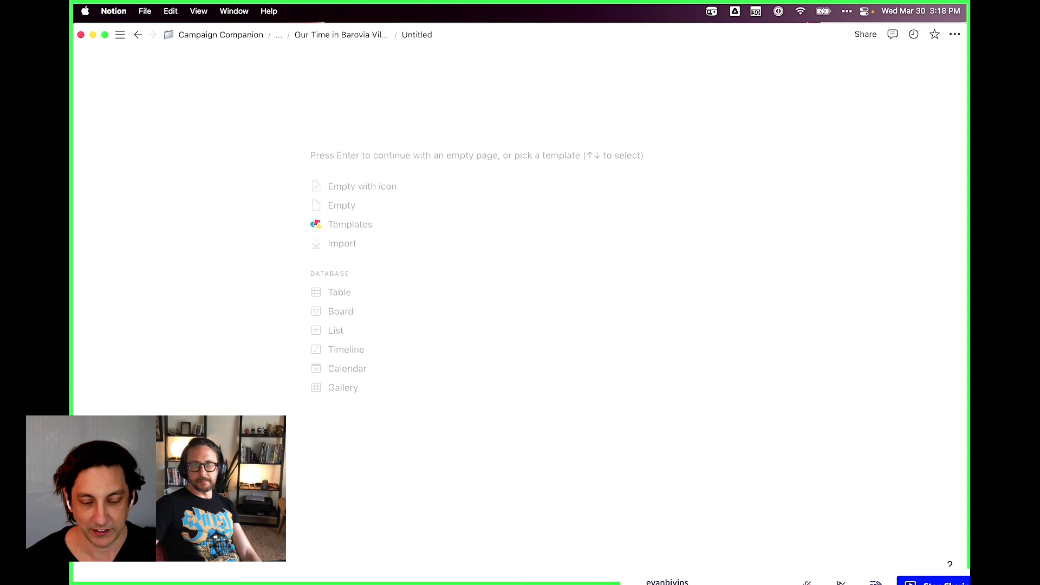
Title the new sub-page "Day One: Barovia Pies"
{"action": "type", "text": "DayOn"}
{"action": "key", "text": "BackSpace"}
{"action": "key", "text": "BackSpace"}
{"action": "type", "text": "On"}
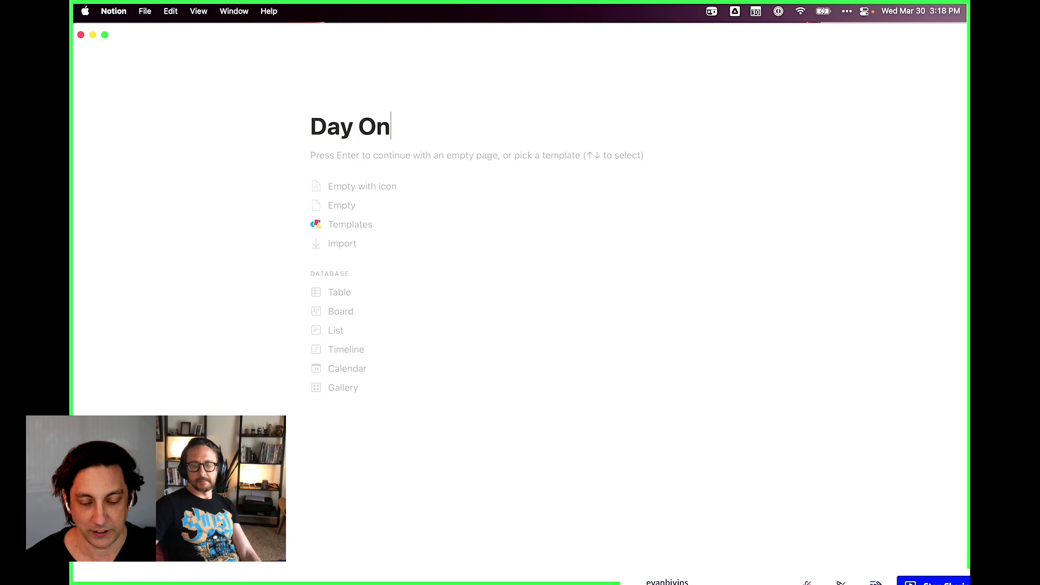
{"action": "type", "text": "e: Barov"}
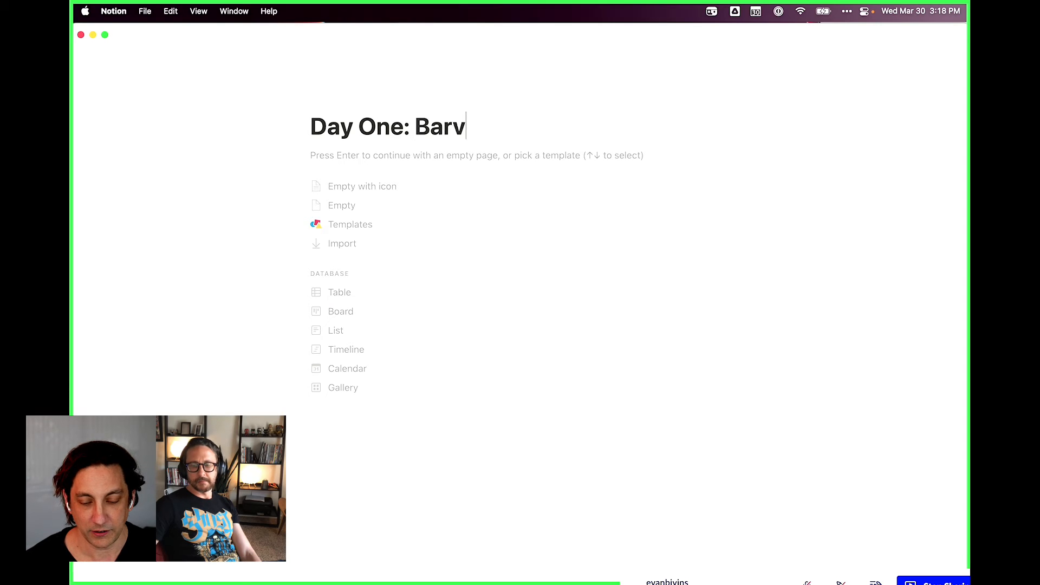
{"action": "key", "text": "BackSpace"}
{"action": "type", "text": "ovia Pies"}
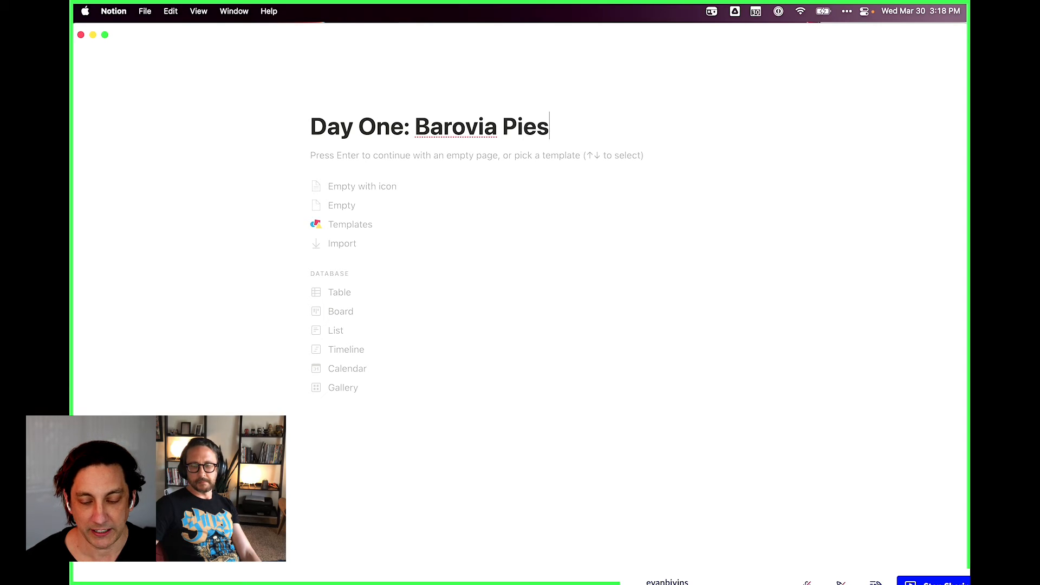
Continue with an empty page instead of a template and write "Lovely pies!" as its body text
{"action": "left_click", "coordinate": [476, 222]}
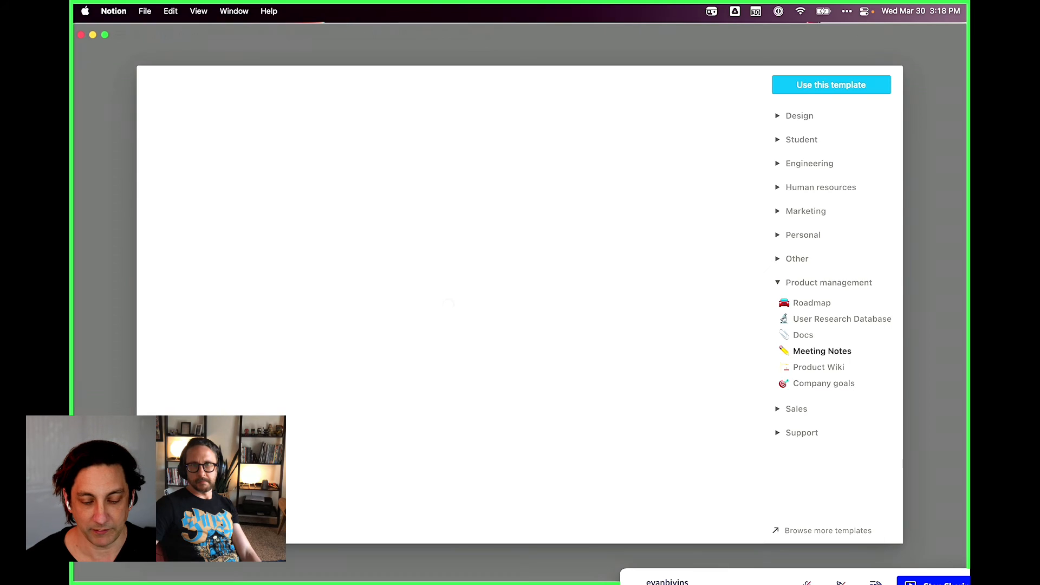
{"action": "left_click", "coordinate": [496, 55]}
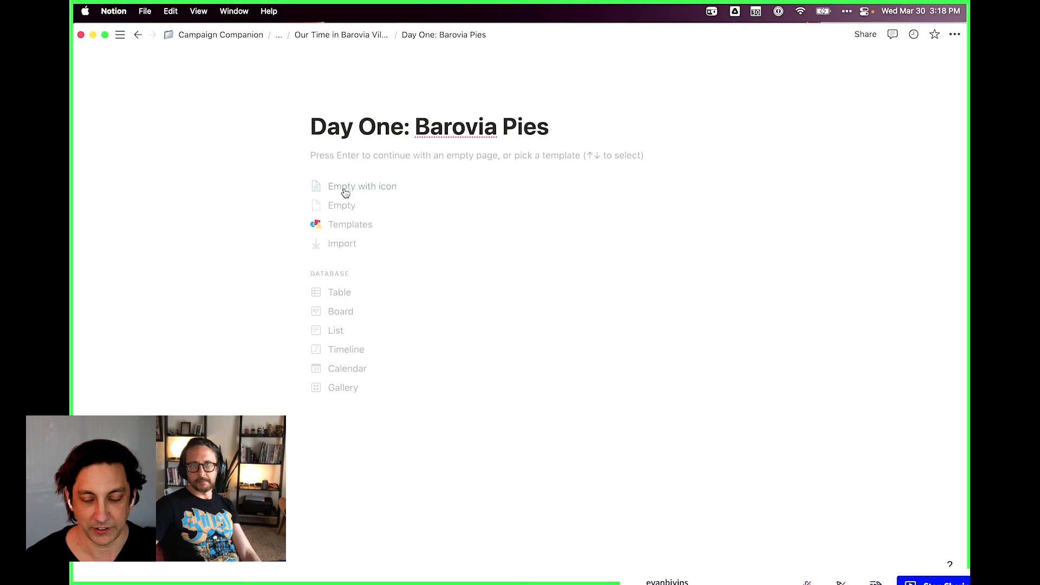
{"action": "left_click", "coordinate": [346, 158]}
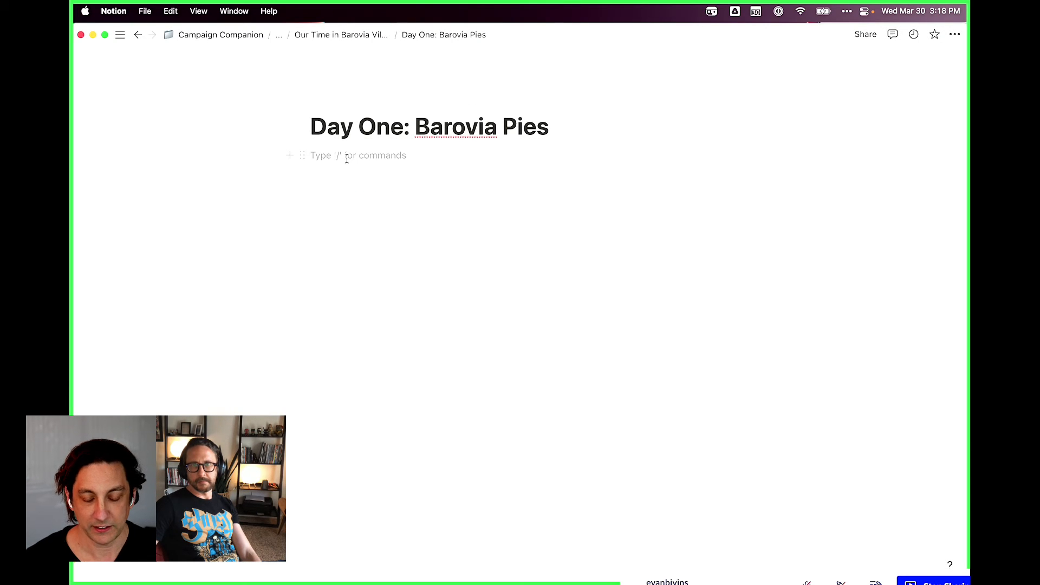
{"action": "type", "text": "Lovely pies!"}
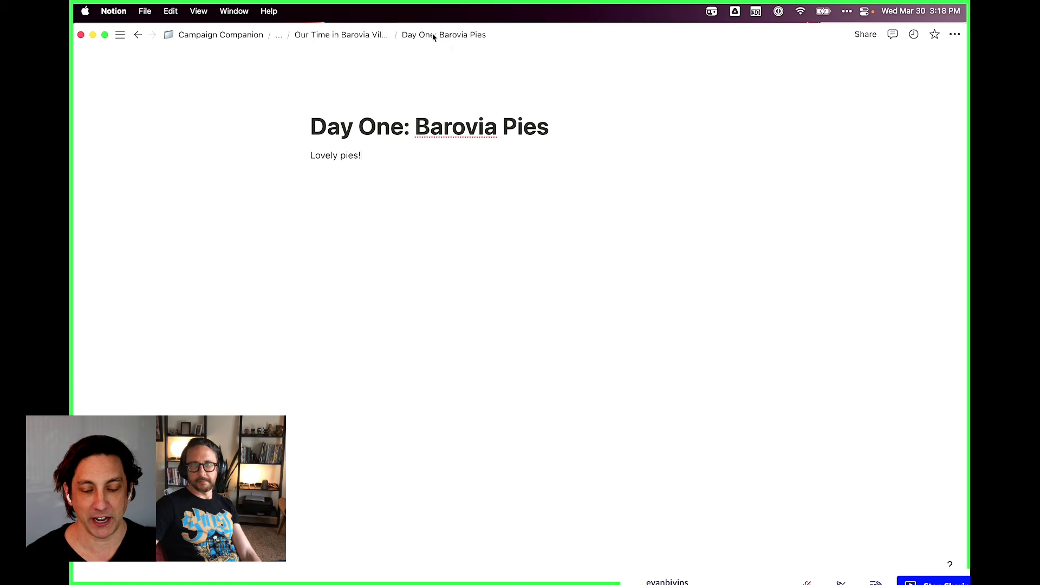
Go up to the Barovia Journal database and rename it "Barovia Journal Entries"
{"action": "left_click", "coordinate": [333, 35]}
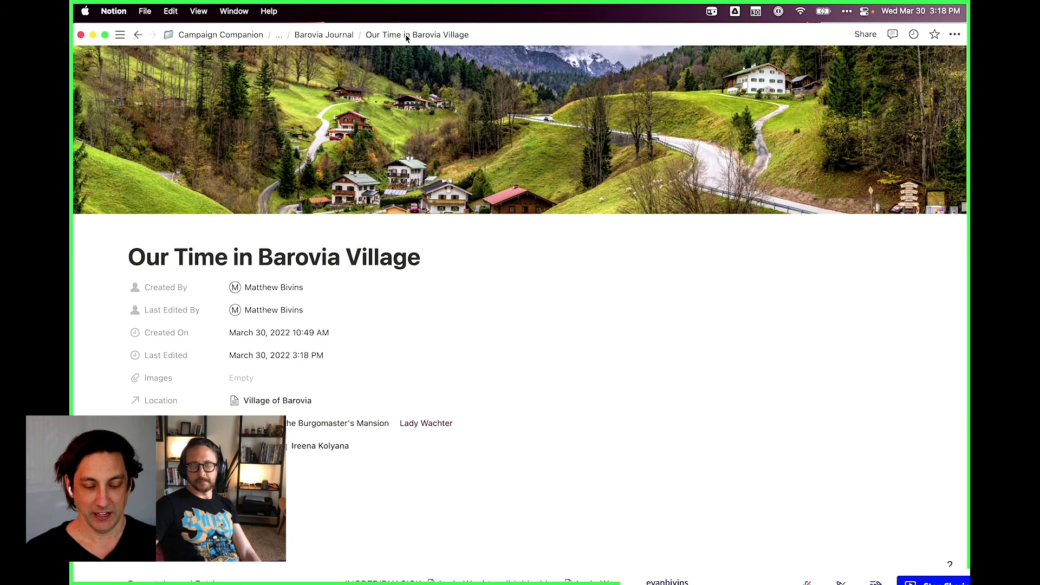
{"action": "left_click", "coordinate": [324, 35]}
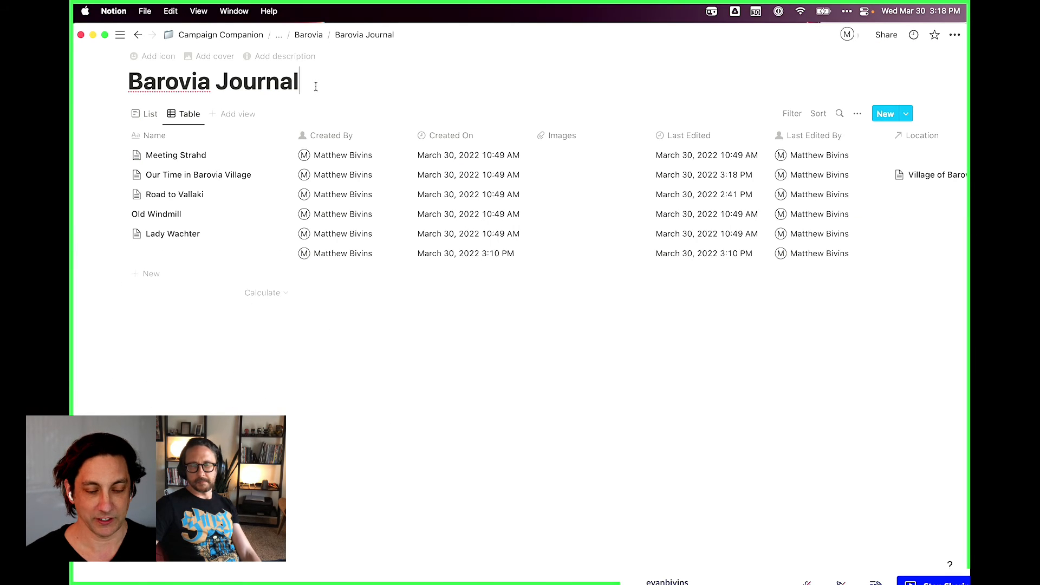
{"action": "type", "text": "Entr"}
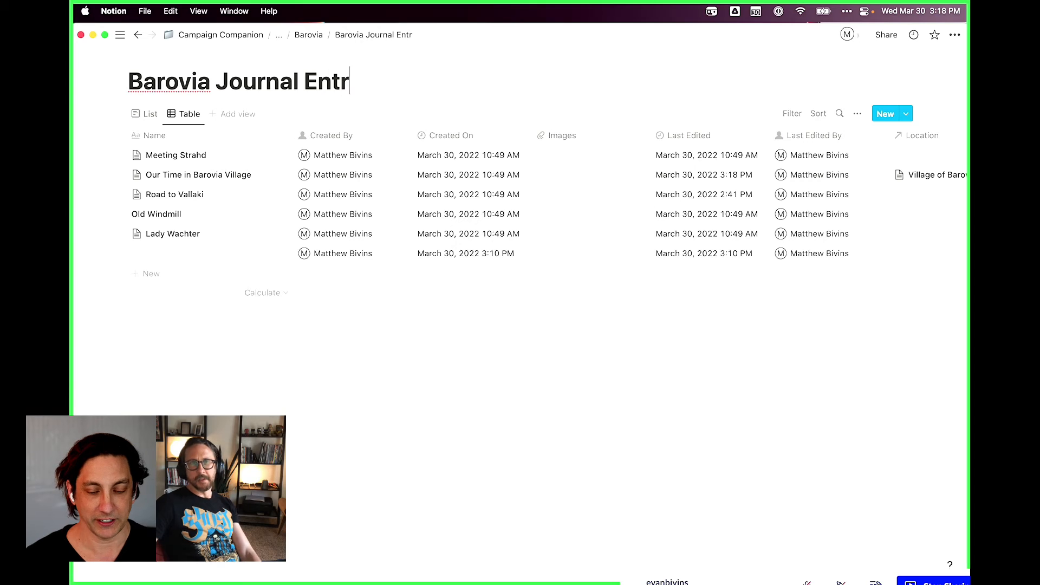
{"action": "type", "text": "ies"}
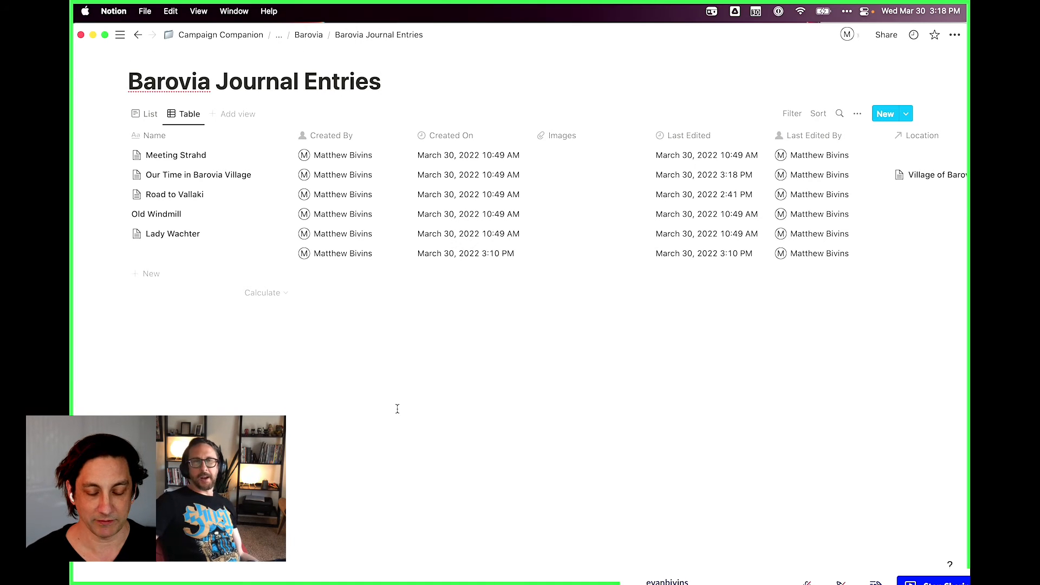
Return to the Barovia campaign page, open Our Time in Barovia Village as a full page, and open its Day One: Barovia Pies sub-page
{"action": "left_click", "coordinate": [311, 36]}
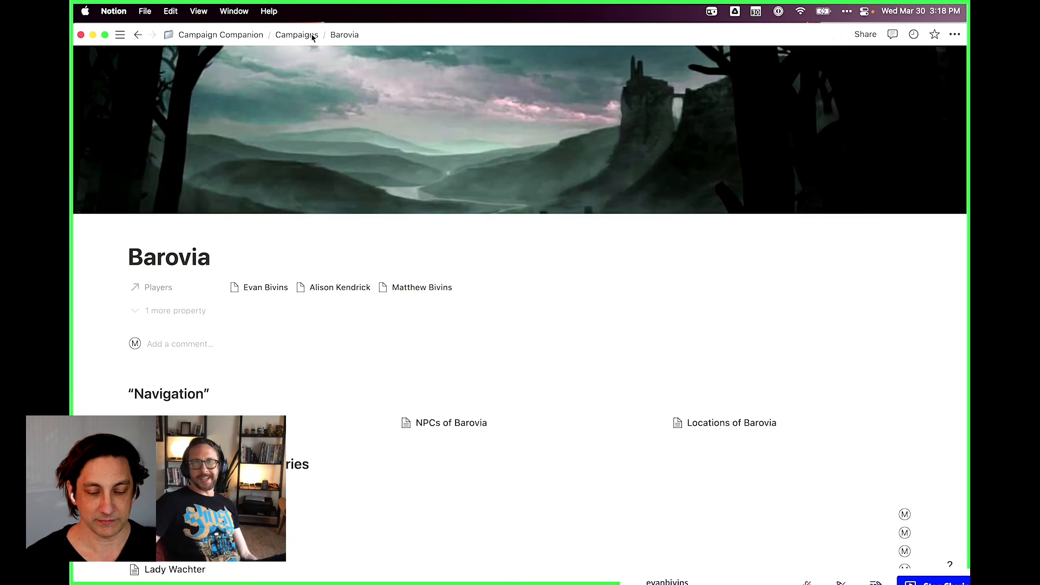
{"action": "scroll", "coordinate": [310, 213], "scroll_direction": "down", "scroll_amount": 5}
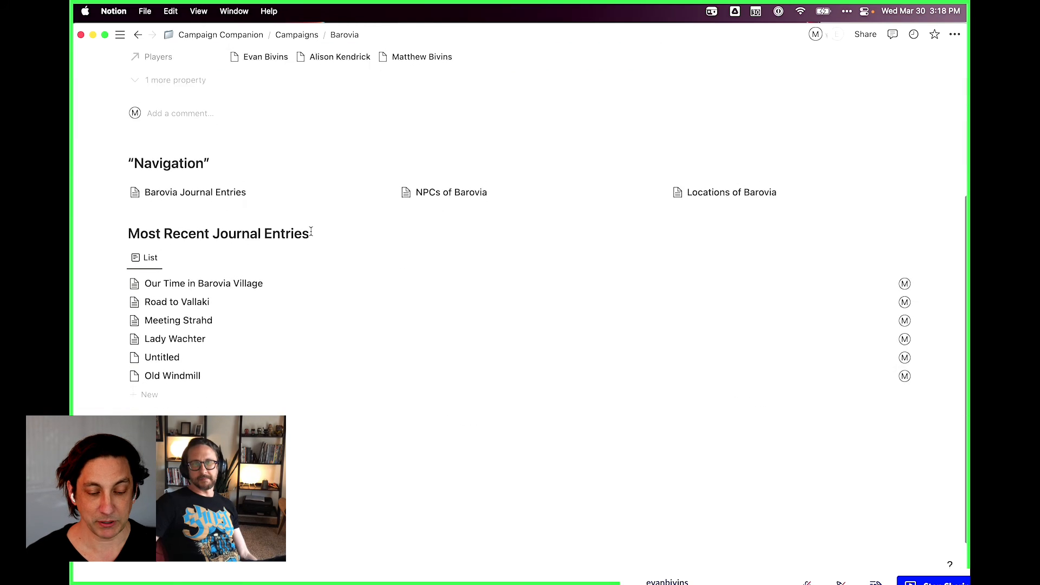
{"action": "scroll", "coordinate": [311, 232], "scroll_direction": "up", "scroll_amount": 1}
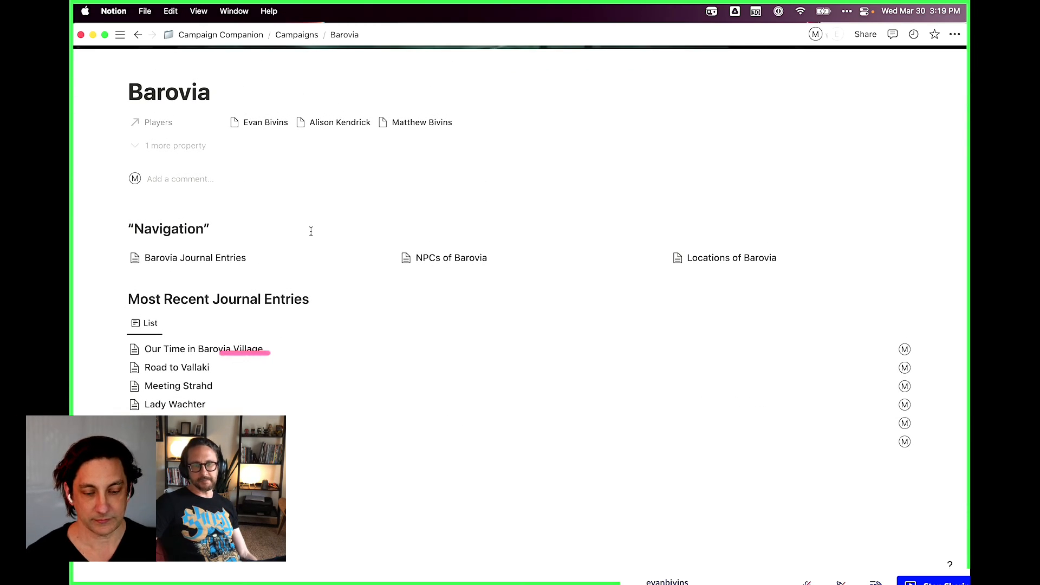
{"action": "left_click", "coordinate": [194, 355]}
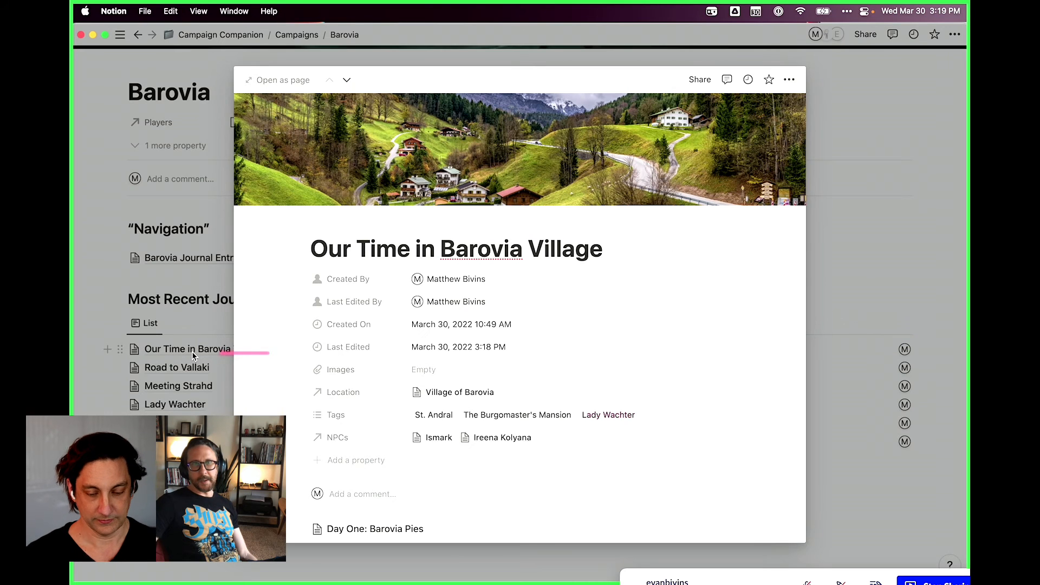
{"action": "left_click", "coordinate": [249, 80]}
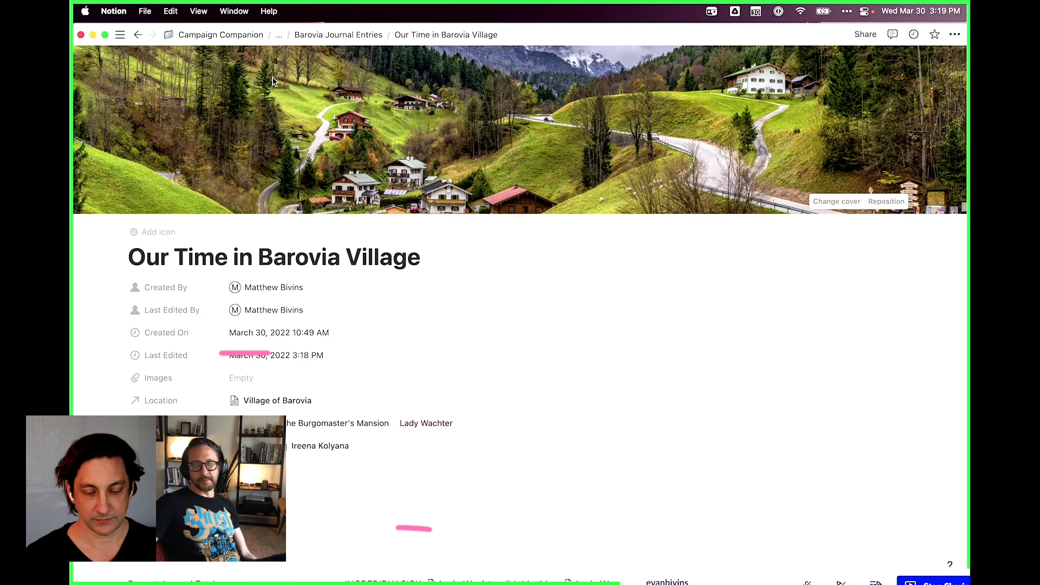
{"action": "scroll", "coordinate": [395, 471], "scroll_direction": "down", "scroll_amount": 5}
{"action": "scroll", "coordinate": [396, 471], "scroll_direction": "down", "scroll_amount": 2}
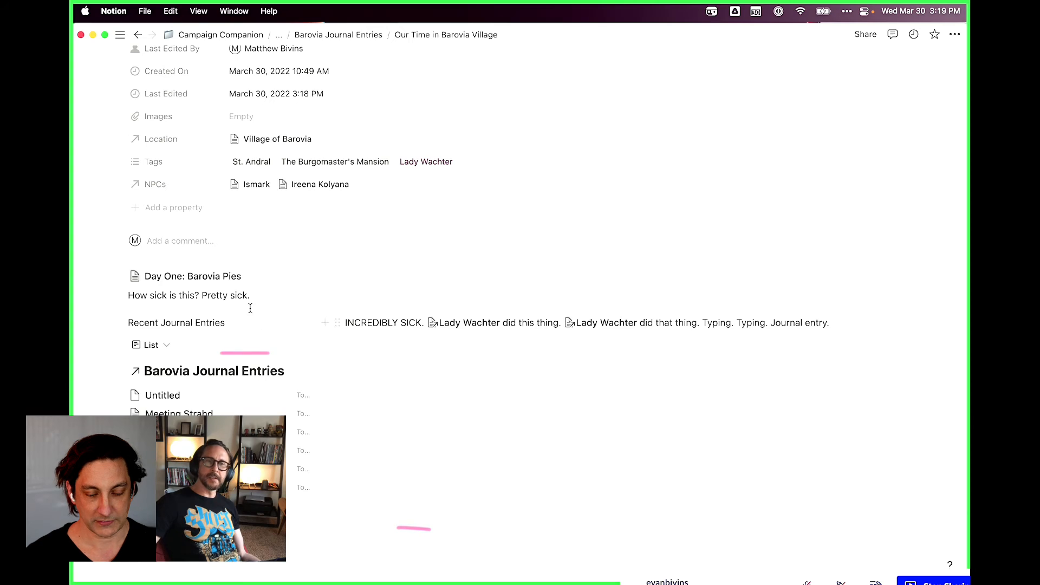
{"action": "left_click", "coordinate": [225, 280]}
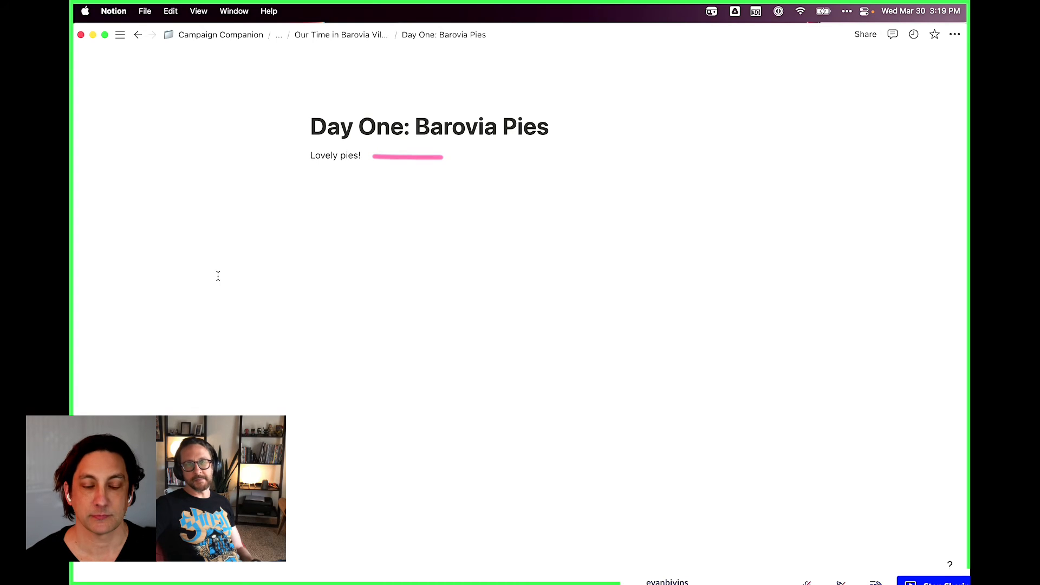
After "Lovely pies!", add a page mention of Ireena Kolyana followed by "was there. She didn't eat any."
{"action": "left_click", "coordinate": [368, 157]}
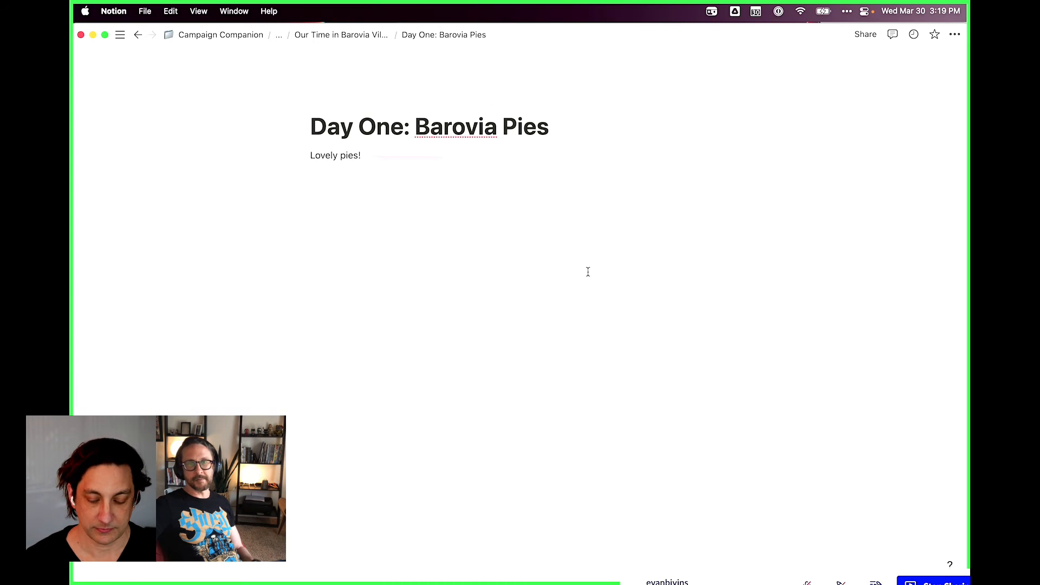
{"action": "type", "text": "@"}
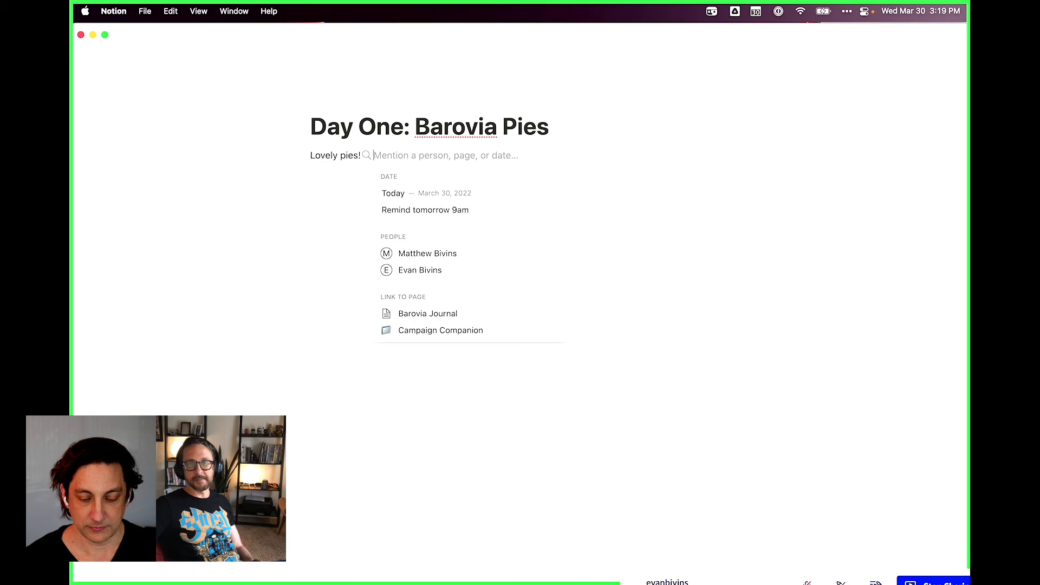
{"action": "type", "text": "S"}
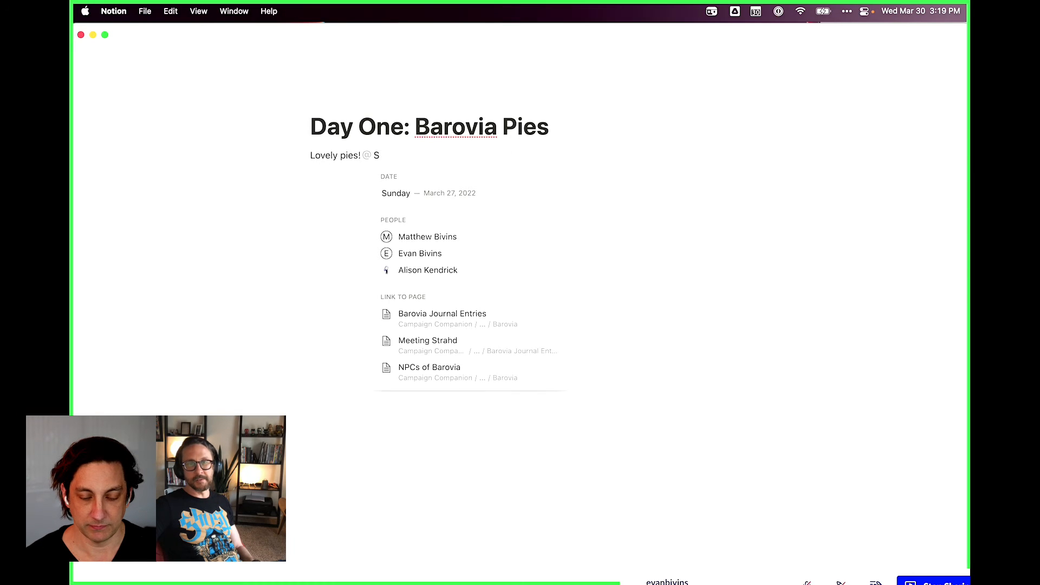
{"action": "key", "text": "BackSpace"}
{"action": "type", "text": "Iree"}
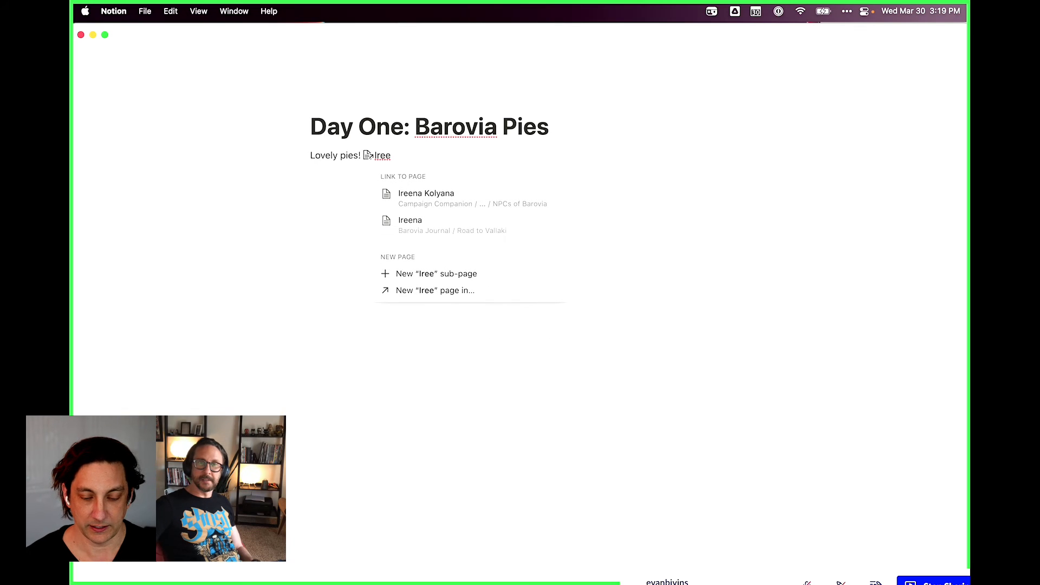
{"action": "left_click", "coordinate": [528, 199]}
{"action": "type", "text": "was "}
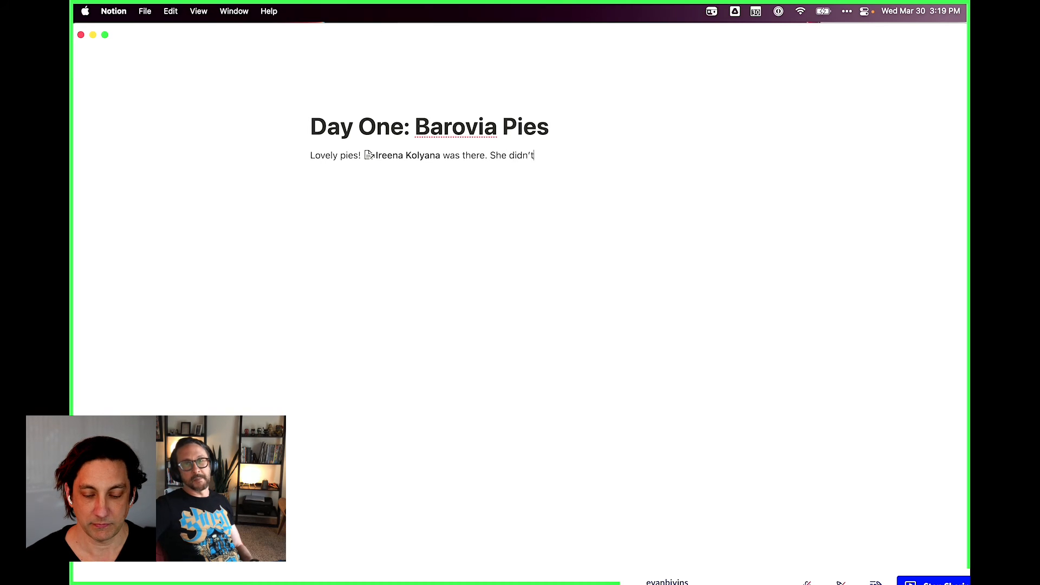
{"action": "type", "text": "there. She didn't eat any."}
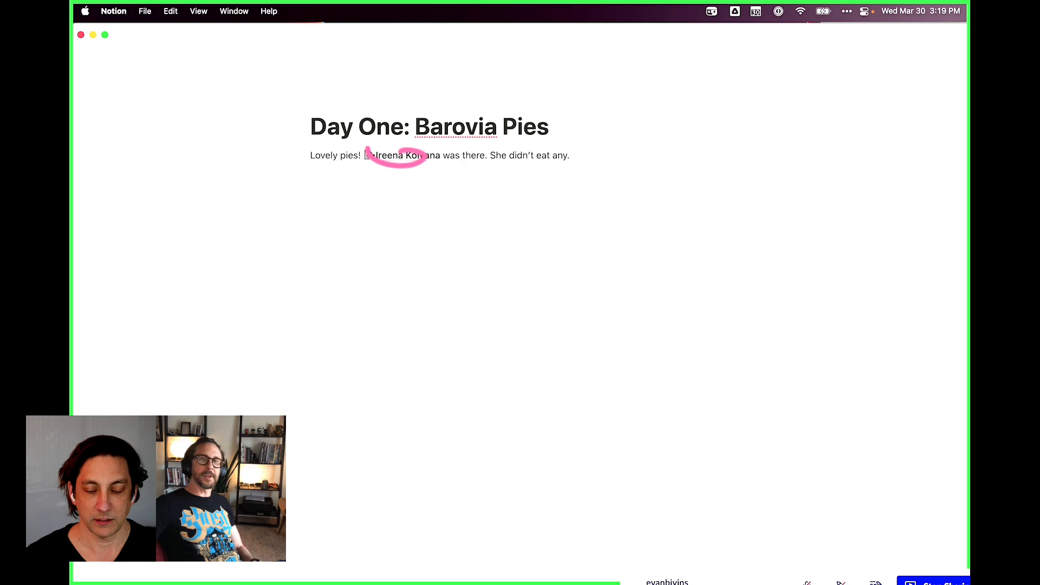
Remove the Ireena Kolyana mention from the sentence while keeping the text around it
{"action": "key", "text": "alt+Left"}
{"action": "key", "text": "alt+Left"}
{"action": "key", "text": "alt+Left"}
{"action": "key", "text": "alt+Left"}
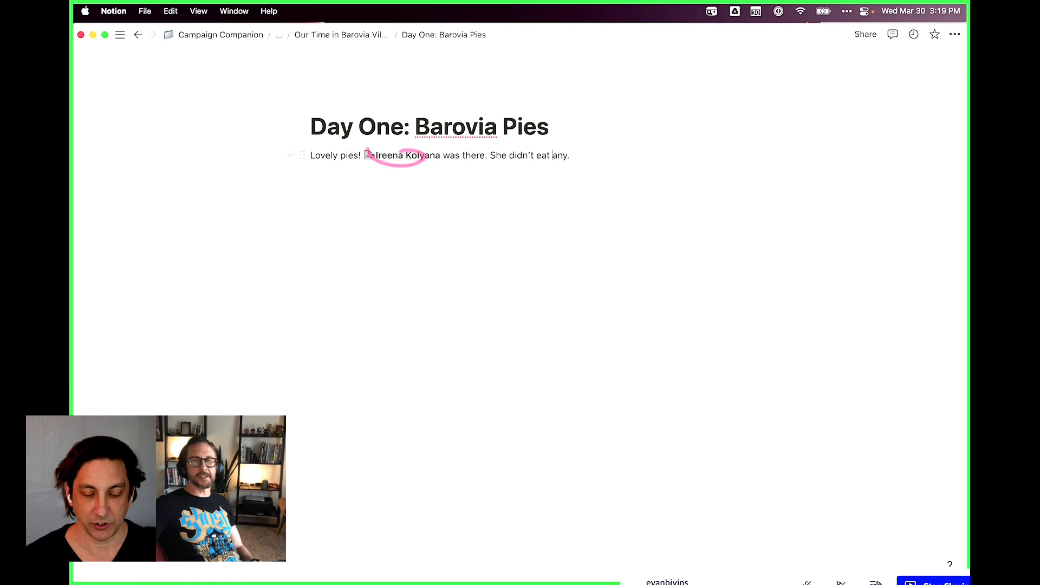
{"action": "key", "text": "alt+Left"}
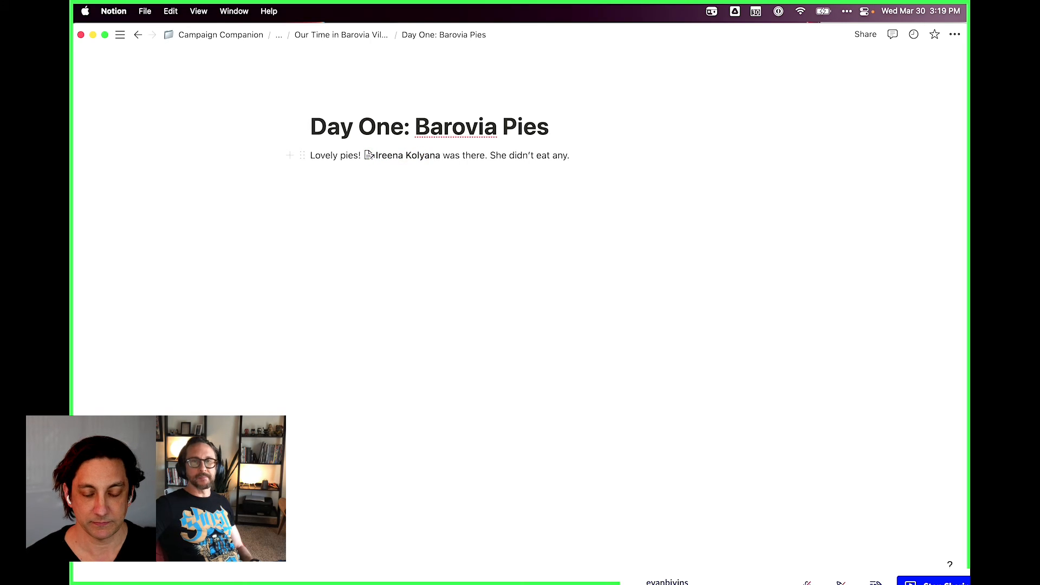
{"action": "key", "text": "super+BackSpace"}
{"action": "key", "text": "super+z"}
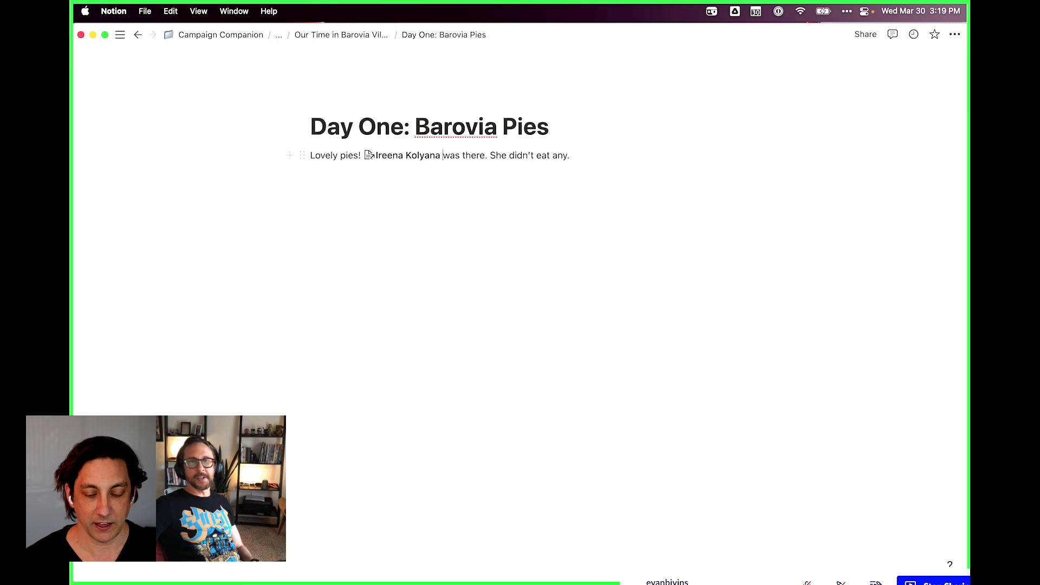
{"action": "key", "text": "alt+BackSpace"}
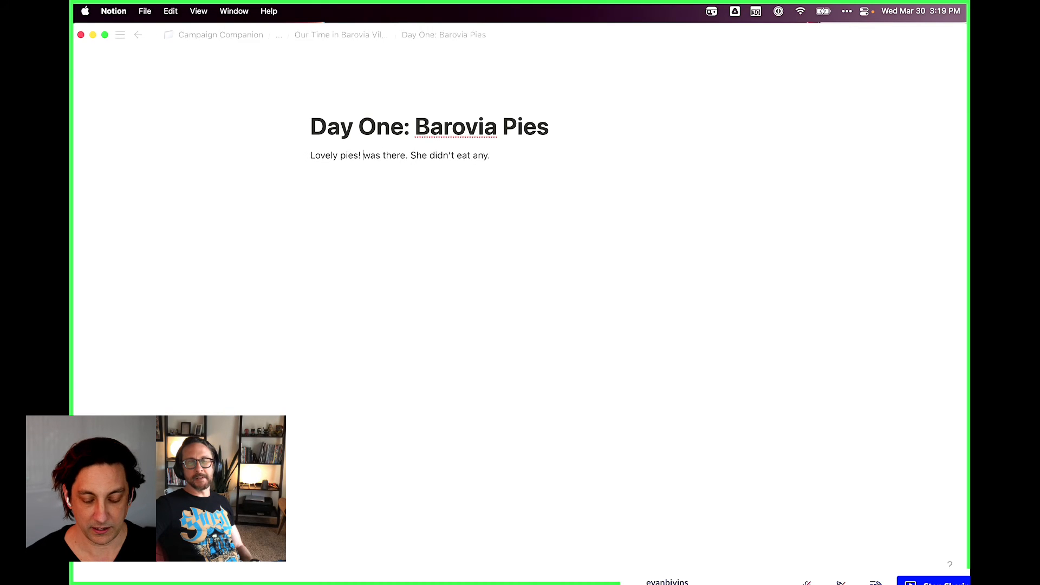
Before "was there", mention a new page named "Baba Ganoush", creating it in the NPCs of Barovia database
{"action": "type", "text": "@"}
{"action": "type", "text": "Bal"}
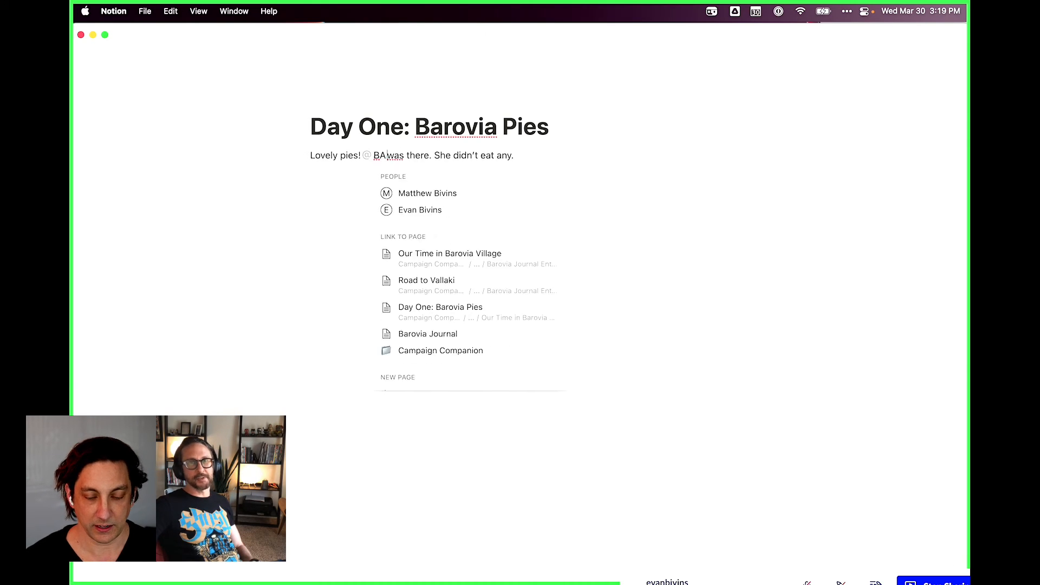
{"action": "key", "text": "BackSpace"}
{"action": "key", "text": "BackSpace"}
{"action": "type", "text": "aba Gan"}
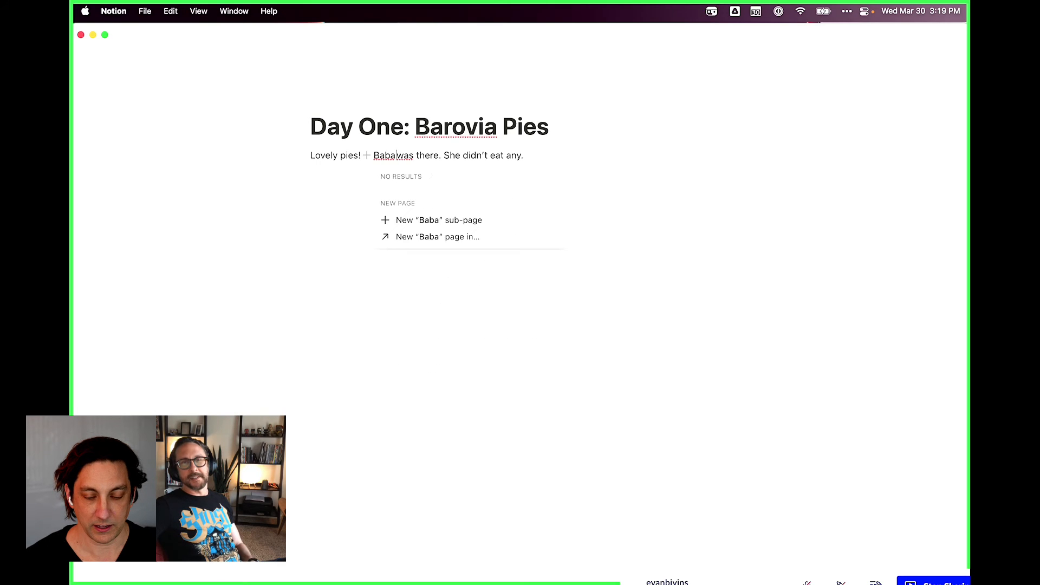
{"action": "type", "text": "oush"}
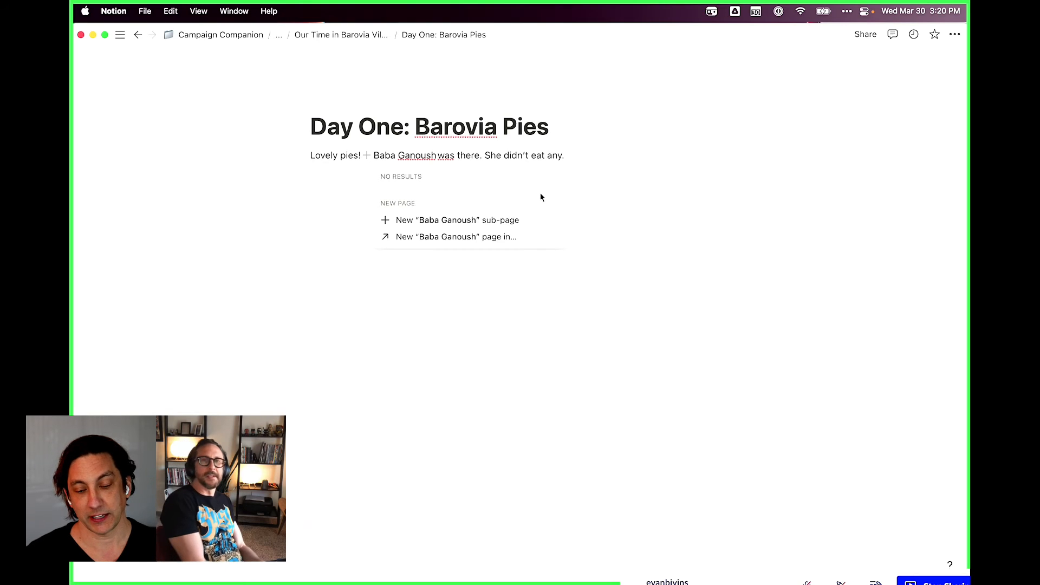
{"action": "left_click", "coordinate": [470, 238]}
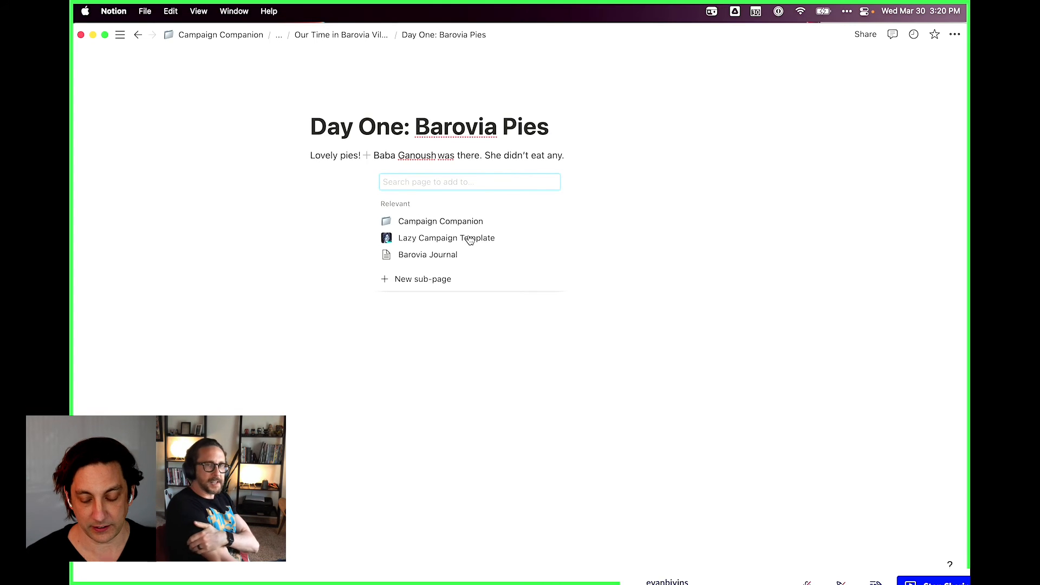
{"action": "type", "text": "npcs"}
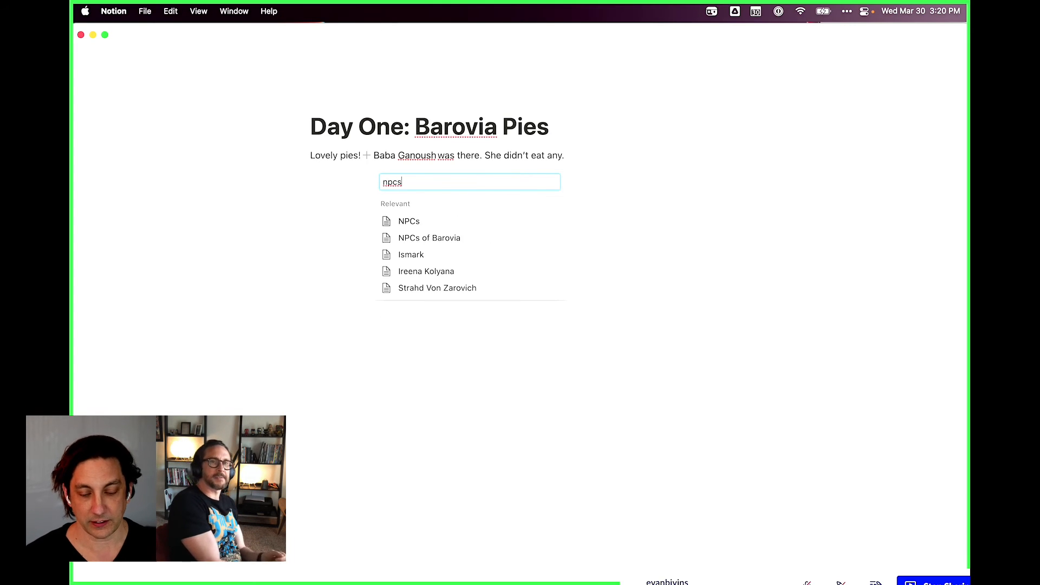
{"action": "left_click", "coordinate": [429, 239]}
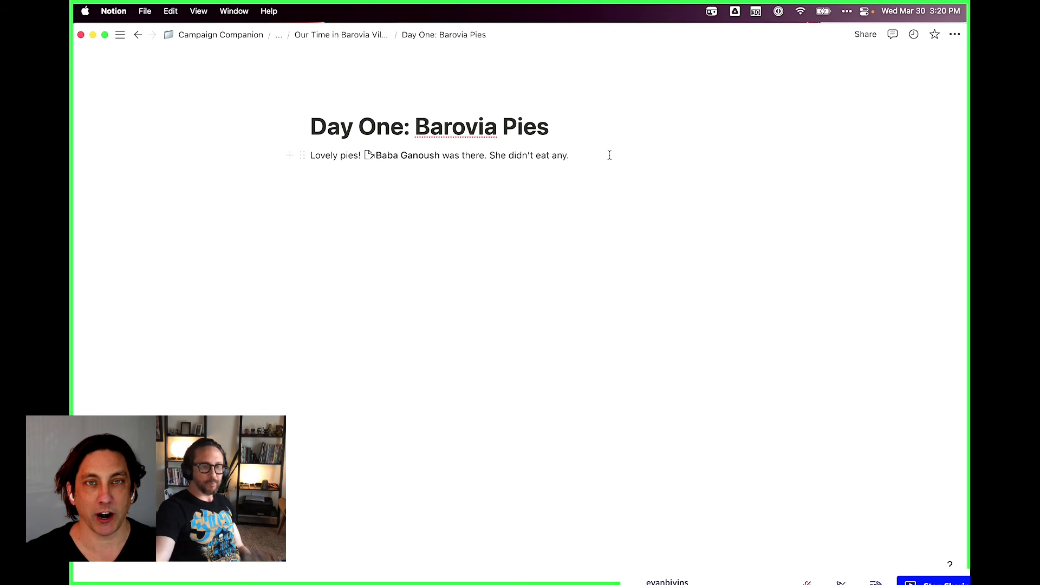
Return to the Our Time in Barovia Village entry and delete its embedded Barovia Journal Entries list
{"action": "left_click", "coordinate": [335, 35]}
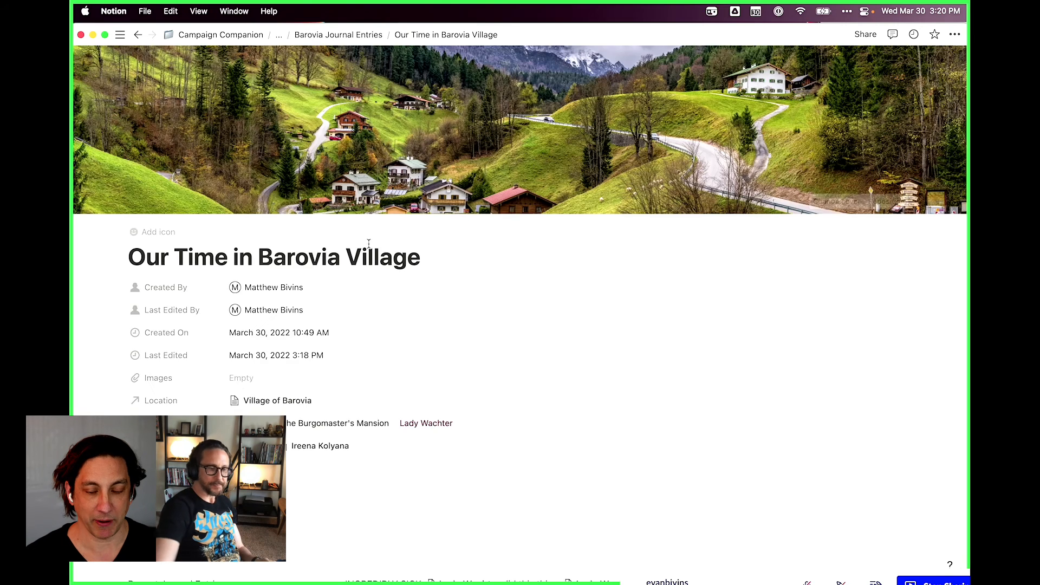
{"action": "scroll", "coordinate": [344, 403], "scroll_direction": "down", "scroll_amount": 8}
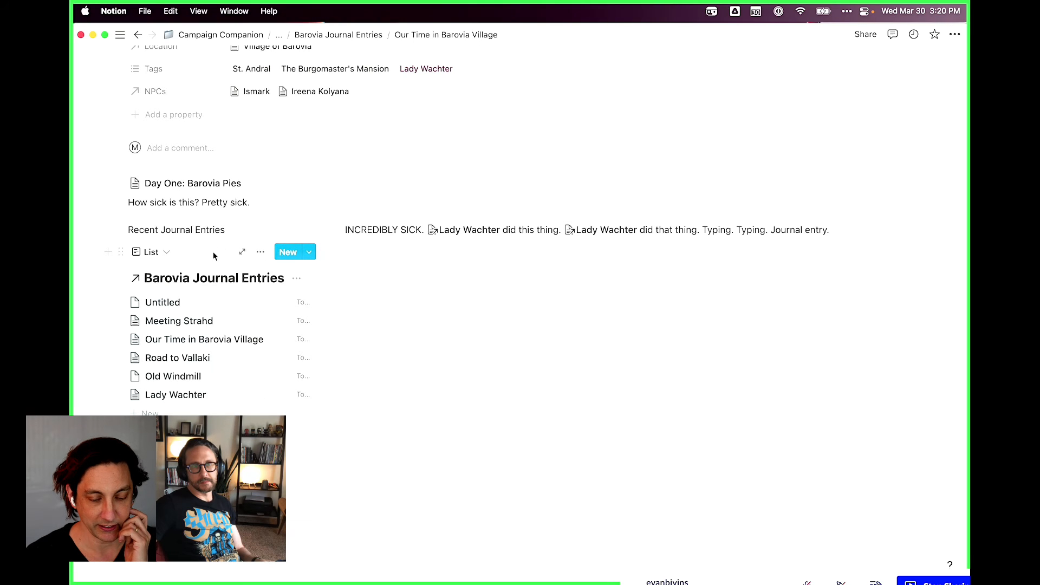
{"action": "left_click", "coordinate": [261, 252]}
{"action": "left_click", "coordinate": [250, 294]}
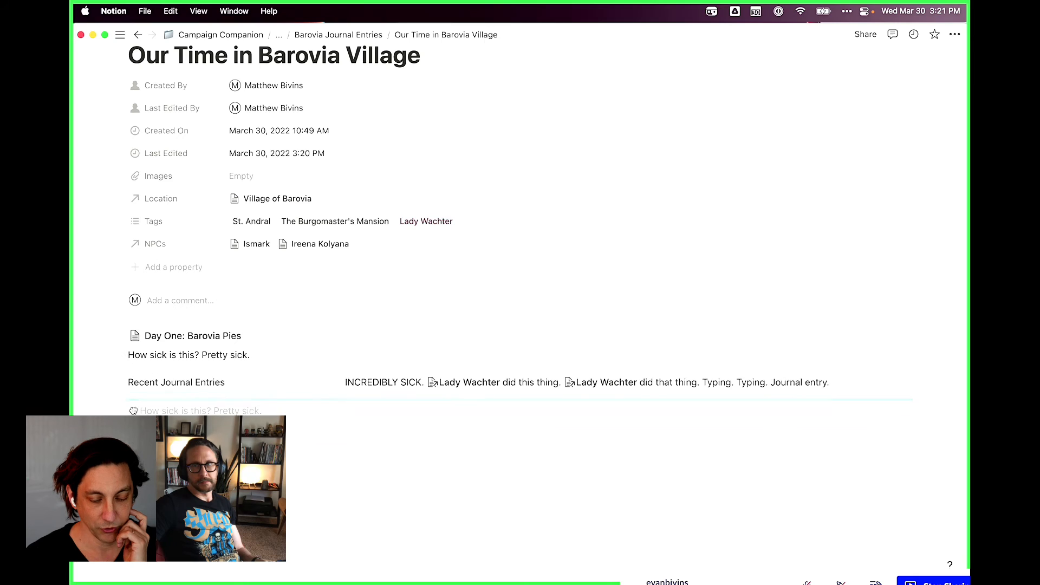
Delete the leftover "Recent Journal Entries", "INCREDIBLY SICK" and "How sick is this? Pretty sick." text beneath the Day One sub-page
{"action": "left_click_drag", "start_coordinate": [120, 355], "coordinate": [135, 399]}
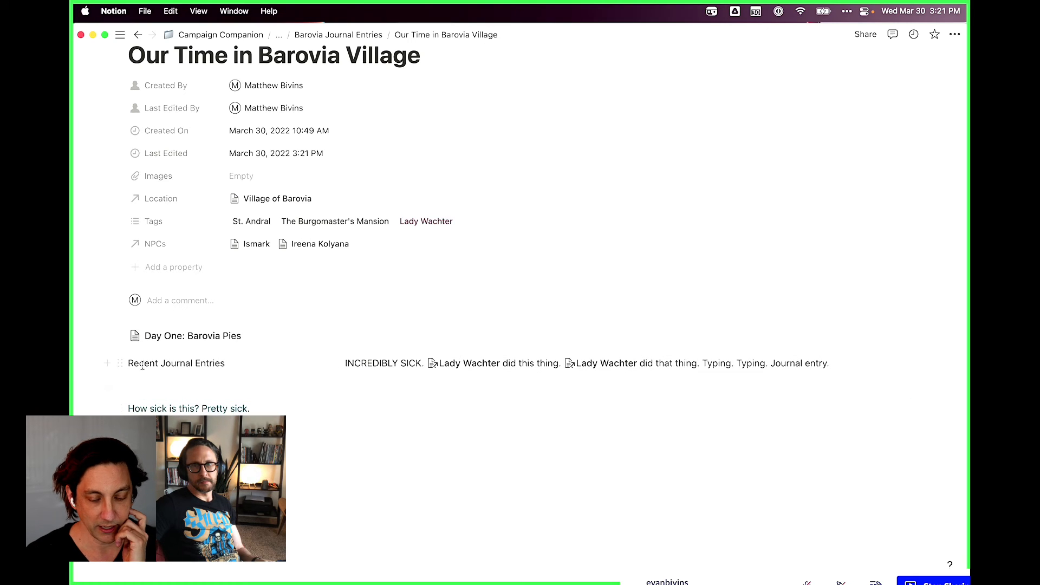
{"action": "right_click", "coordinate": [177, 364]}
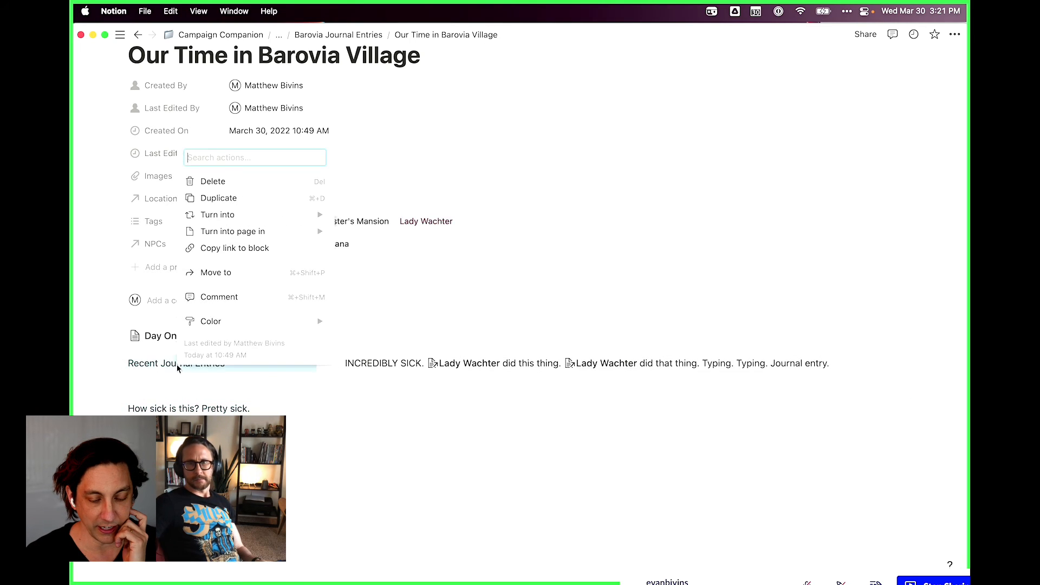
{"action": "left_click", "coordinate": [217, 182]}
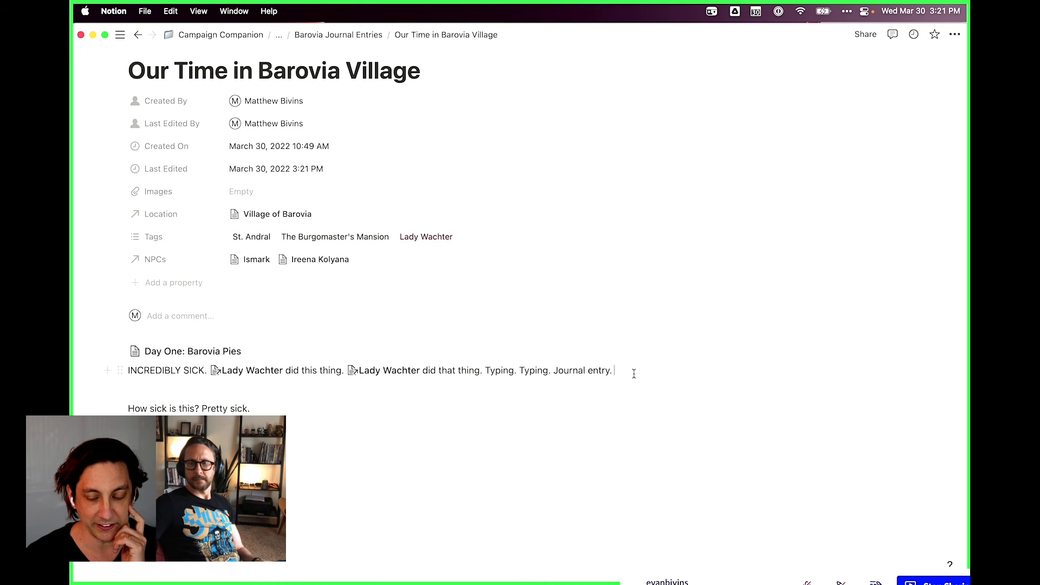
{"action": "key", "text": "super+BackSpace"}
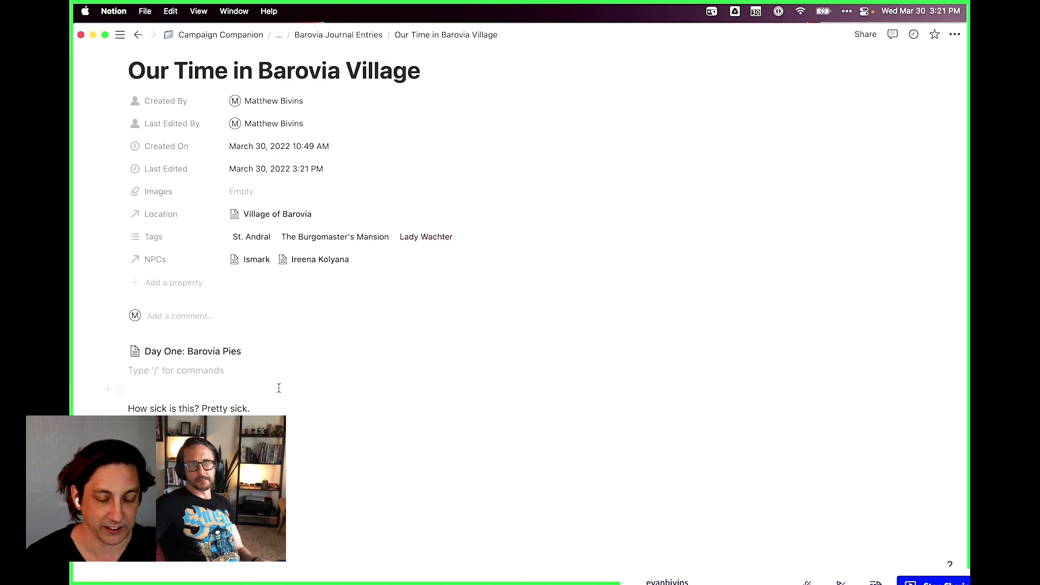
{"action": "left_click", "coordinate": [256, 407]}
{"action": "key", "text": "super+BackSpace"}
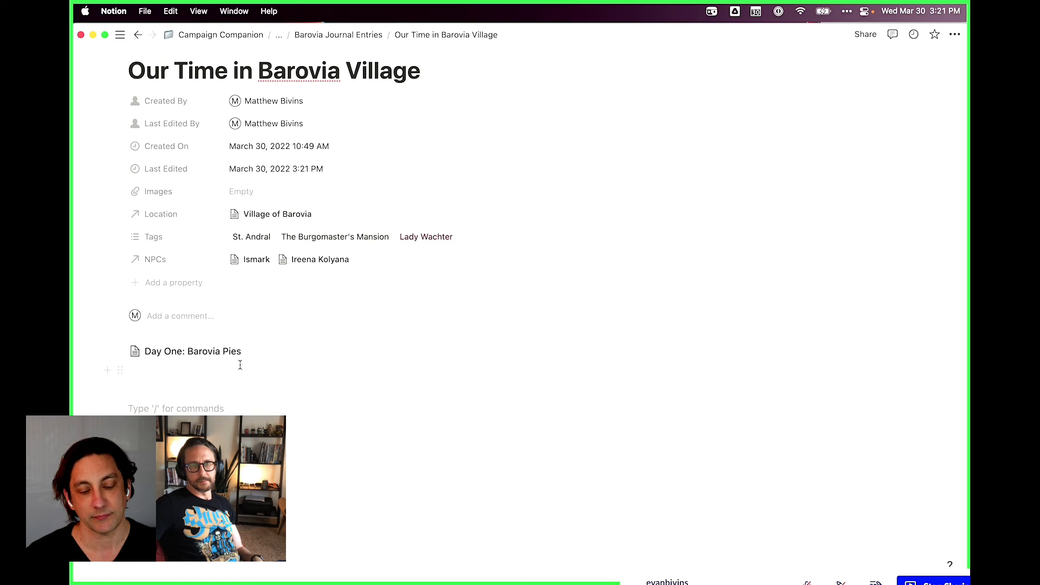
Review the Day One: Barovia Pies sub-page with its Baba Ganoush mention and return to the Our Time in Barovia Village entry
{"action": "left_click", "coordinate": [197, 357]}
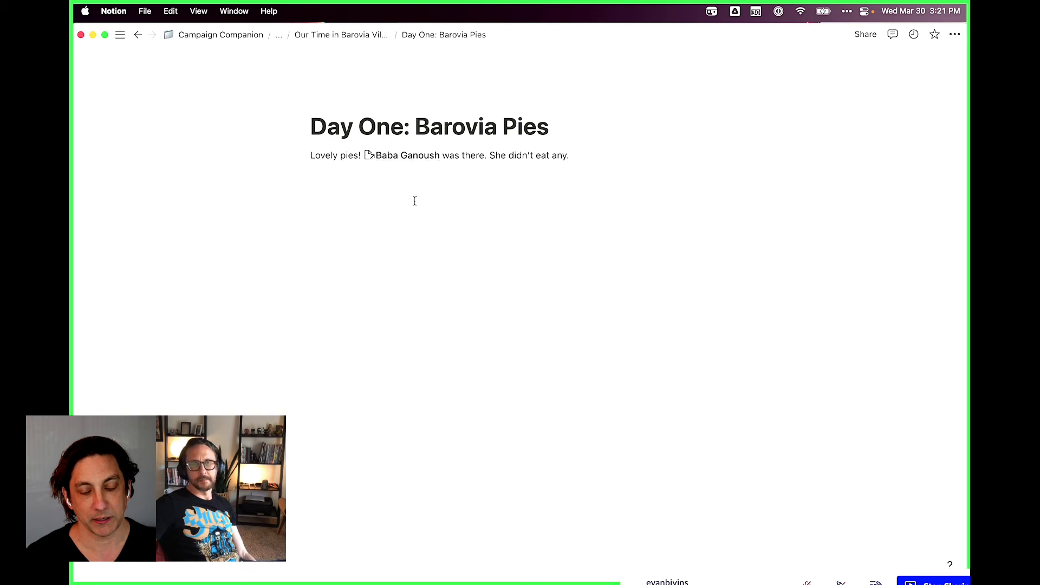
{"action": "left_click", "coordinate": [371, 36]}
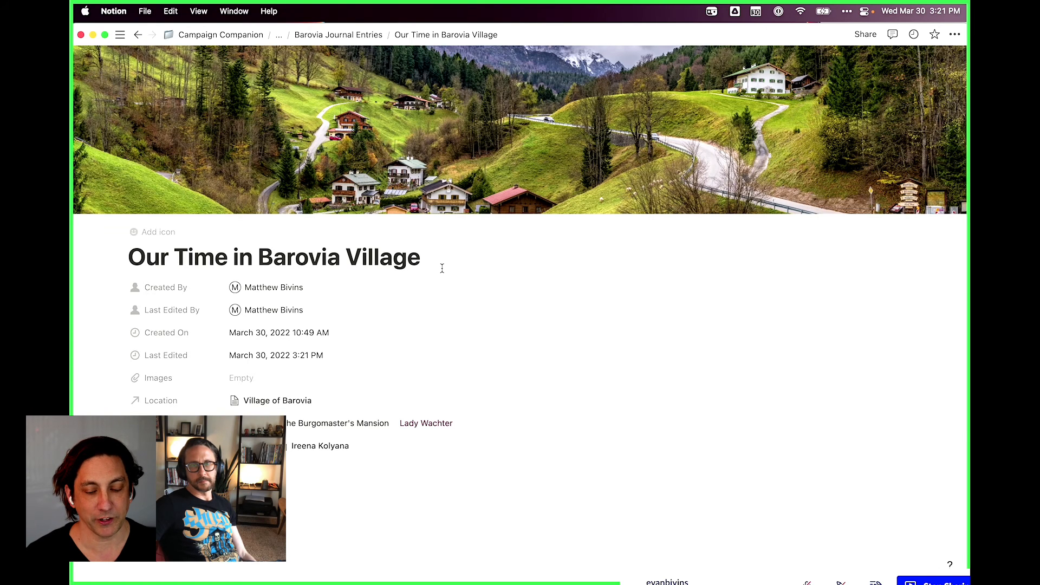
{"action": "scroll", "coordinate": [442, 268], "scroll_direction": "down", "scroll_amount": 2}
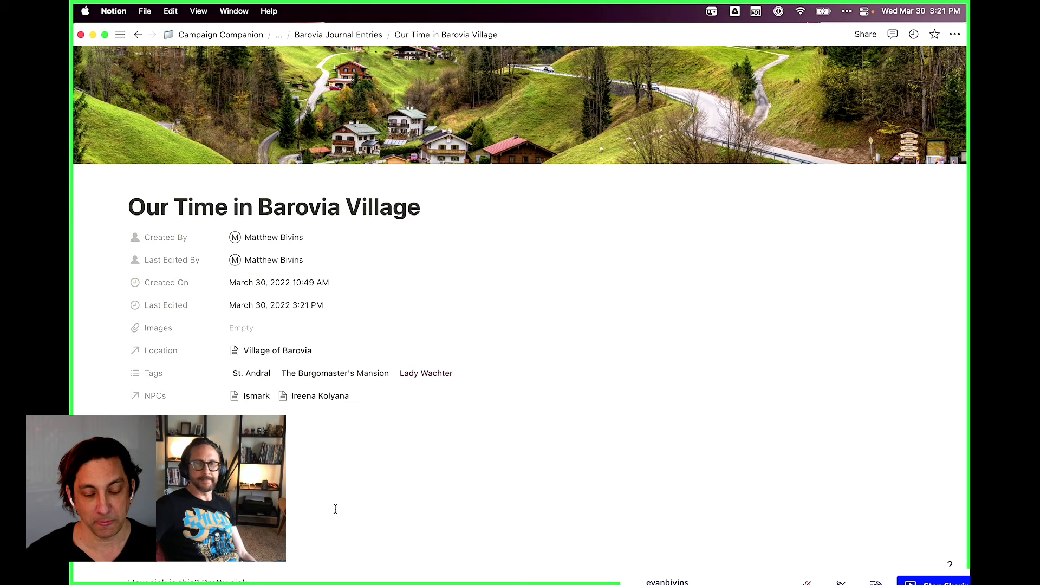
{"action": "left_click", "coordinate": [190, 488]}
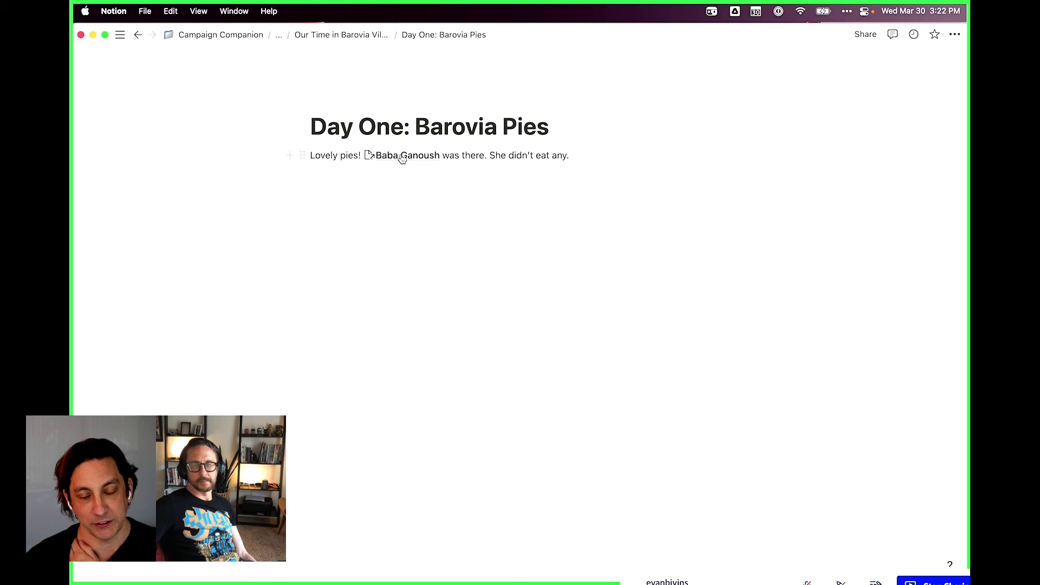
{"action": "left_click", "coordinate": [347, 35]}
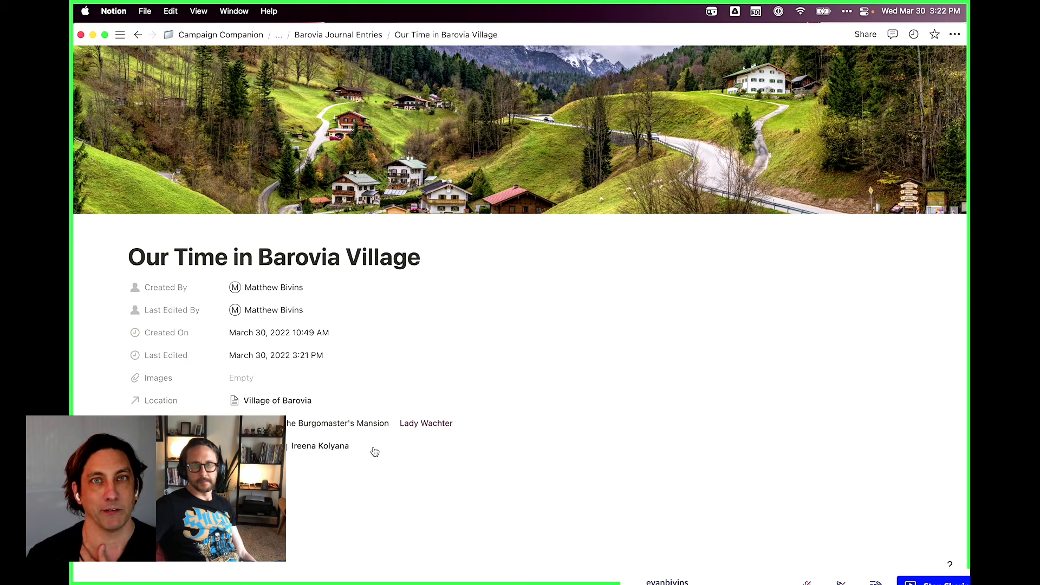
Add Baba Ganoush to the NPCs relation of the Our Time in Barovia Village entry
{"action": "scroll", "coordinate": [375, 452], "scroll_direction": "down", "scroll_amount": 5}
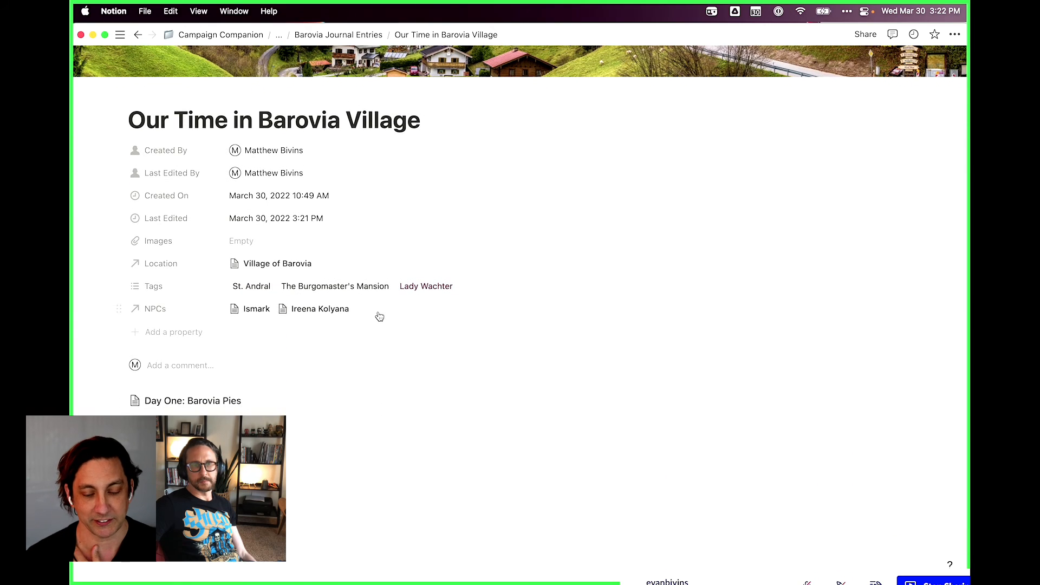
{"action": "left_click", "coordinate": [378, 312]}
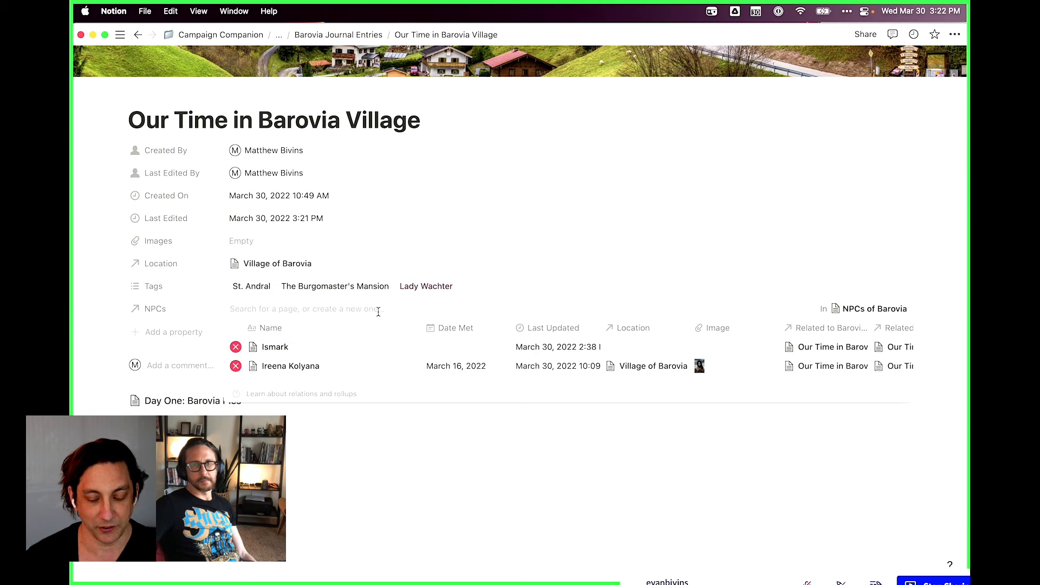
{"action": "type", "text": "baby"}
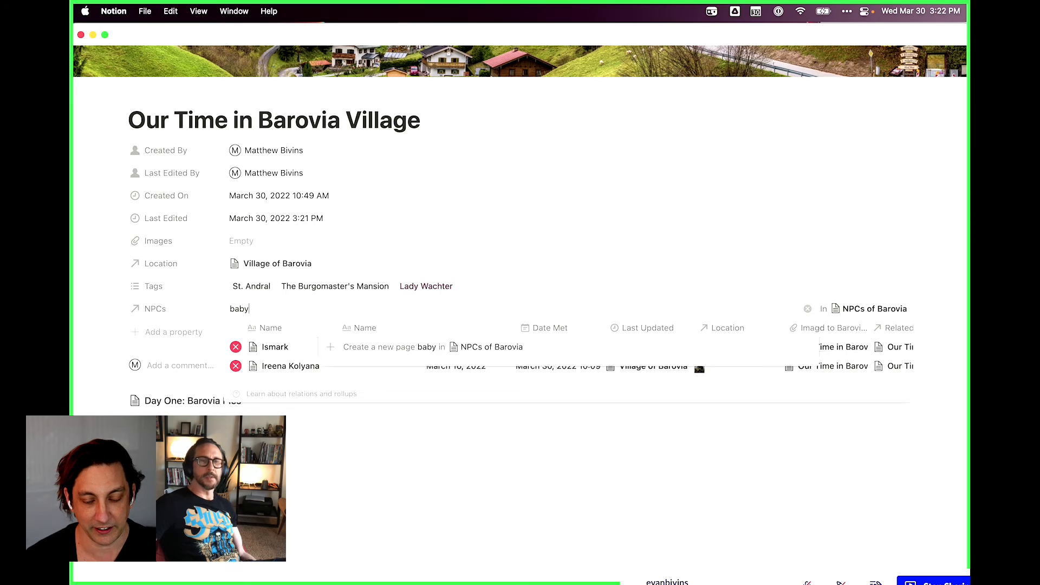
{"action": "key", "text": "BackSpace"}
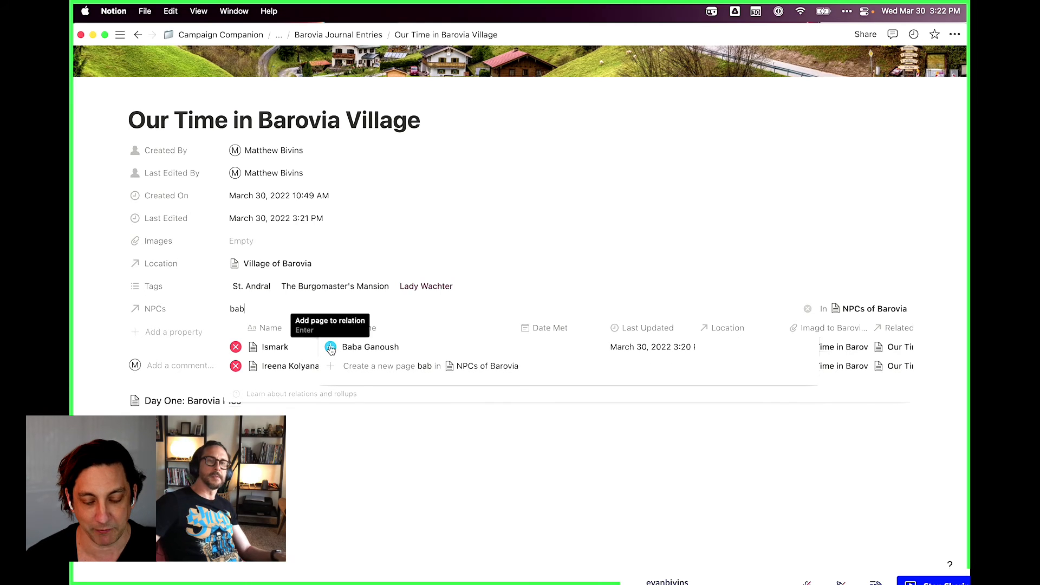
{"action": "left_click", "coordinate": [331, 348]}
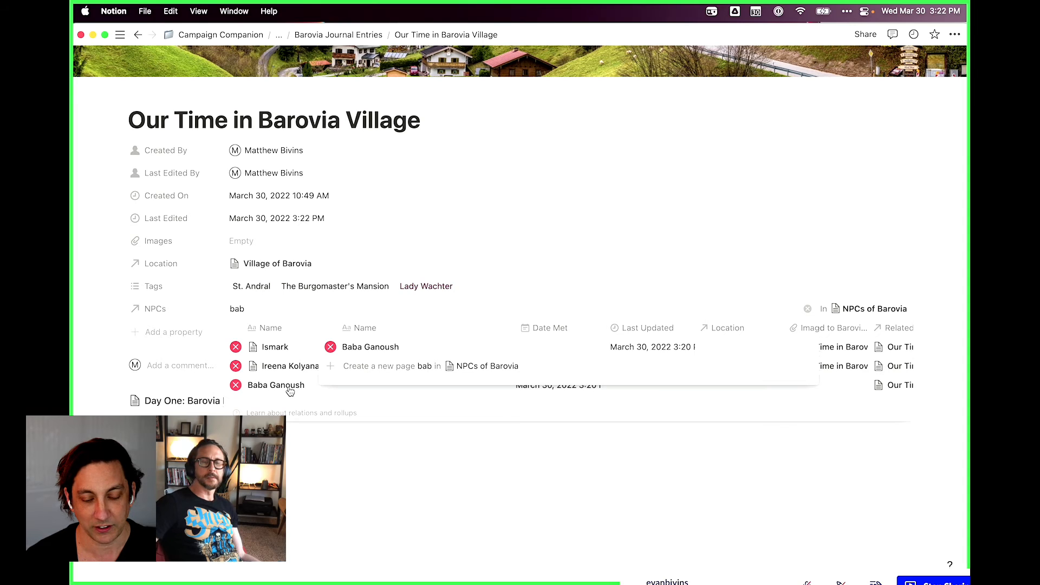
{"action": "left_click", "coordinate": [100, 336]}
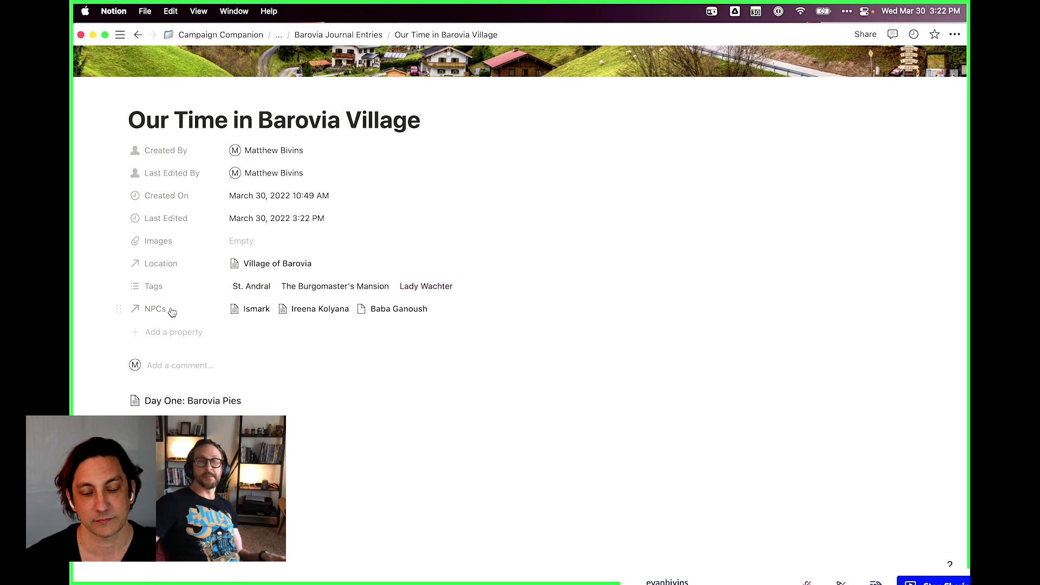
Give the Our Time in Barovia Village entry a closed folder emoji as its icon
{"action": "scroll", "coordinate": [172, 312], "scroll_direction": "up", "scroll_amount": 5}
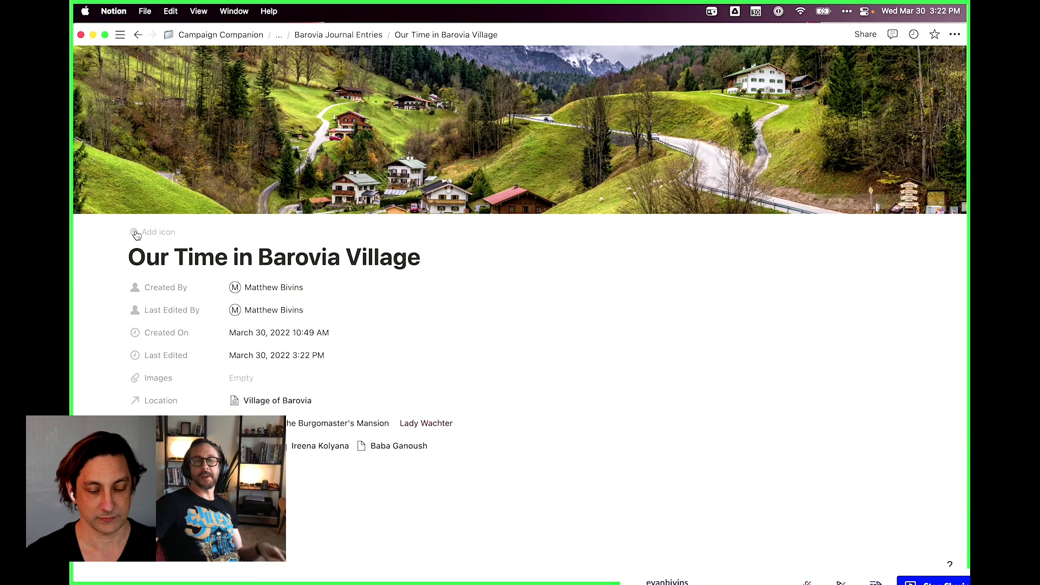
{"action": "left_click", "coordinate": [162, 237]}
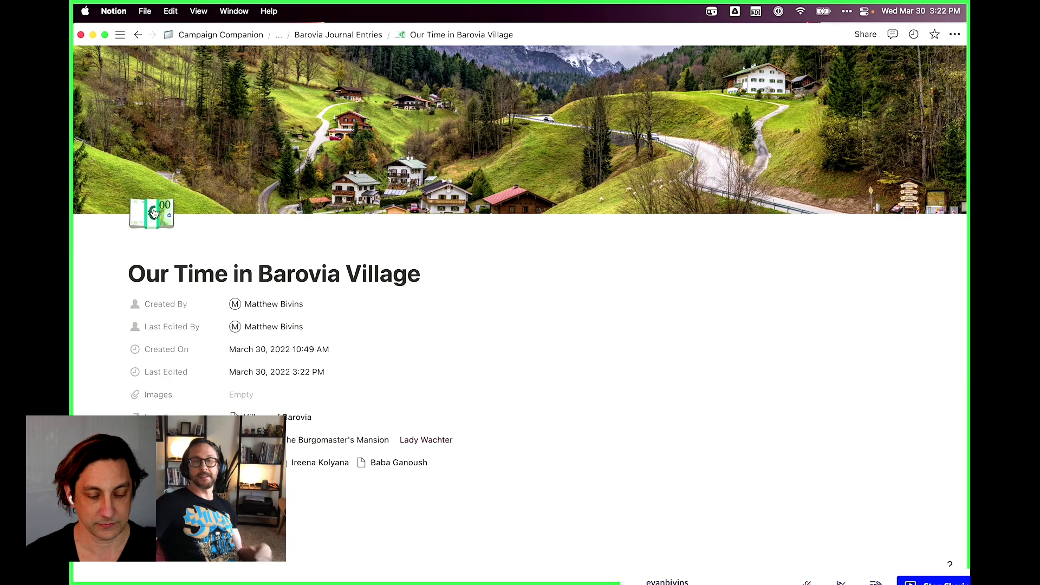
{"action": "left_click", "coordinate": [153, 212]}
{"action": "type", "text": "folder"}
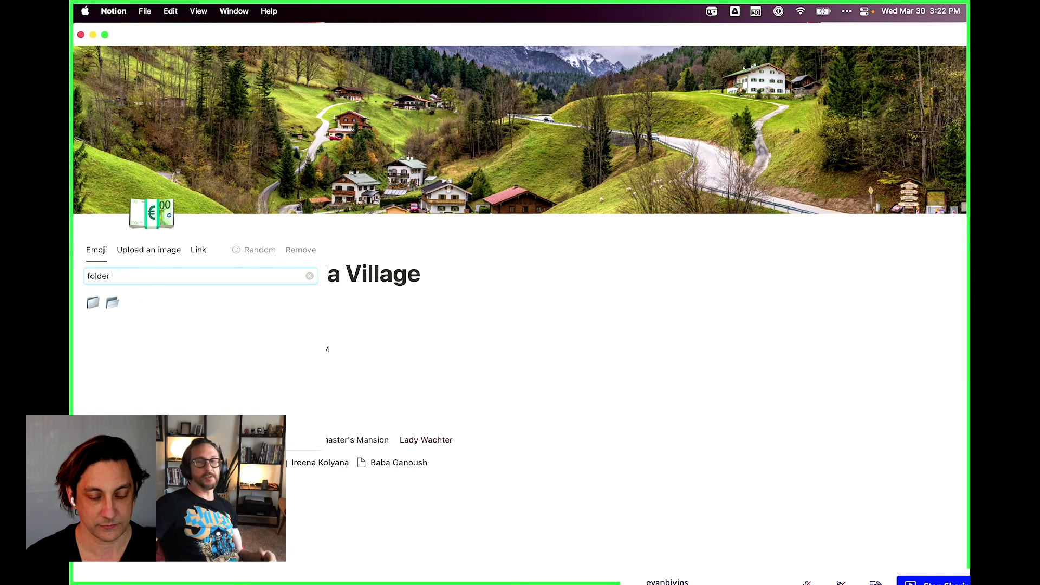
{"action": "left_click", "coordinate": [93, 302]}
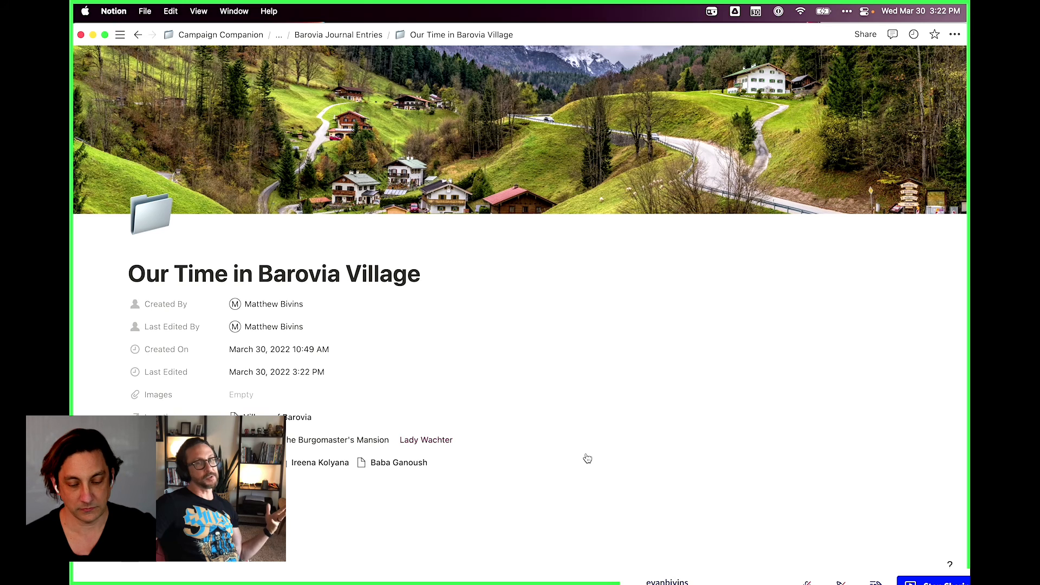
{"action": "scroll", "coordinate": [587, 459], "scroll_direction": "down", "scroll_amount": 5}
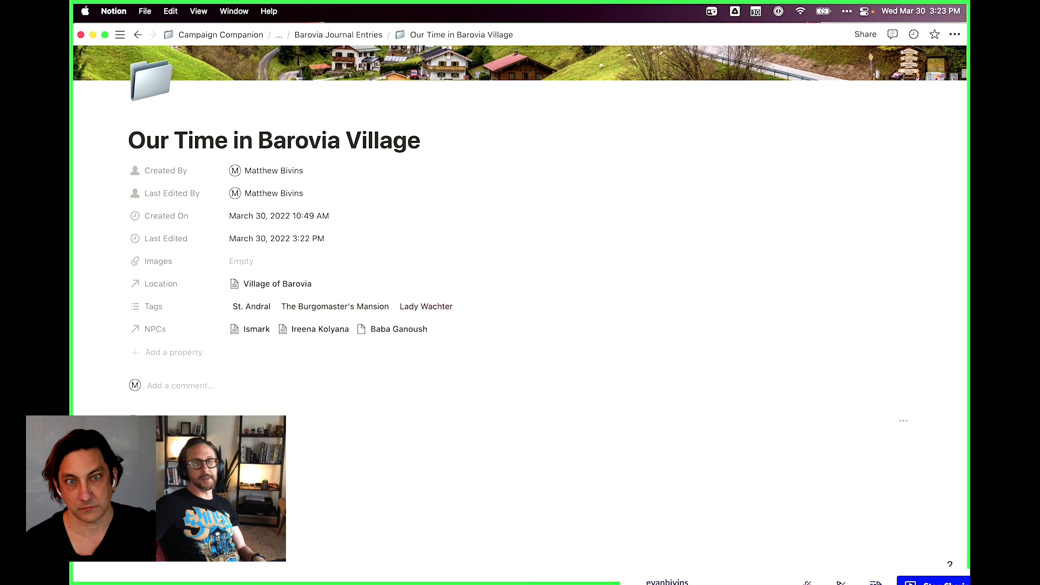
{"action": "mouse_move", "coordinate": [225, 319]}
{"action": "left_mouse_down"}
{"action": "mouse_move", "coordinate": [225, 342]}
{"action": "mouse_move", "coordinate": [449, 348]}
{"action": "mouse_move", "coordinate": [424, 313]}
{"action": "mouse_move", "coordinate": [224, 307]}
{"action": "left_mouse_up"}
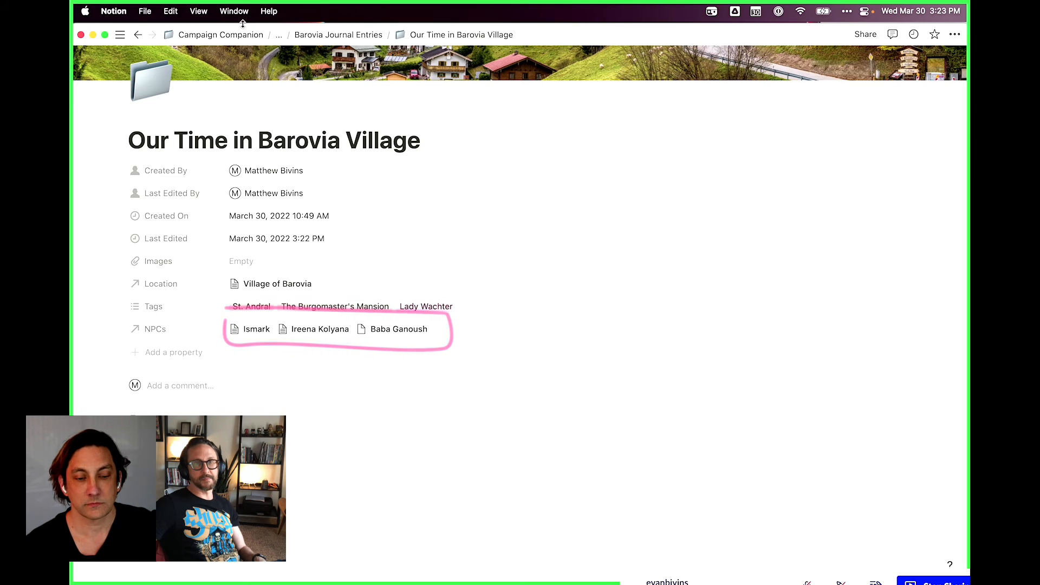
Go back to the Barovia campaign page and expand the "All the other stuff" toggle
{"action": "left_click", "coordinate": [278, 34]}
{"action": "left_click", "coordinate": [268, 70]}
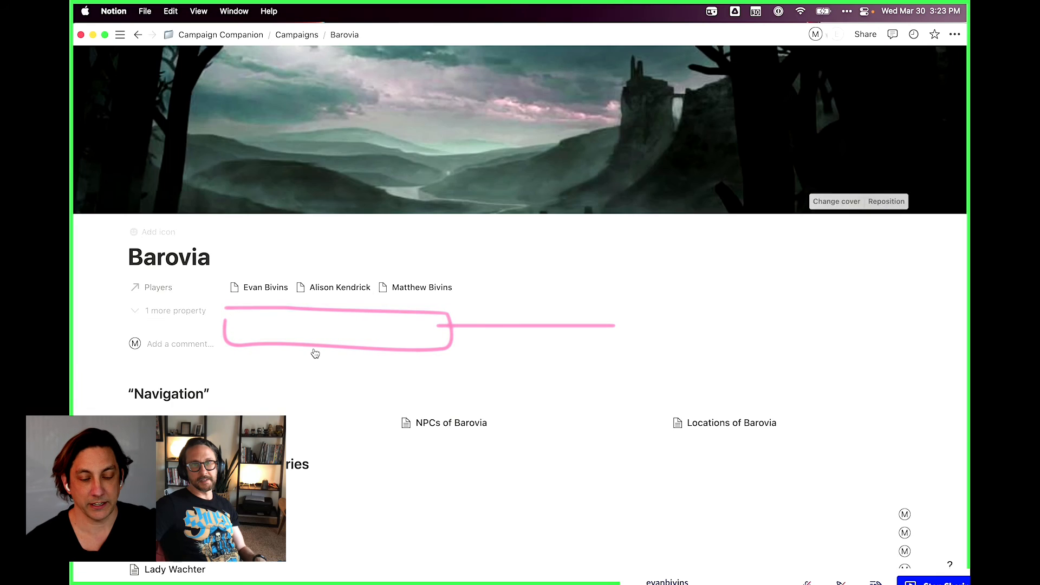
{"action": "scroll", "coordinate": [314, 352], "scroll_direction": "down", "scroll_amount": 5}
{"action": "left_click", "coordinate": [135, 394]}
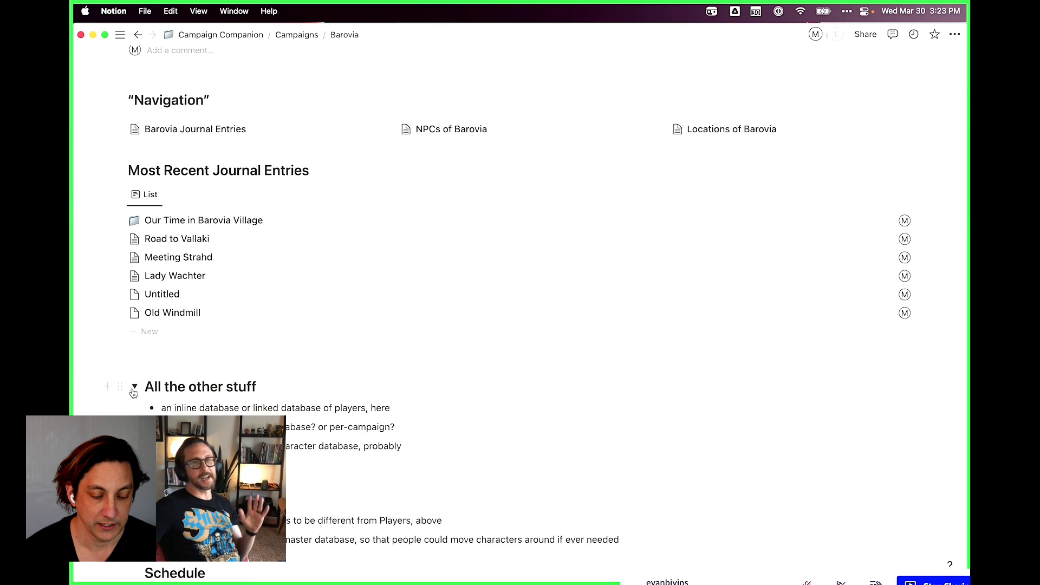
Add a to-do at the start of the "All the other stuff" toggle reading "can you auto-populate any backlinks from sub-journal entries"
{"action": "left_click", "coordinate": [266, 386]}
{"action": "key", "text": "Return"}
{"action": "key", "text": "Return"}
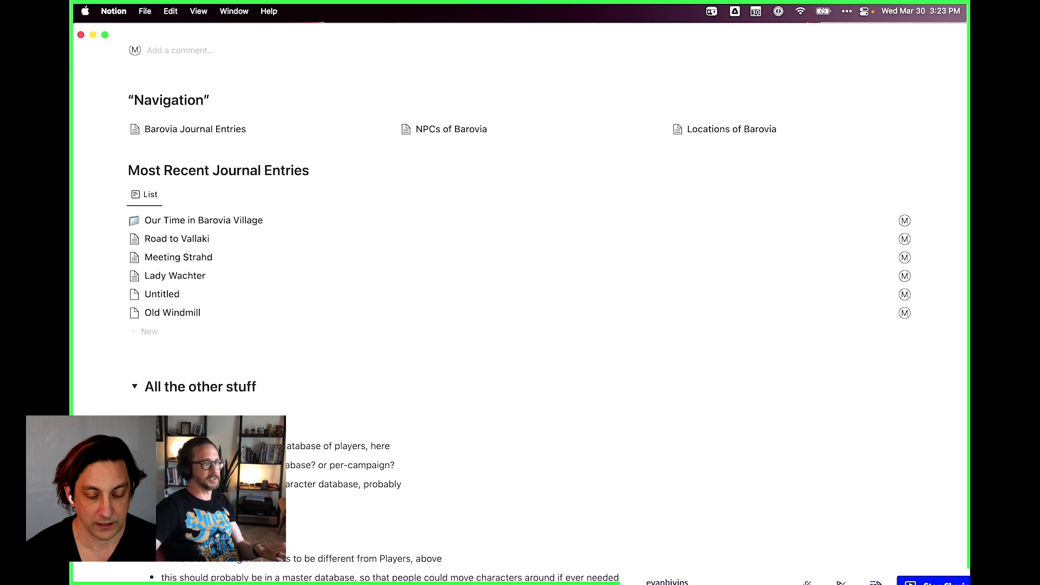
{"action": "key", "text": "Up"}
{"action": "type", "text": "[]"}
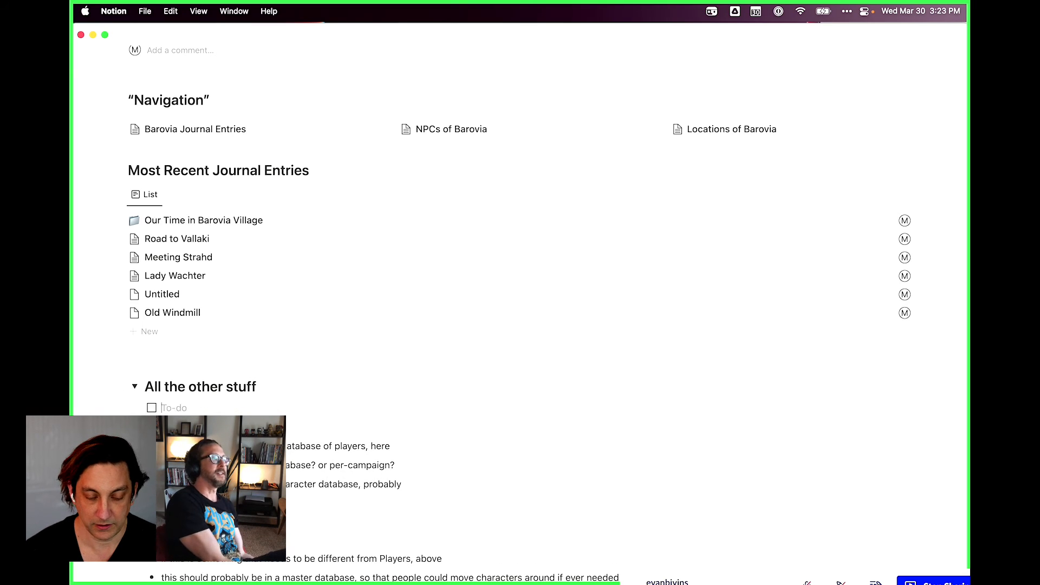
{"action": "type", "text": "can you"}
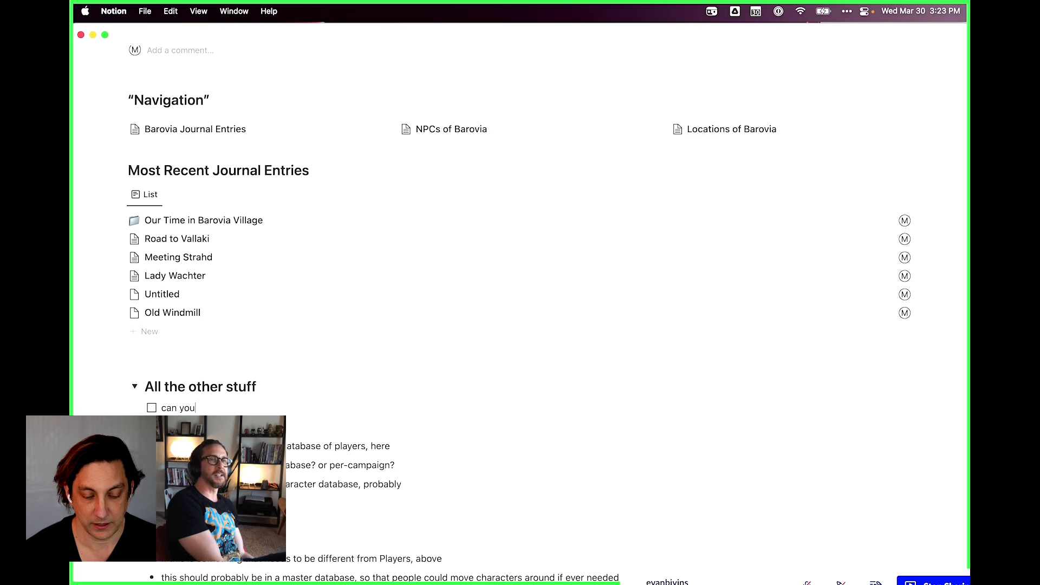
{"action": "type", "text": " auto-popul"}
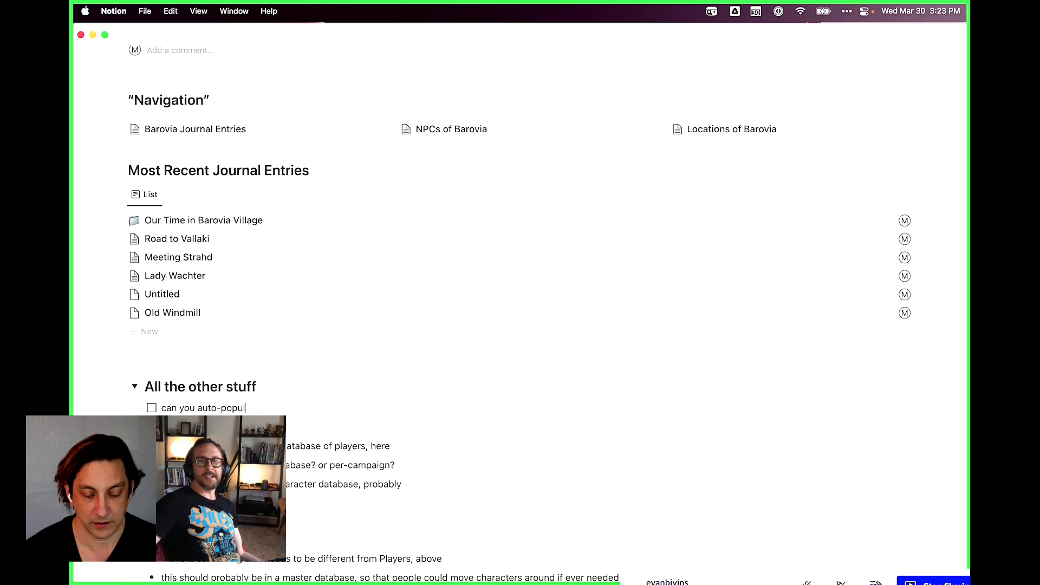
{"action": "type", "text": "ate any backlin"}
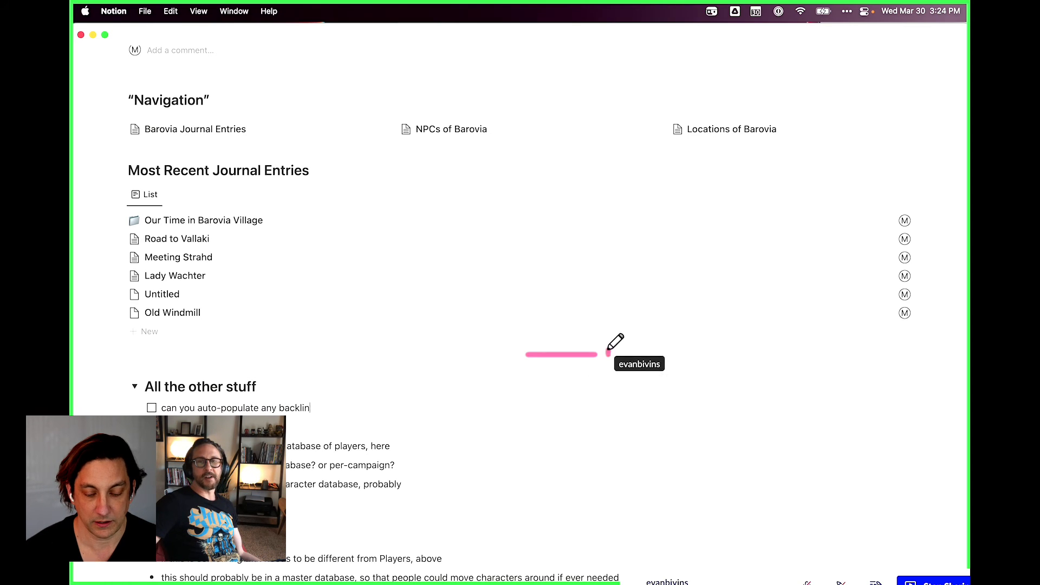
{"action": "type", "text": "ks from sub-joun"}
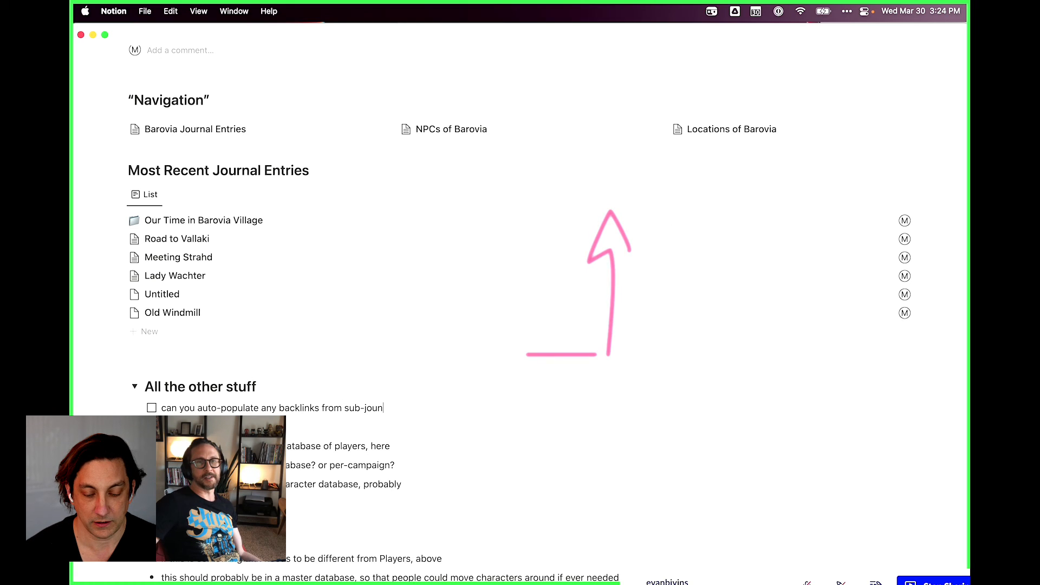
{"action": "key", "text": "BackSpace"}
{"action": "type", "text": "rnal en"}
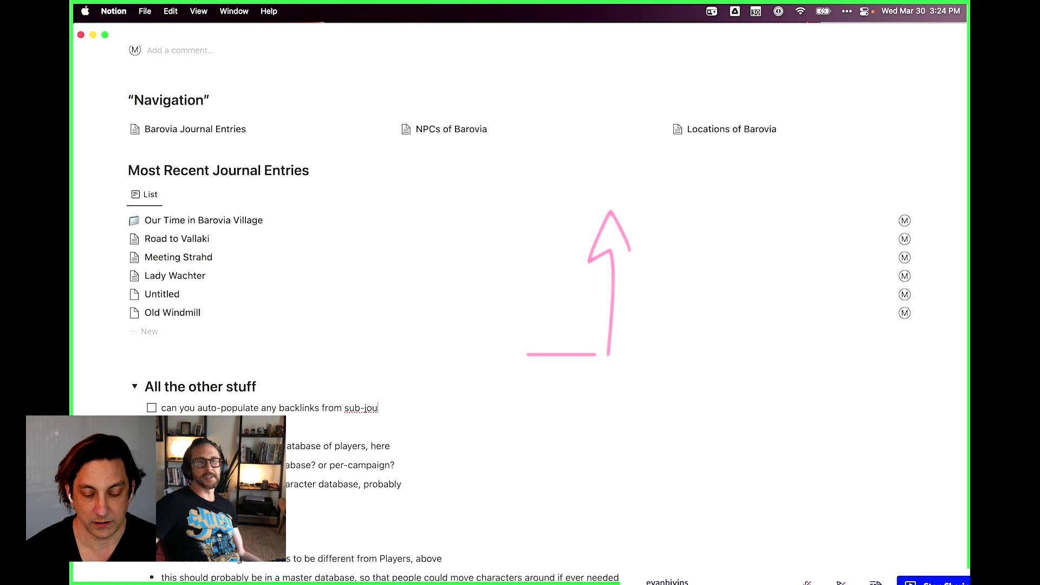
{"action": "type", "text": "tries"}
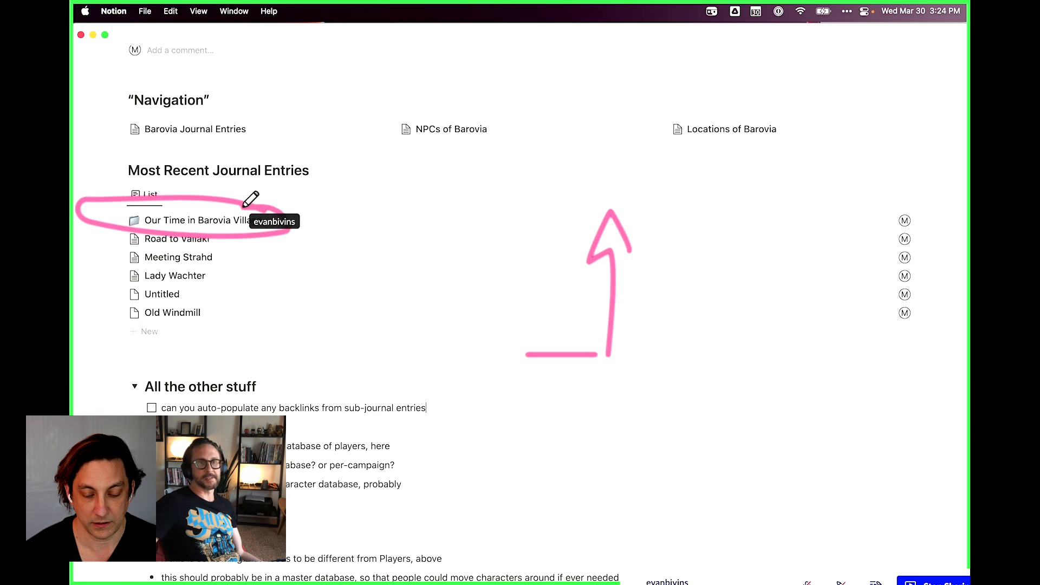
Finish the backlinks to-do with "(non "folder" pages)?" and add another to-do below it reading "create "folder" template"
{"action": "type", "text": " (non \"f"}
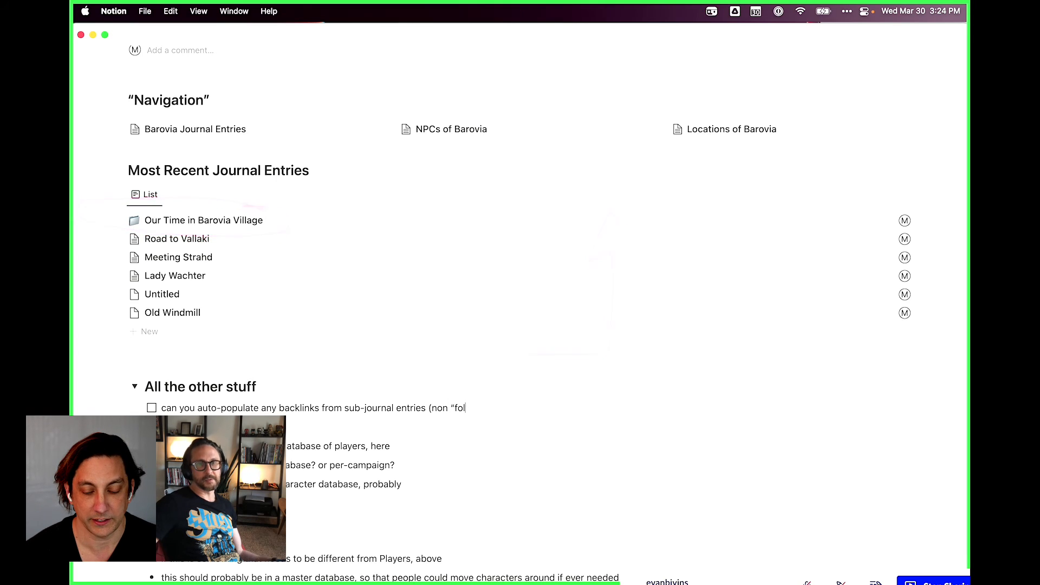
{"action": "type", "text": "older\")"}
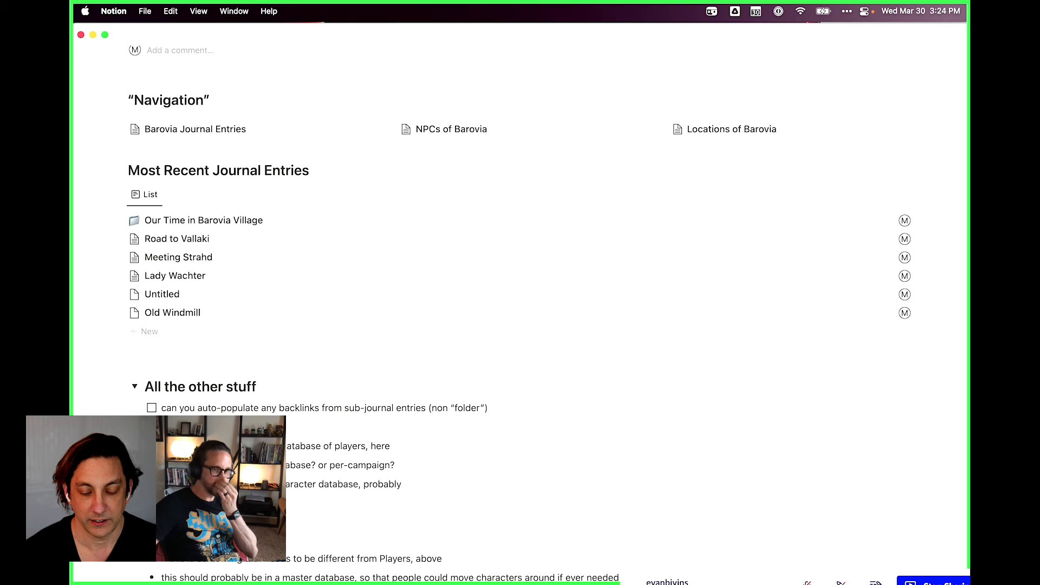
{"action": "key", "text": "BackSpace"}
{"action": "type", "text": "pages?)("}
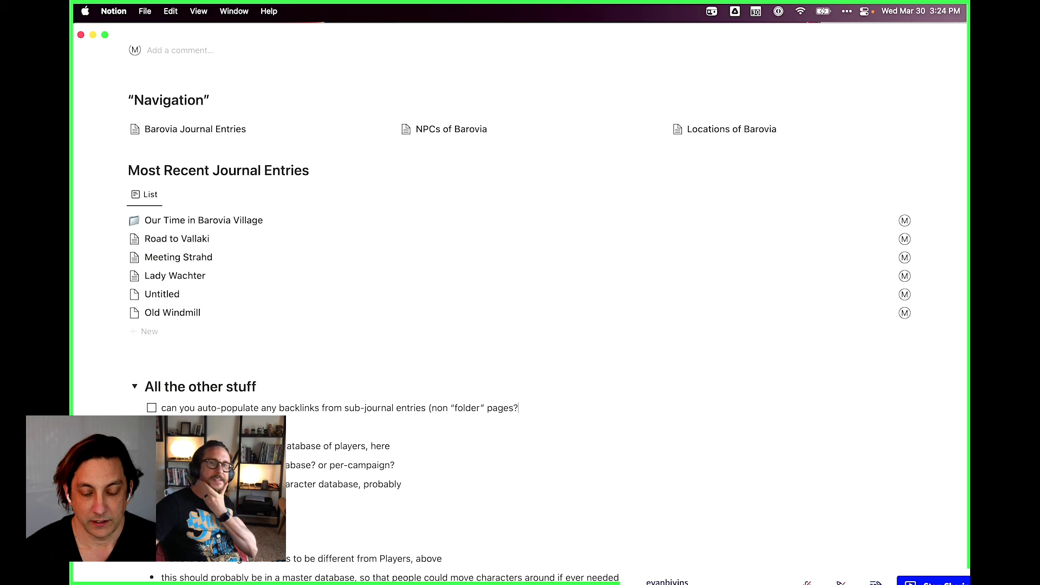
{"action": "key", "text": "BackSpace"}
{"action": "key", "text": "BackSpace"}
{"action": "key", "text": "BackSpace"}
{"action": "type", "text": "):"}
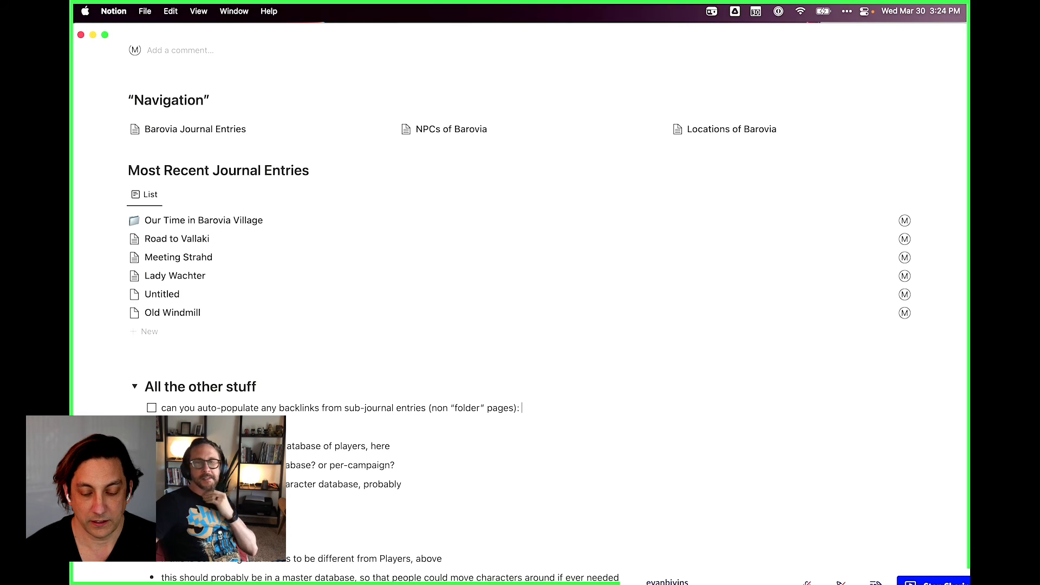
{"action": "key", "text": "BackSpace"}
{"action": "type", "text": "?"}
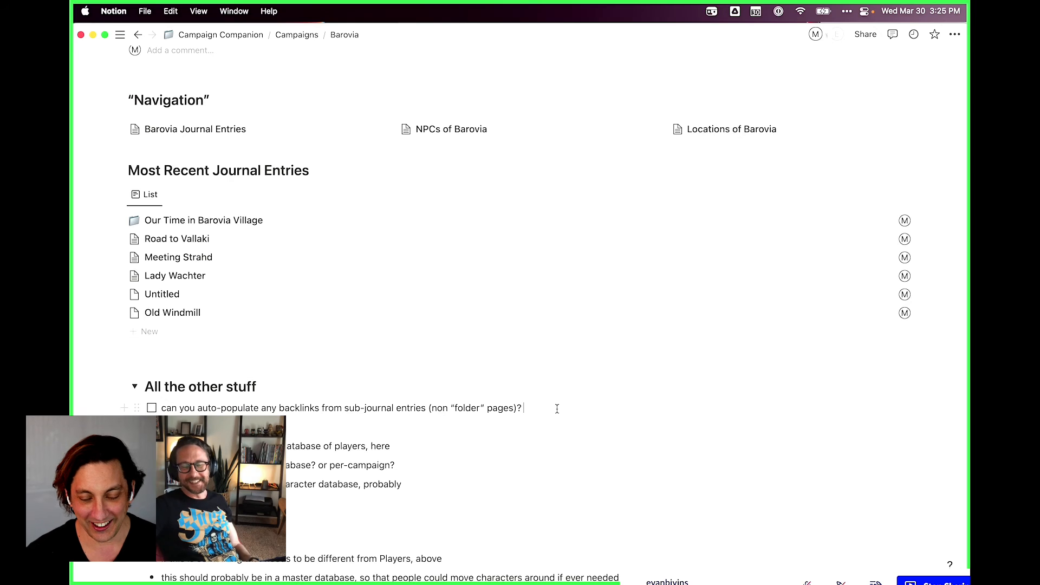
{"action": "key", "text": "Return"}
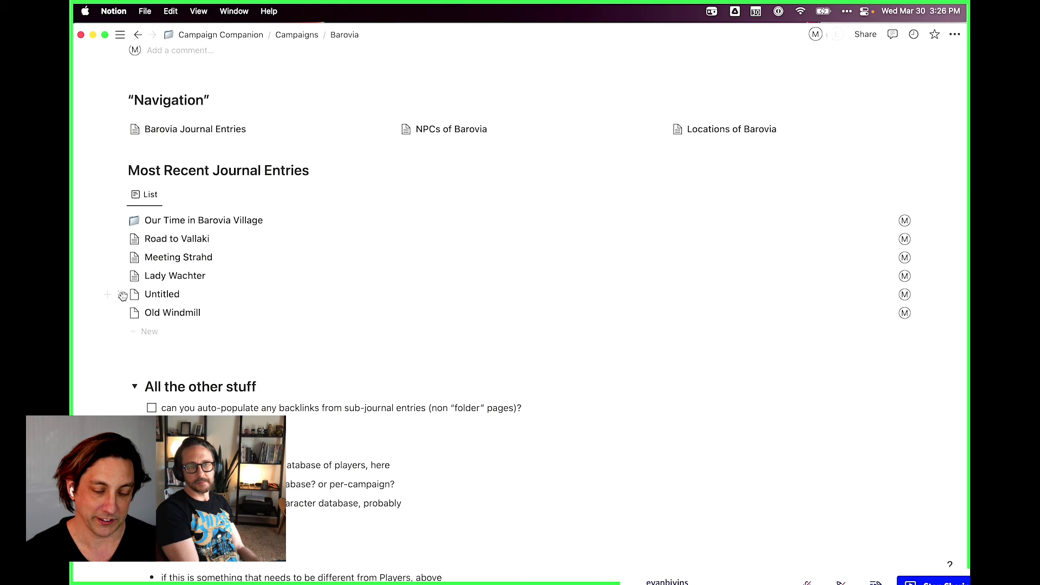
Move the Untitled entry below Old Windmill in the Most Recent Journal Entries list
{"action": "left_click_drag", "start_coordinate": [121, 295], "coordinate": [128, 323]}
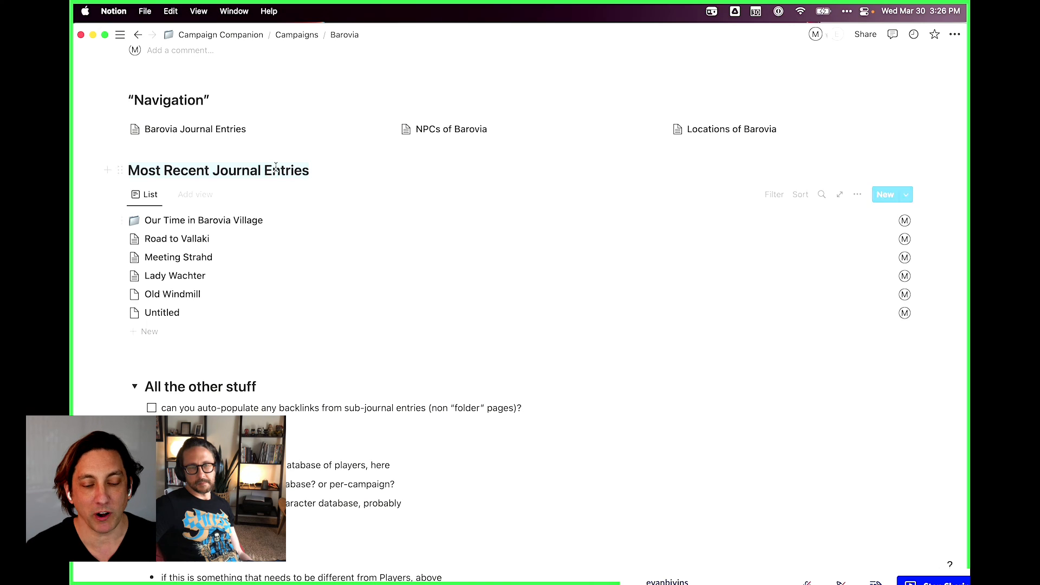
{"action": "left_click", "coordinate": [314, 174]}
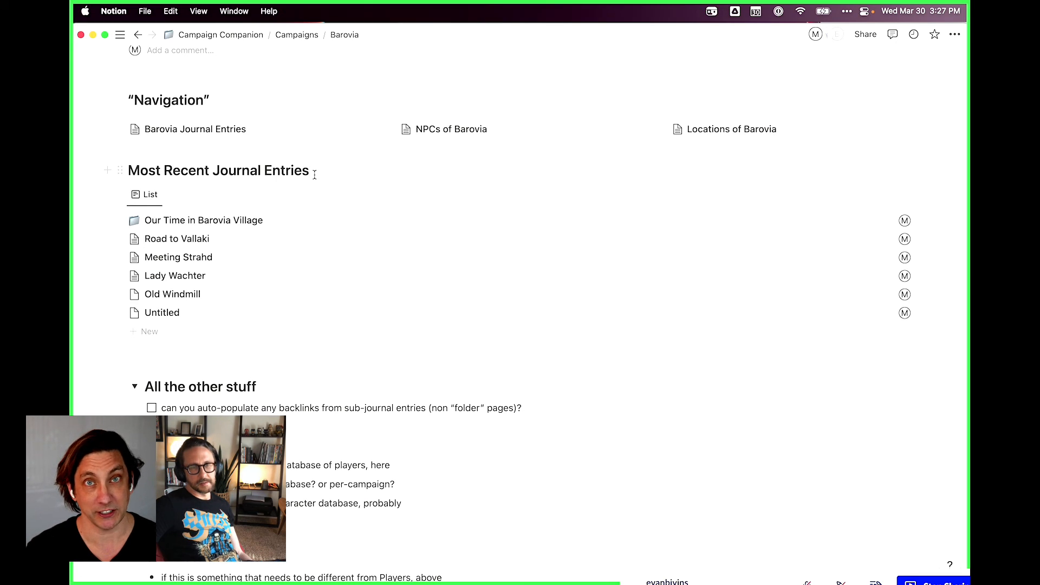
{"action": "left_click", "coordinate": [314, 174]}
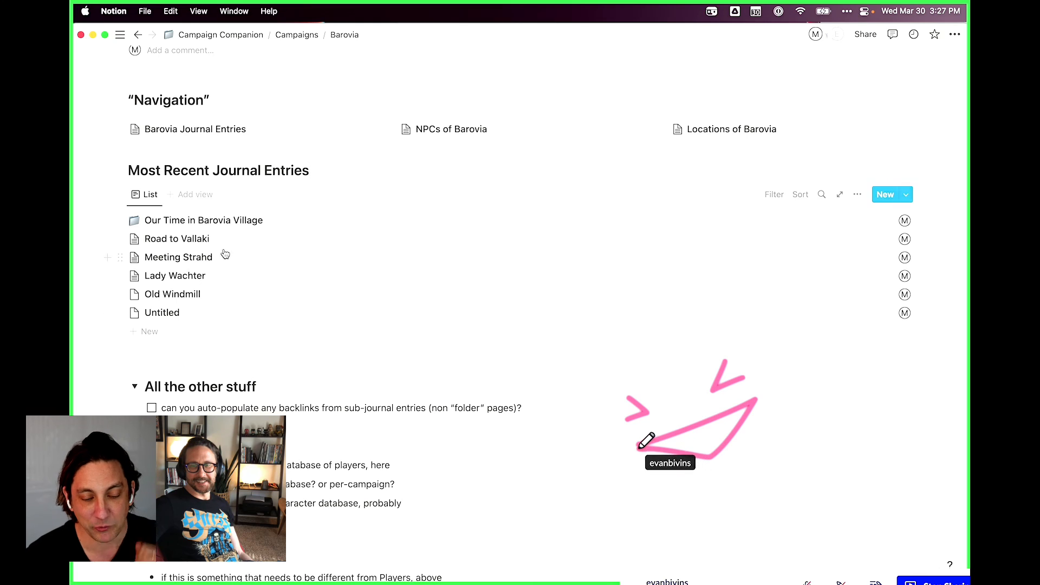
Preview the Our Time in Barovia Village entry, and check the available templates for Barovia Journal Entries
{"action": "left_click", "coordinate": [207, 222]}
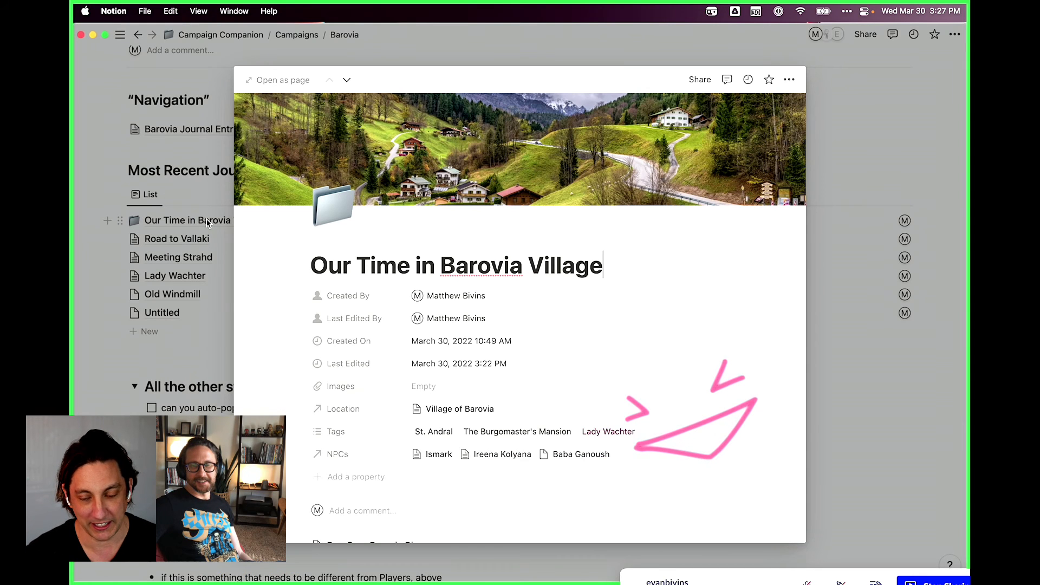
{"action": "left_click", "coordinate": [100, 272]}
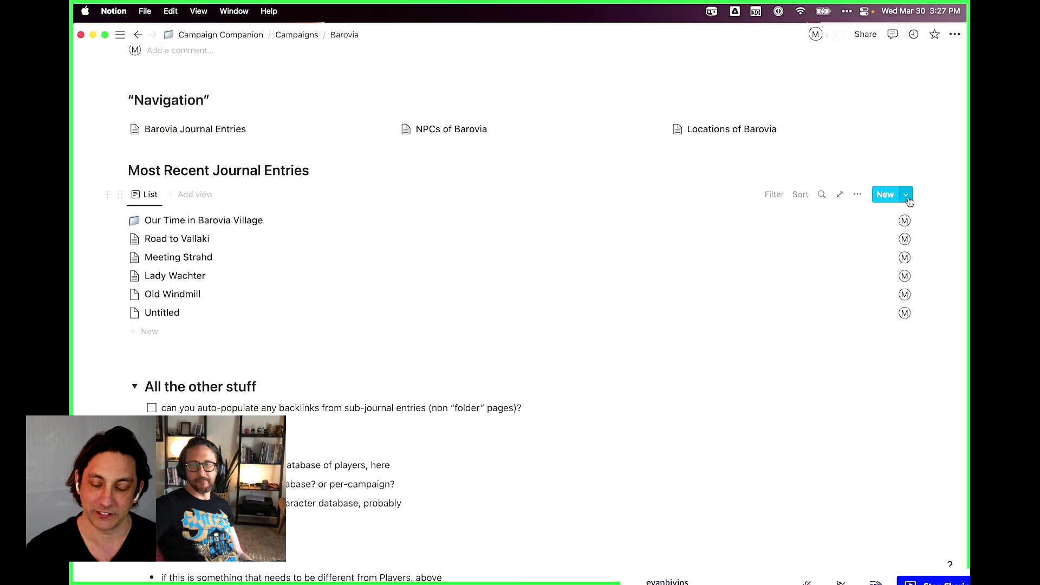
{"action": "left_click", "coordinate": [905, 195]}
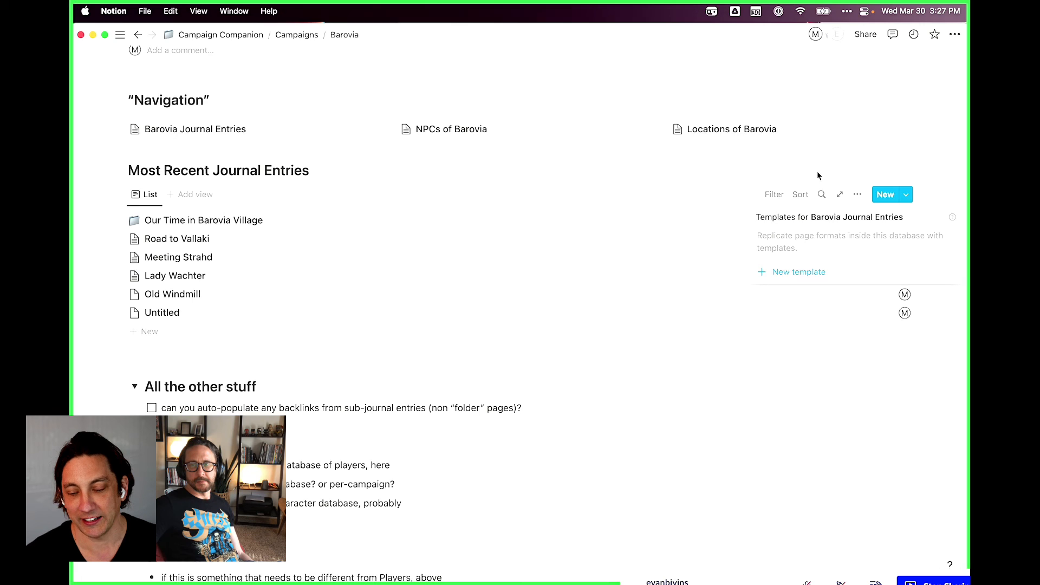
{"action": "left_click", "coordinate": [638, 204]}
Review the Our Time in Barovia Village properties and its Day One: Barovia Pies sub-page, returning to the parent entry
{"action": "left_click", "coordinate": [193, 222]}
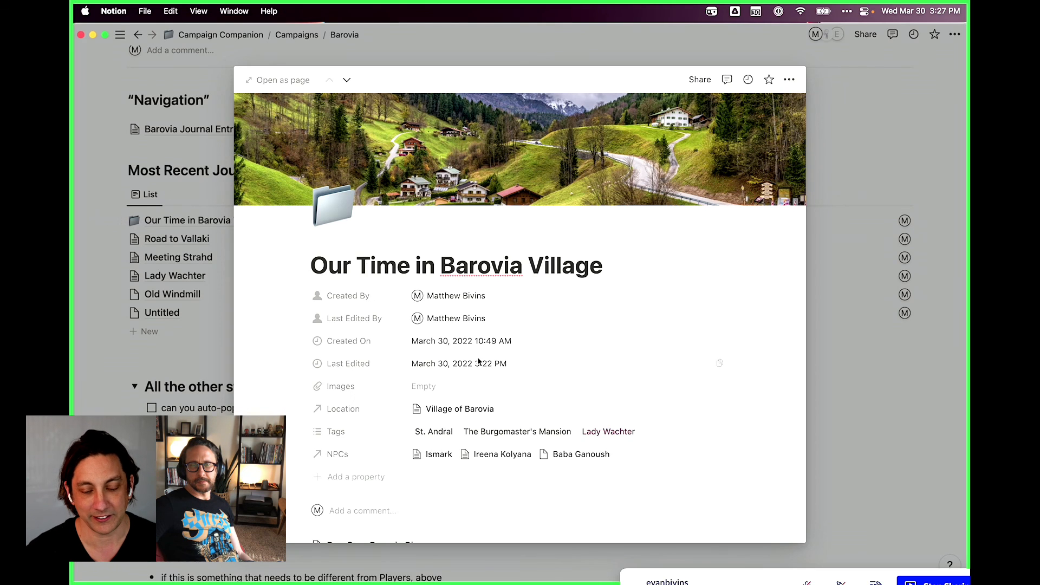
{"action": "scroll", "coordinate": [542, 369], "scroll_direction": "down", "scroll_amount": 3}
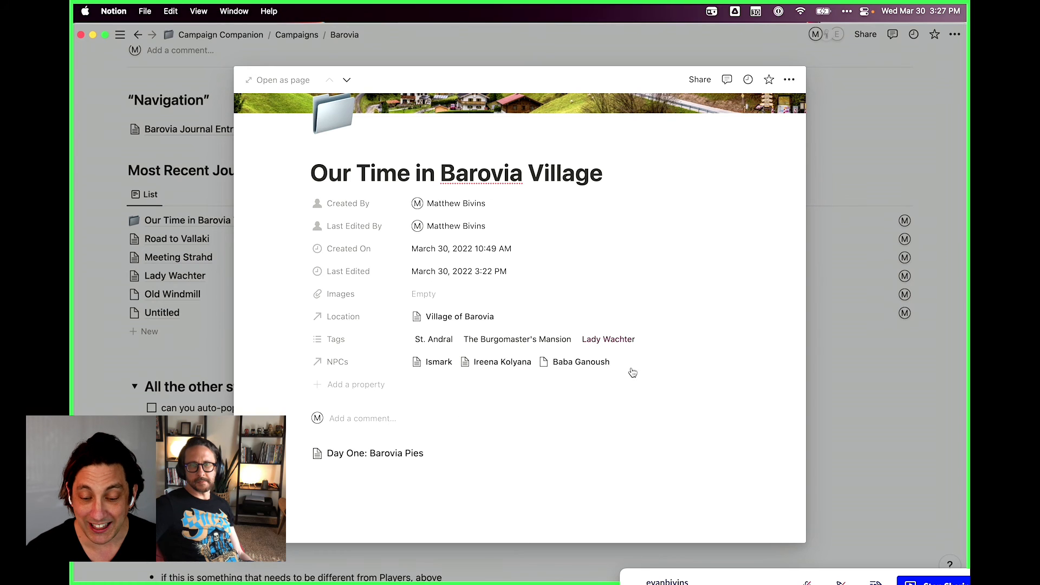
{"action": "left_click", "coordinate": [402, 458]}
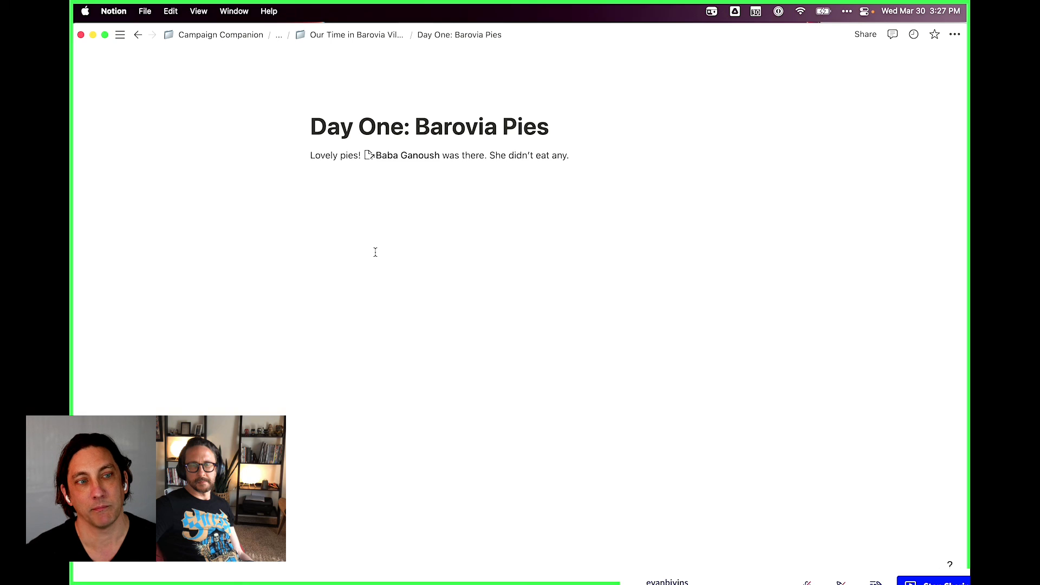
{"action": "left_click", "coordinate": [586, 155]}
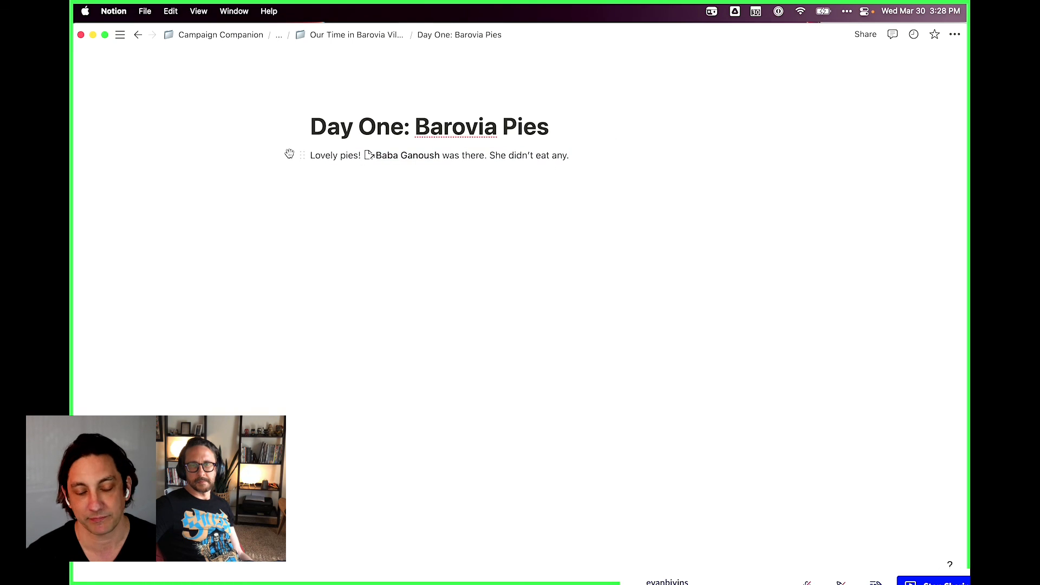
{"action": "left_click", "coordinate": [371, 34]}
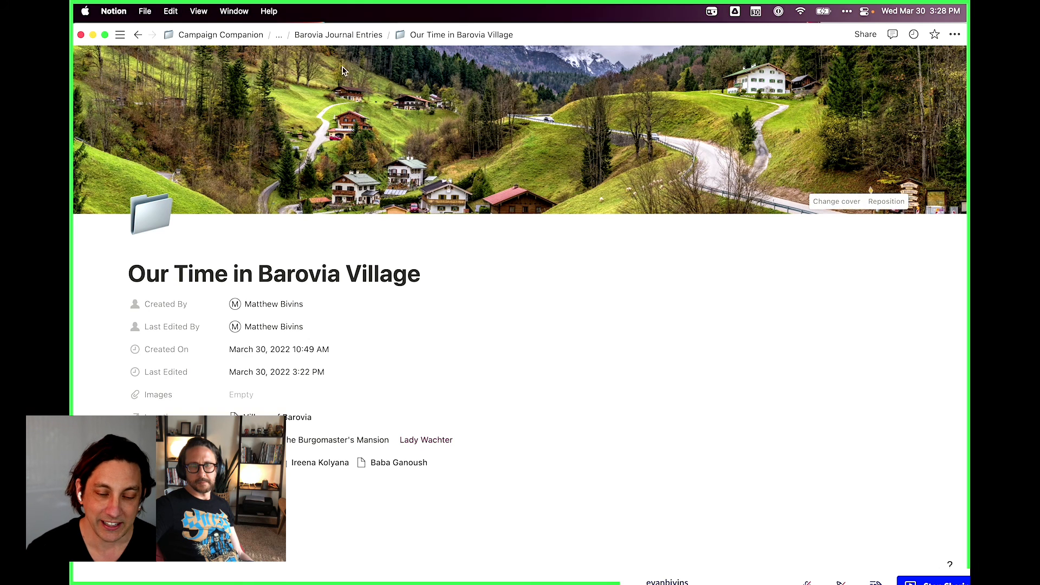
Look over the Barovia Journal Entries database table, including the row for Our Time in Barovia Village
{"action": "left_click", "coordinate": [354, 34]}
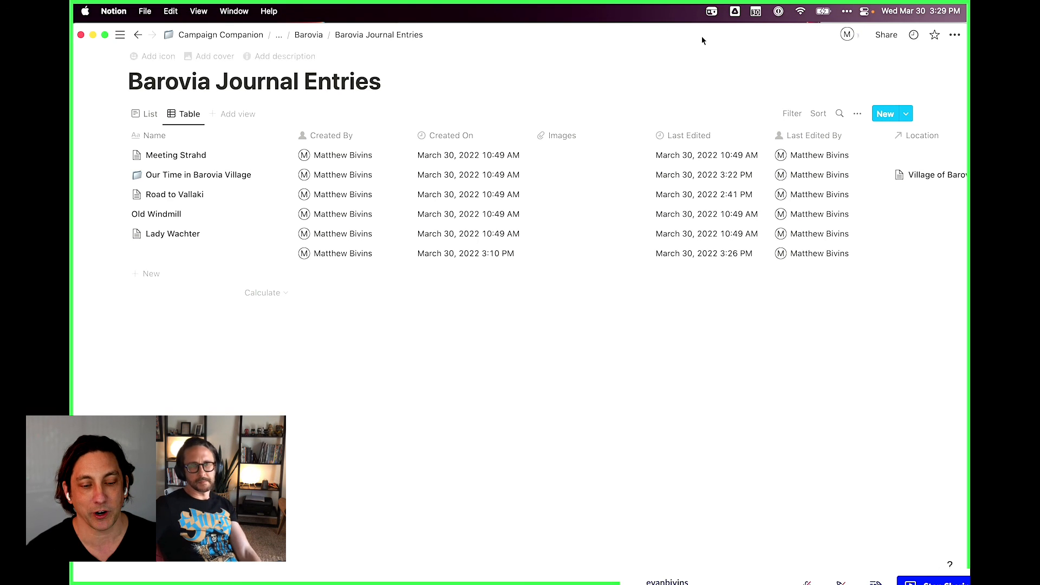
{"action": "left_click", "coordinate": [207, 174]}
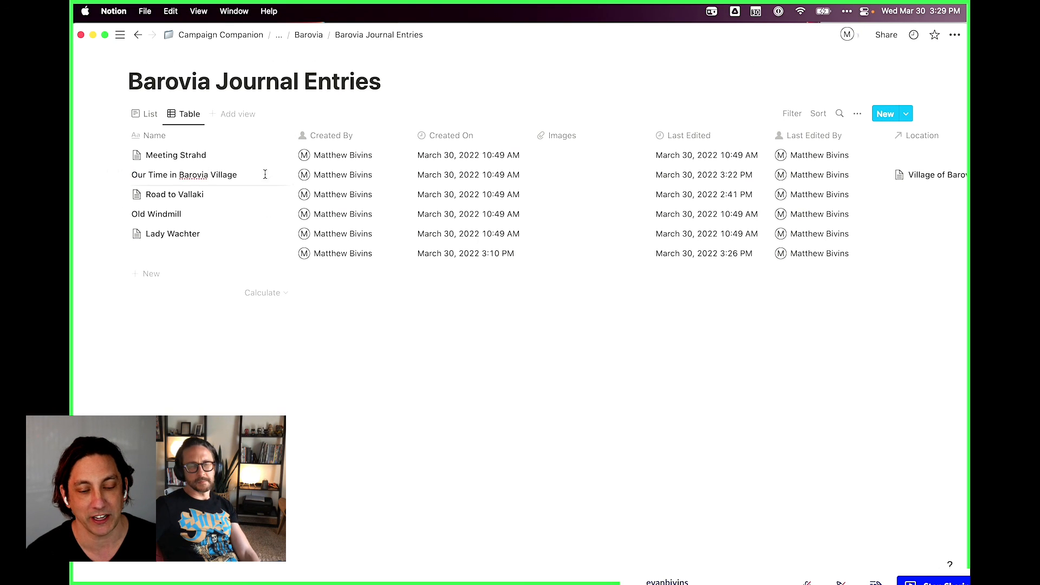
{"action": "key", "text": "Escape"}
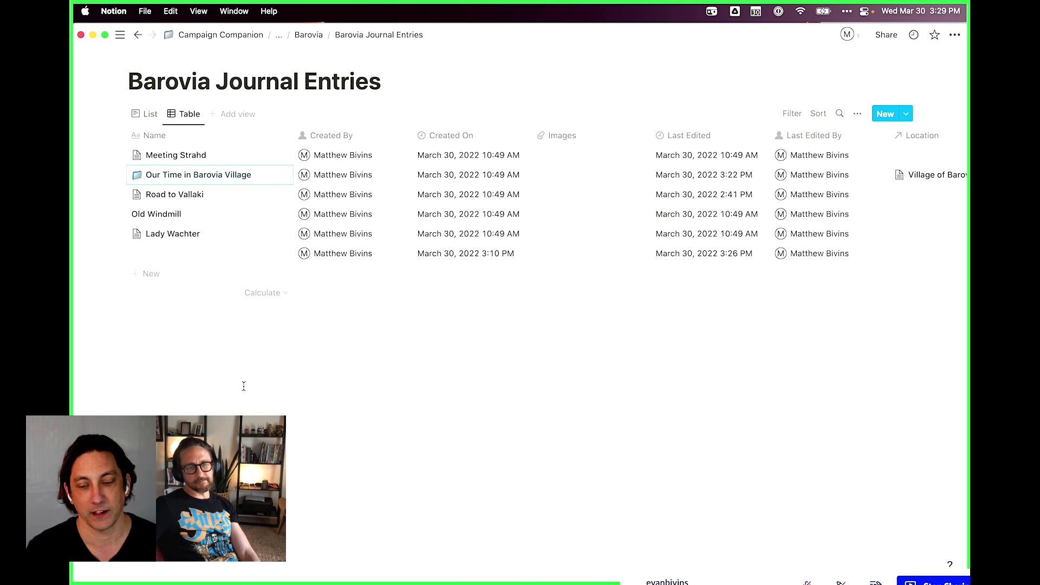
On the Barovia page, add the to-do 'filter/sort/group based on whether it's a sub-entry or a “folder” entry' below 'create “folder” template'
{"action": "left_click", "coordinate": [308, 35]}
{"action": "scroll", "coordinate": [296, 447], "scroll_direction": "down", "scroll_amount": 6}
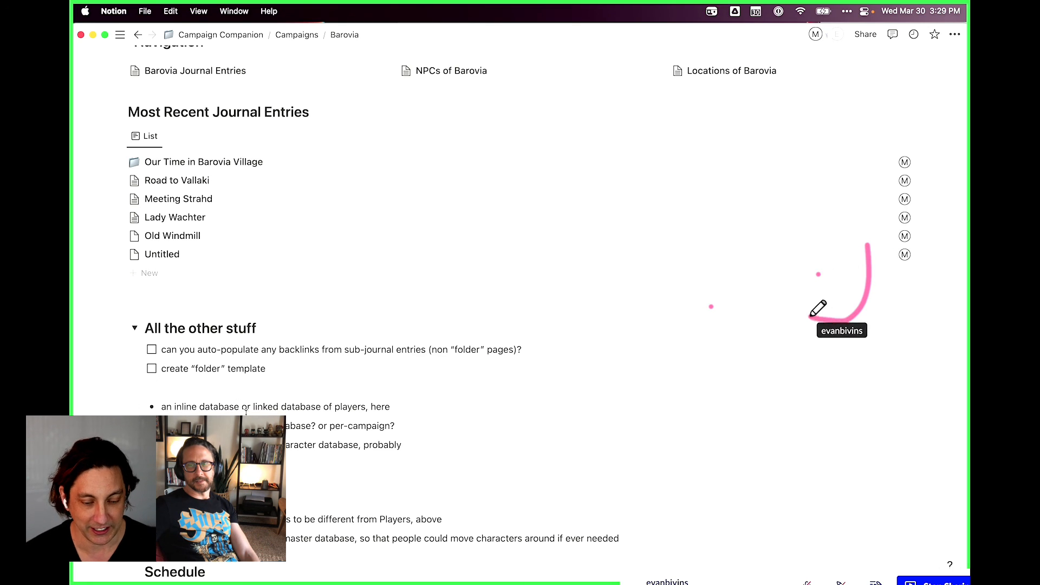
{"action": "left_click", "coordinate": [280, 370]}
{"action": "key", "text": "Return"}
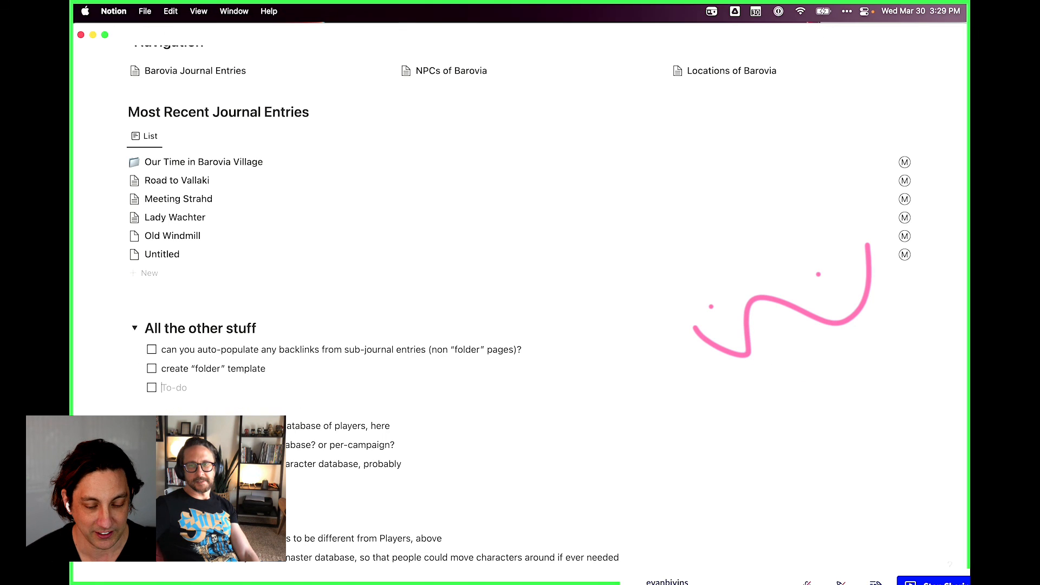
{"action": "type", "text": "fil"}
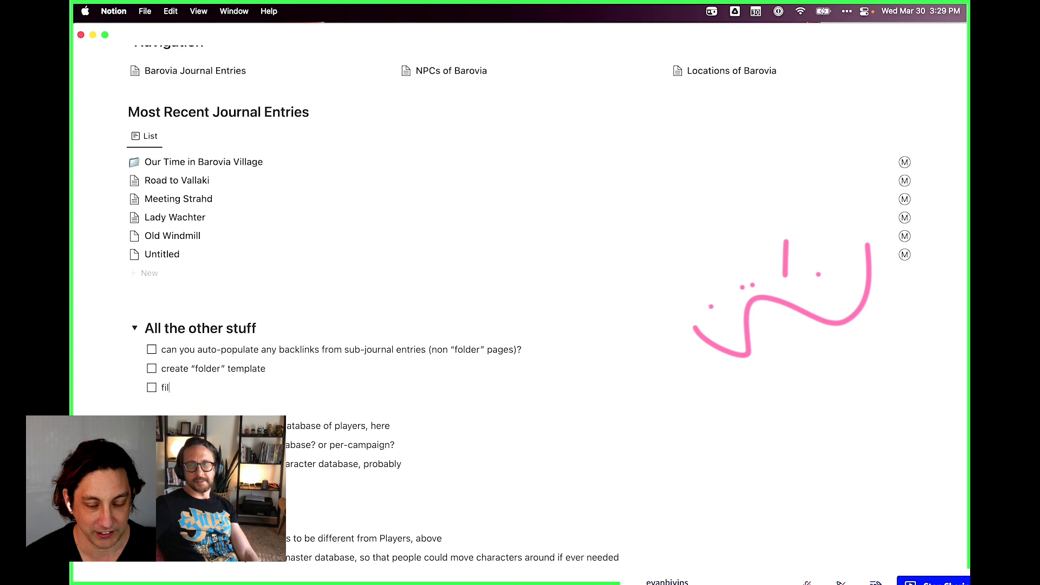
{"action": "type", "text": "ter/sort/group"}
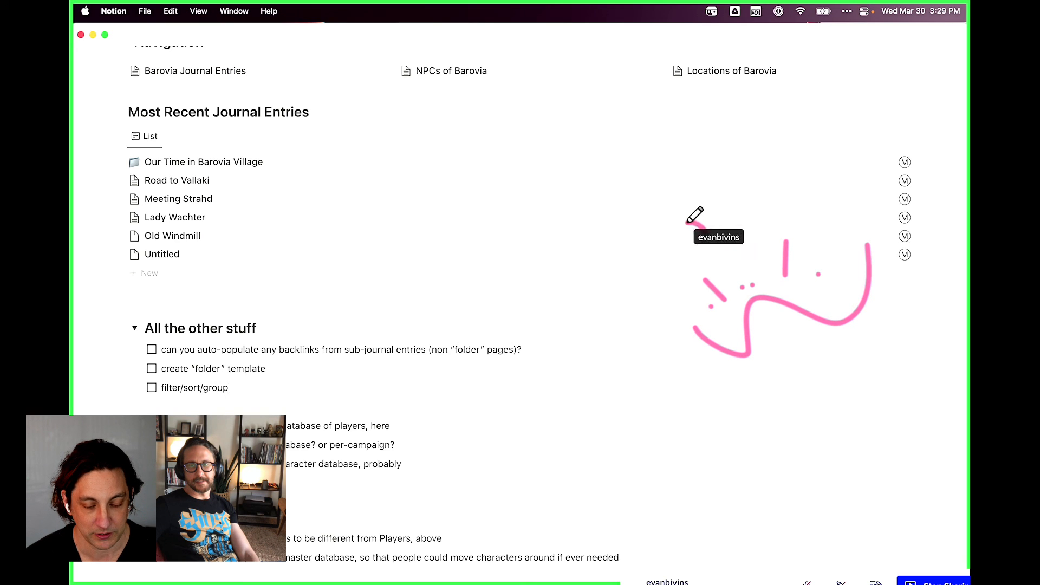
{"action": "type", "text": " based o"}
{"action": "type", "text": "n whether "}
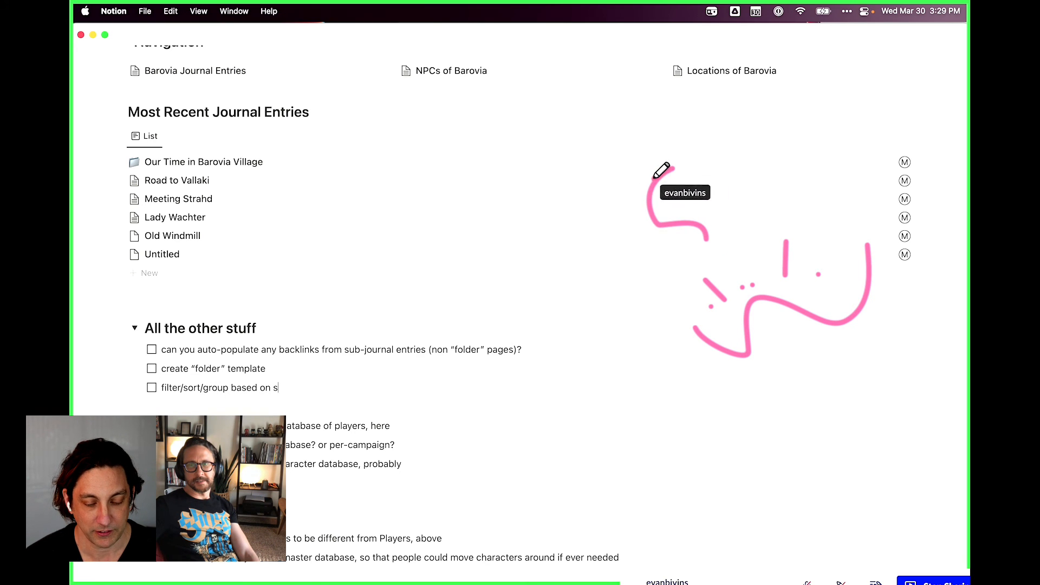
{"action": "type", "text": "it's a sub-"}
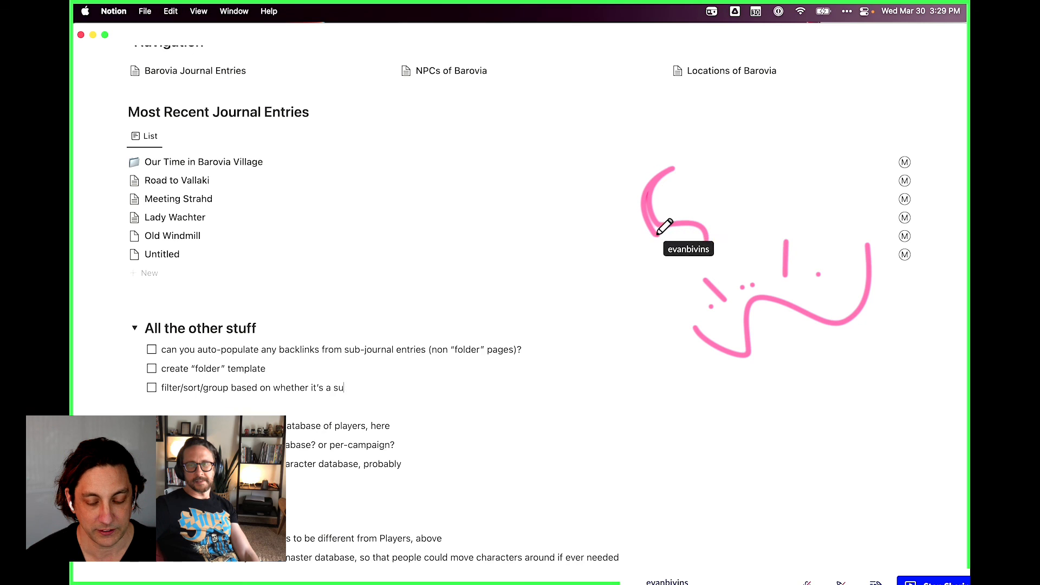
{"action": "type", "text": "entry "}
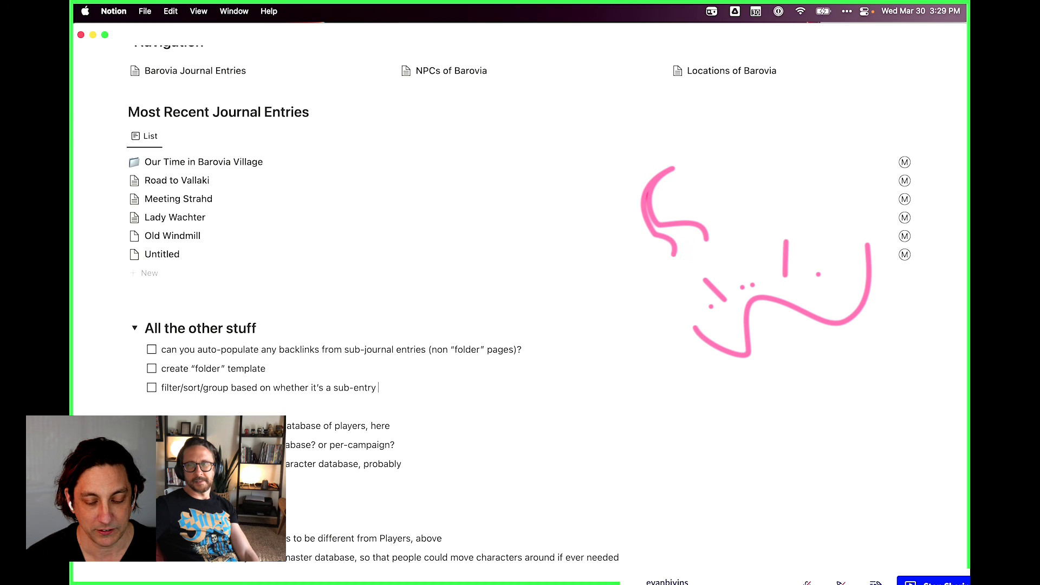
{"action": "type", "text": "or a \"folder\" en"}
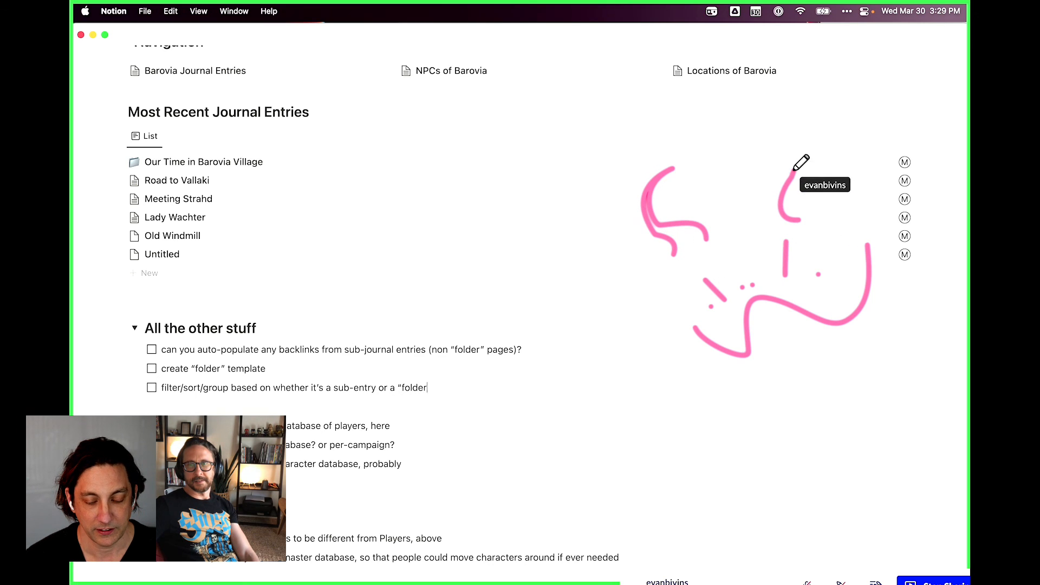
{"action": "type", "text": "try"}
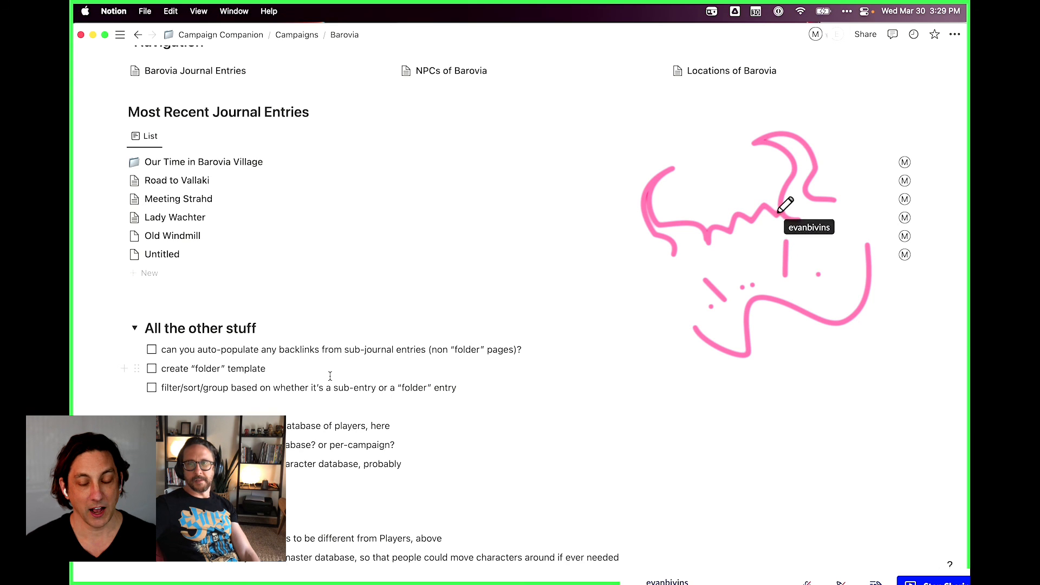
Collapse the All the other stuff section on the Barovia page
{"action": "scroll", "coordinate": [330, 375], "scroll_direction": "up", "scroll_amount": 10}
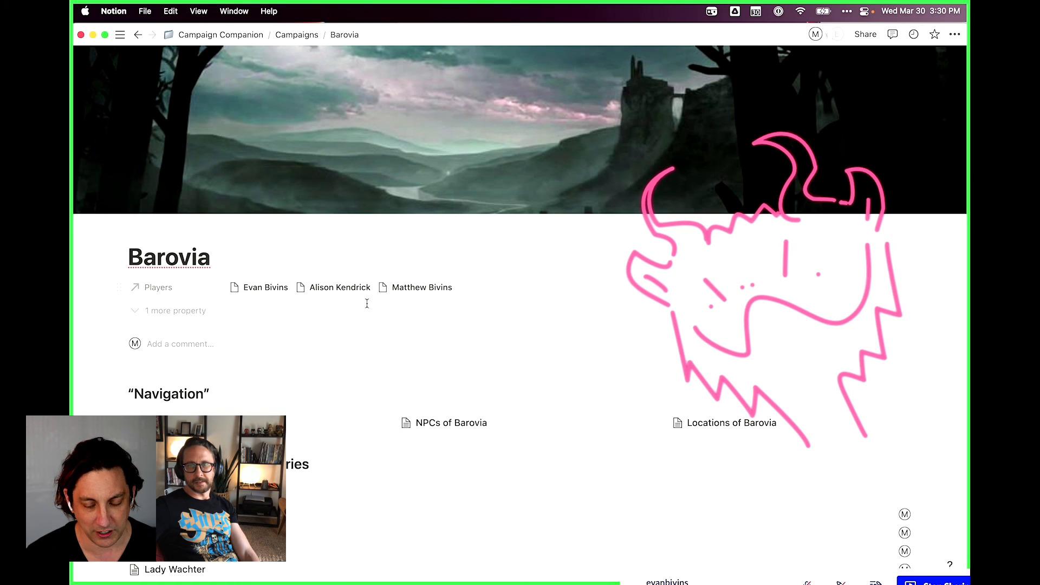
{"action": "scroll", "coordinate": [366, 348], "scroll_direction": "down", "scroll_amount": 15}
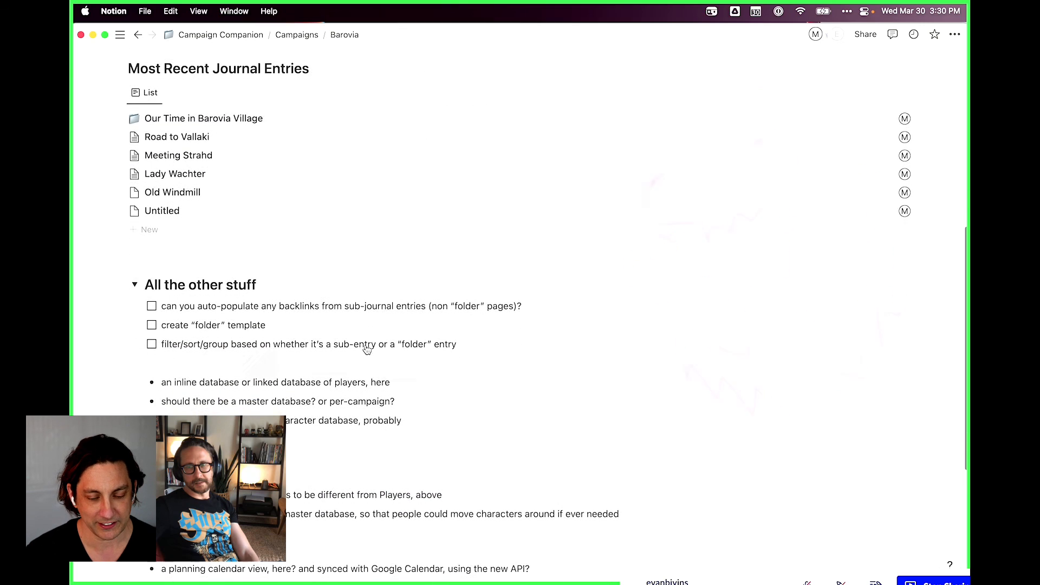
{"action": "left_click", "coordinate": [133, 284]}
{"action": "scroll", "coordinate": [134, 285], "scroll_direction": "up", "scroll_amount": 7}
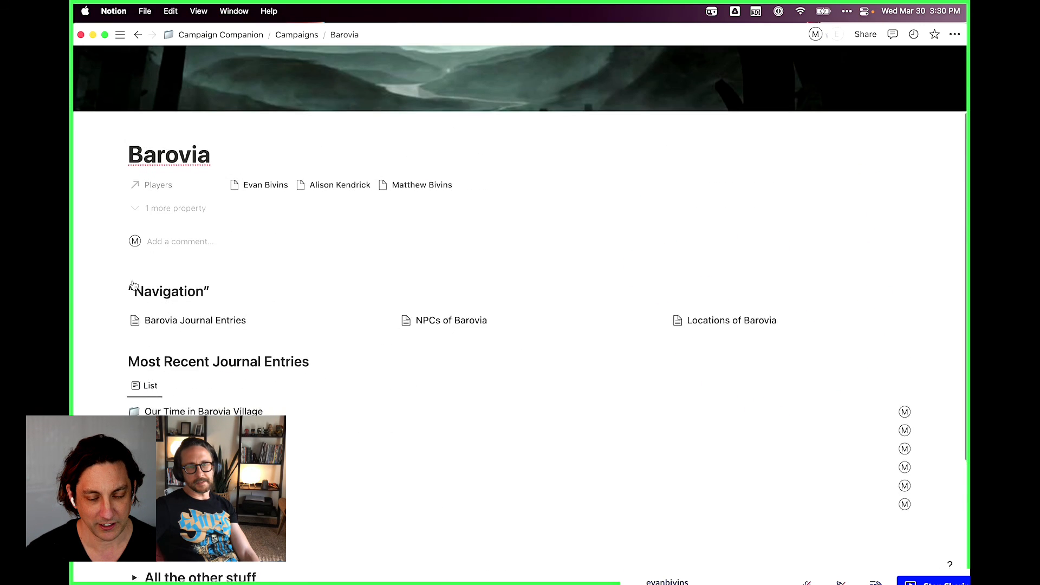
Open the Our Time in Barovia Village entry and select its 'How sick is this? Pretty sick.' line
{"action": "left_click", "coordinate": [186, 419]}
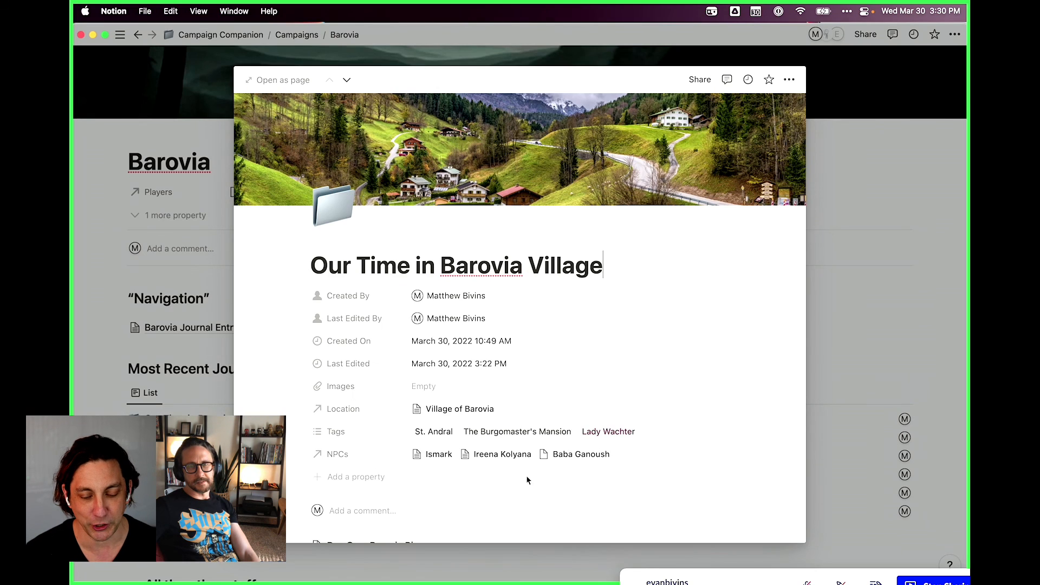
{"action": "scroll", "coordinate": [669, 473], "scroll_direction": "down", "scroll_amount": 3}
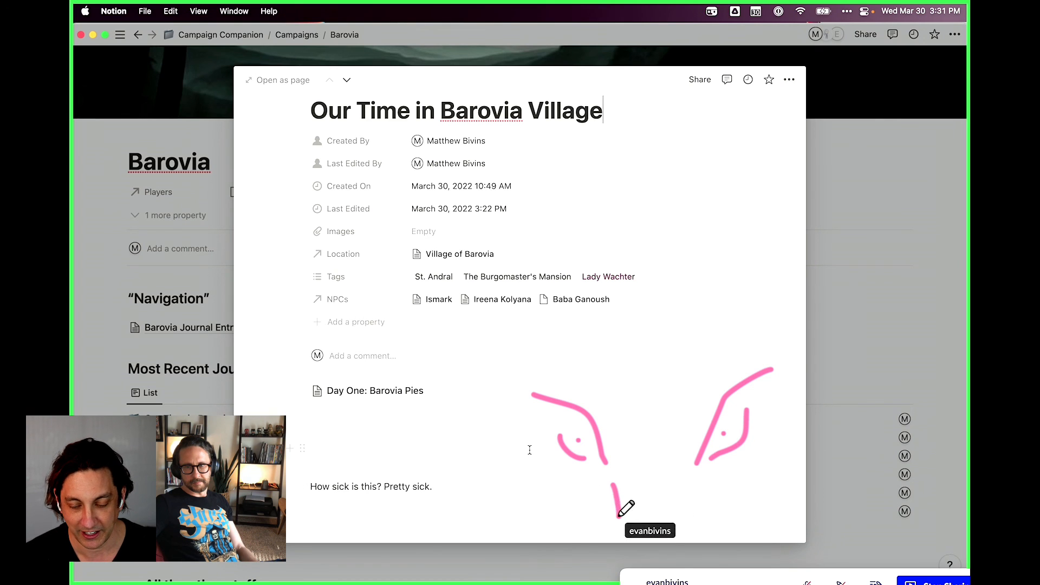
{"action": "left_click", "coordinate": [332, 410]}
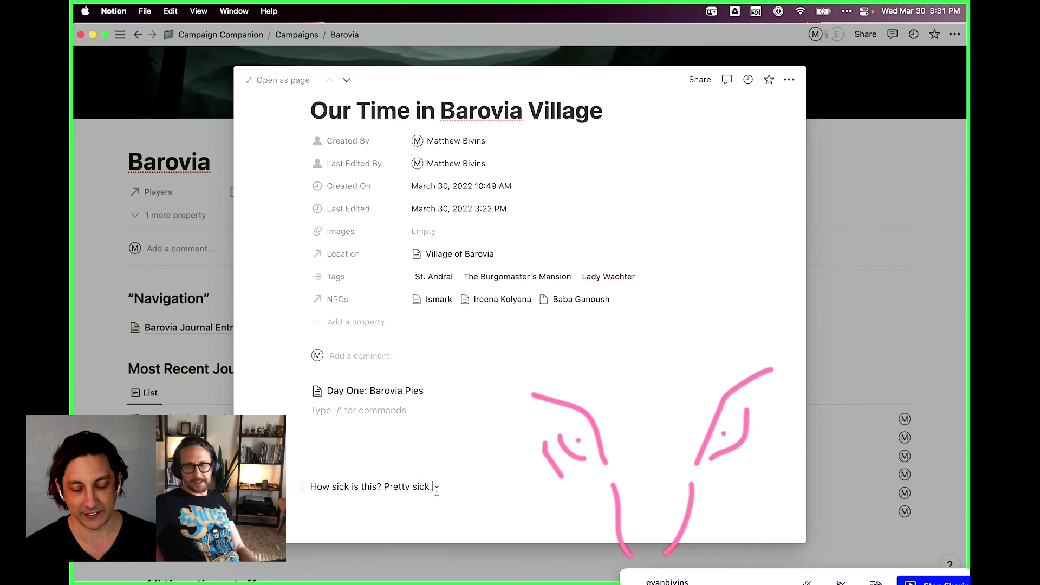
{"action": "left_click_drag", "start_coordinate": [432, 488], "coordinate": [287, 490]}
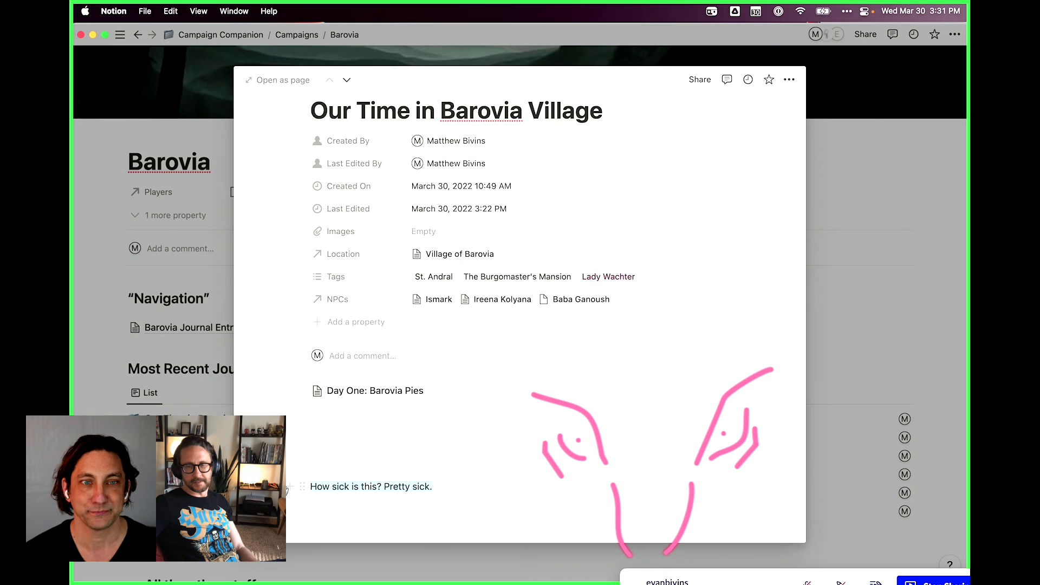